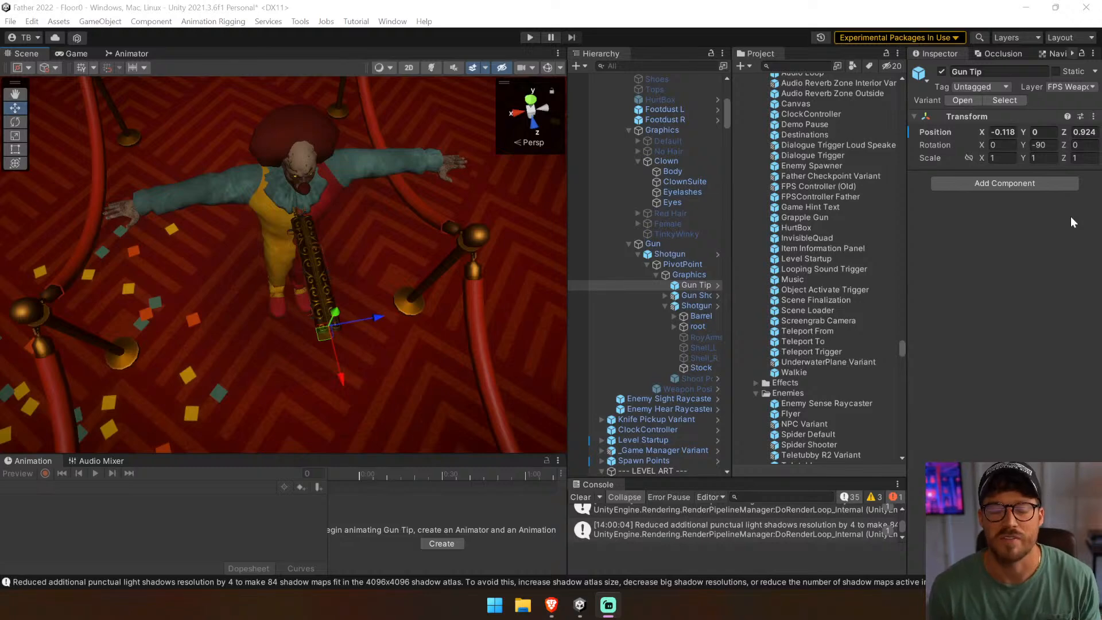
# Clear the console messages and resize the panels so the object names under Shotgun are readable
pyautogui.click(580, 498)
pyautogui.moveTo(377, 339); pyautogui.dragTo(391, 287, button='right')
pyautogui.scroll(-5, 390, 287)
pyautogui.moveTo(568, 233); pyautogui.dragTo(633, 233)
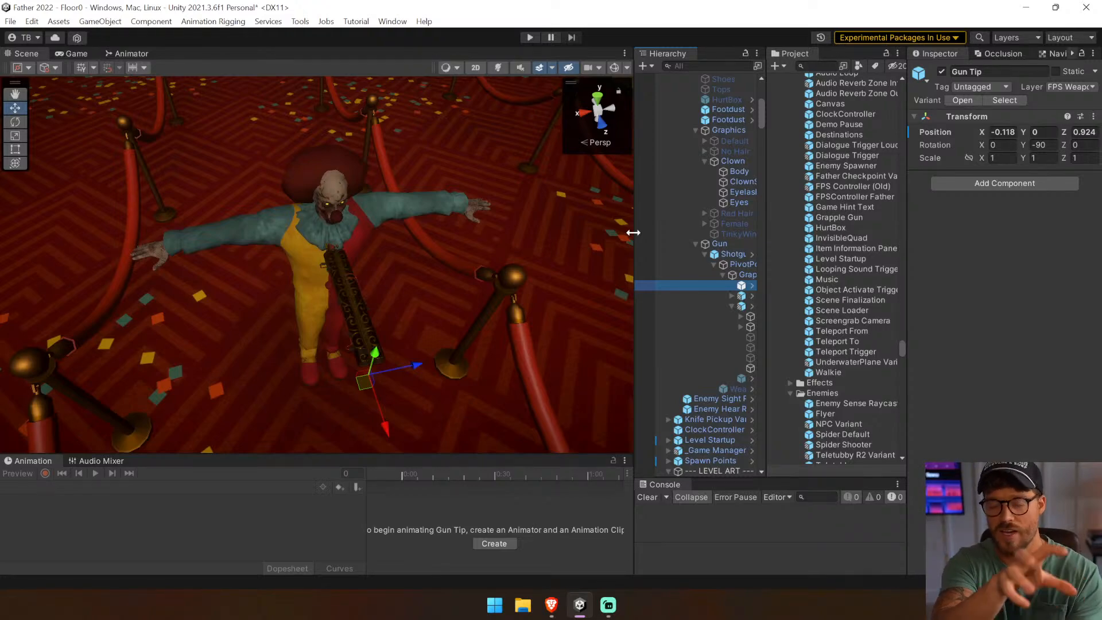
pyautogui.moveTo(629, 227); pyautogui.dragTo(609, 227)
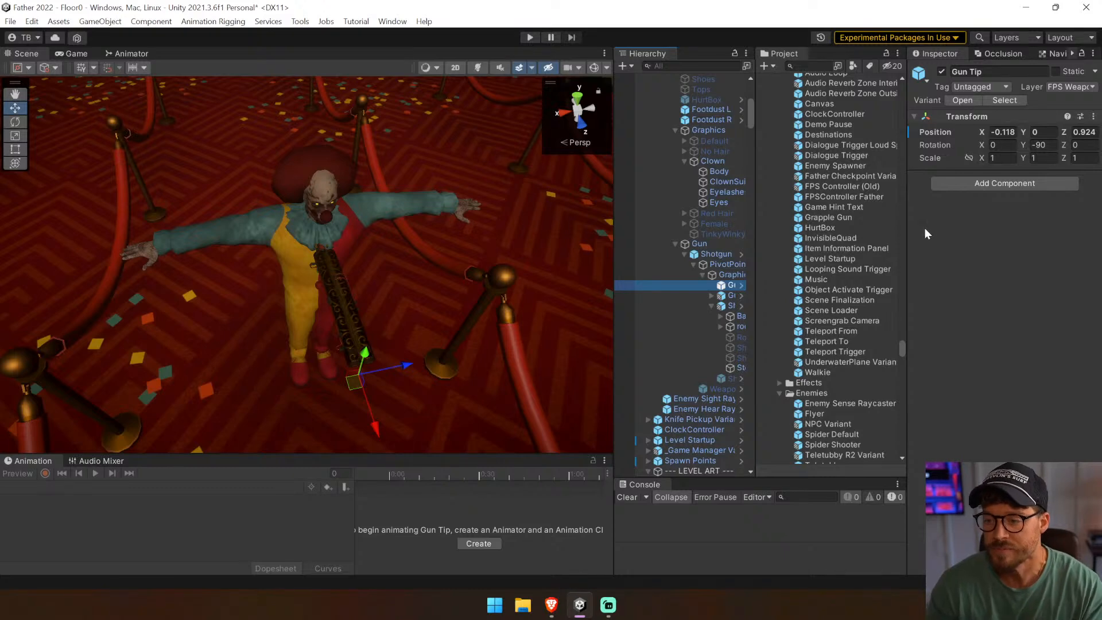
pyautogui.moveTo(908, 228); pyautogui.dragTo(995, 224)
pyautogui.click(742, 267)
pyautogui.click(738, 256)
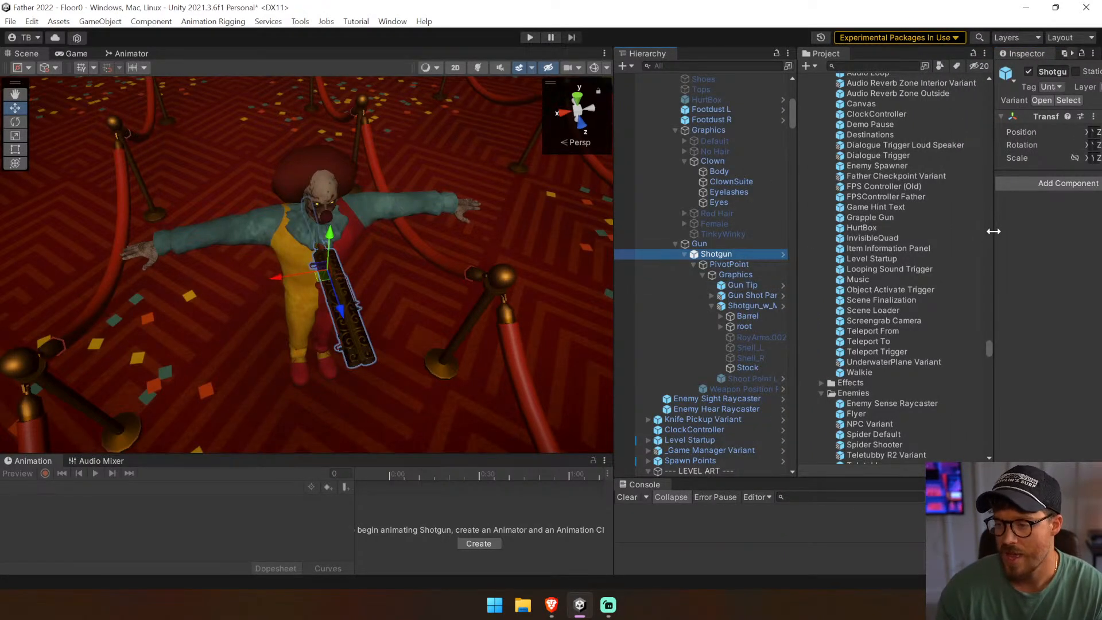
pyautogui.moveTo(993, 230); pyautogui.dragTo(921, 235)
# Enable the Look At Constraint and Look At Constraint Functions (Script) components on the Gun object
pyautogui.click(712, 242)
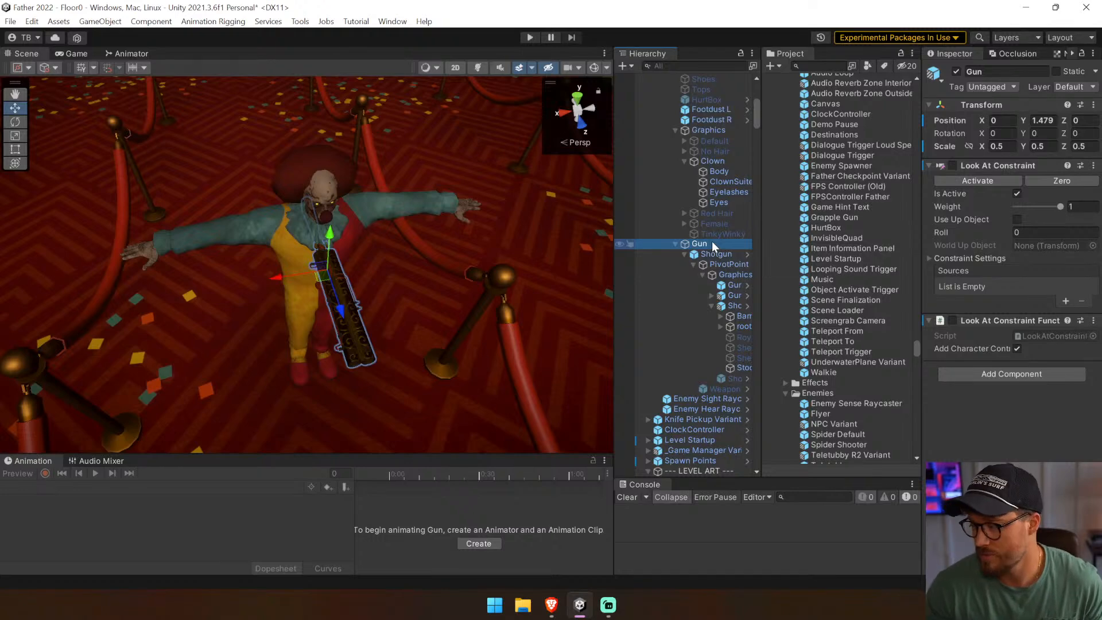
pyautogui.click(953, 166)
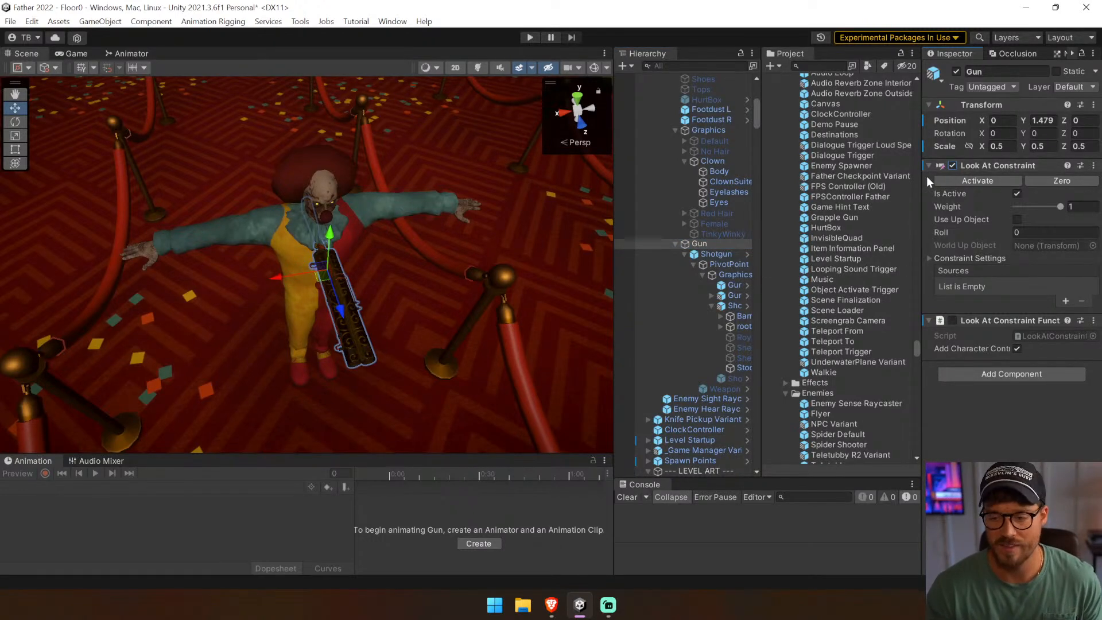
pyautogui.moveTo(917, 306); pyautogui.dragTo(790, 310)
pyautogui.click(819, 321)
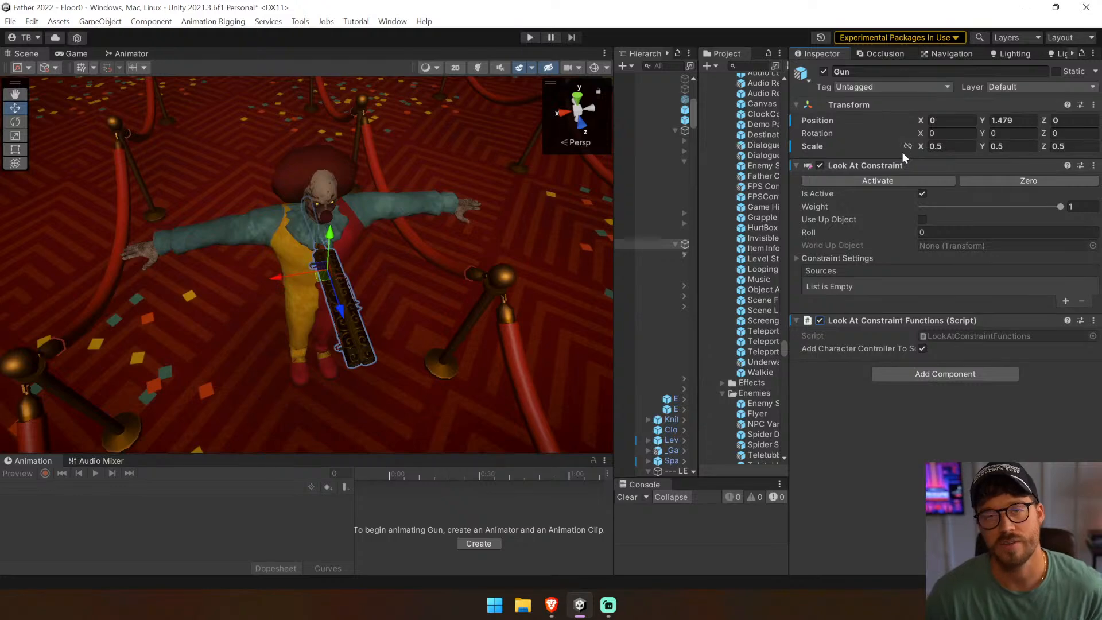
pyautogui.moveTo(797, 123); pyautogui.dragTo(861, 118)
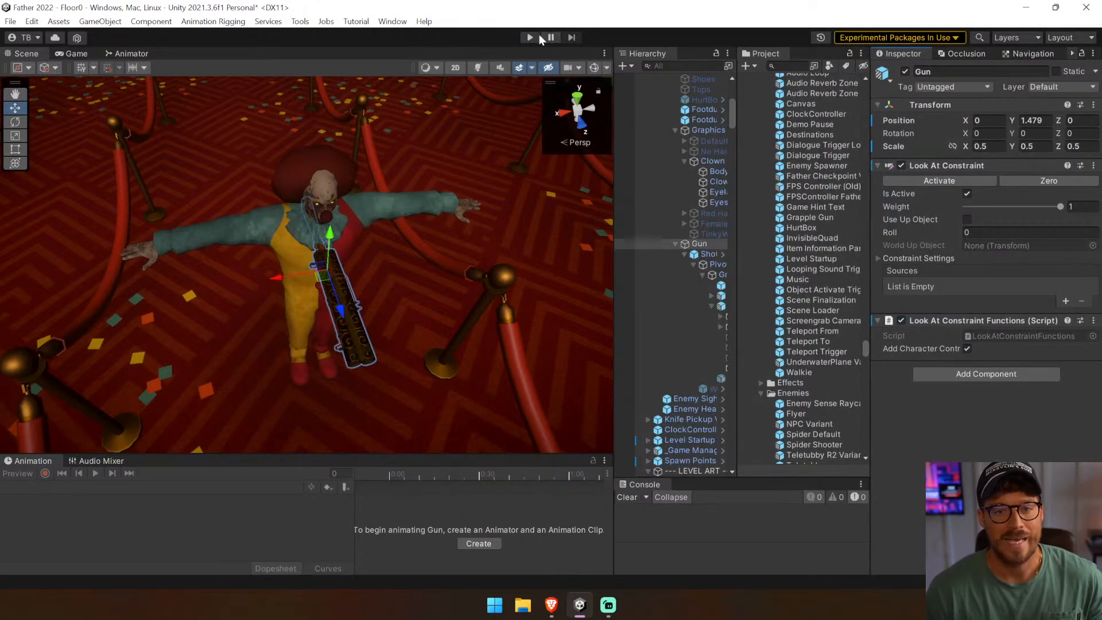
# Play the scene, move the player around the shooting clown to test the gun's aiming, and stop play mode
pyautogui.click(530, 37)
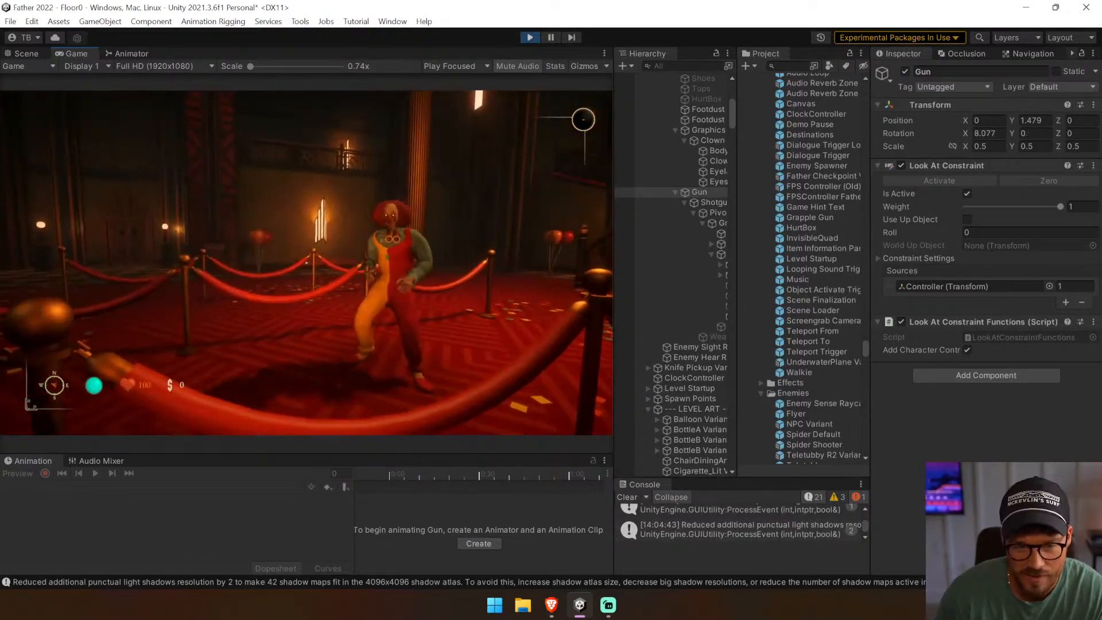
pyautogui.press('space')
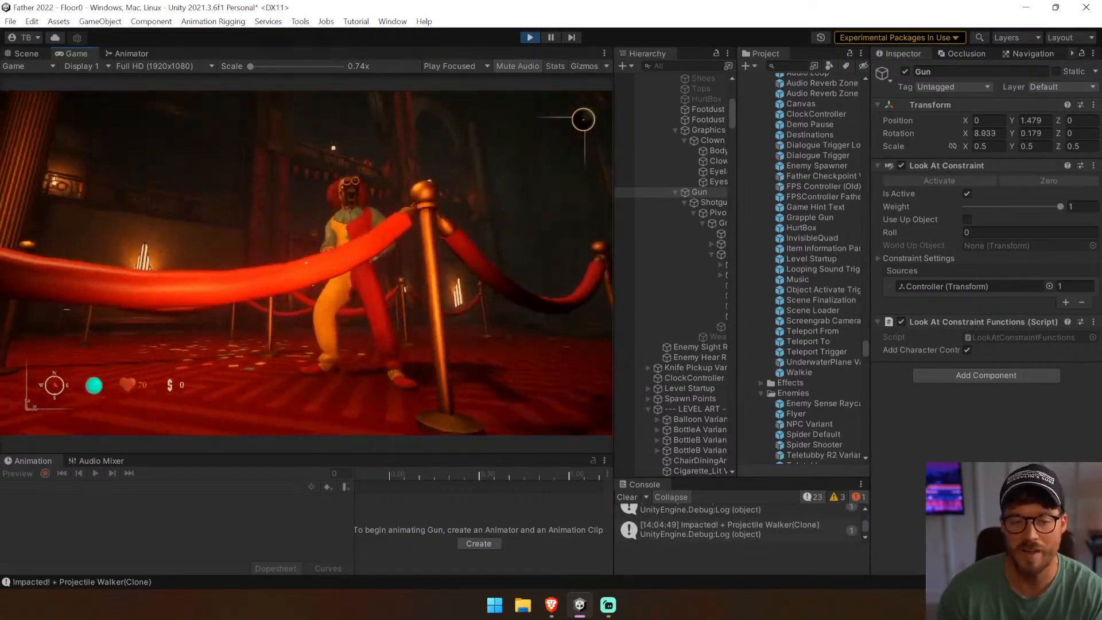
pyautogui.press('d')
pyautogui.press('w')
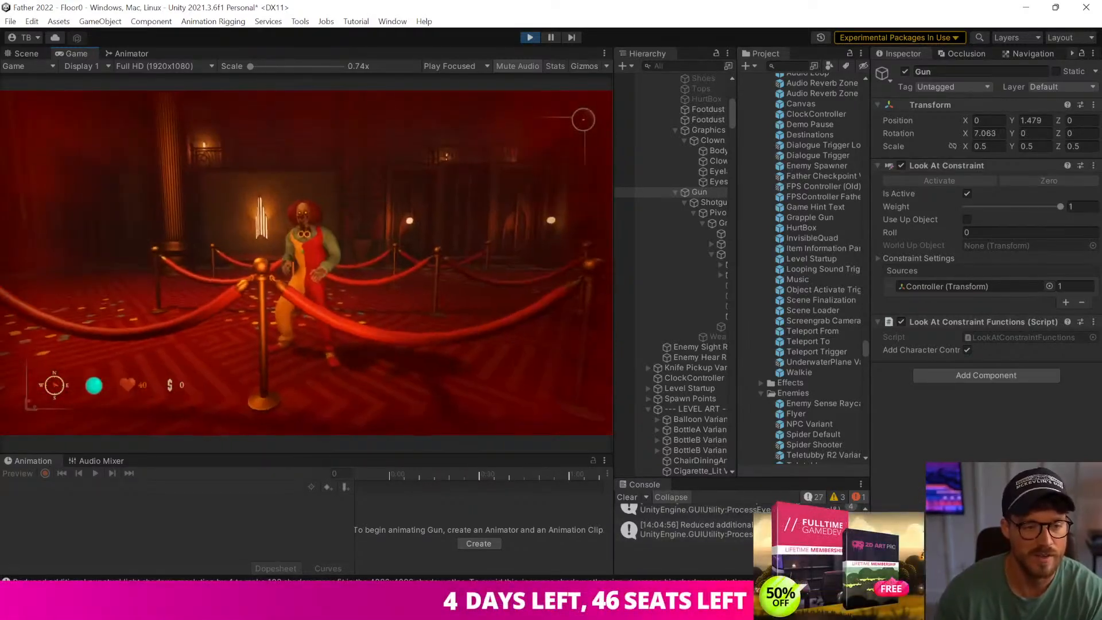
pyautogui.hotkey('ctrl', 'p')
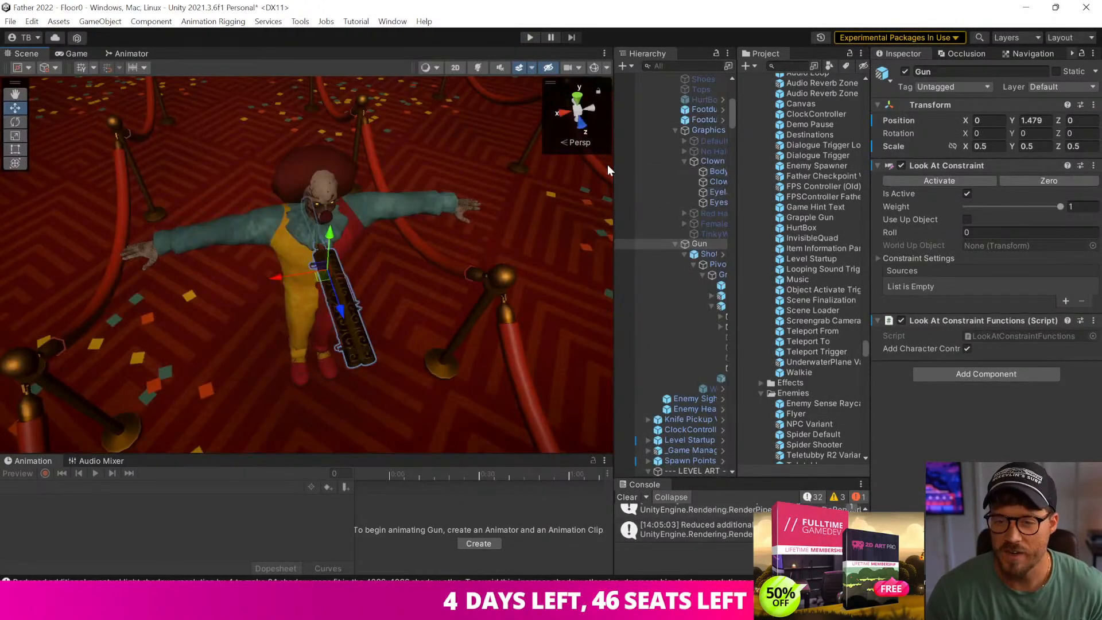
# Widen the Hierarchy and collapse the Gun and Graphics groups
pyautogui.moveTo(614, 168); pyautogui.dragTo(405, 172)
pyautogui.click(462, 245)
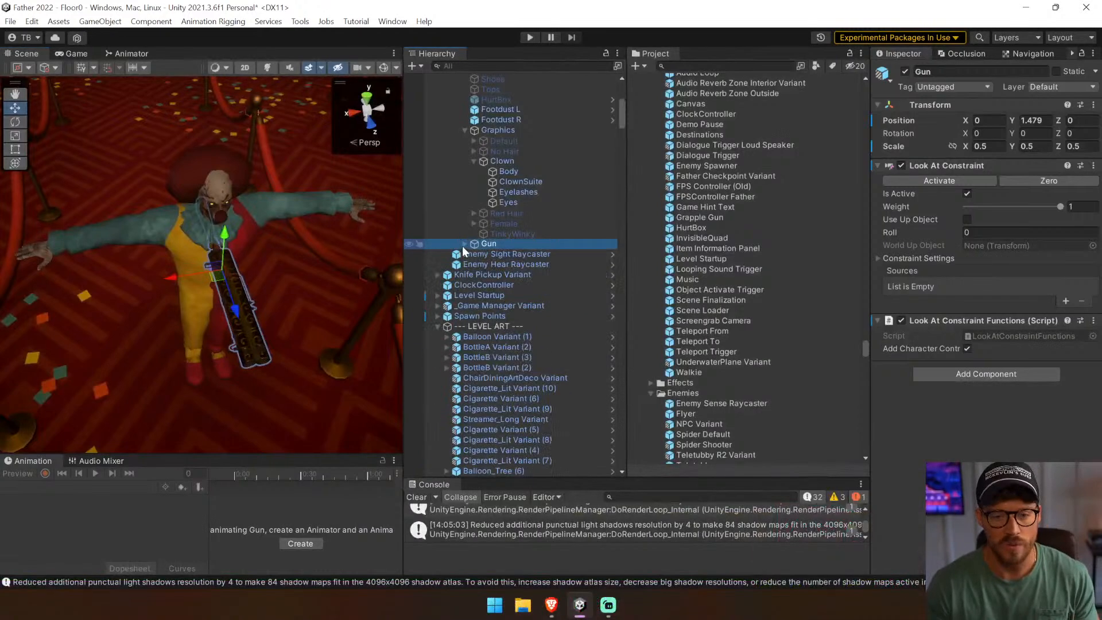
pyautogui.scroll(3, 601, 243)
pyautogui.click(465, 207)
pyautogui.click(506, 210)
pyautogui.scroll(3, 592, 229)
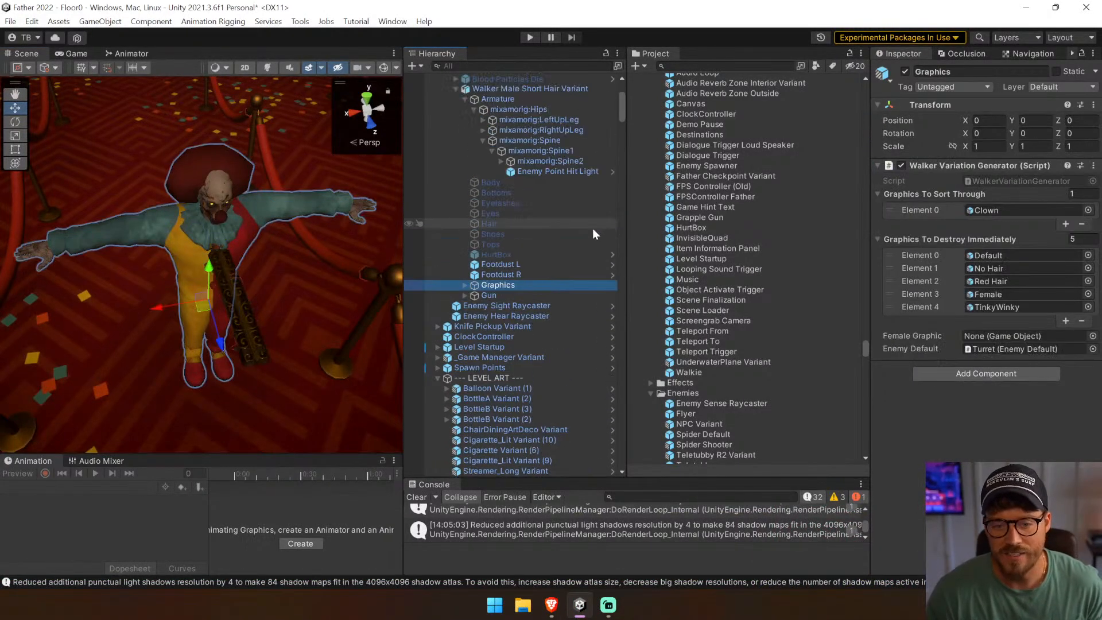
# Collapse the Armature under Walker Male Short Hair Variant while keeping the variant itself expanded
pyautogui.scroll(3, 592, 228)
pyautogui.click(455, 167)
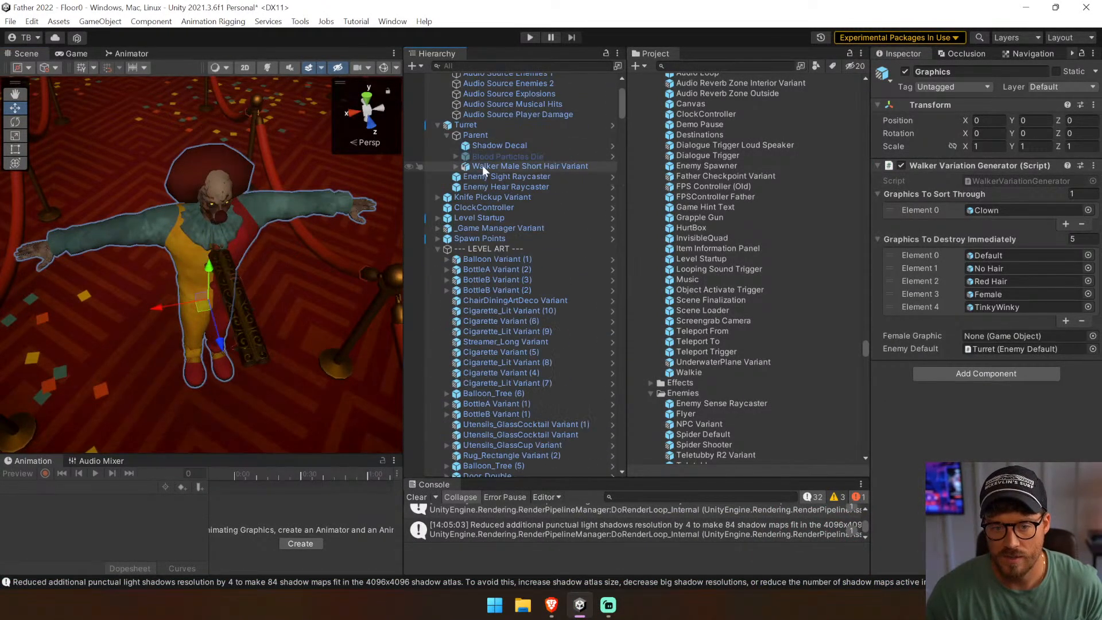
pyautogui.click(482, 167)
pyautogui.click(462, 174)
pyautogui.click(456, 166)
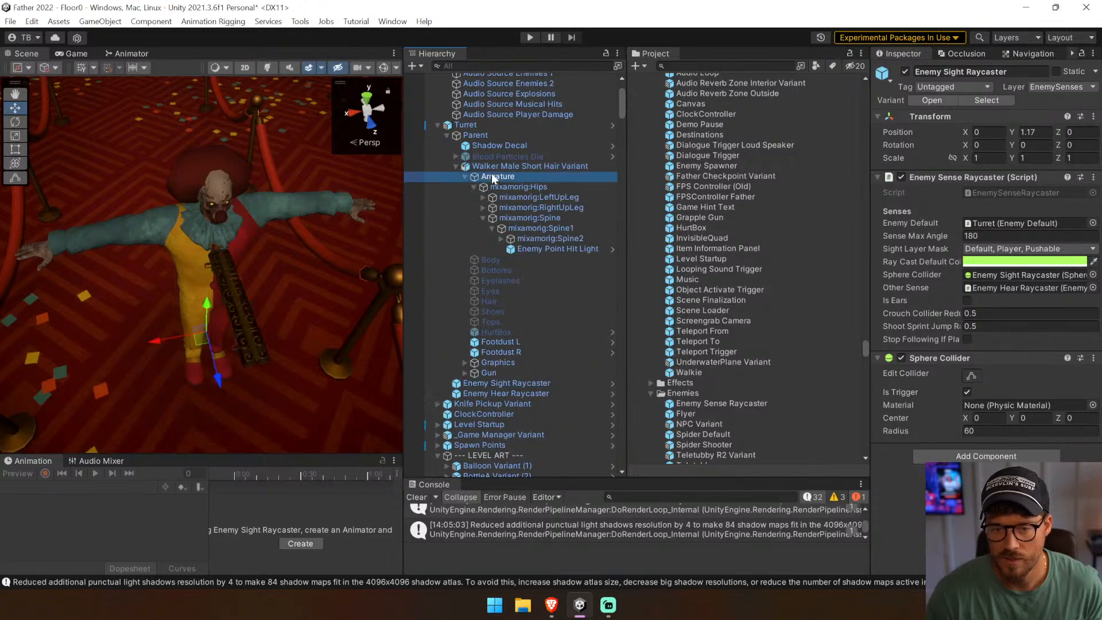
pyautogui.click(462, 175)
pyautogui.click(464, 176)
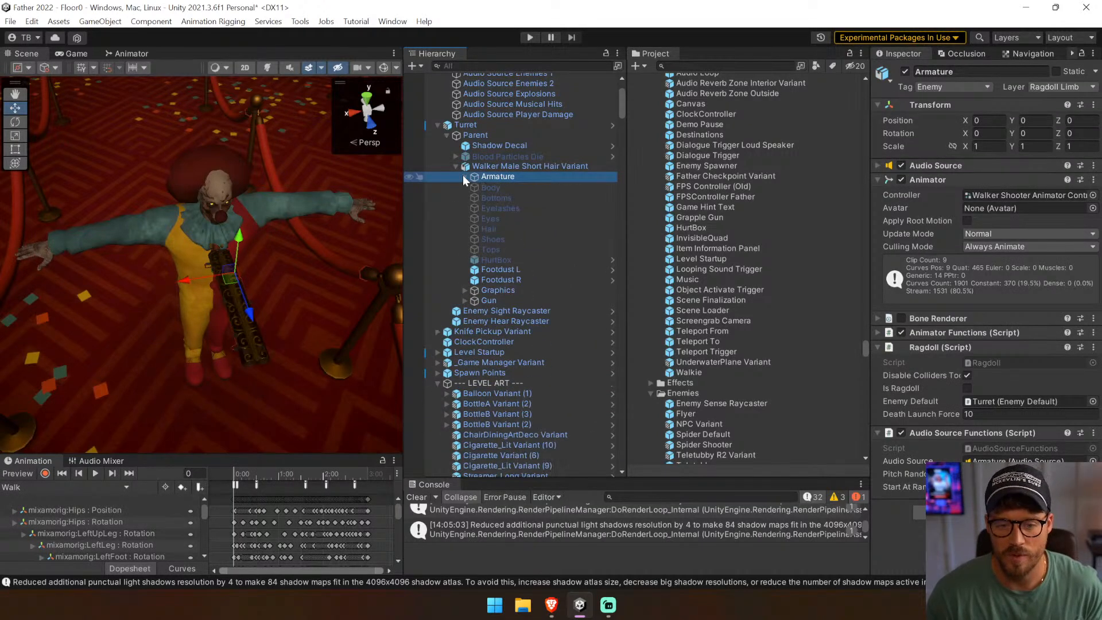
# Disable the Walker Variation Generator script on Graphics and deactivate its Clown object
pyautogui.click(498, 290)
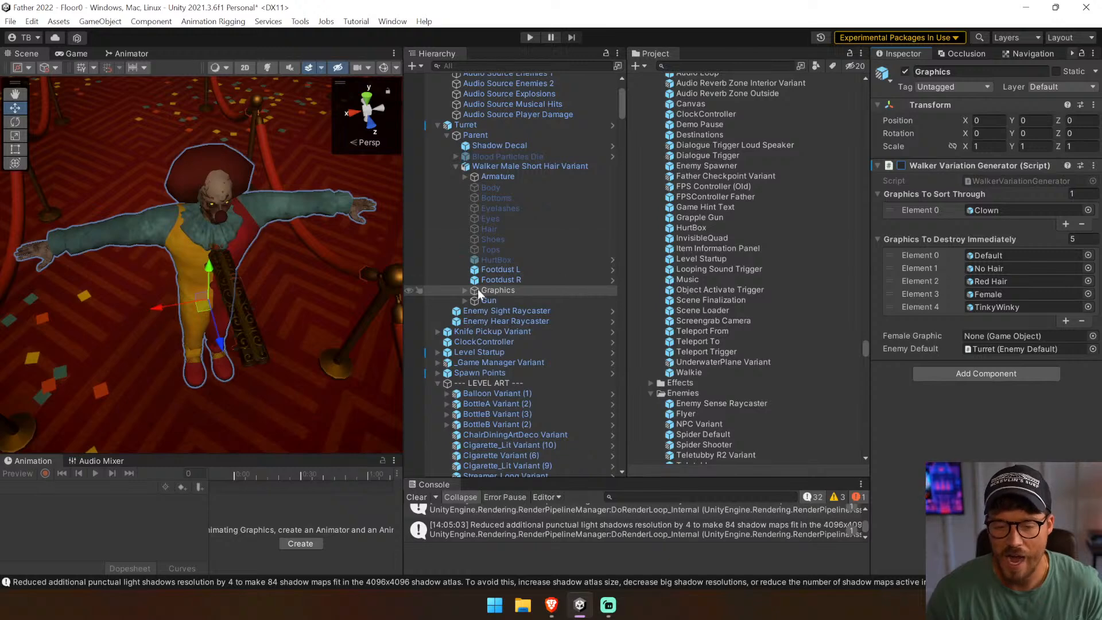
pyautogui.click(465, 290)
pyautogui.click(497, 322)
pyautogui.click(473, 322)
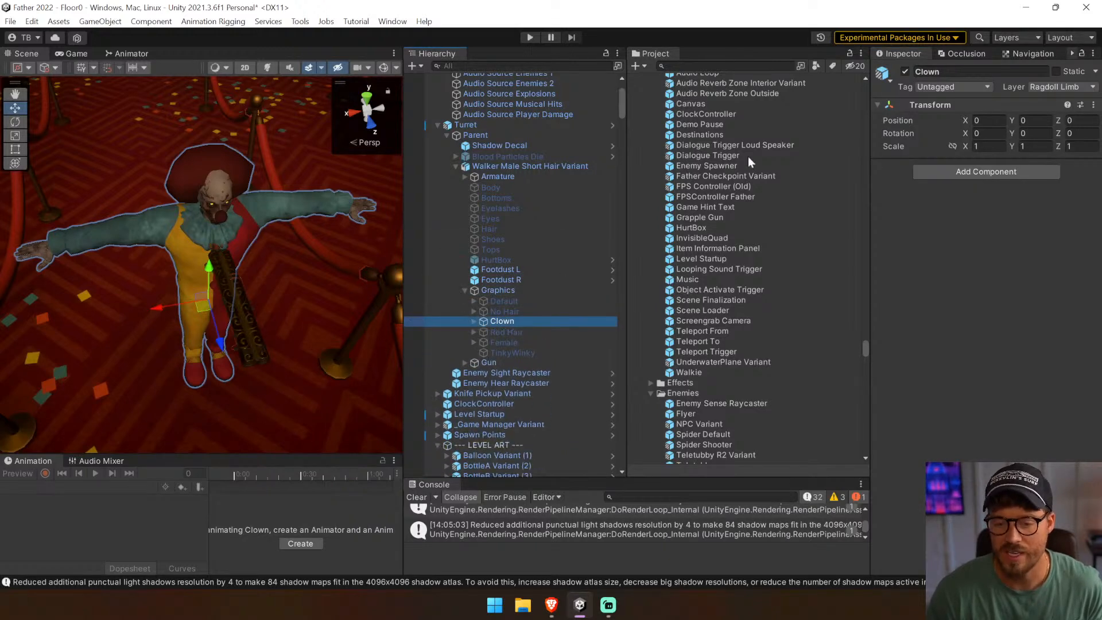
pyautogui.click(905, 72)
# Collapse the Graphics, Walker Male Short Hair Variant and Parent groups inside Turret
pyautogui.click(498, 361)
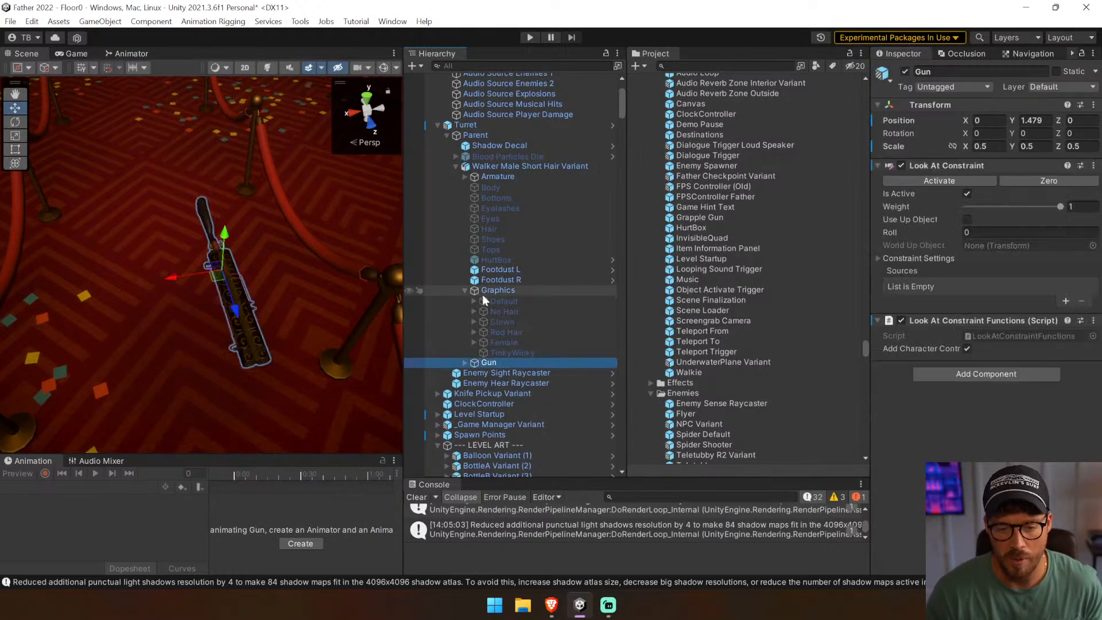
pyautogui.click(464, 291)
pyautogui.click(455, 166)
pyautogui.click(447, 135)
pyautogui.click(483, 136)
pyautogui.click(492, 155)
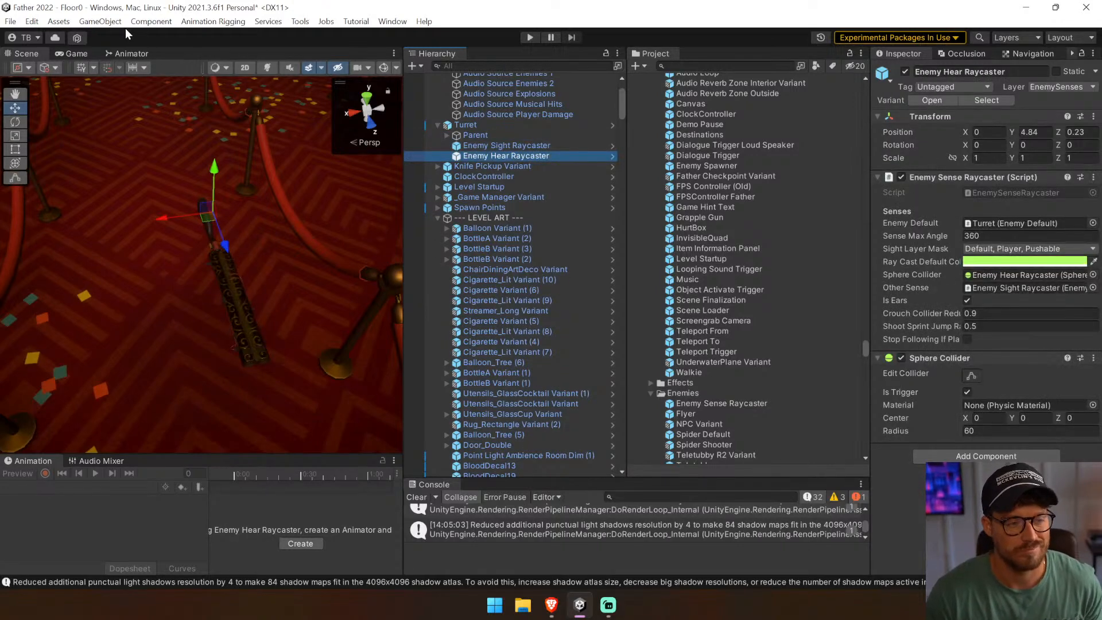
# Create a 3D cube in the scene and find it in the Hierarchy
pyautogui.click(100, 21)
pyautogui.moveTo(207, 96)
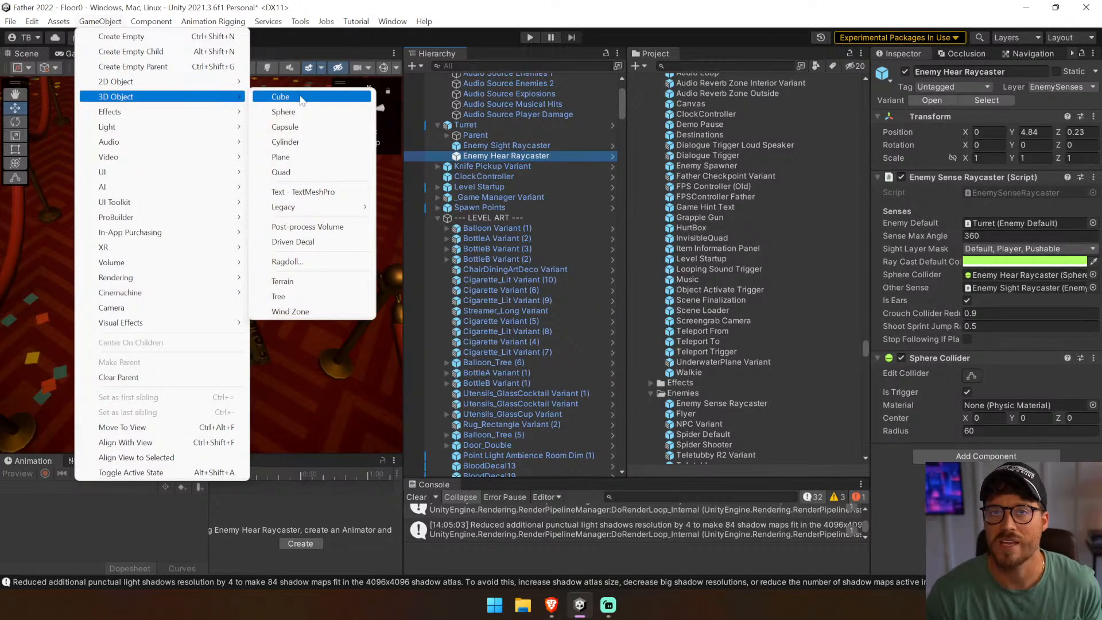
pyautogui.click(302, 98)
pyautogui.click(501, 432)
pyautogui.click(510, 470)
pyautogui.click(447, 233)
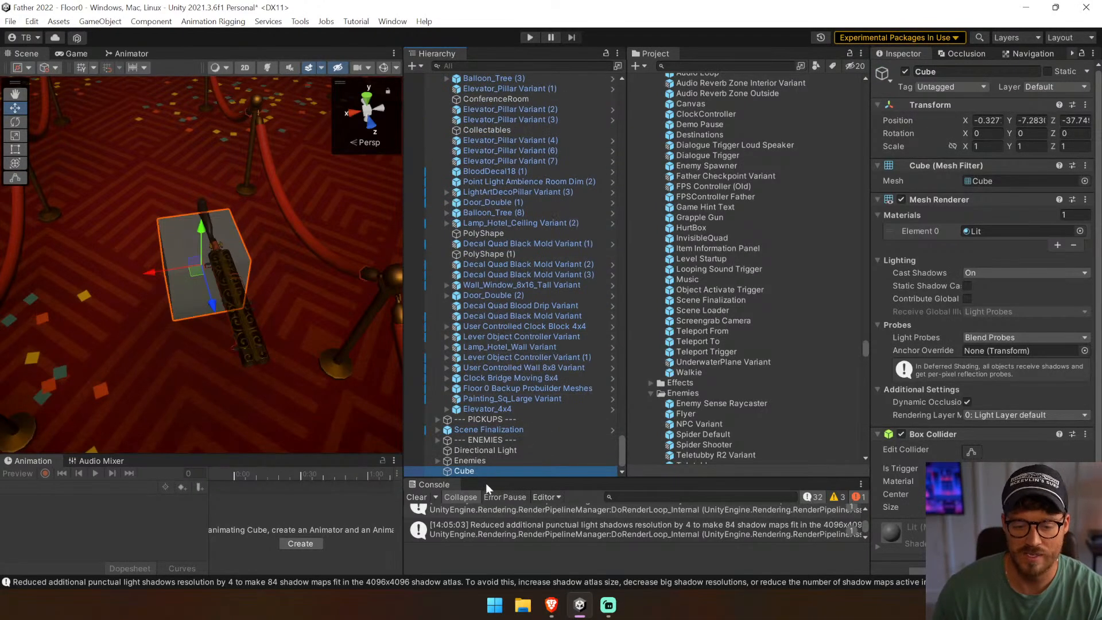
# Cut the new Cube from the scene root and paste it as a child of Enemy Hear Raycaster
pyautogui.moveTo(477, 471); pyautogui.dragTo(203, 298)
pyautogui.scroll(-7, 526, 418)
pyautogui.click(513, 462)
pyautogui.click(505, 472)
pyautogui.press('Delete')
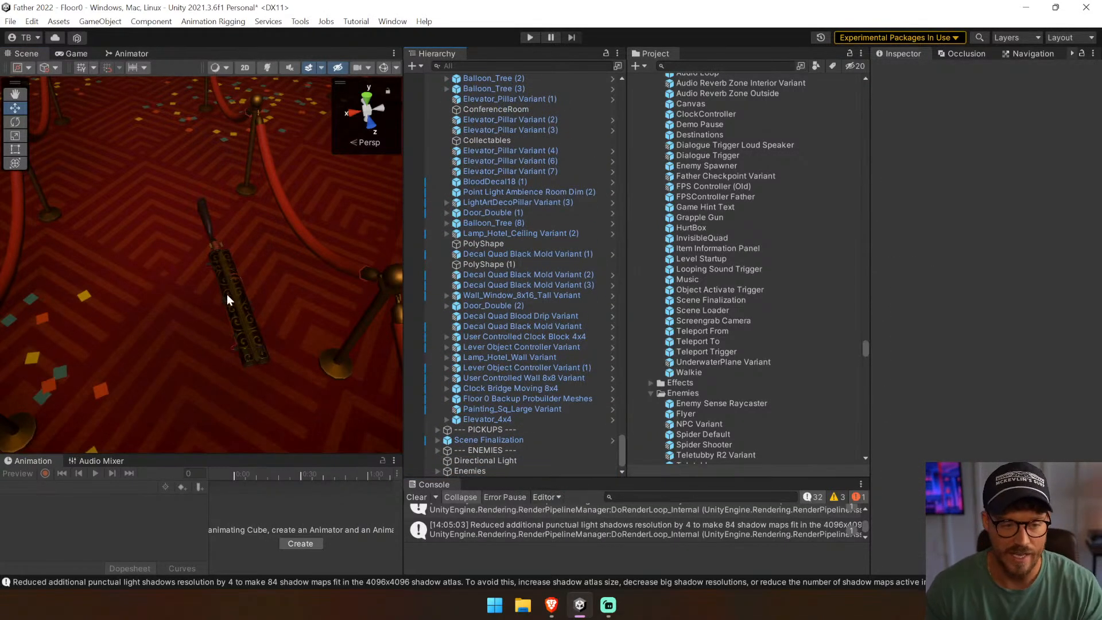
pyautogui.click(225, 294)
pyautogui.click(488, 186)
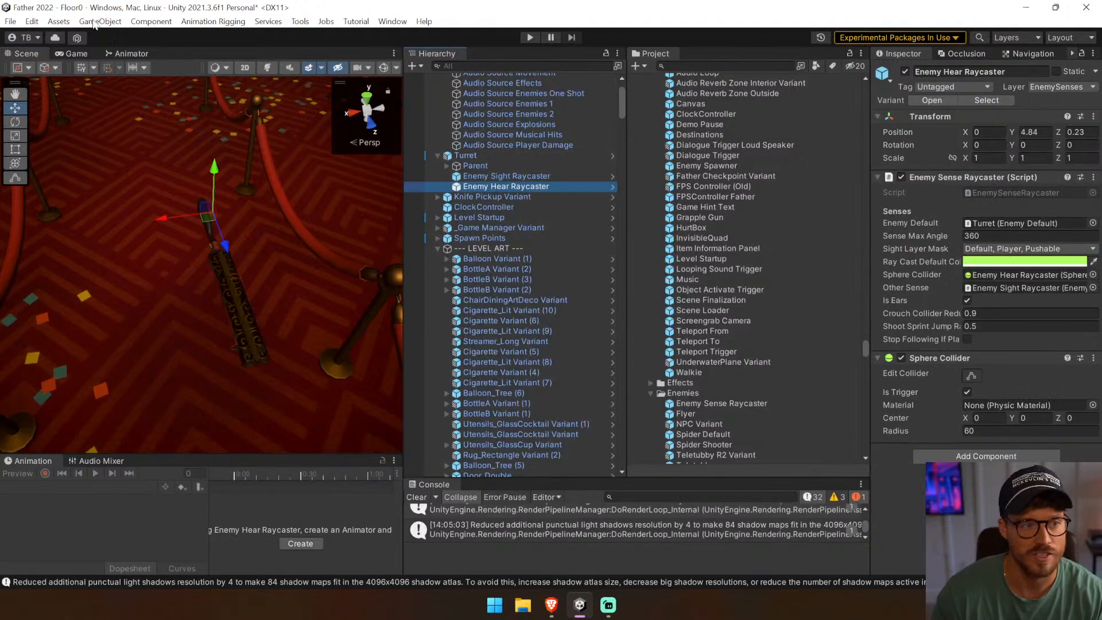
pyautogui.click(32, 21)
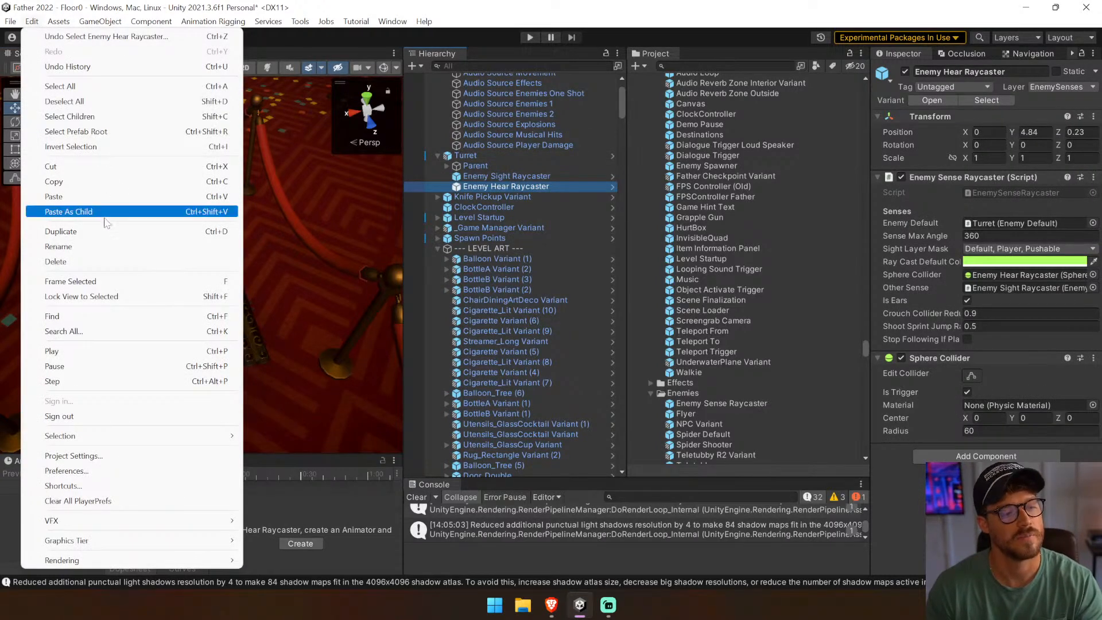
pyautogui.click(69, 211)
# Set the Cube's position to X 0, Y 0, Z 0 relative to Enemy Hear Raycaster
pyautogui.click(987, 120)
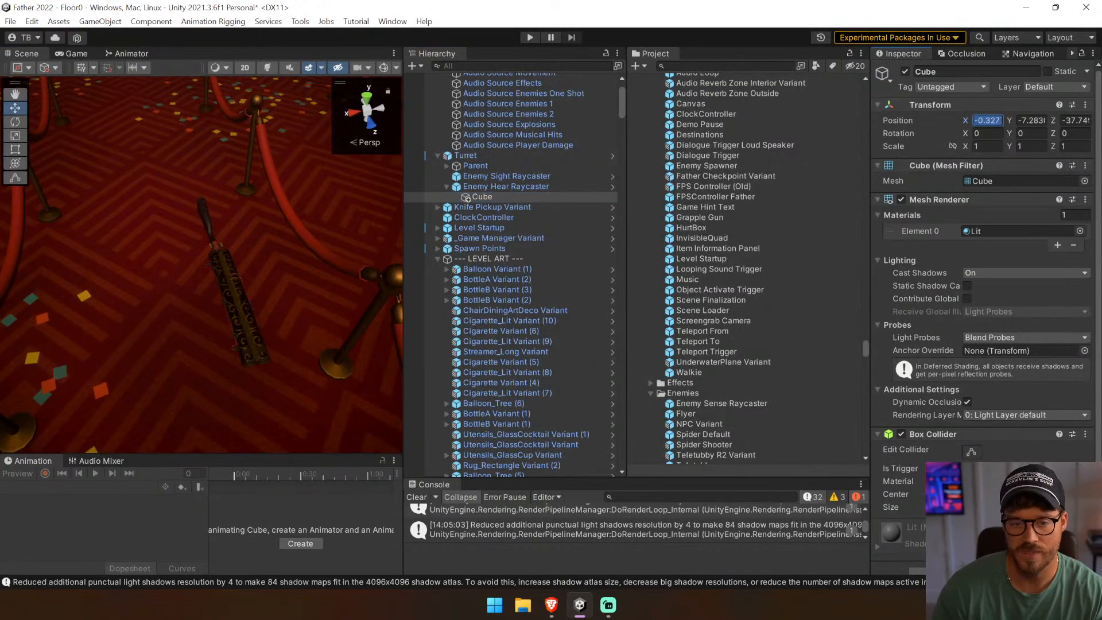
pyautogui.write('0')
pyautogui.press('Tab')
pyautogui.write('0')
pyautogui.press('Tab')
pyautogui.write('0')
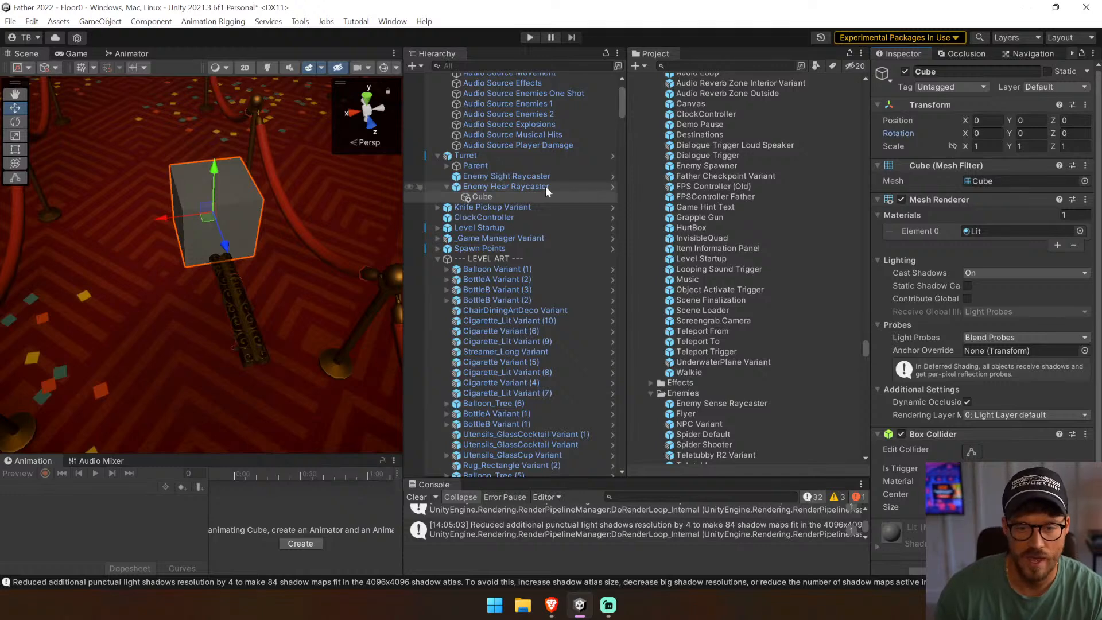
# Move the Cube out of Enemy Hear Raycaster to make it a direct child of Turret
pyautogui.click(521, 197)
pyautogui.moveTo(521, 196); pyautogui.dragTo(422, 201)
pyautogui.click(438, 156)
pyautogui.hotkey('ctrl', 'z')
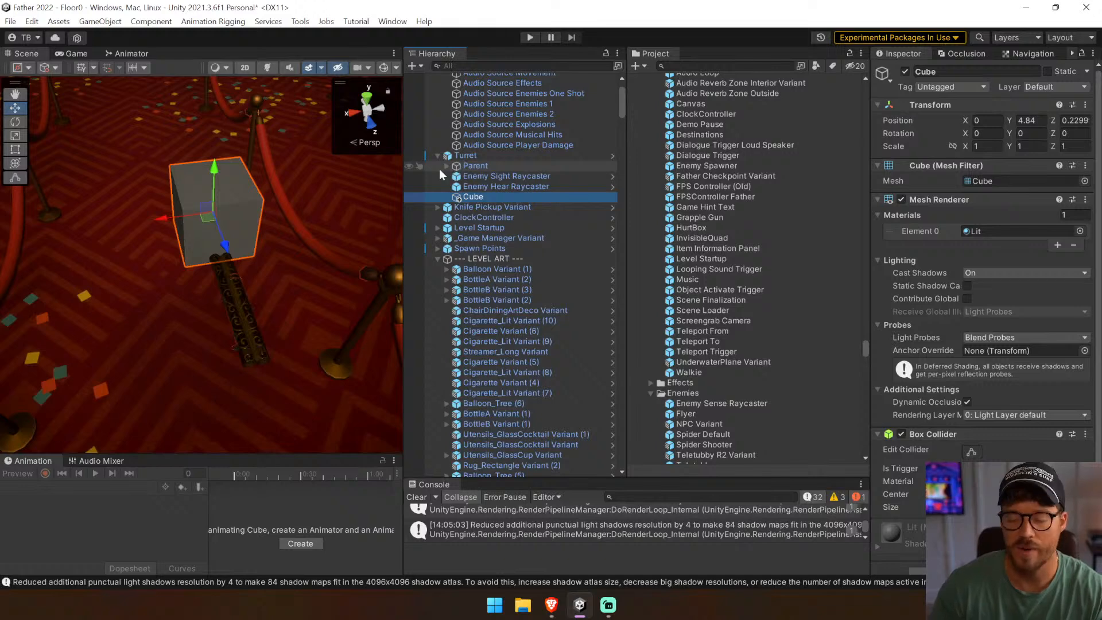
# Set the Cube's Y and Z position to 0 relative to Turret
pyautogui.click(986, 120)
pyautogui.press('Tab')
pyautogui.write('0')
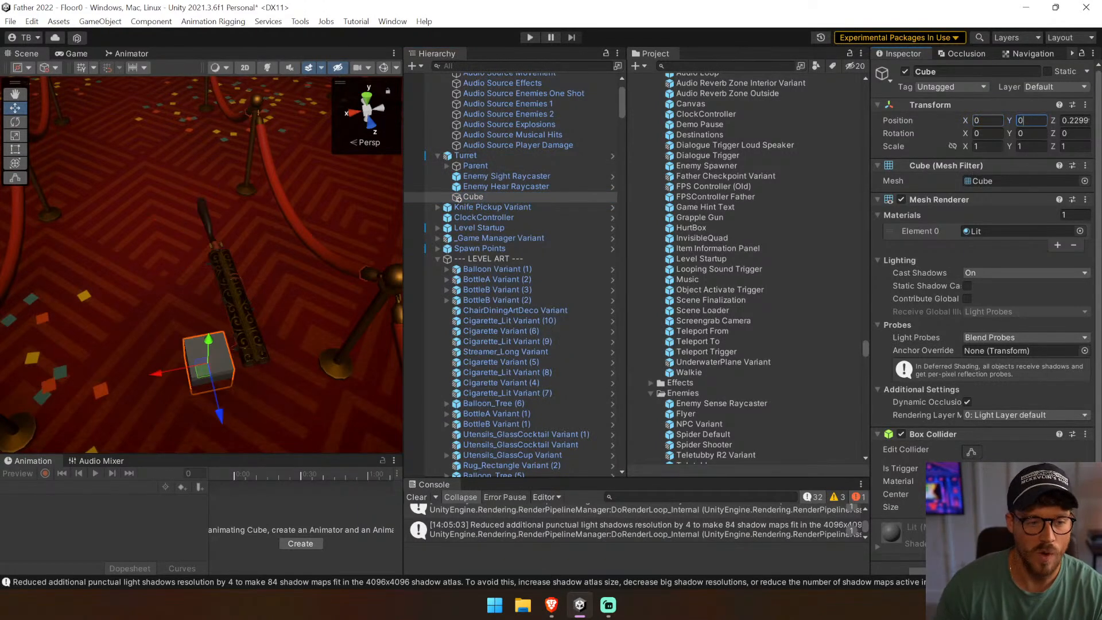
pyautogui.press('Tab')
pyautogui.write('0')
# Move the Cube to about Y 0.88 and Z 0.78 and scale it uniformly to about 2.18
pyautogui.keyDown('alt'); pyautogui.moveTo(170, 345); pyautogui.dragTo(575, 310); pyautogui.keyUp('alt')
pyautogui.moveTo(295, 317); pyautogui.dragTo(302, 298)
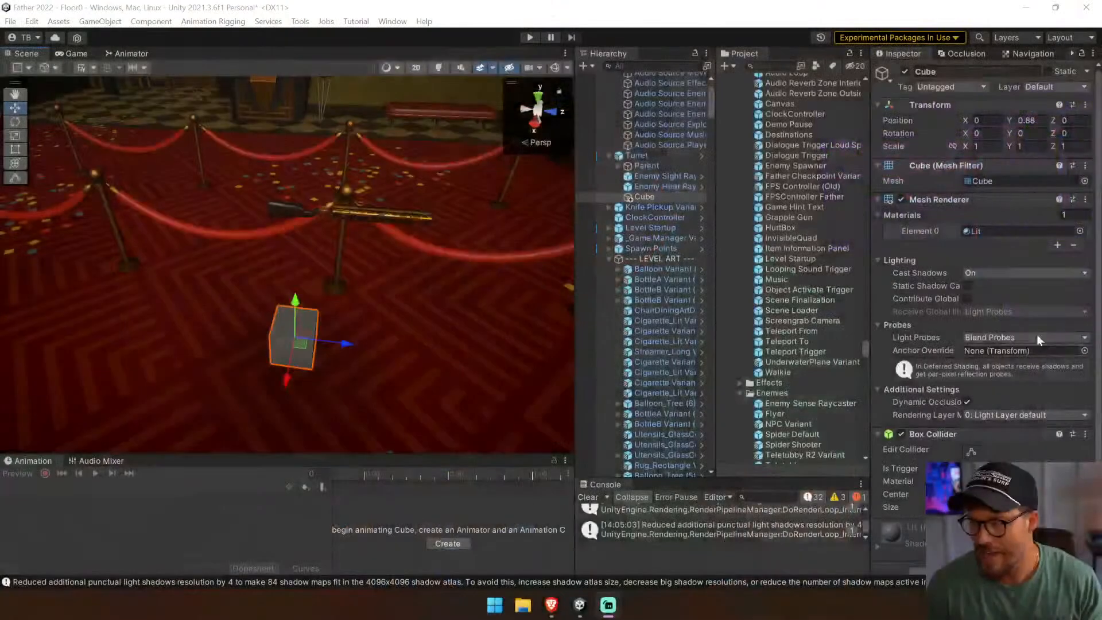
pyautogui.moveTo(348, 345); pyautogui.dragTo(377, 309)
pyautogui.click(15, 135)
pyautogui.click(15, 108)
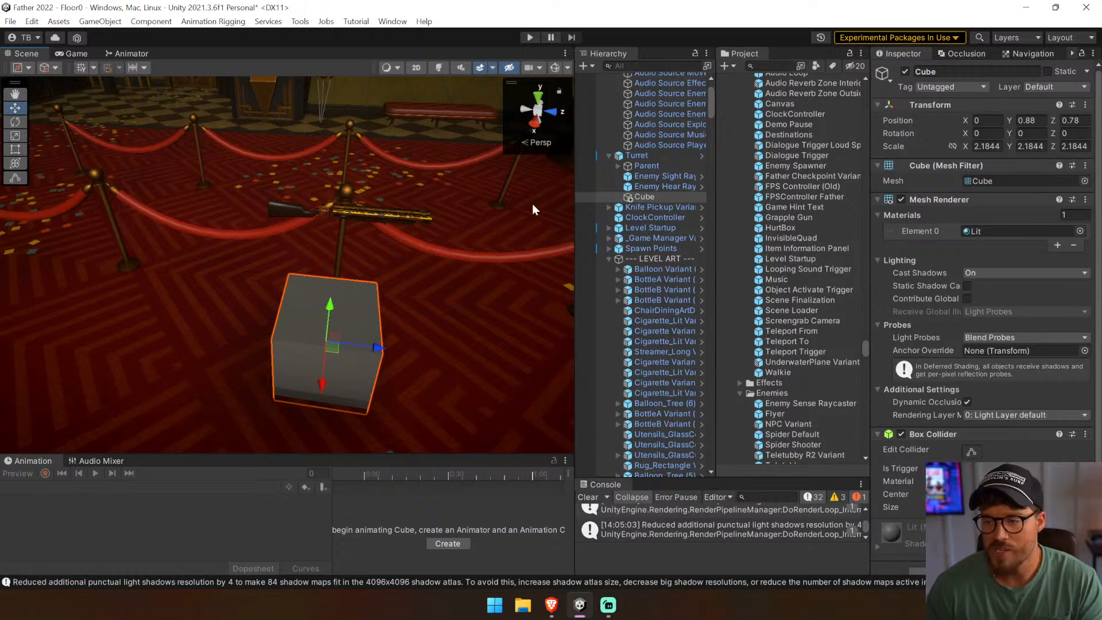
# Raise the Cube beneath the shotgun to a Y position of about 1.43 and collapse its Mesh Renderer settings
pyautogui.moveTo(331, 306); pyautogui.dragTo(330, 294)
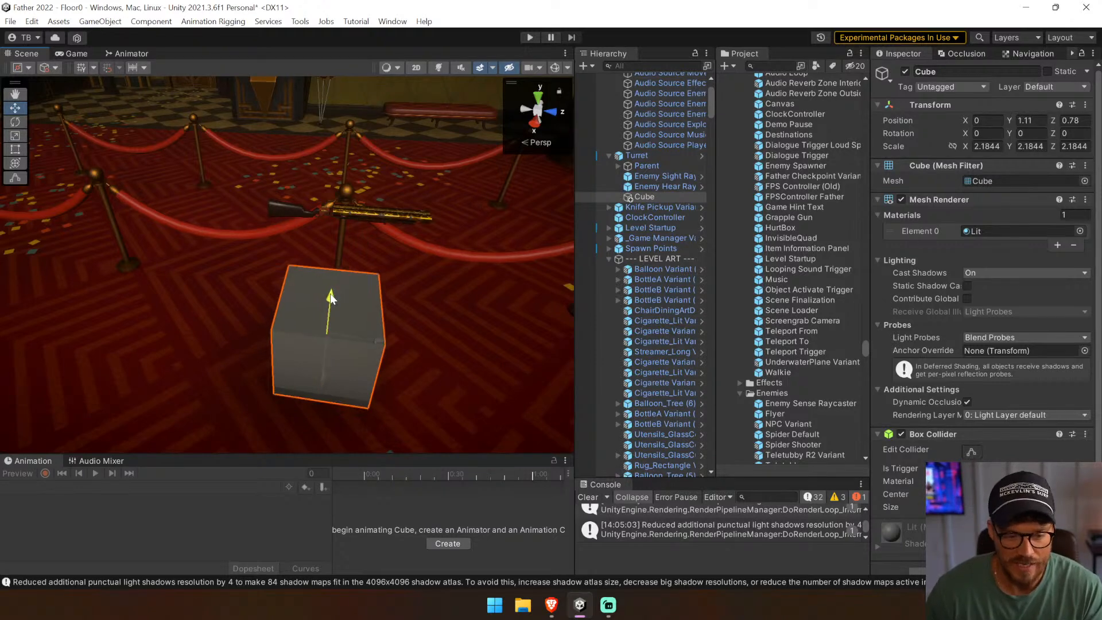
pyautogui.click(934, 198)
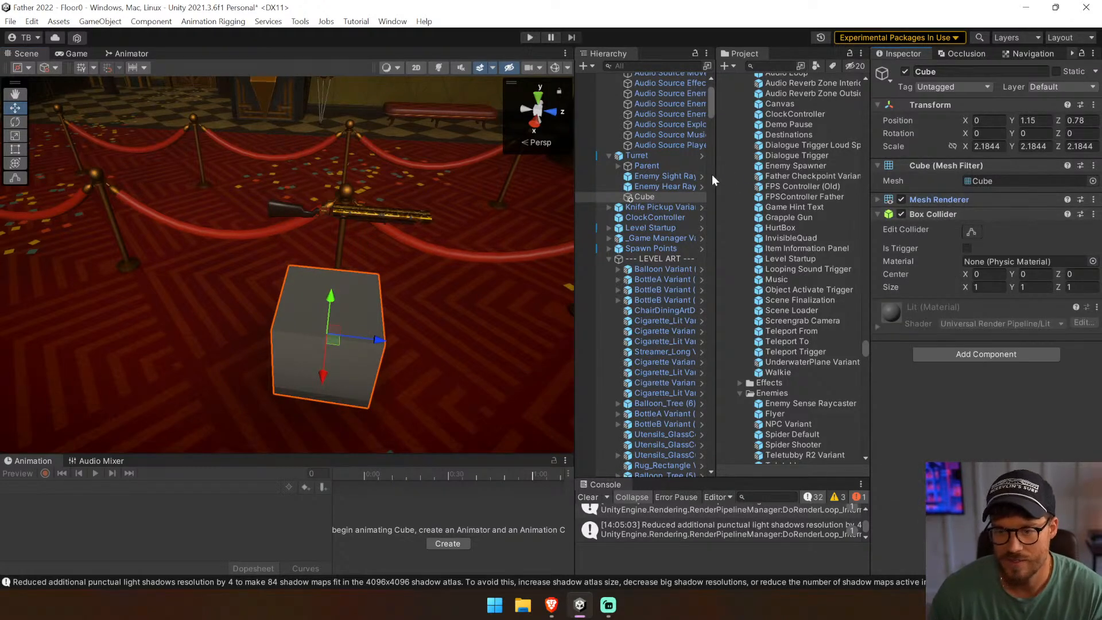
pyautogui.moveTo(333, 298); pyautogui.dragTo(332, 283)
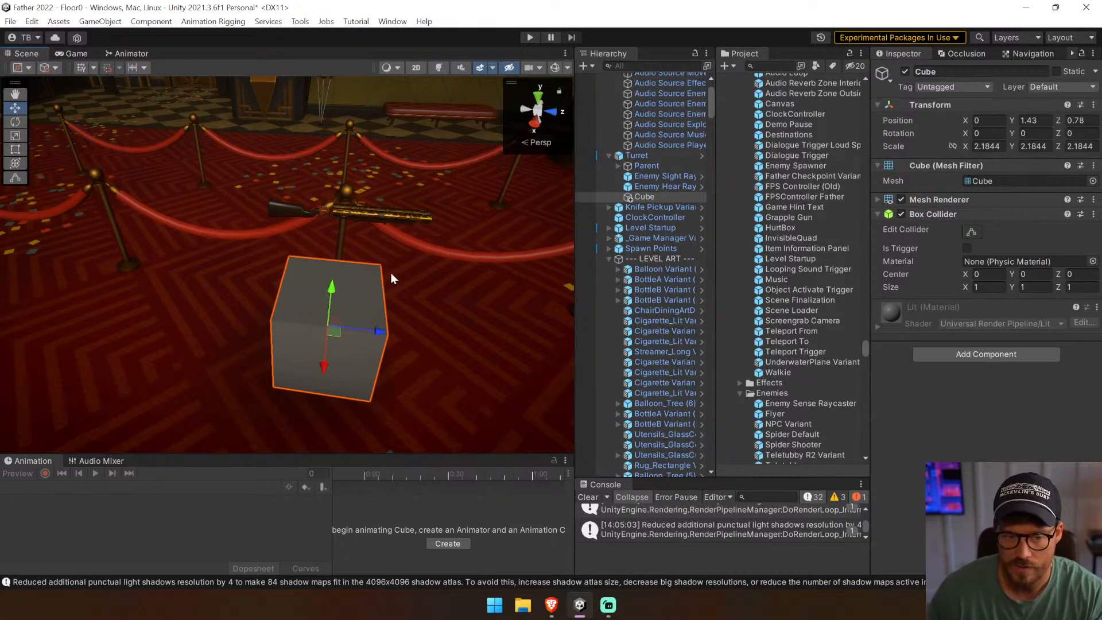
# Look through the Turret's Enemy Default settings down to its references and other components
pyautogui.click(687, 155)
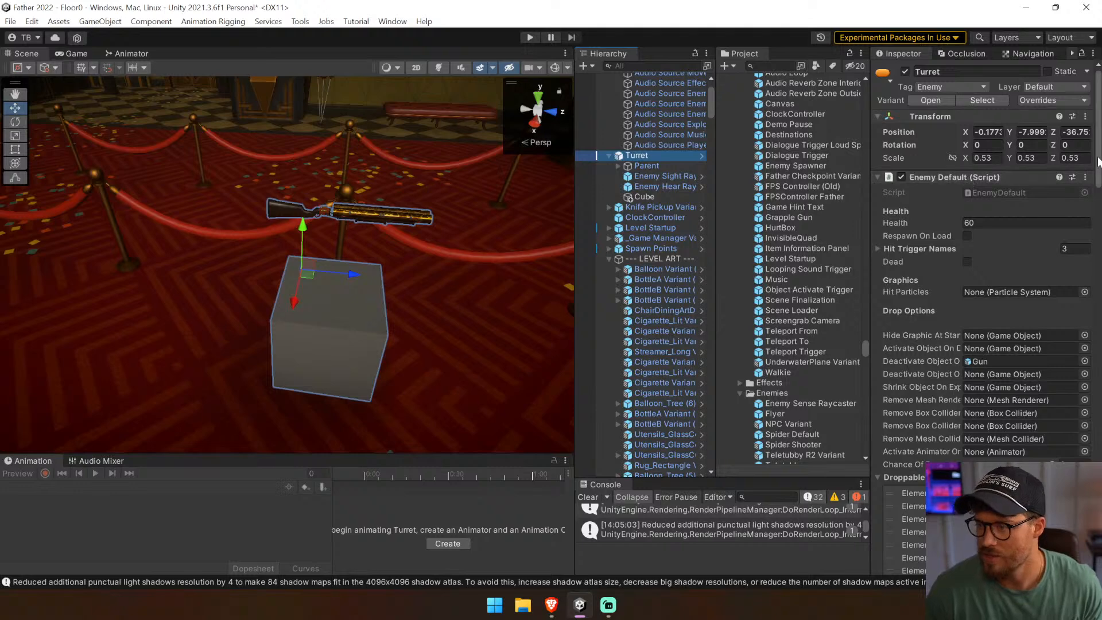
pyautogui.scroll(-10, 1098, 162)
pyautogui.scroll(-8, 1098, 161)
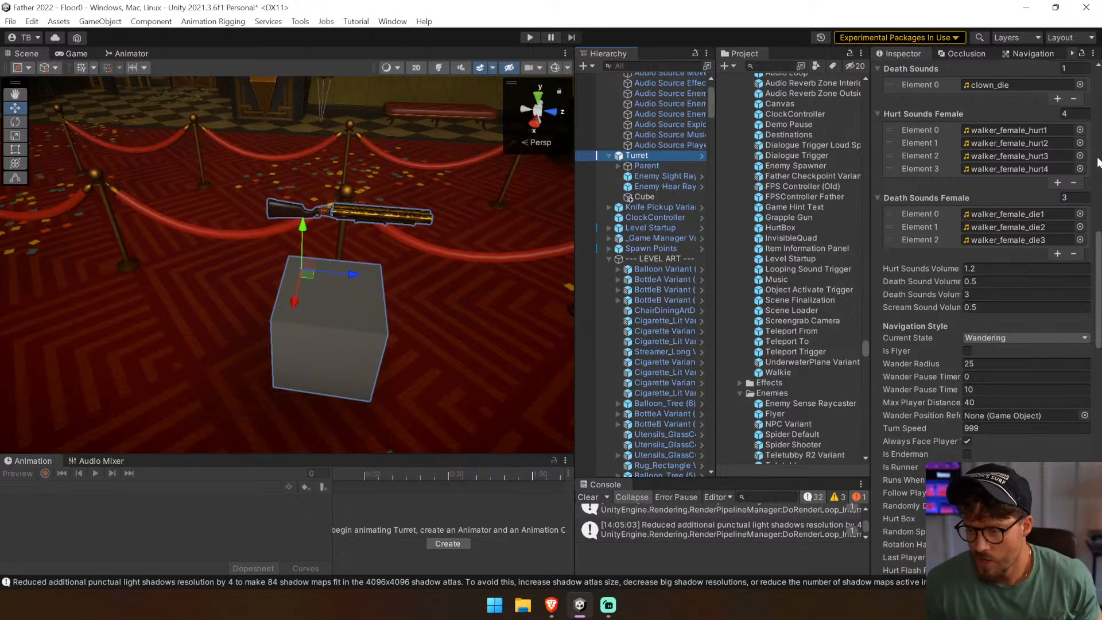
pyautogui.scroll(-20, 1094, 163)
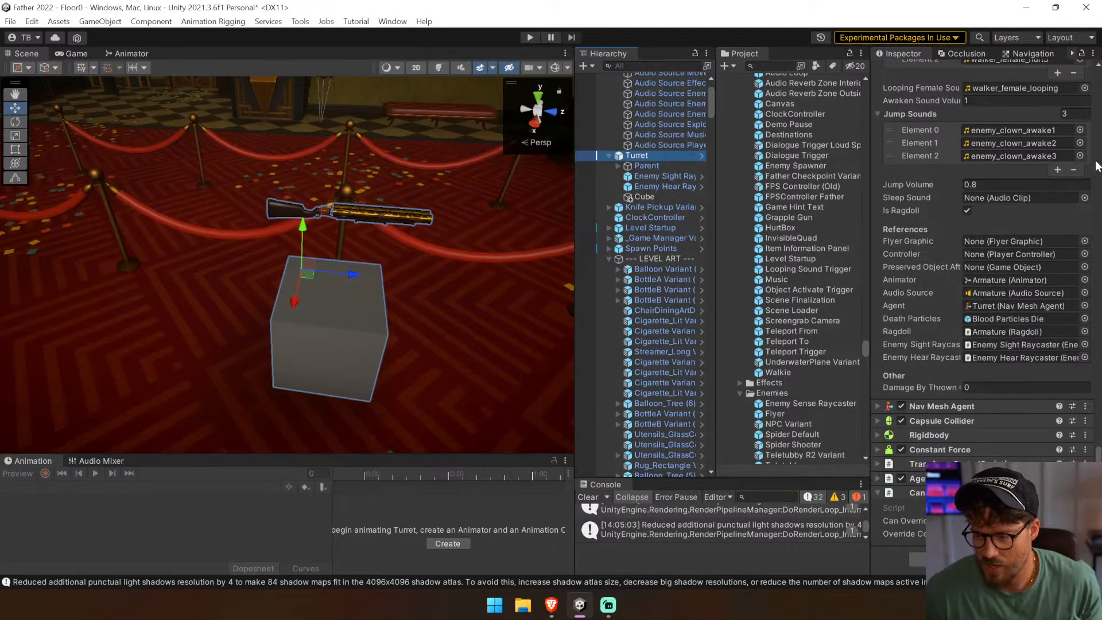
# Play-test the level by walking around the turret in the lobby and drawing its fire, and stop the game
pyautogui.click(531, 38)
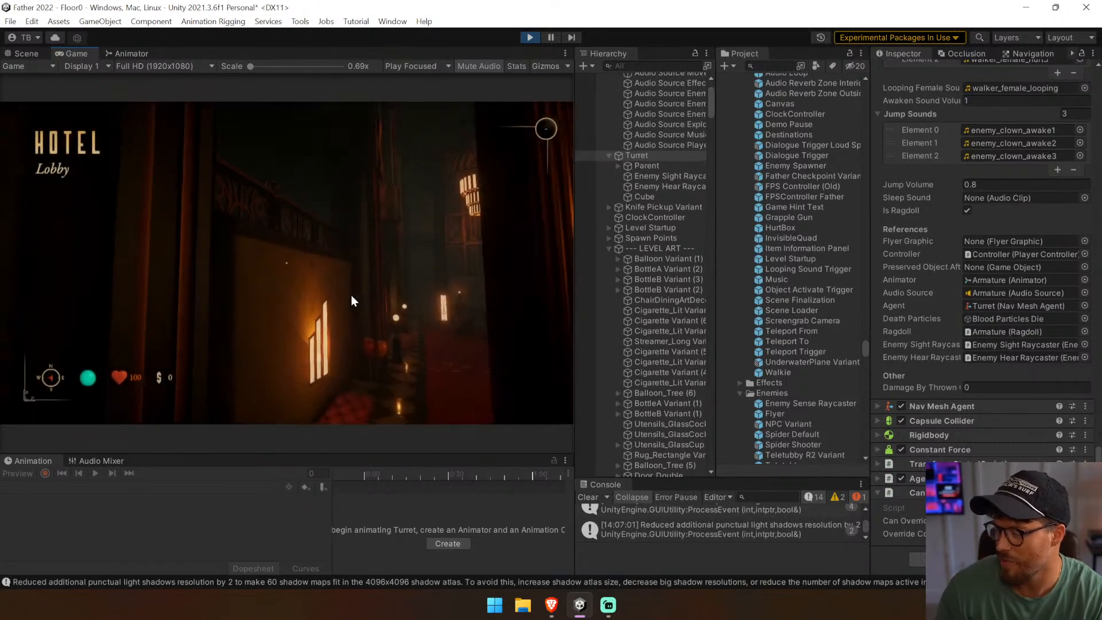
pyautogui.click(351, 298)
pyautogui.press('w')
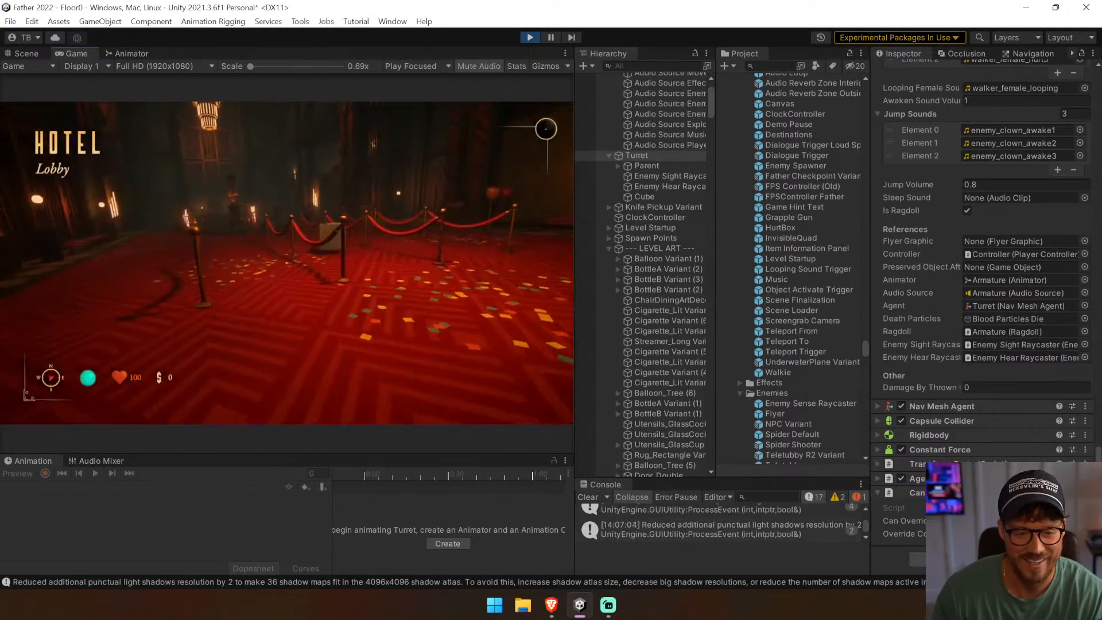
pyautogui.press('s')
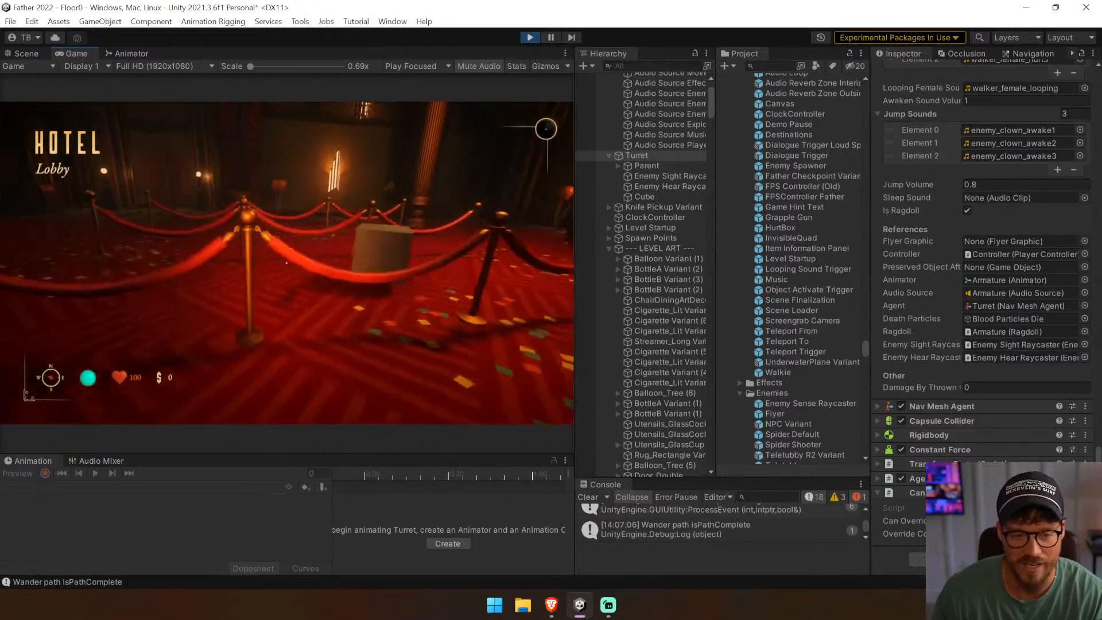
pyautogui.press('w')
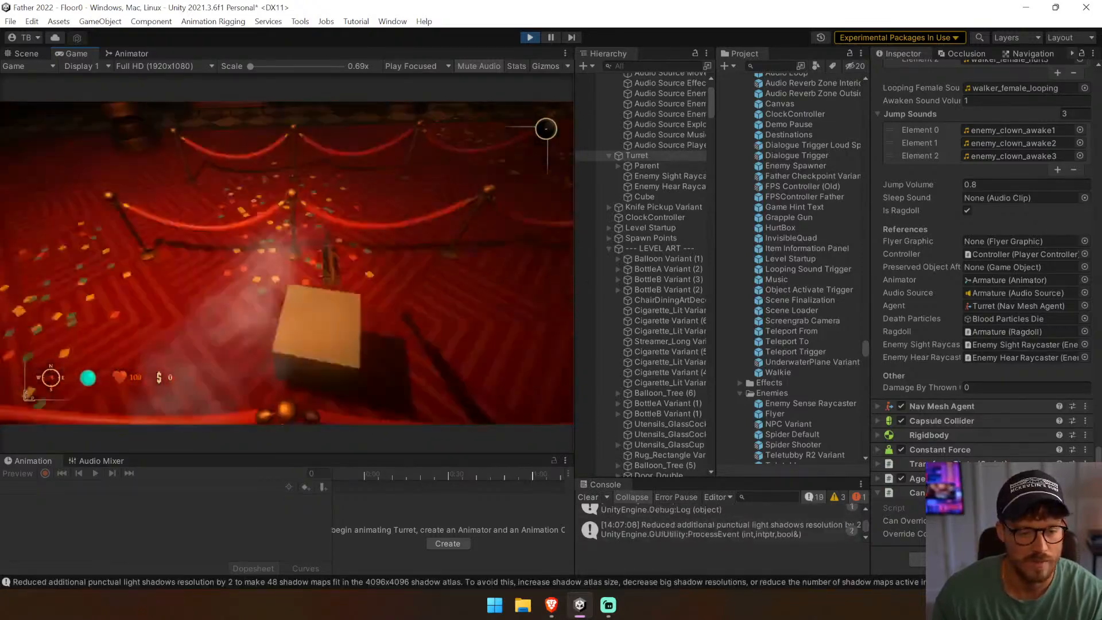
pyautogui.press('s')
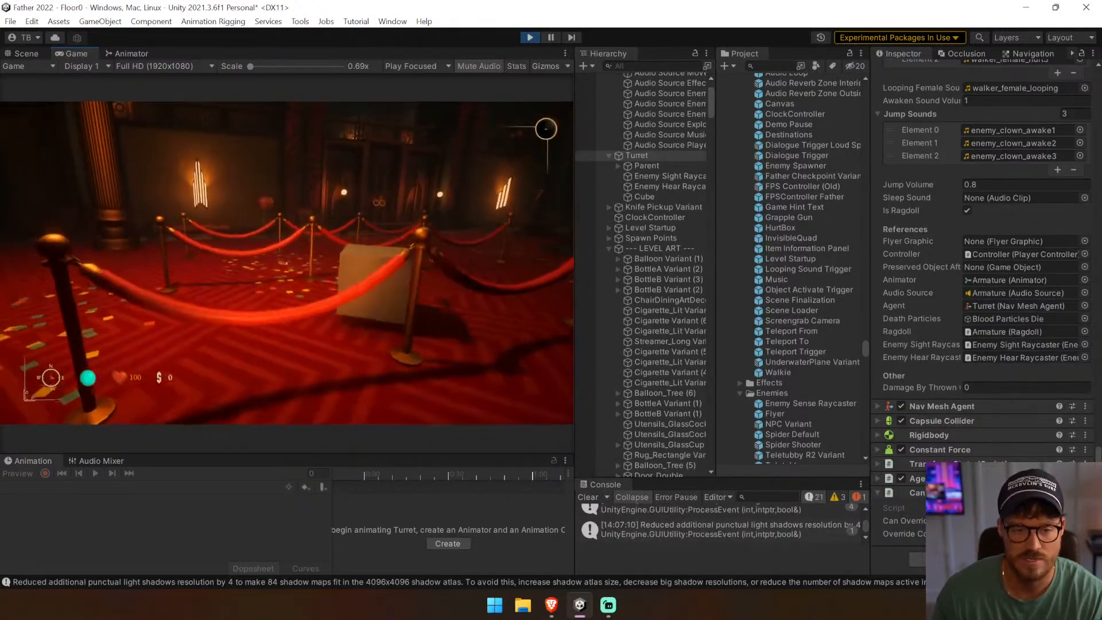
pyautogui.press('space')
pyautogui.press('s')
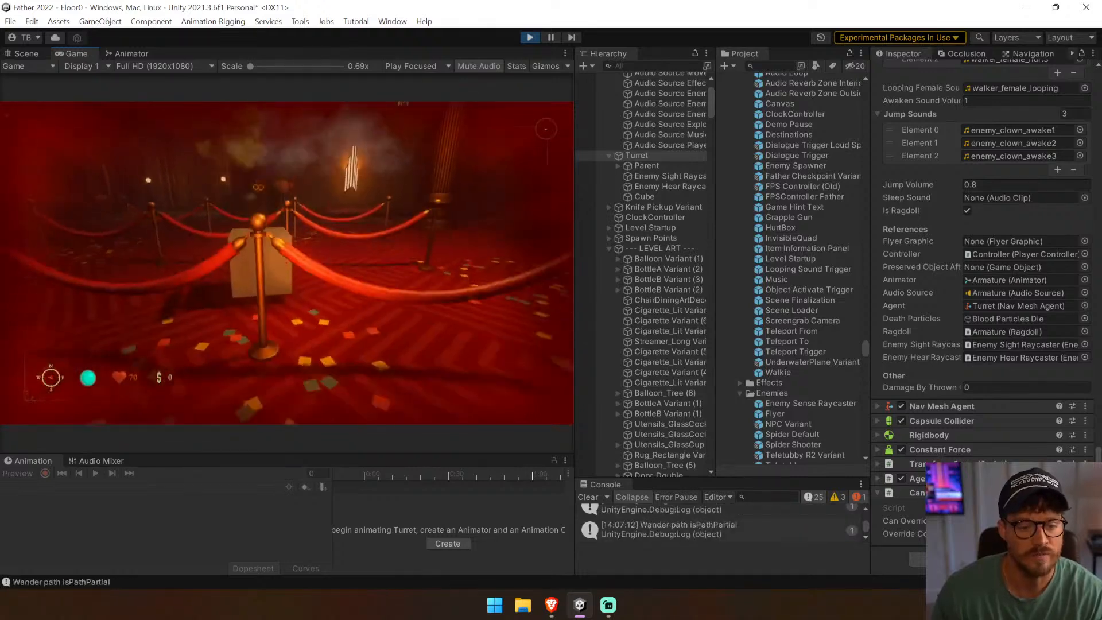
pyautogui.hotkey('ctrl', 'p')
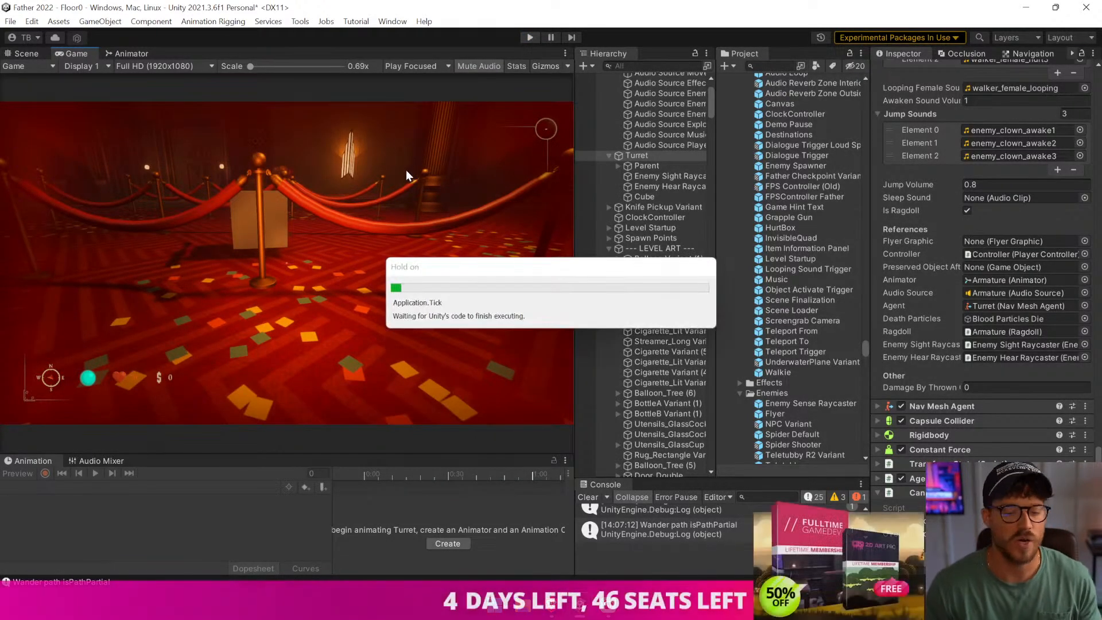
pyautogui.click(101, 22)
pyautogui.click(132, 51)
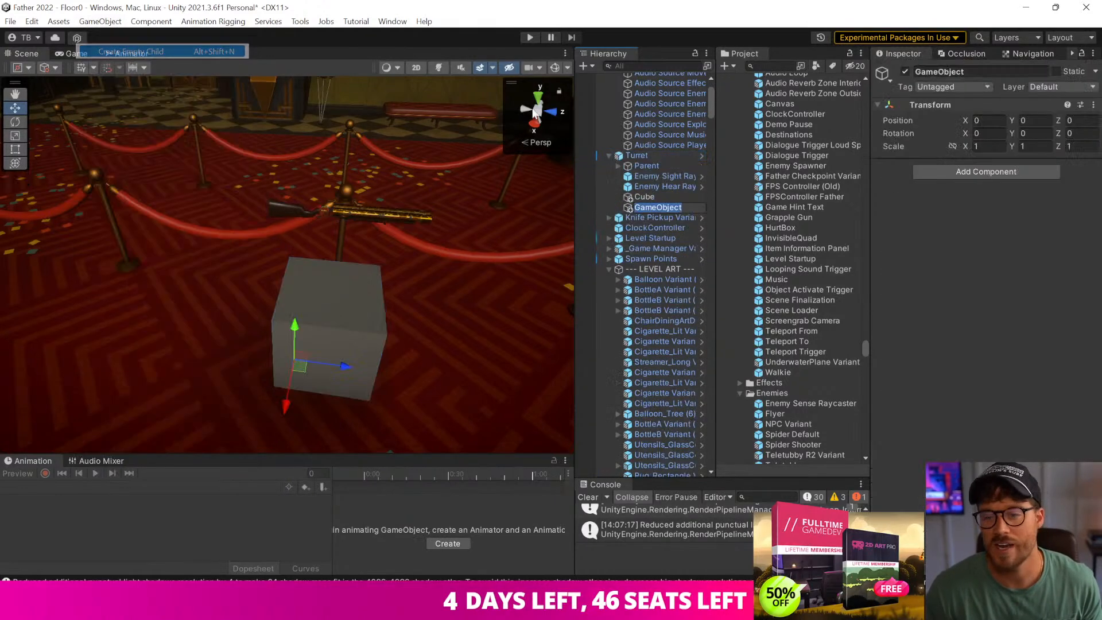
pyautogui.click(663, 197)
pyautogui.moveTo(649, 208); pyautogui.dragTo(668, 237)
pyautogui.press('Delete')
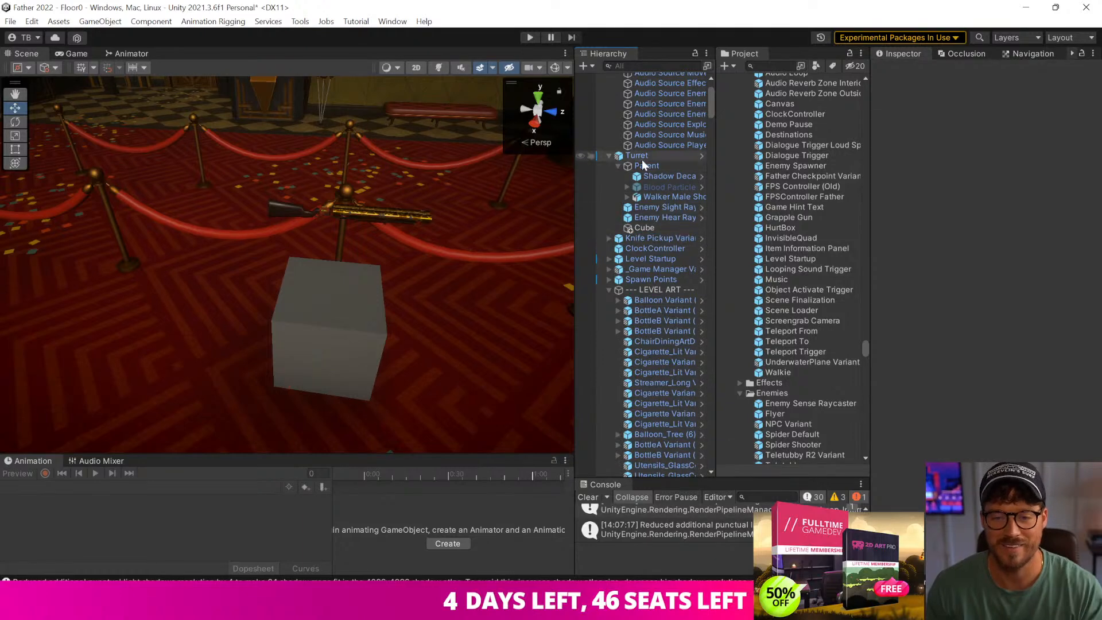
# Create an empty parent object for the Turret and name it Turret
pyautogui.click(638, 238)
pyautogui.click(639, 155)
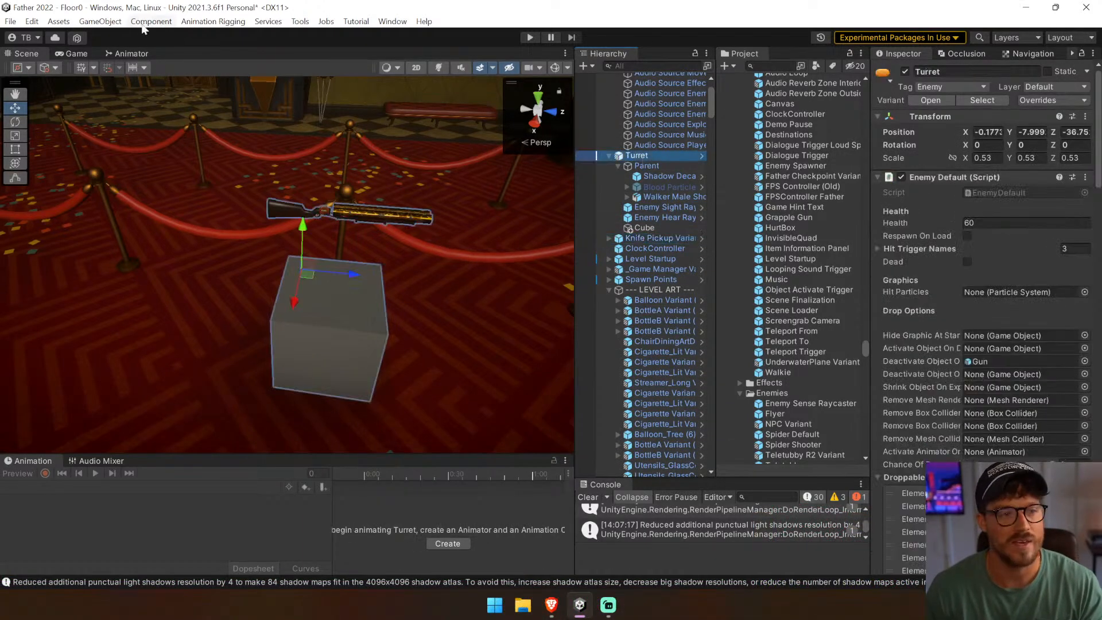
pyautogui.click(100, 22)
pyautogui.click(150, 67)
pyautogui.click(674, 156)
pyautogui.write('Turre')
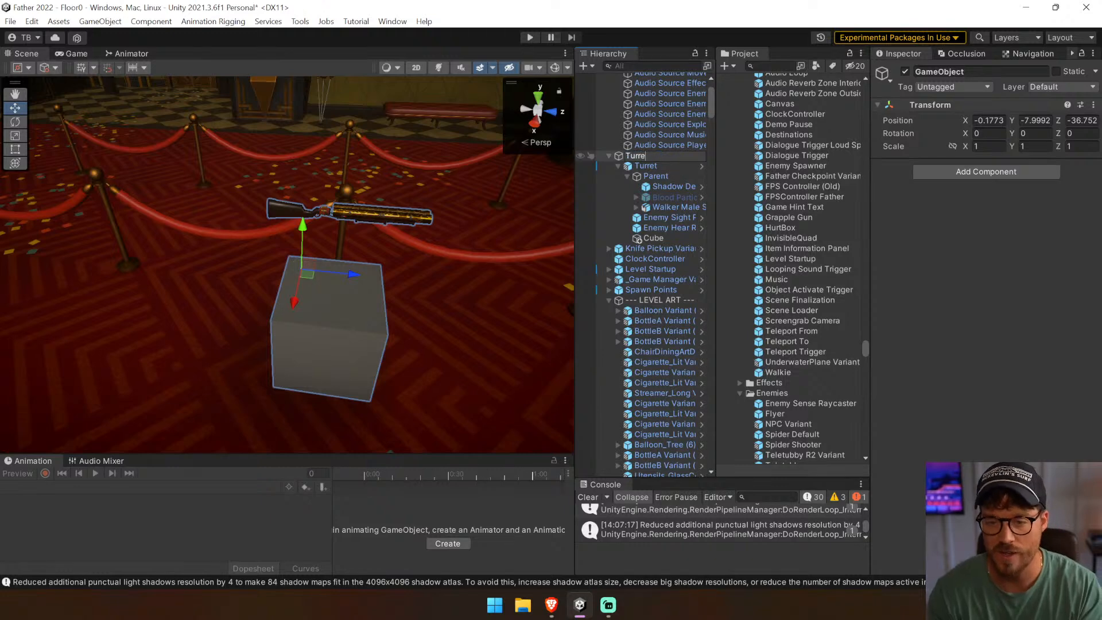
pyautogui.write('t')
pyautogui.press('Return')
# Rename the inner Turret enemy object to Turret Enemy
pyautogui.click(642, 166)
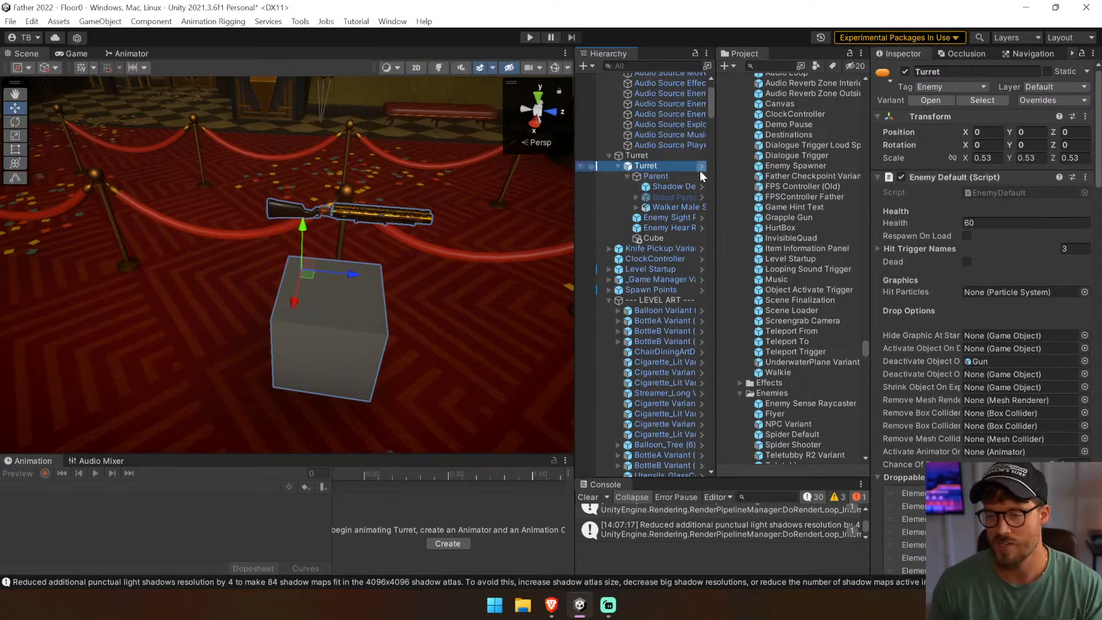
pyautogui.write('Enemy')
pyautogui.press('Return')
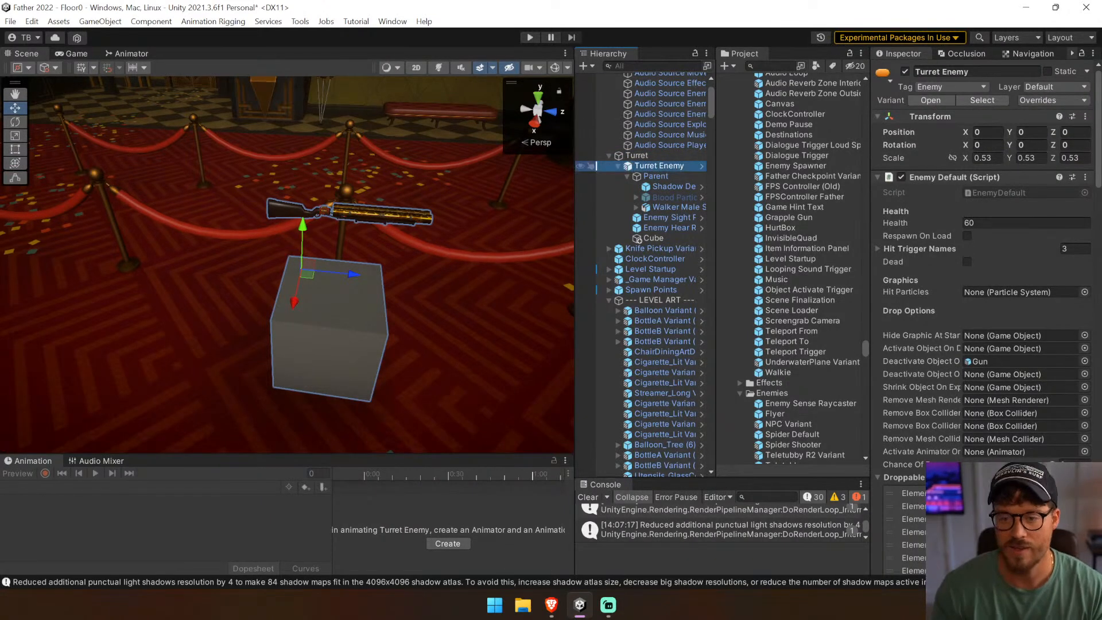
# Move the Cube out of Turret Enemy so it becomes a direct child of the outer Turret
pyautogui.click(656, 237)
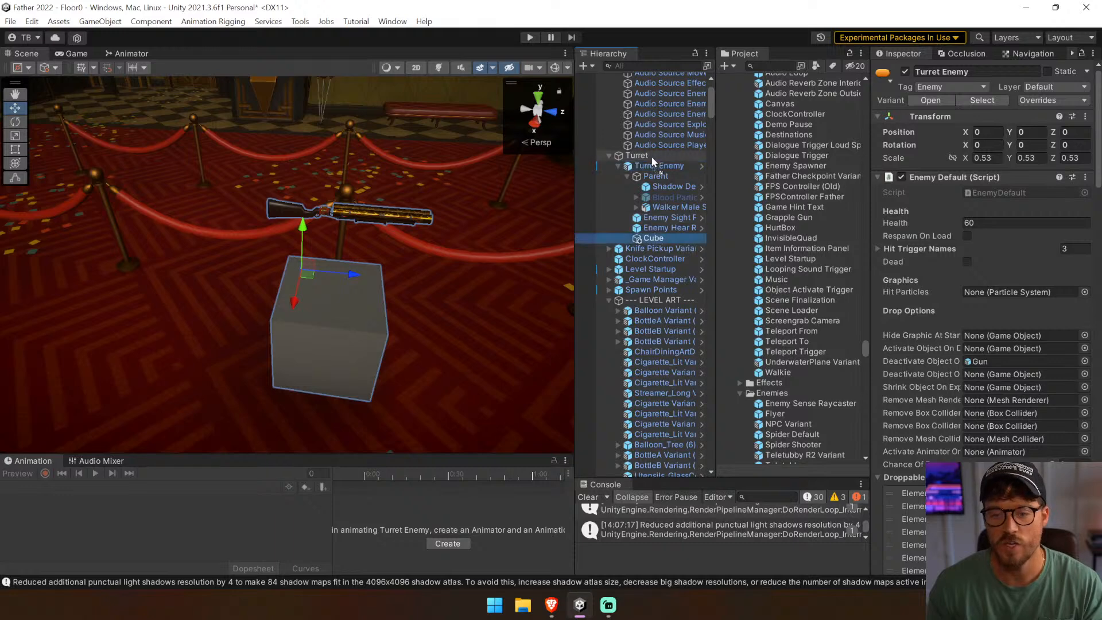
pyautogui.click(618, 167)
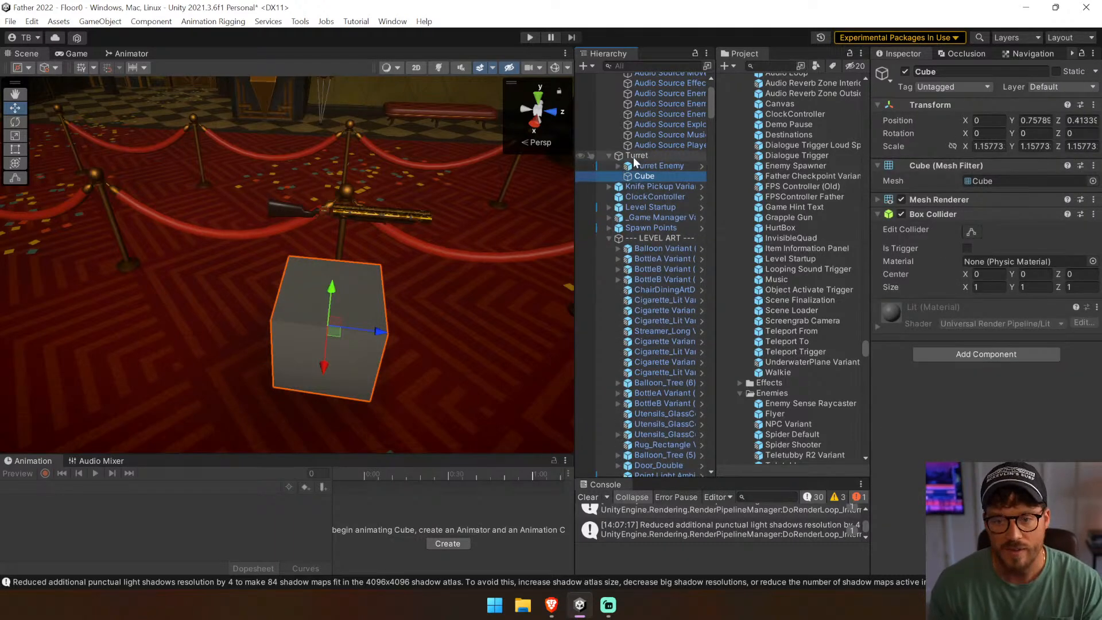
pyautogui.click(609, 168)
pyautogui.moveTo(318, 250); pyautogui.dragTo(401, 244, button='right')
pyautogui.click(645, 156)
pyautogui.press('w')
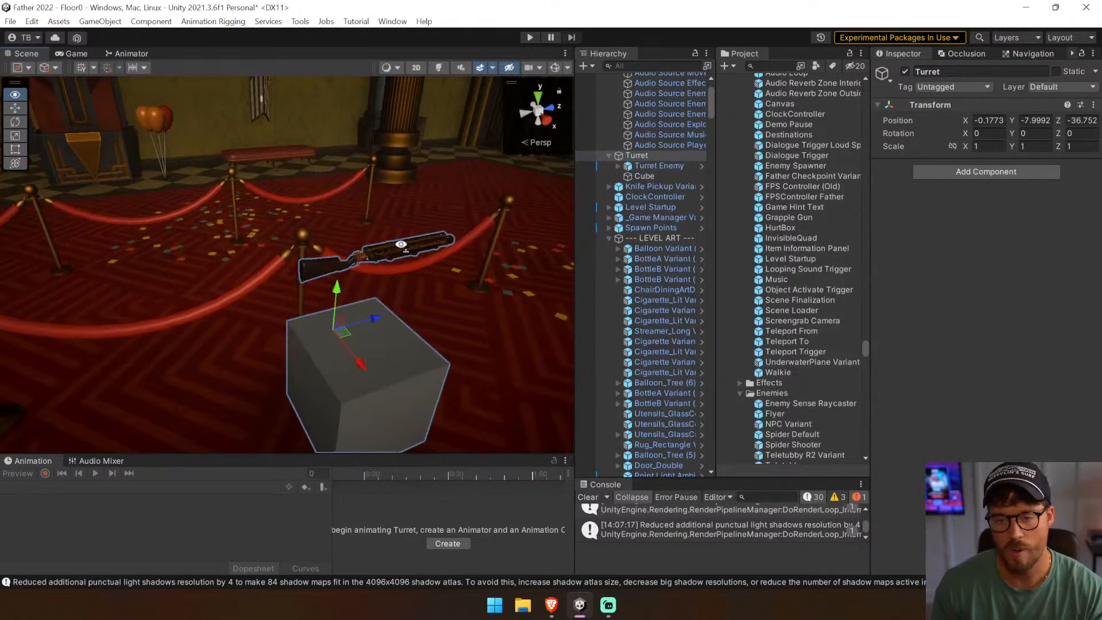
# Set the Cube as Turret Enemy's Deactivate Object On Explosion and widen the Inspector to show the full field names
pyautogui.click(644, 176)
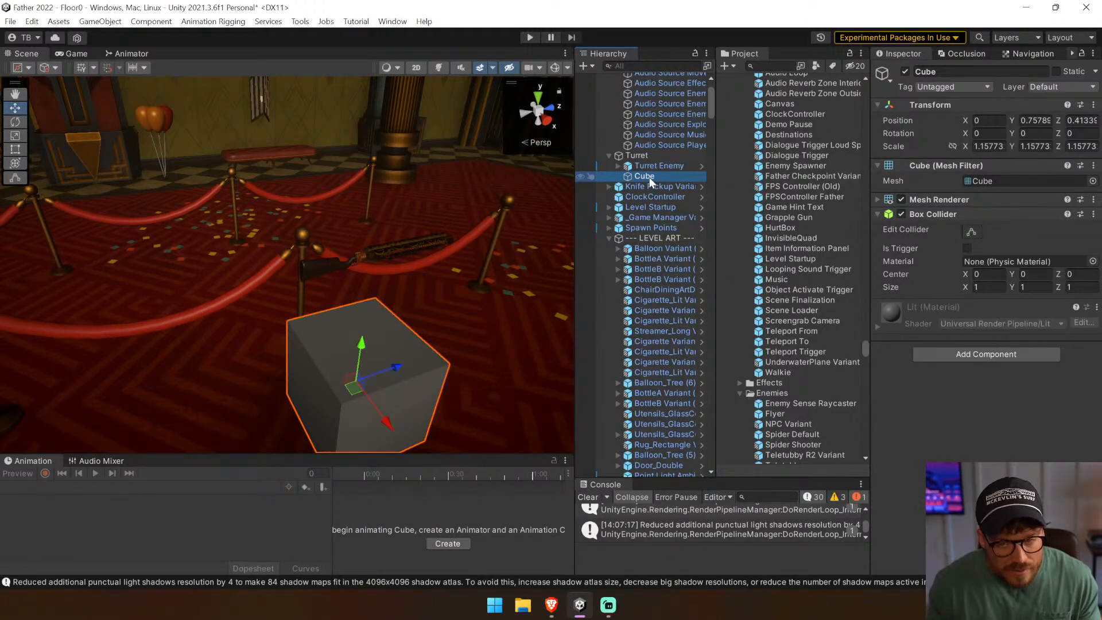
pyautogui.click(654, 167)
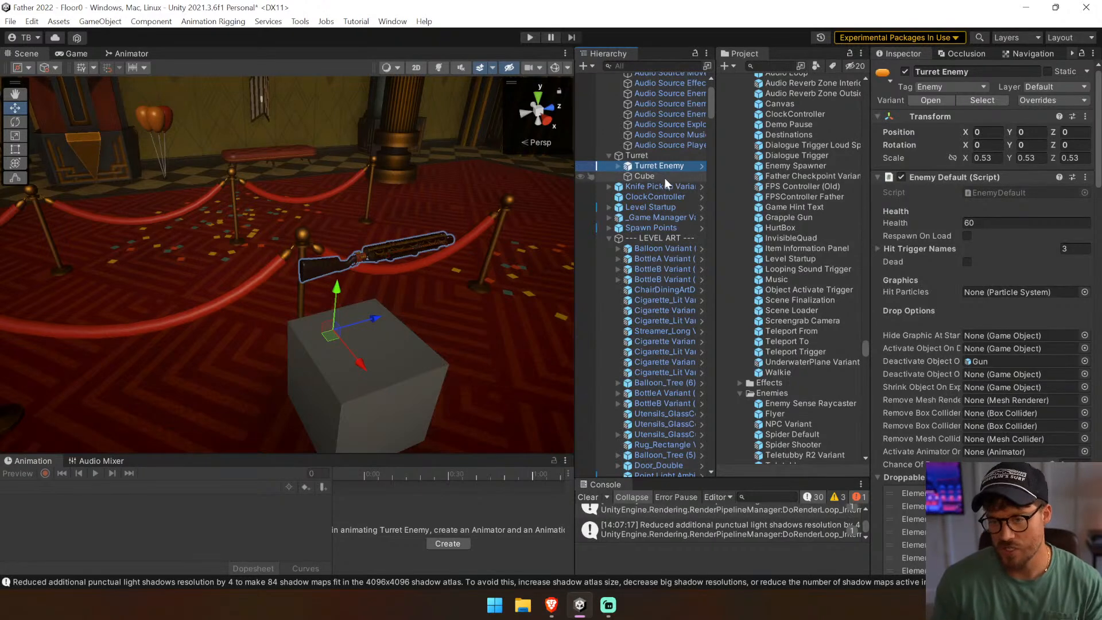
pyautogui.click(1000, 336)
pyautogui.click(997, 348)
pyautogui.click(997, 361)
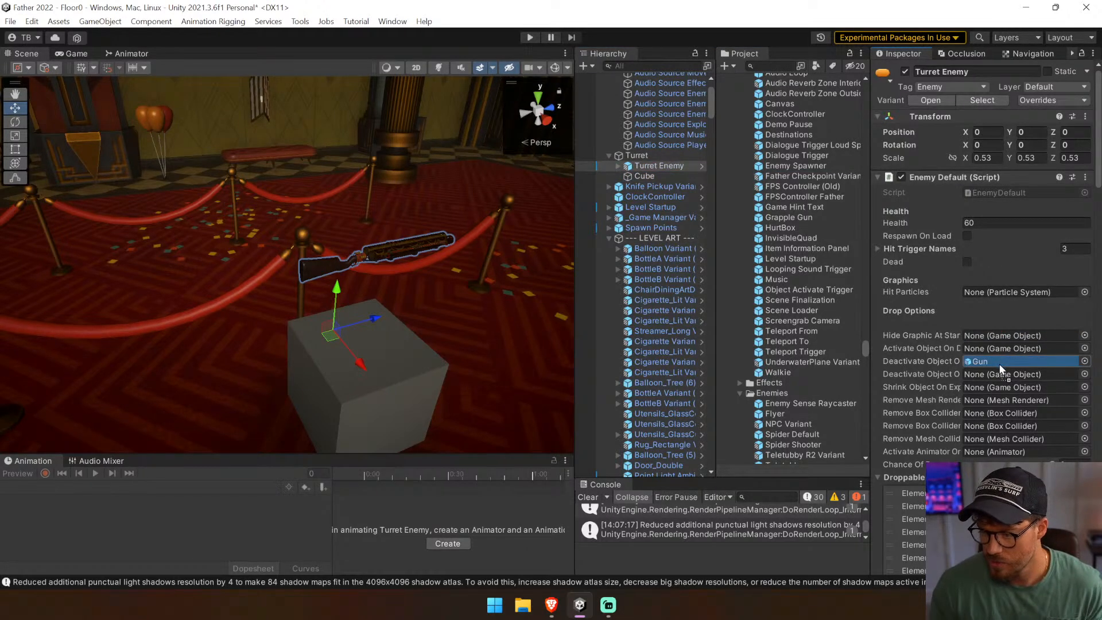
pyautogui.click(990, 374)
pyautogui.moveTo(990, 377); pyautogui.dragTo(991, 375)
pyautogui.moveTo(870, 373); pyautogui.dragTo(766, 373)
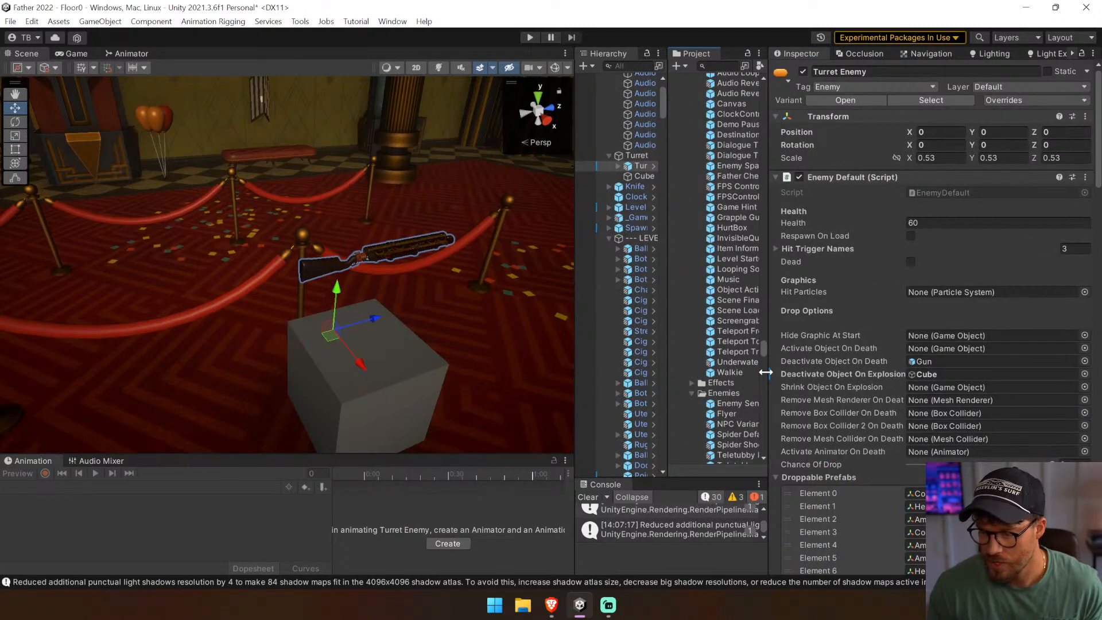
pyautogui.moveTo(767, 373); pyautogui.dragTo(798, 374)
# Try to assign the Cube to Turret Enemy's Remove Mesh Collider On Death field
pyautogui.moveTo(932, 379); pyautogui.dragTo(969, 440)
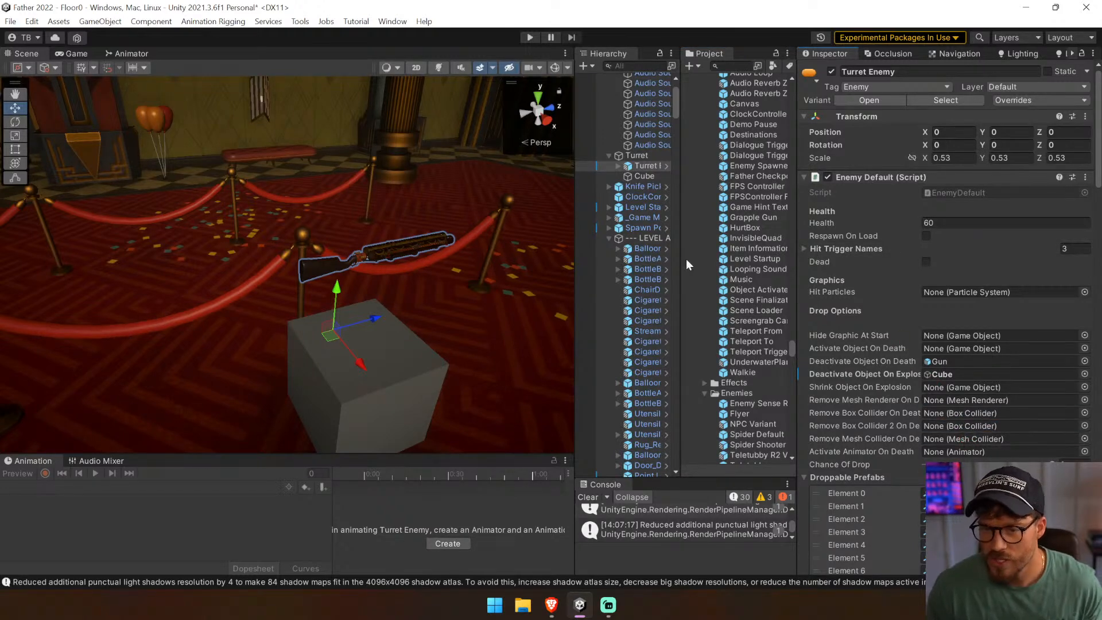
pyautogui.moveTo(645, 175); pyautogui.dragTo(957, 440)
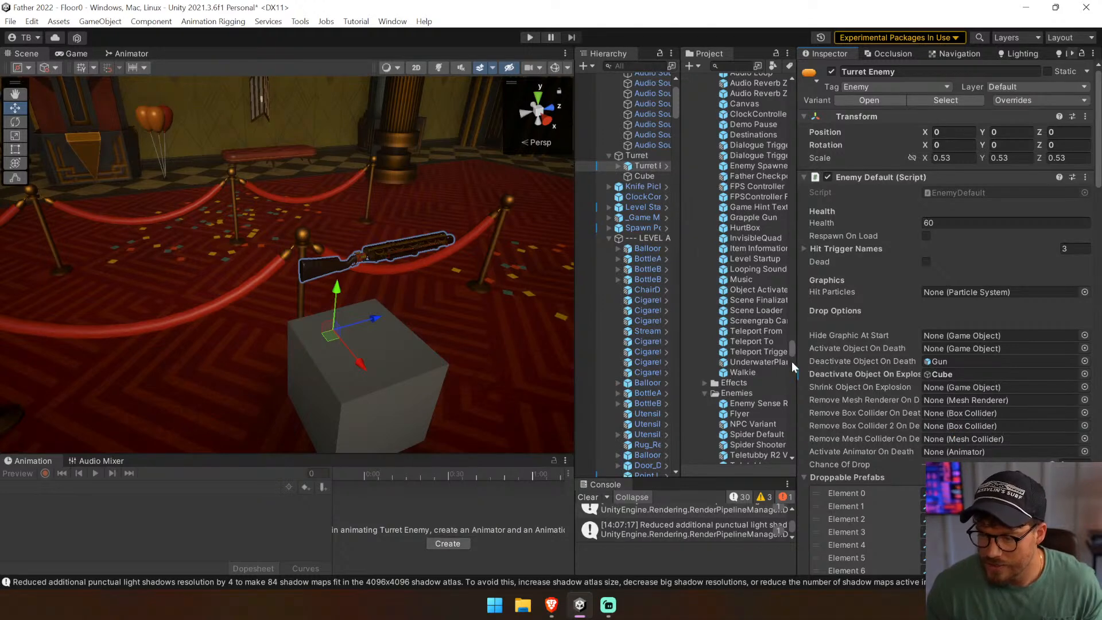
pyautogui.moveTo(644, 176); pyautogui.dragTo(1053, 304)
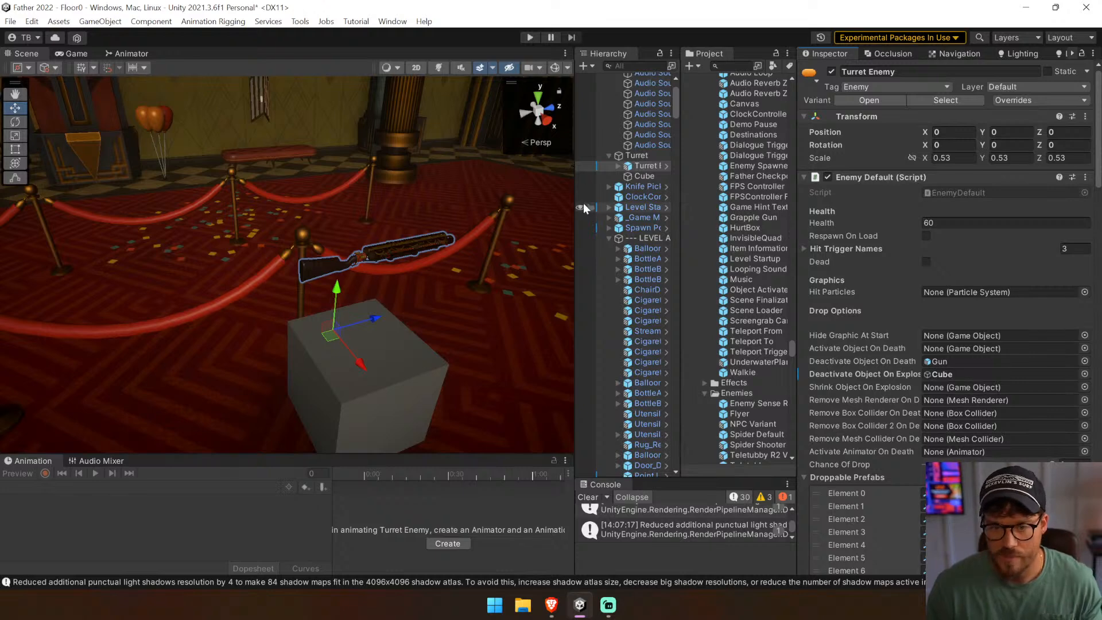
# Widen the Hierarchy, expand Turret Enemy down to the Walker Male's children and inspect the Gun's Look At Constraint
pyautogui.moveTo(574, 213); pyautogui.dragTo(457, 214)
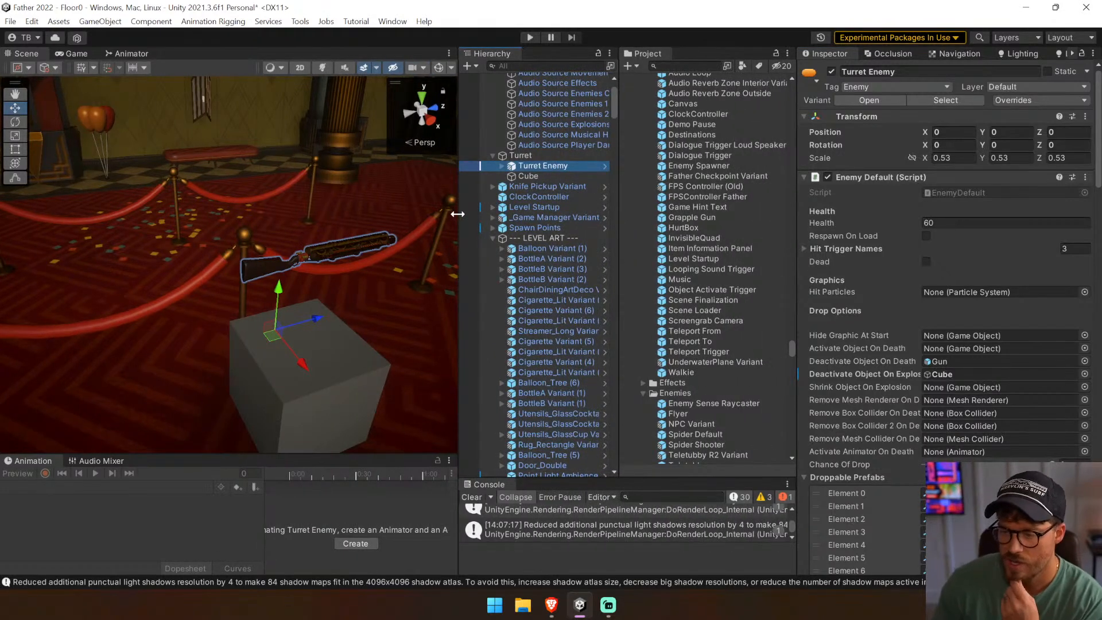
pyautogui.click(502, 165)
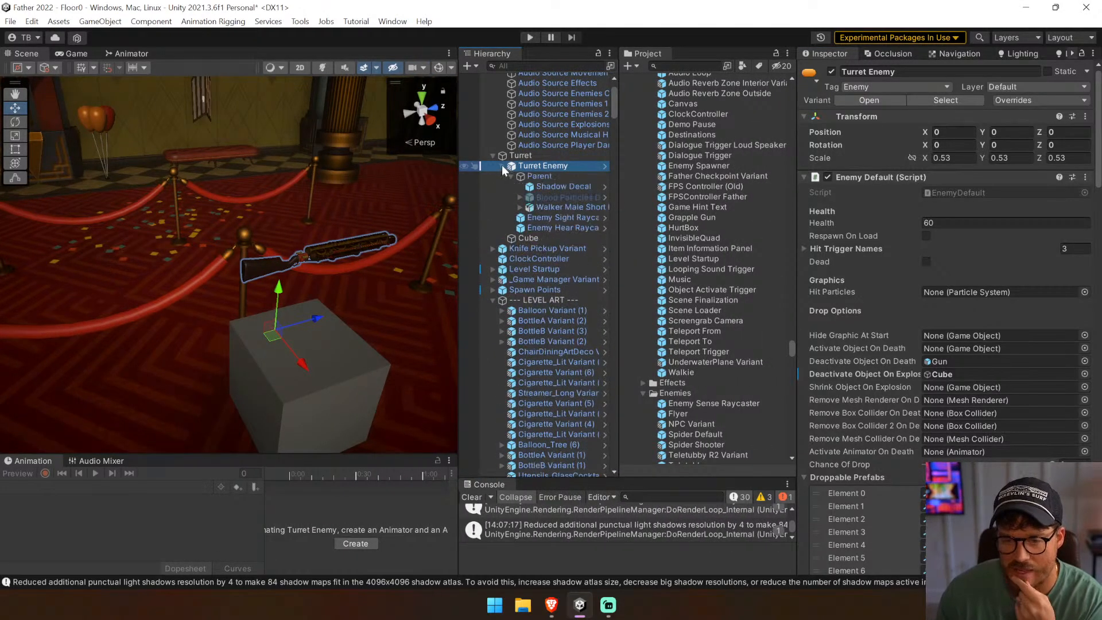
pyautogui.click(520, 207)
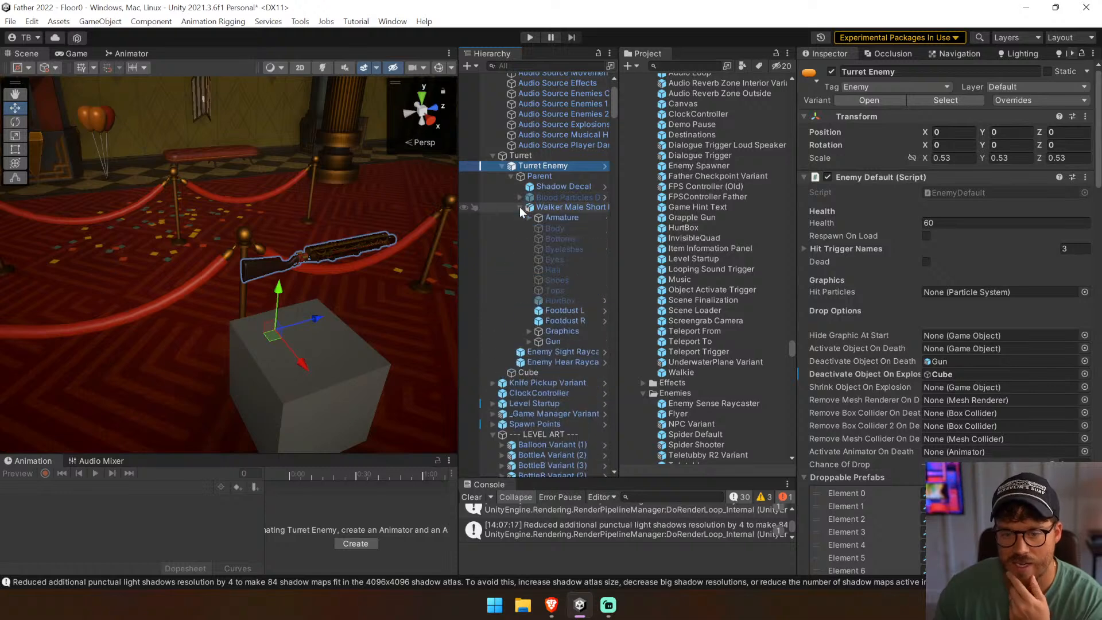
pyautogui.click(552, 341)
pyautogui.moveTo(552, 340); pyautogui.dragTo(536, 373)
pyautogui.click(636, 330)
pyautogui.click(583, 331)
pyautogui.click(571, 340)
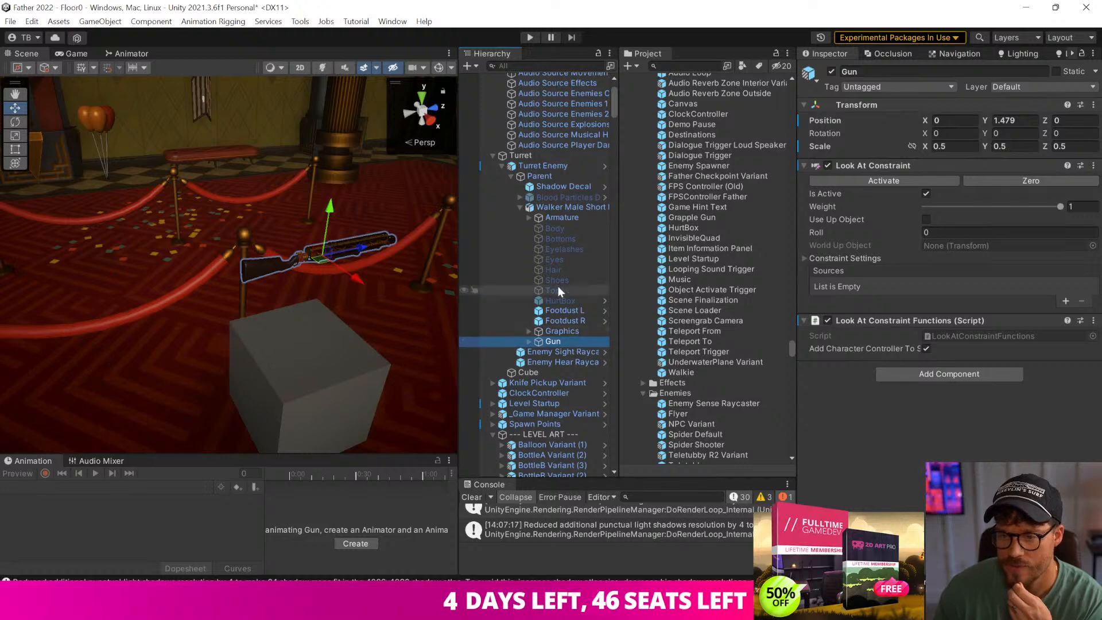
# Open Turret Enemy's EnemyDefault script in Visual Studio and return to the Unity editor
pyautogui.click(542, 165)
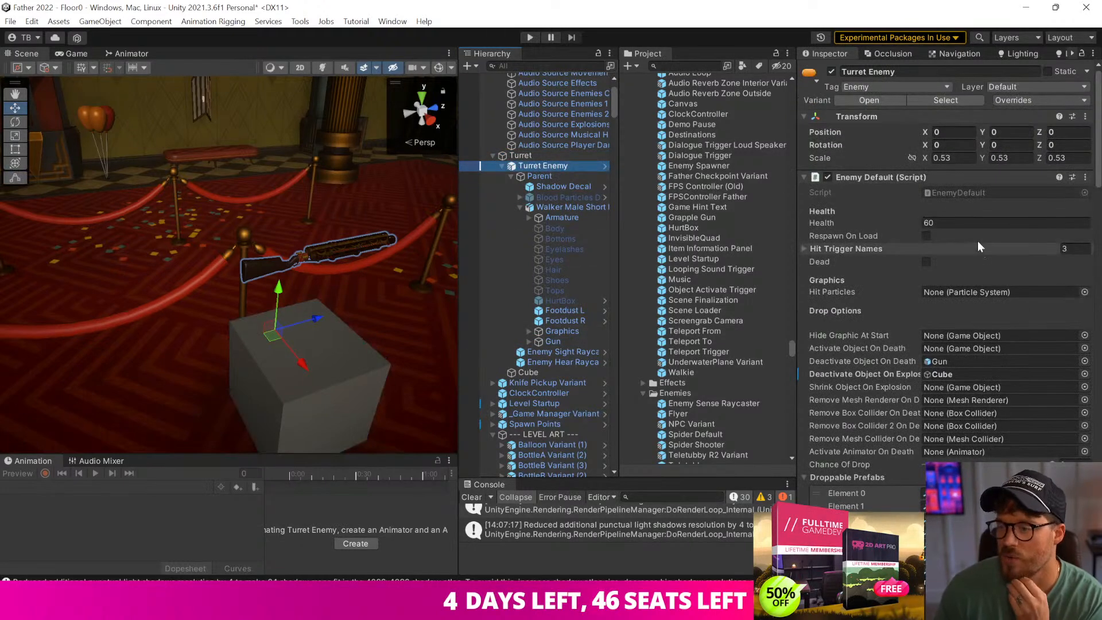
pyautogui.click(959, 195)
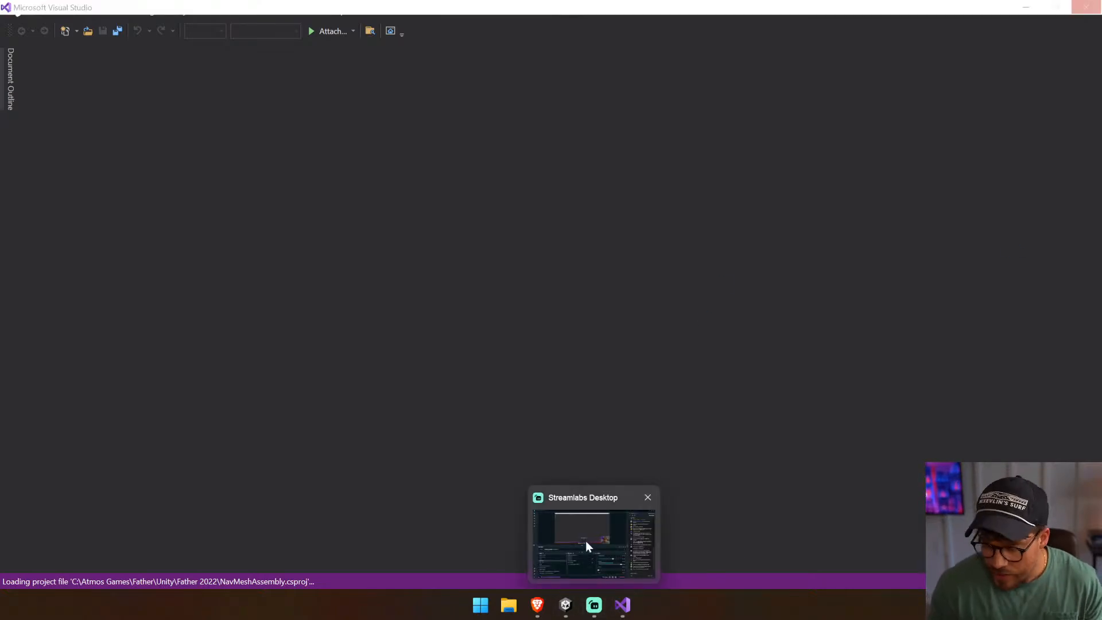
pyautogui.moveTo(564, 606)
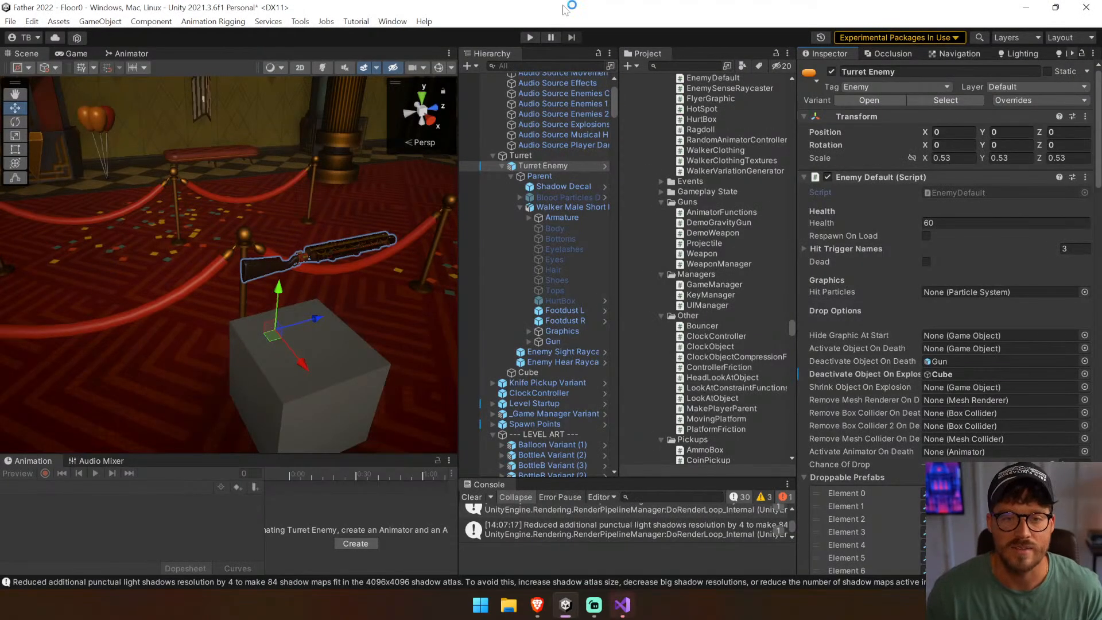
# Play-test the scene by shooting the turret until it is destroyed, approach its cube base, and stop play mode
pyautogui.click(531, 39)
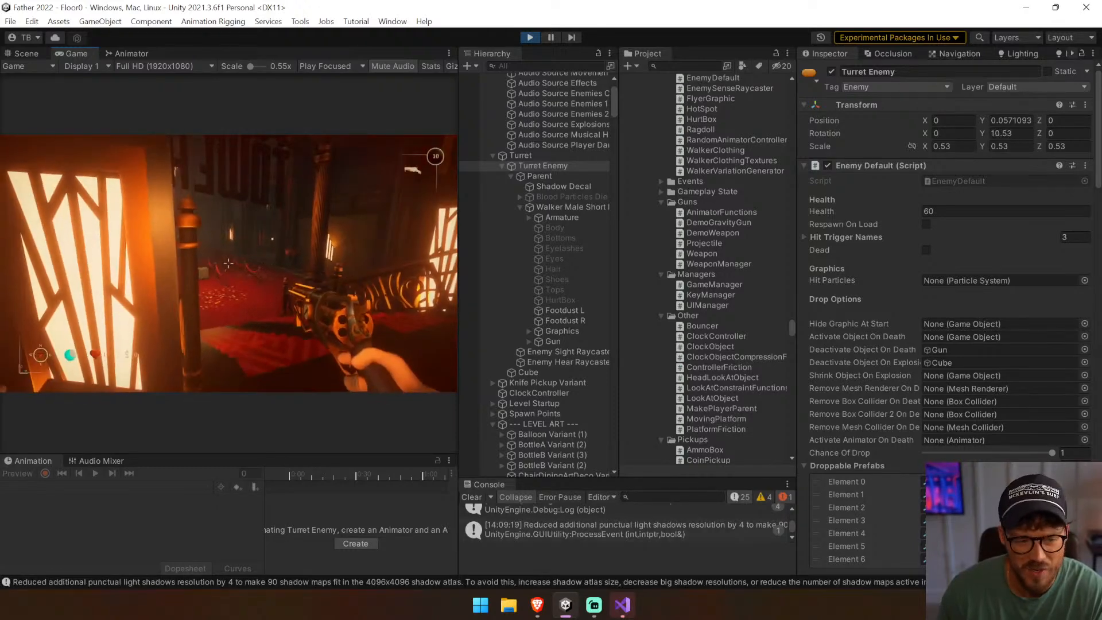
pyautogui.click(228, 263)
pyautogui.click(229, 263)
pyautogui.click(229, 264)
pyautogui.click(228, 264)
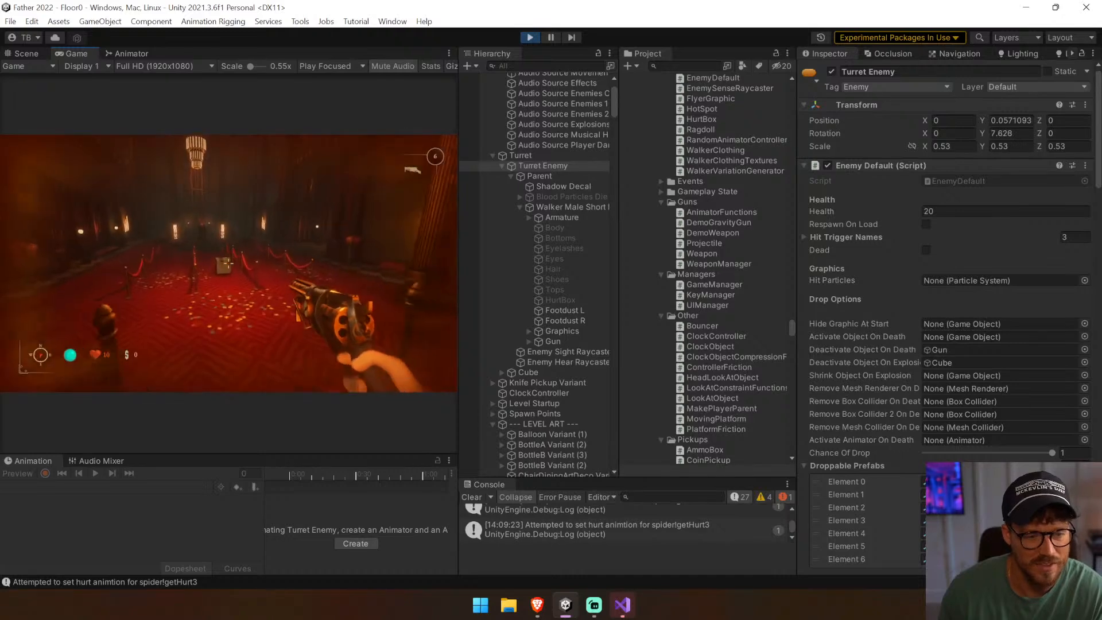
pyautogui.click(229, 263)
pyautogui.click(229, 264)
pyautogui.click(229, 264)
pyautogui.click(228, 263)
pyautogui.click(229, 264)
pyautogui.press('w')
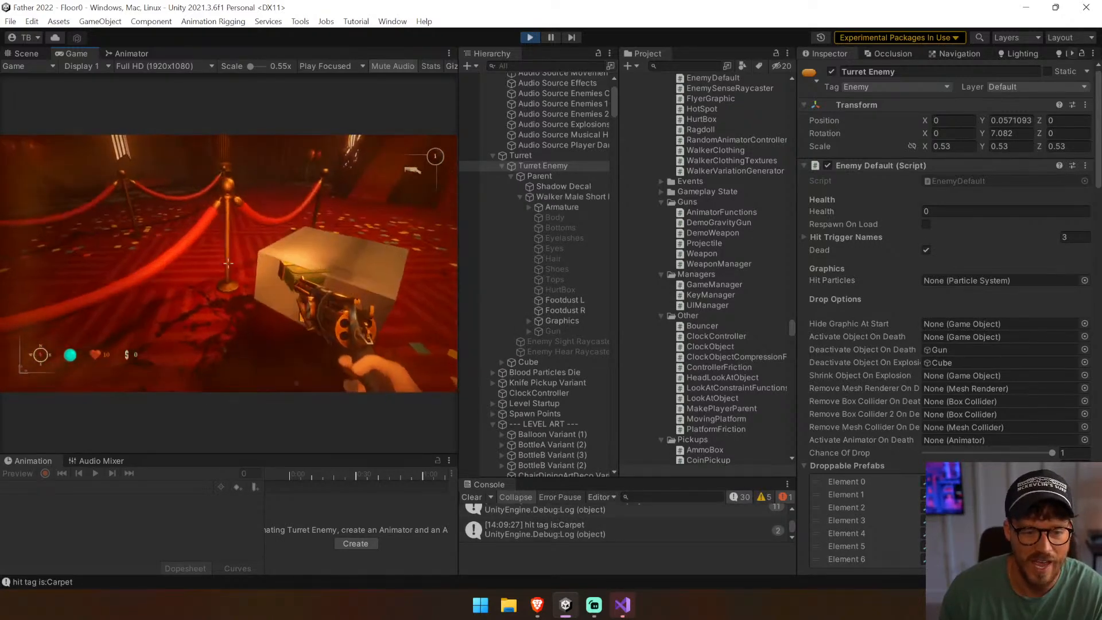
pyautogui.hotkey('ctrl', 'p')
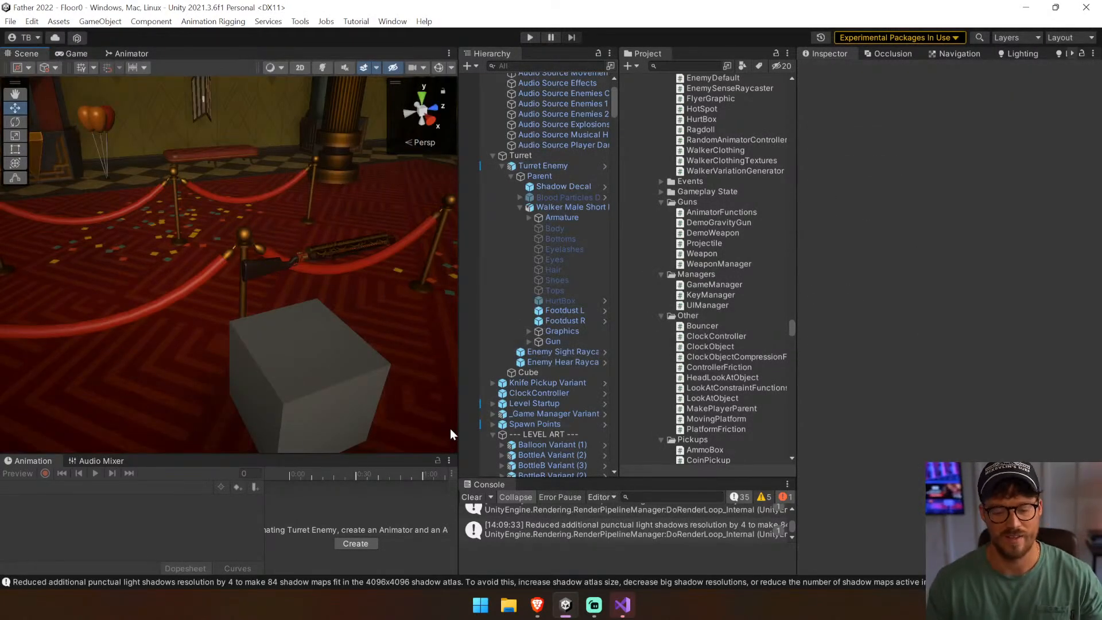
# Enlarge the Scene view and widen the Hierarchy to show full object names, inspecting the Gun's components
pyautogui.click(623, 605)
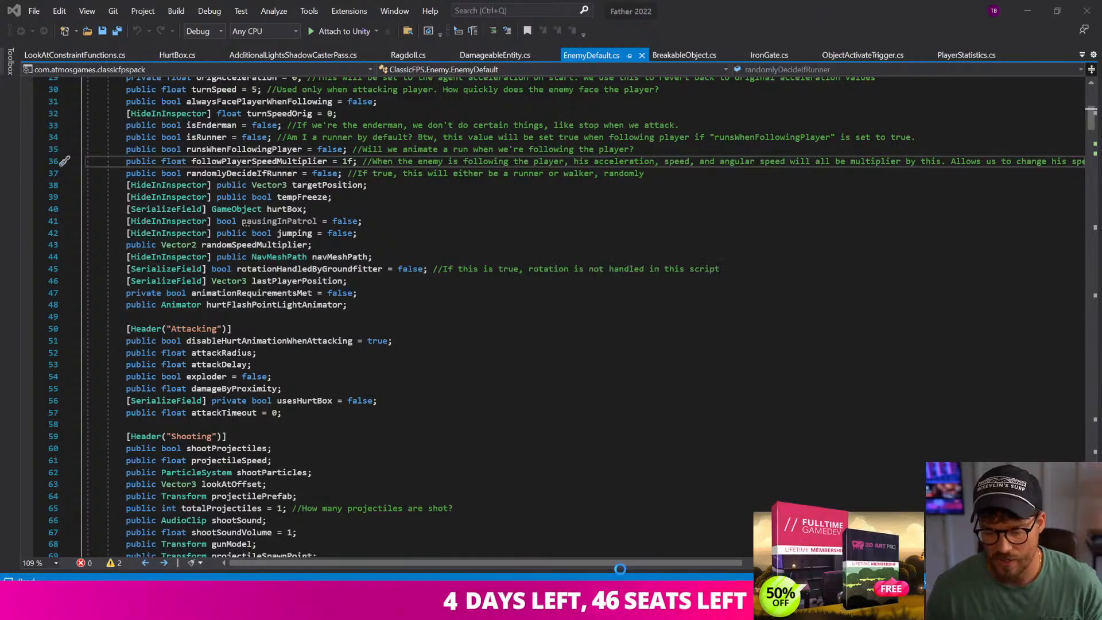
pyautogui.click(677, 605)
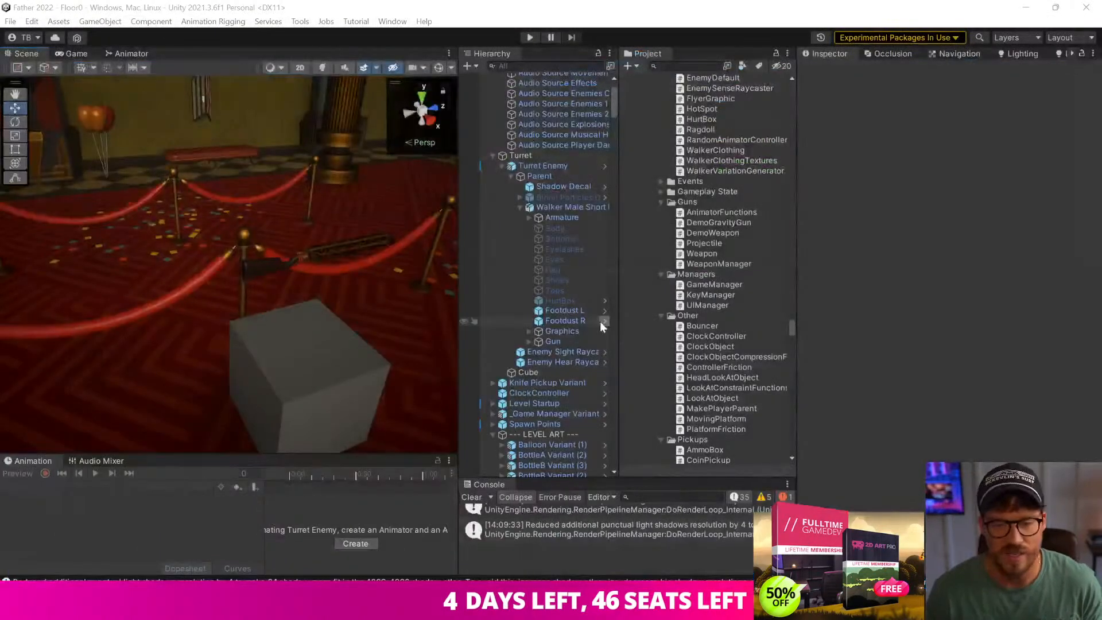
pyautogui.moveTo(795, 258); pyautogui.dragTo(953, 247)
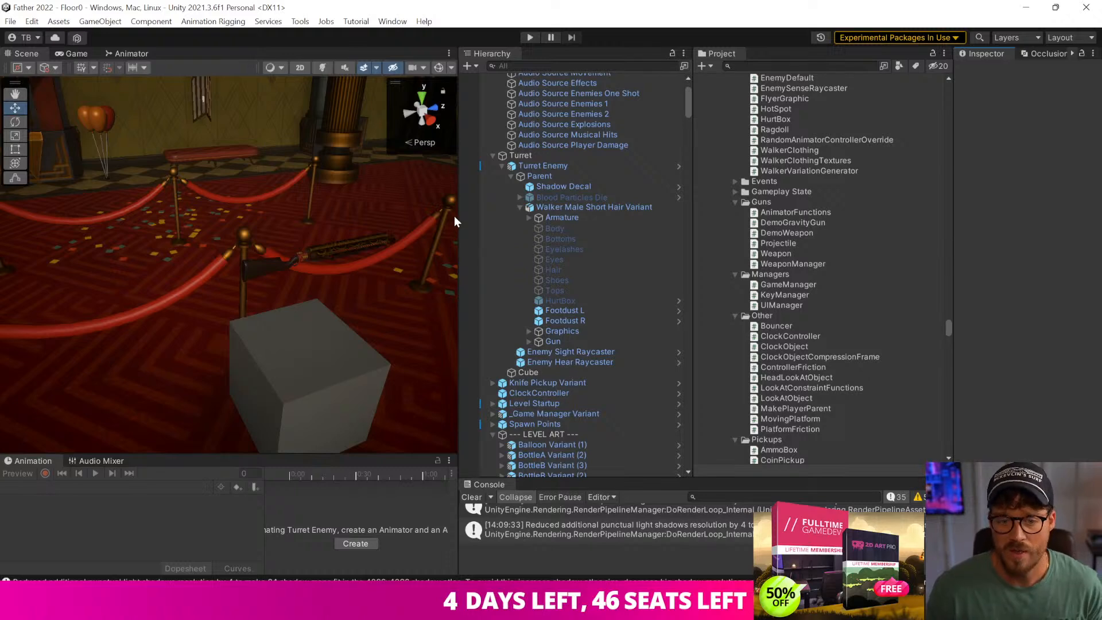
pyautogui.moveTo(458, 215); pyautogui.dragTo(567, 213)
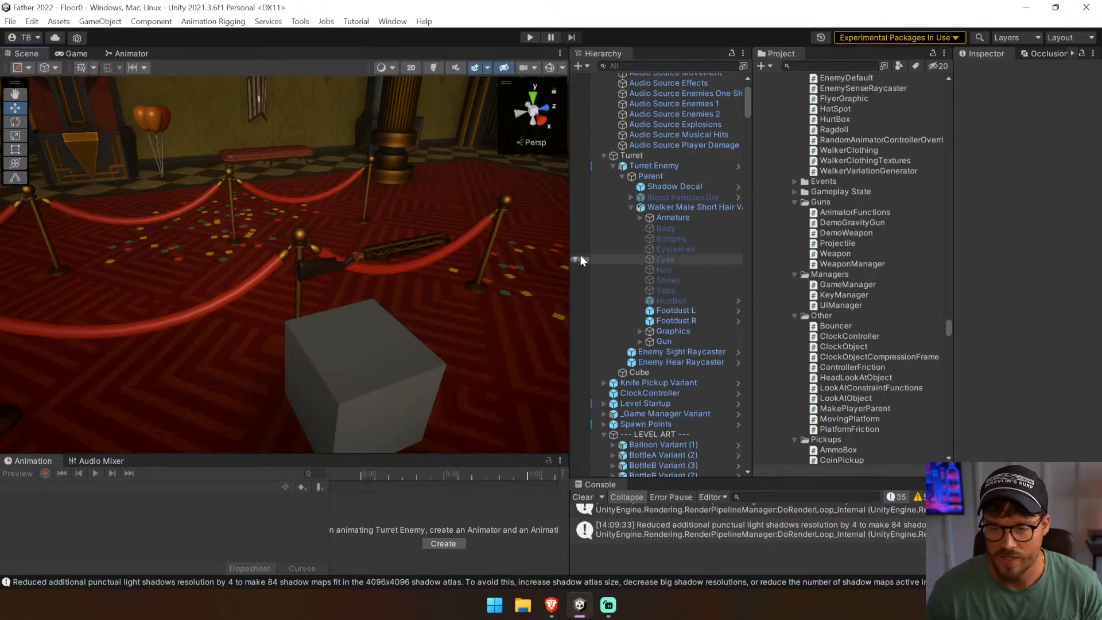
pyautogui.click(700, 344)
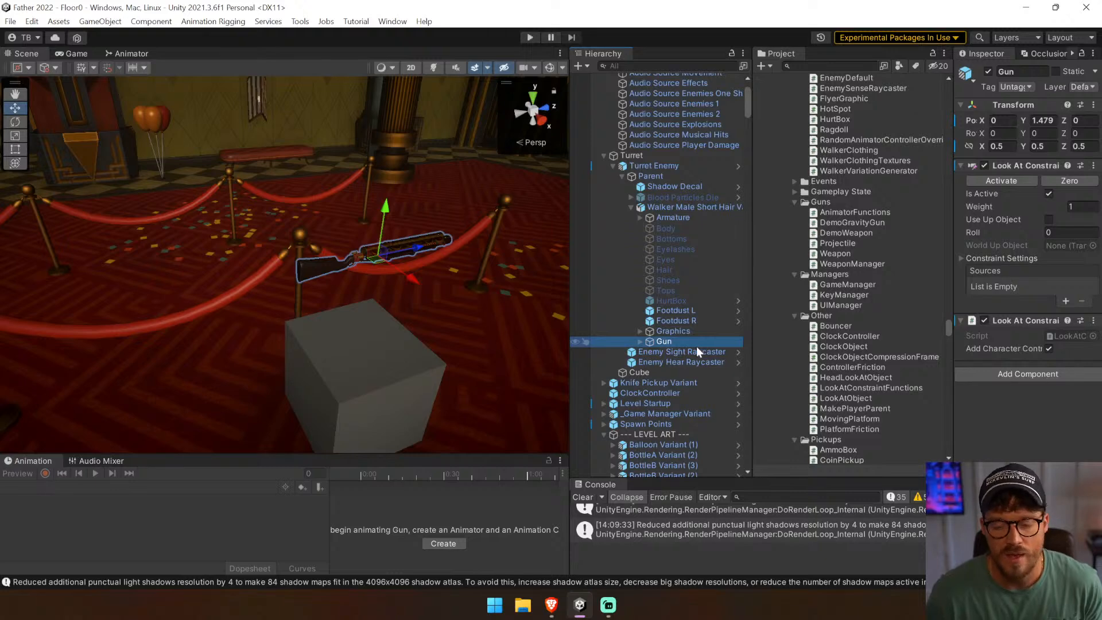
pyautogui.moveTo(566, 362); pyautogui.dragTo(497, 365)
# Try to nest the Cube inside Walker Male Short Hair Variant, beside the Gun
pyautogui.click(568, 374)
pyautogui.moveTo(569, 374); pyautogui.dragTo(624, 350)
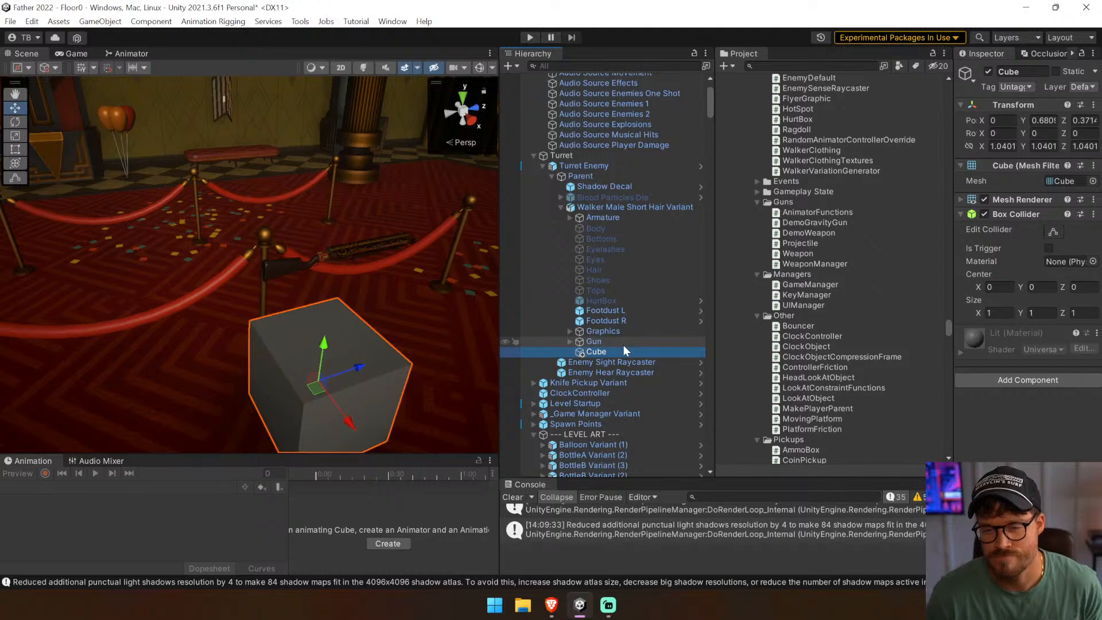
pyautogui.moveTo(621, 352); pyautogui.dragTo(683, 206)
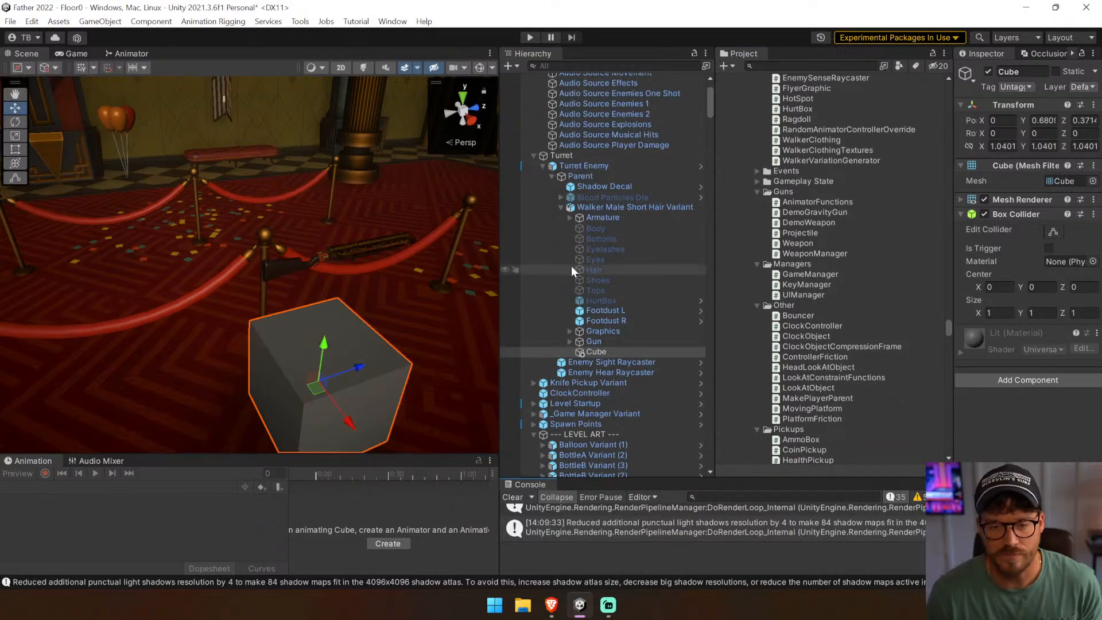
pyautogui.click(560, 208)
# Make the Cube a direct child of Turret Enemy and rename it Box
pyautogui.moveTo(585, 351); pyautogui.dragTo(577, 377)
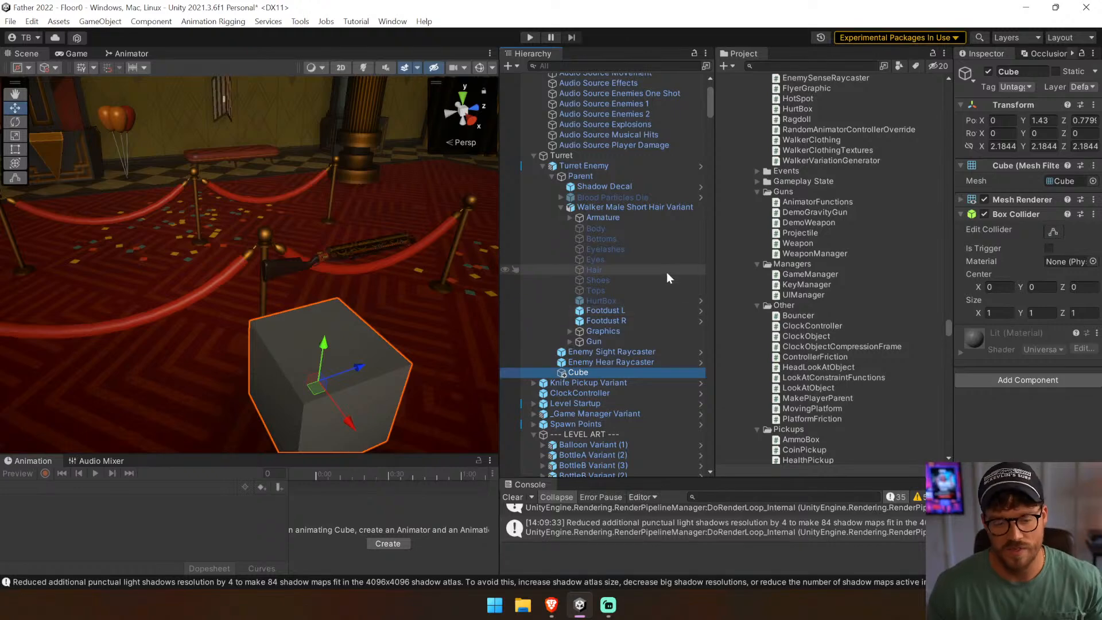
pyautogui.click(579, 373)
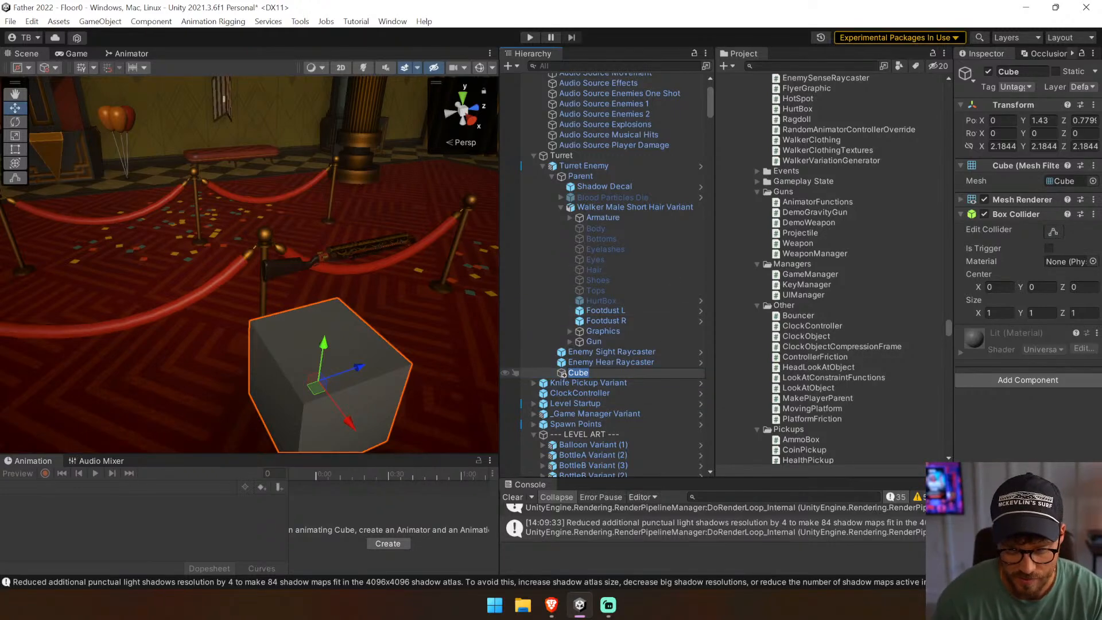
pyautogui.write('Box')
pyautogui.press('Return')
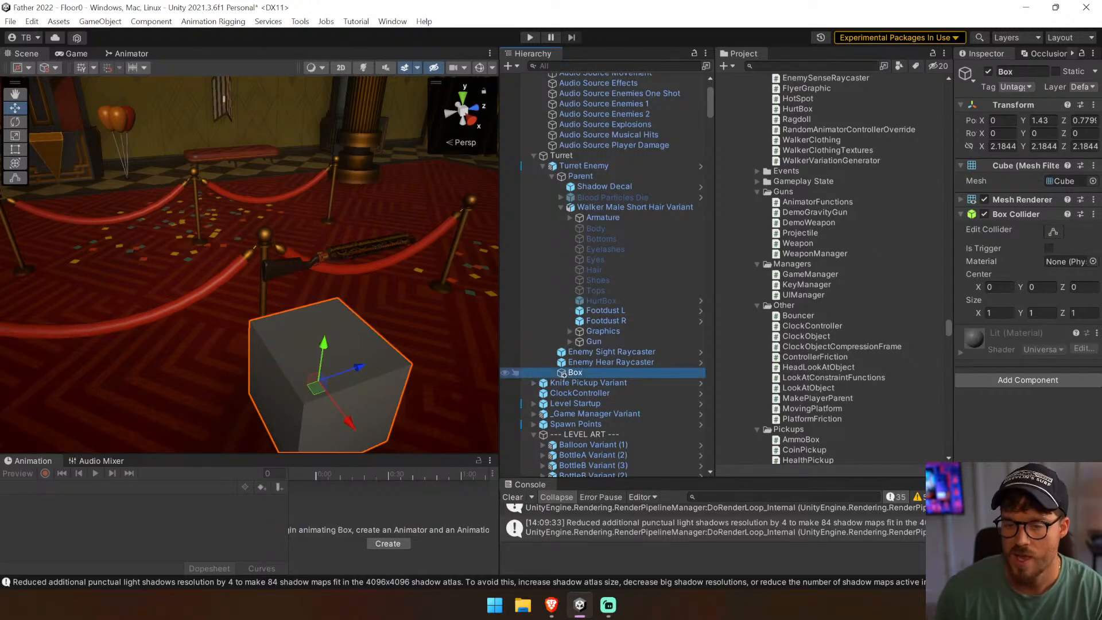
# Widen the Inspector for Turret Enemy, open its EnemyDefault script and examine the Attacking and Shooting fields
pyautogui.click(615, 166)
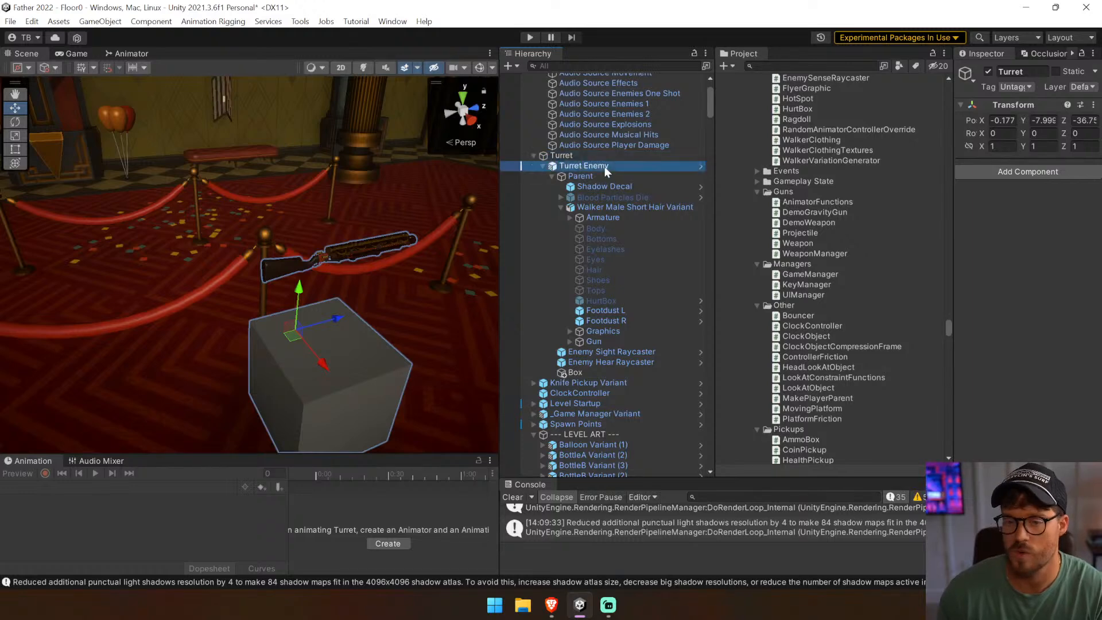
pyautogui.moveTo(951, 192); pyautogui.dragTo(664, 186)
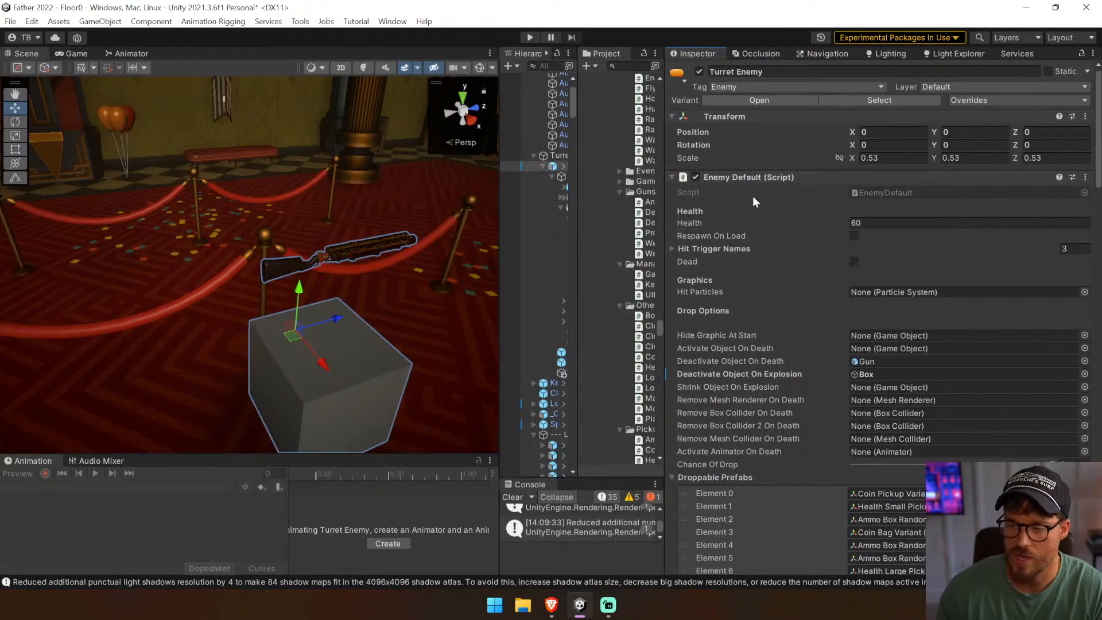
pyautogui.doubleClick(878, 193)
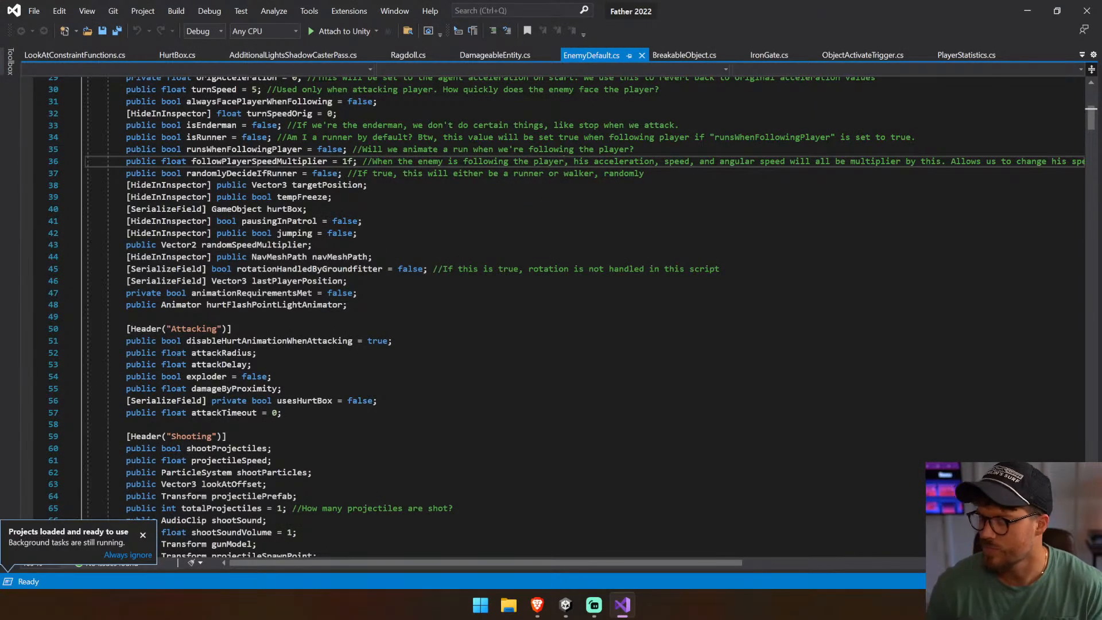
pyautogui.scroll(10, 553, 316)
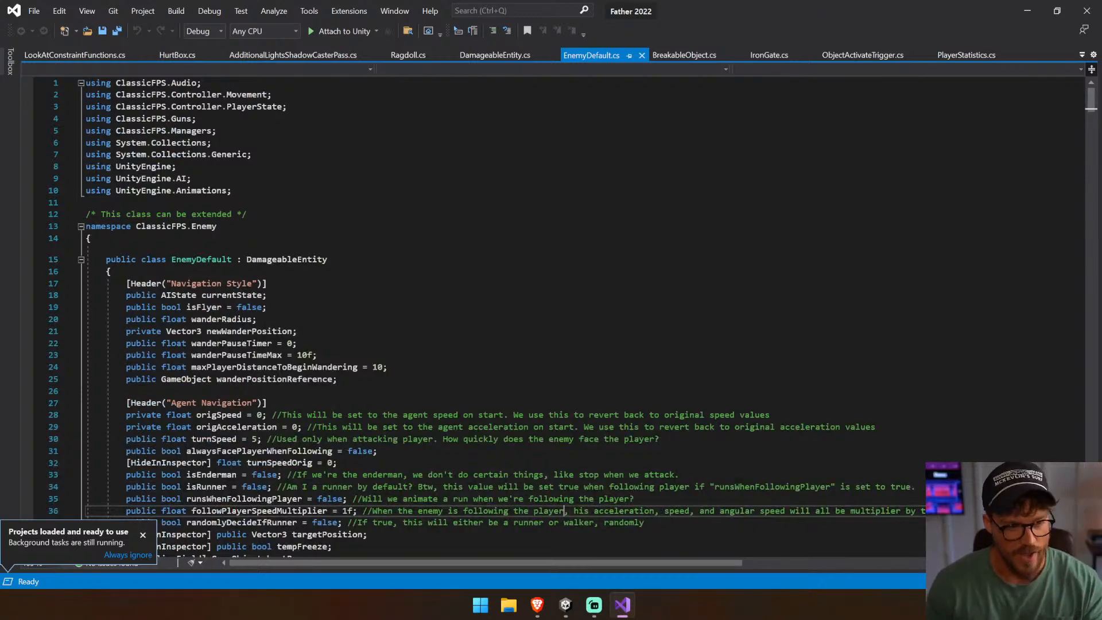
pyautogui.scroll(-15, 553, 317)
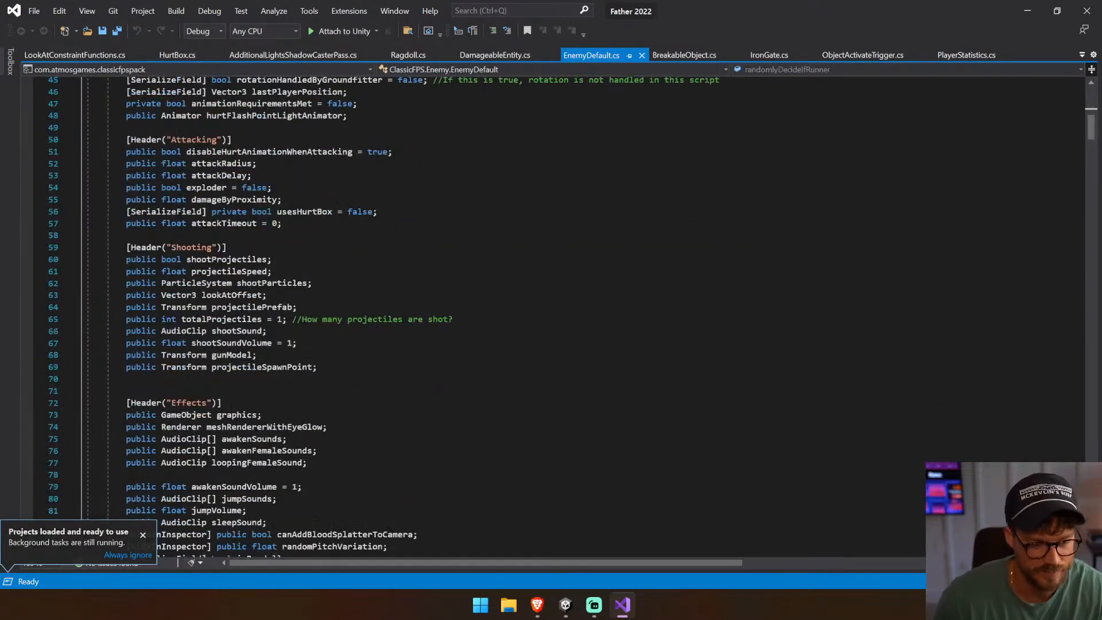
pyautogui.click(268, 295)
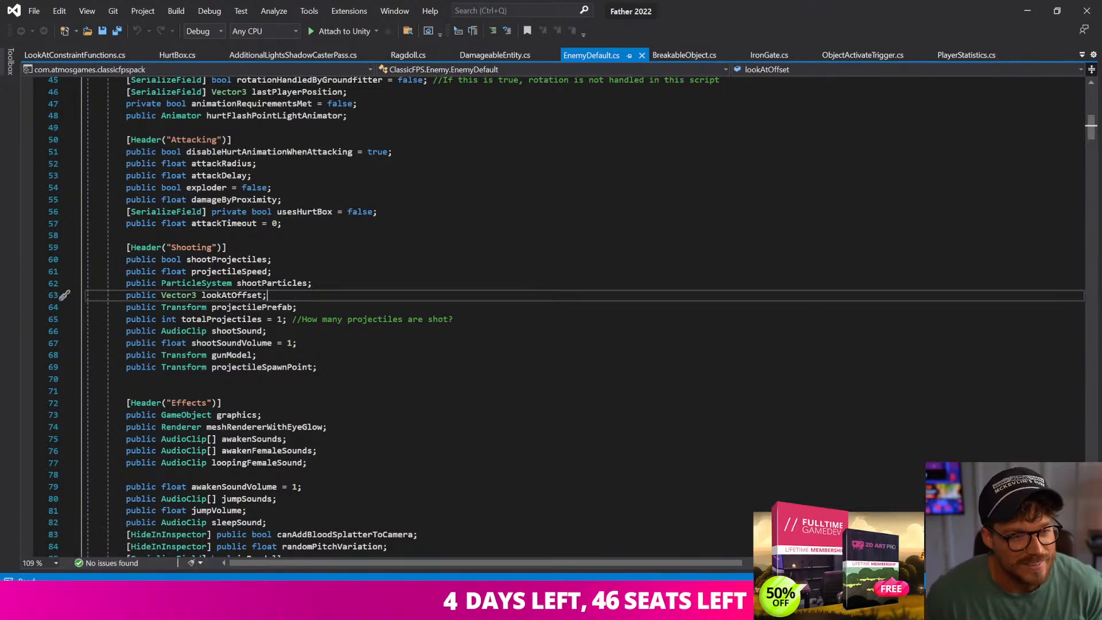
pyautogui.click(313, 284)
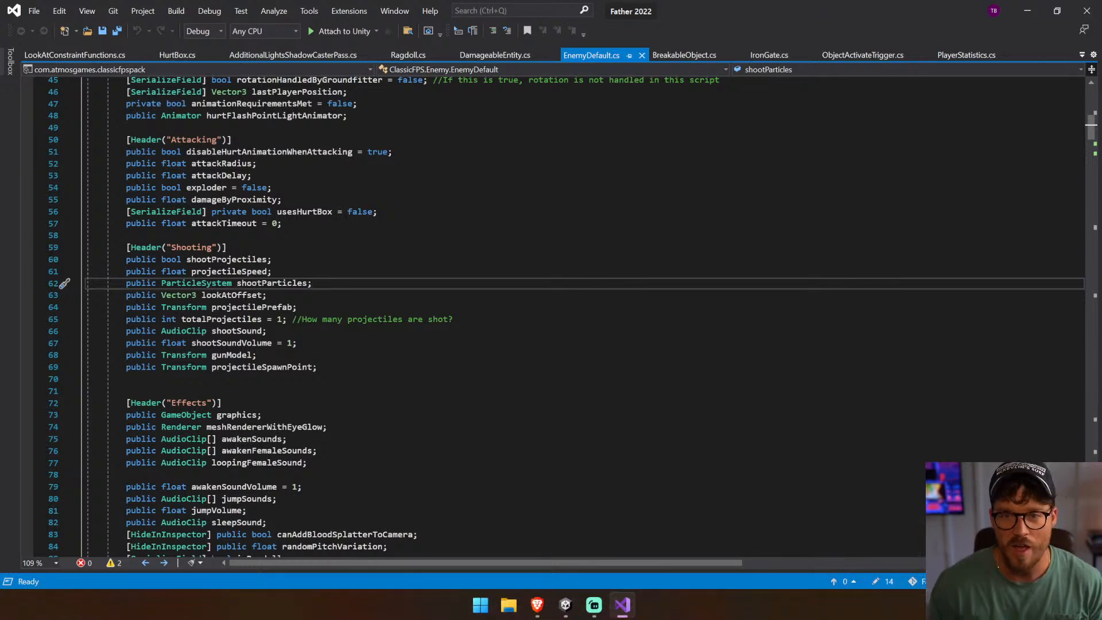
# Close all open script documents in Visual Studio and return to the Unity editor
pyautogui.rightClick(321, 56)
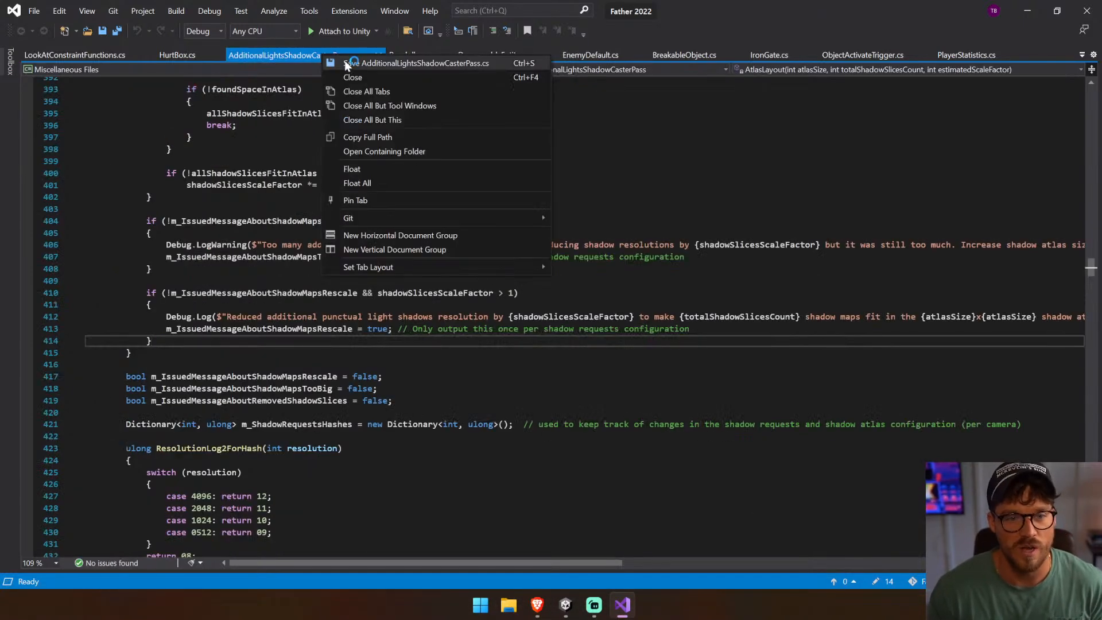
pyautogui.click(383, 92)
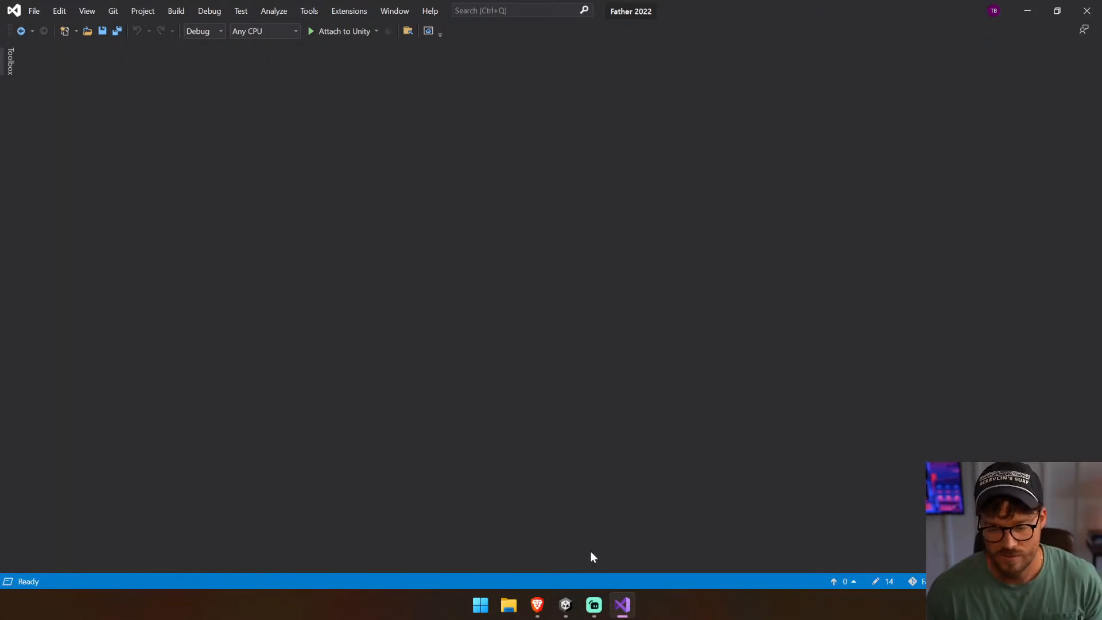
pyautogui.click(567, 603)
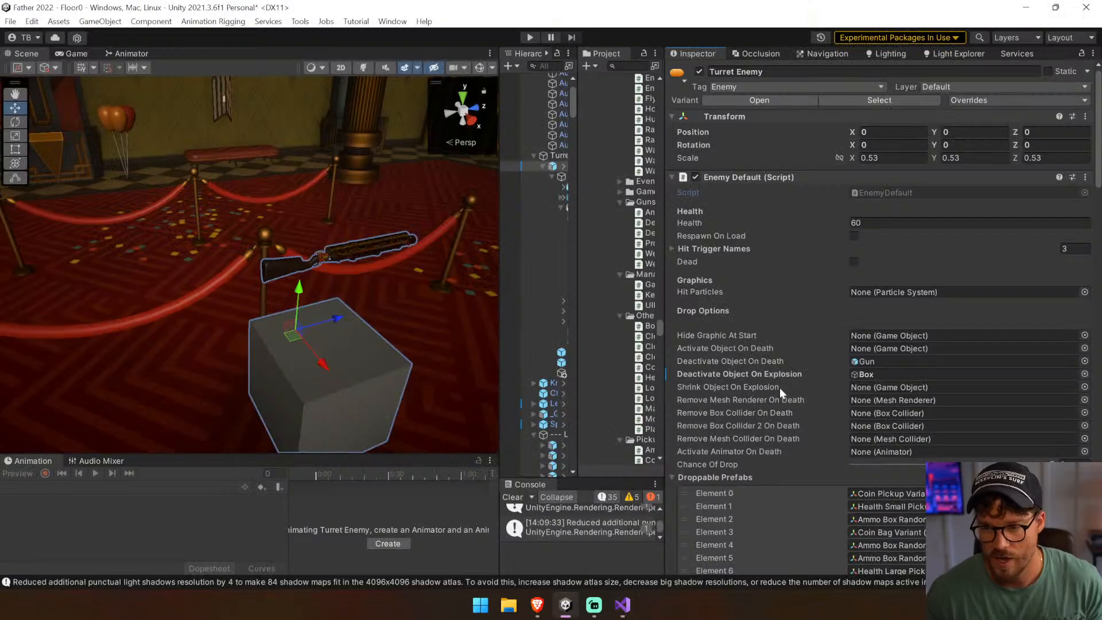
# Reopen Turret Enemy's EnemyDefault script, dismiss the background analysis notice and go to the definition of its DamageableEntity base class
pyautogui.doubleClick(891, 197)
pyautogui.scroll(-5, 246, 393)
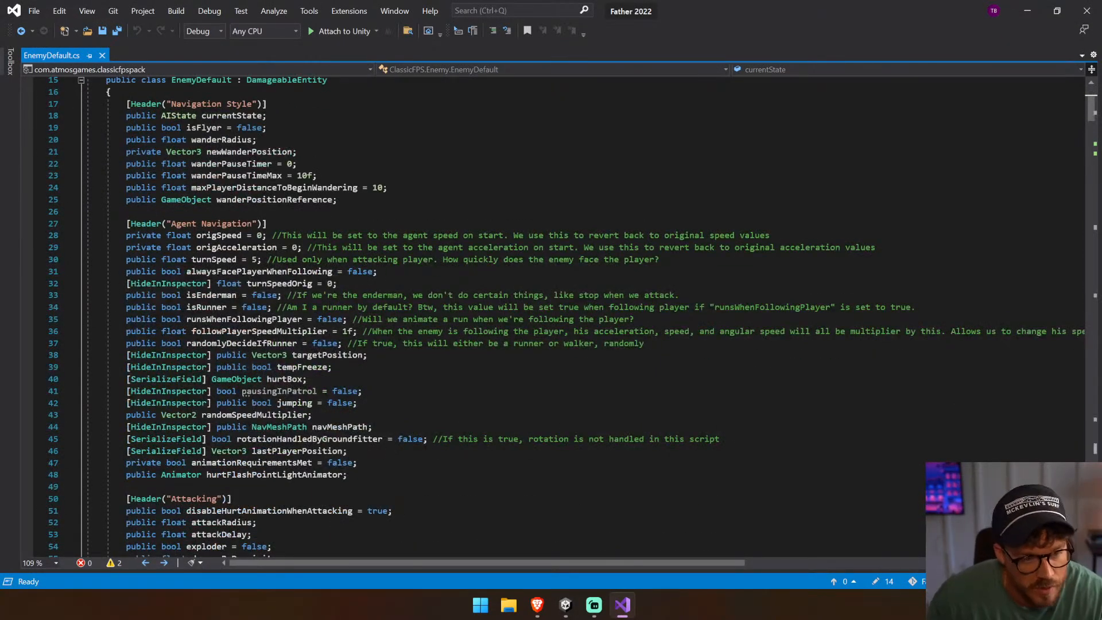
pyautogui.scroll(-3, 246, 393)
pyautogui.scroll(-4, 245, 285)
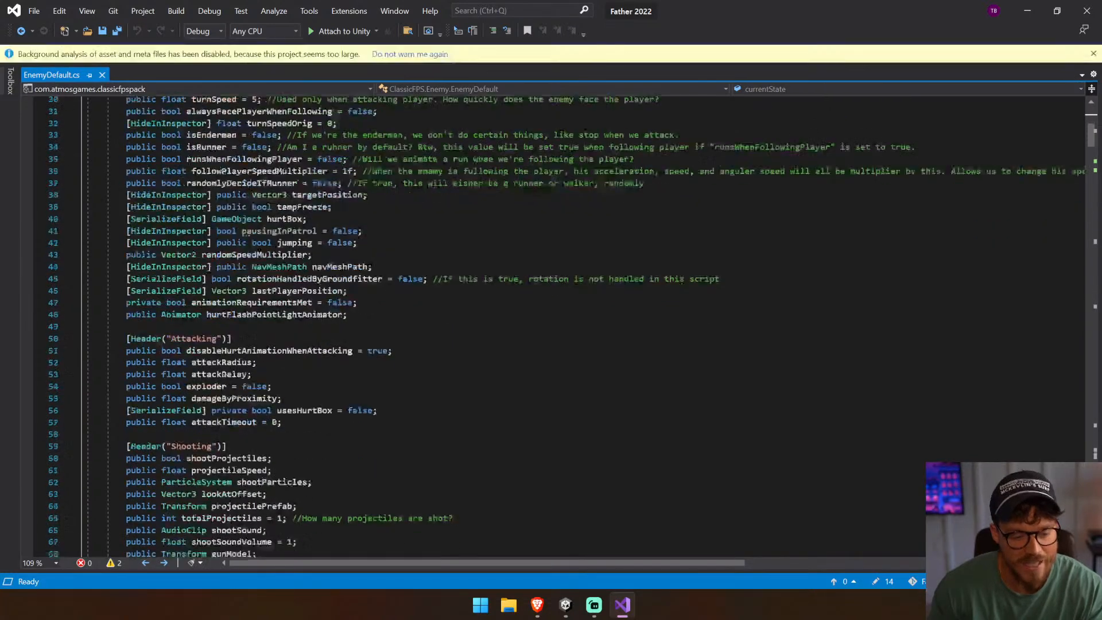
pyautogui.scroll(11, 246, 286)
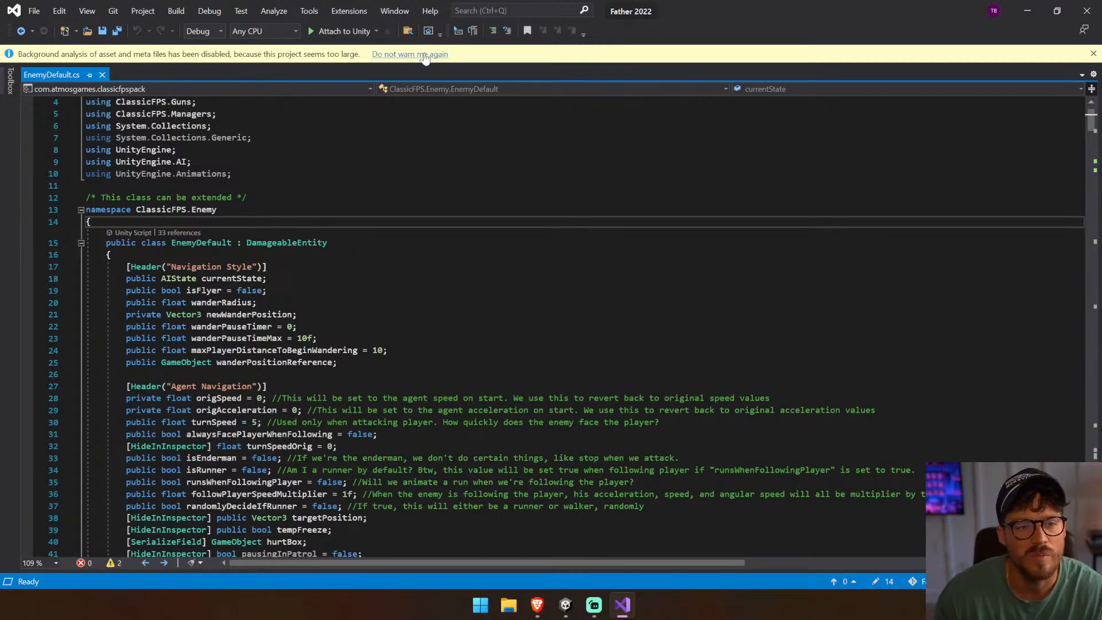
pyautogui.click(1094, 54)
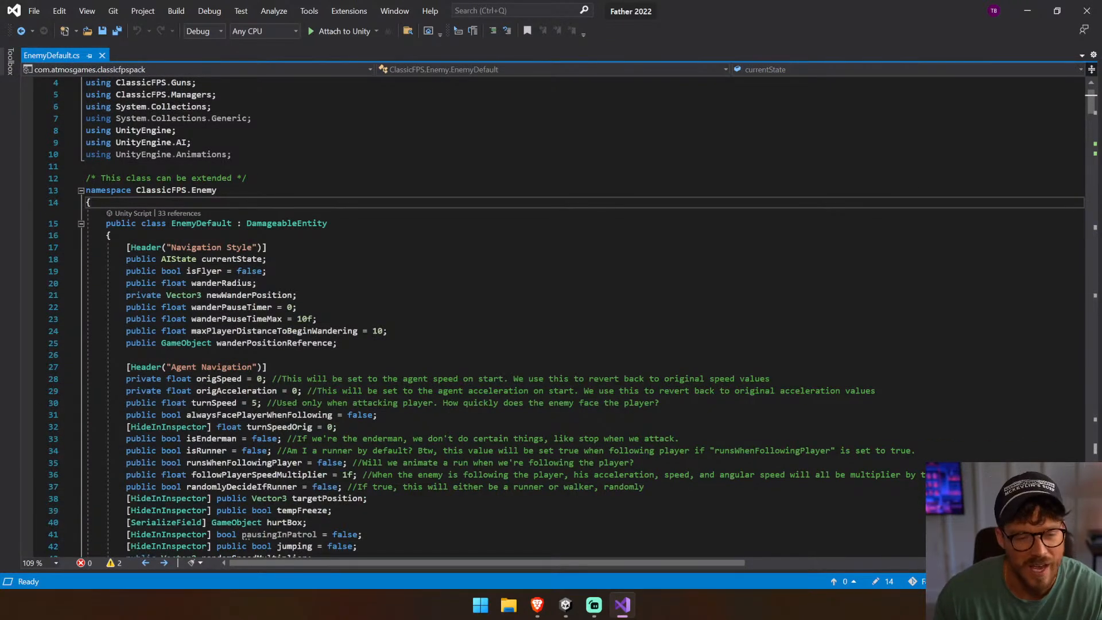
pyautogui.moveTo(298, 225)
pyautogui.click(429, 242)
pyautogui.click(248, 364)
# Duplicate the deactivateObjectOnDeath field under Drop Options, name the copy deactivateObject2OnDeath, and save DamageableEntity.cs
pyautogui.scroll(-5, 553, 317)
pyautogui.moveTo(338, 376); pyautogui.dragTo(127, 376)
pyautogui.click(339, 377)
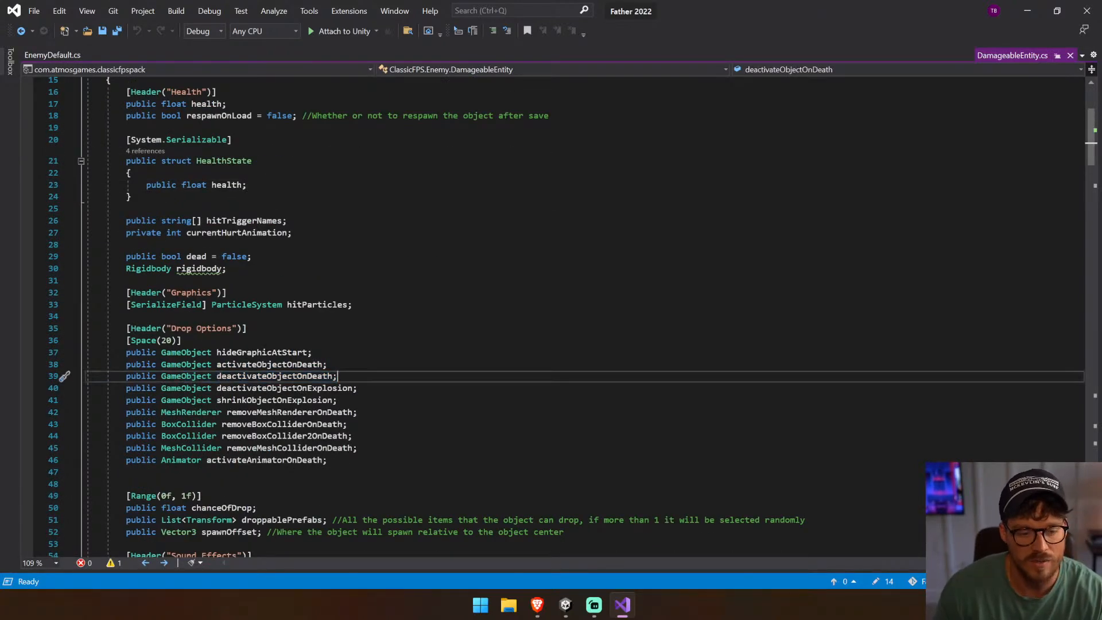
pyautogui.hotkey('ctrl', 'd')
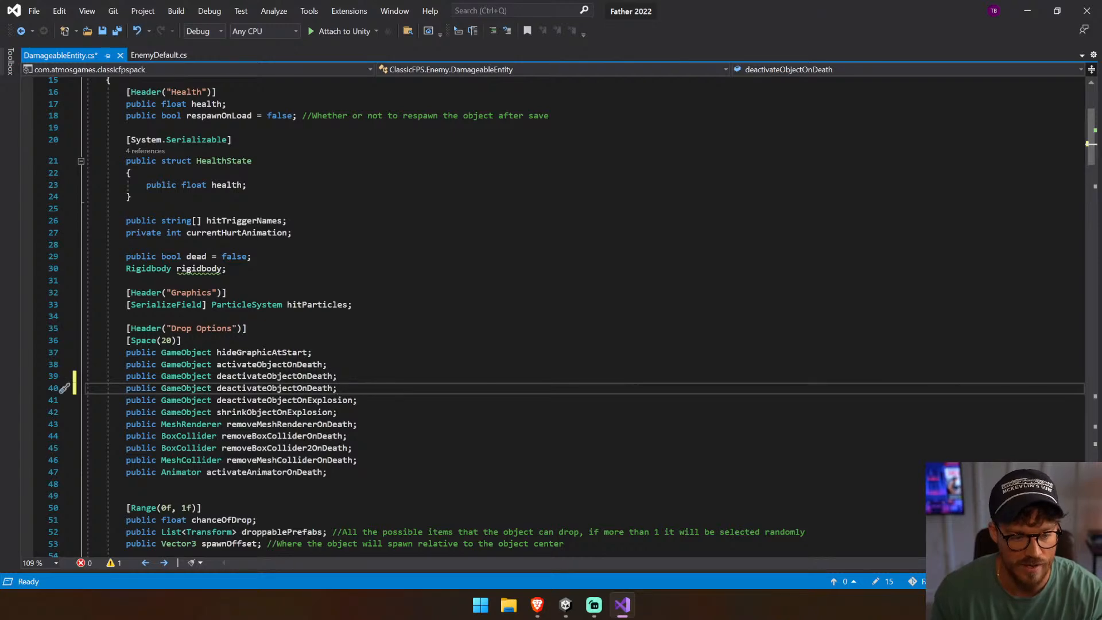
pyautogui.write('2')
pyautogui.hotkey('ctrl', 's')
pyautogui.press('Down')
pyautogui.press('End')
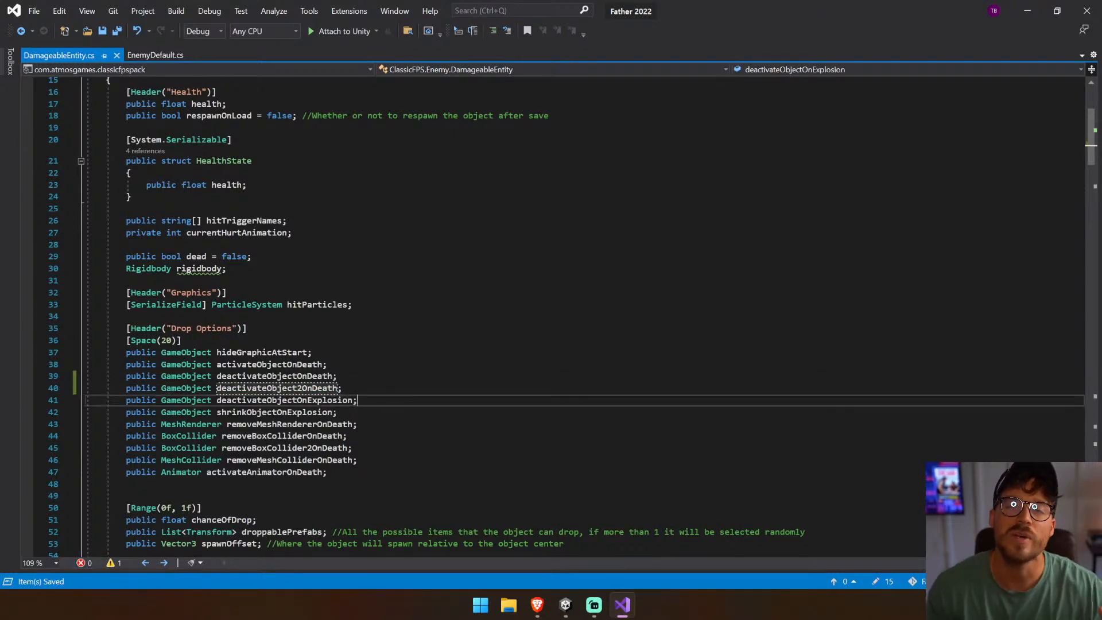
# Find "deactivate" in the Die method and duplicate the if (deactivateObjectOnDeath) SetActive(false) line directly below itself
pyautogui.scroll(-1, 551, 316)
pyautogui.scroll(-20, 551, 316)
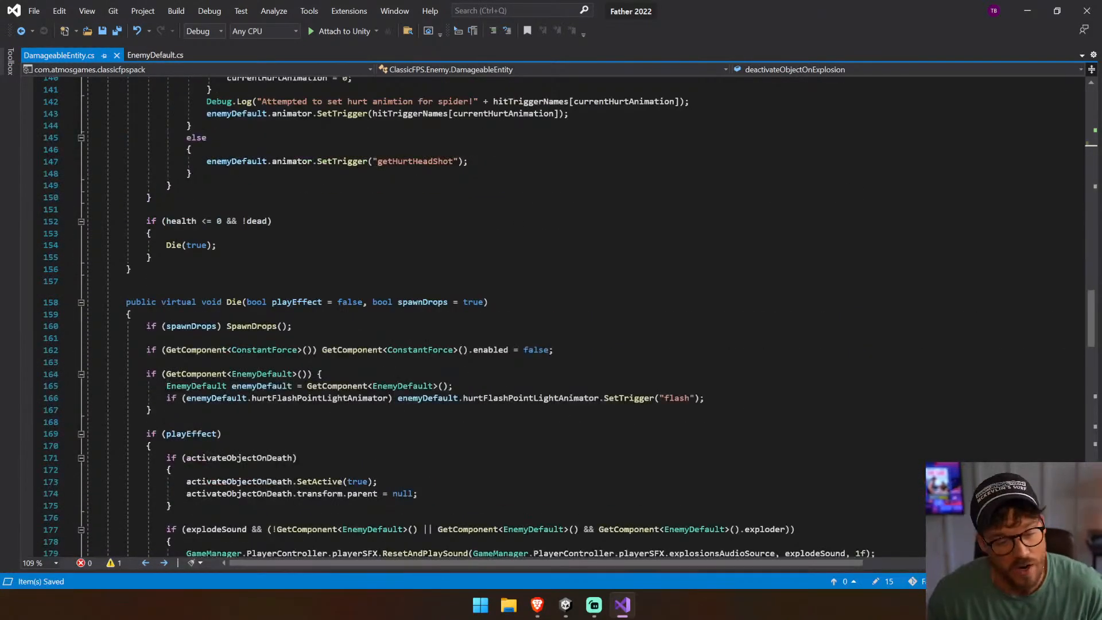
pyautogui.click(323, 374)
pyautogui.hotkey('ctrl', 'f')
pyautogui.write('dea')
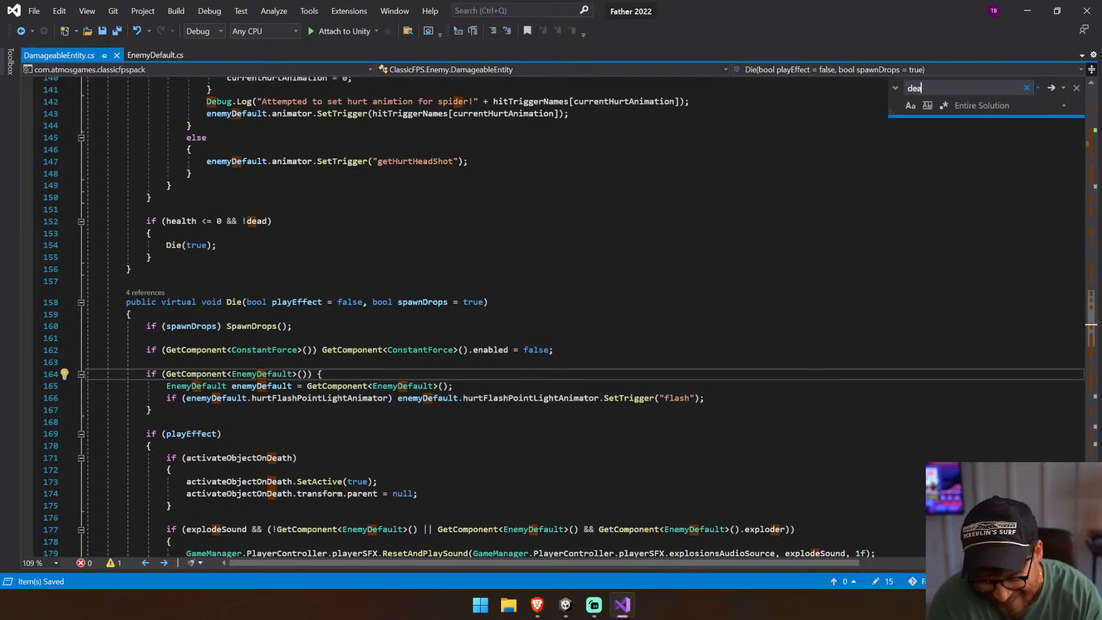
pyautogui.write('ctivate')
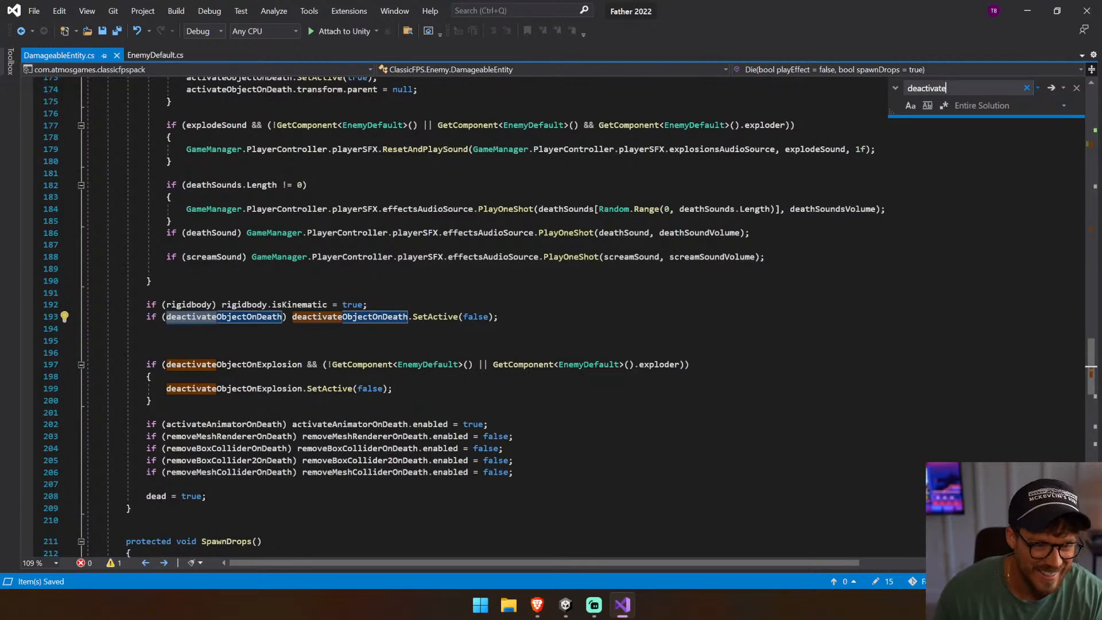
pyautogui.tripleClick(325, 319)
pyautogui.hotkey('ctrl', 'c')
pyautogui.press('Down')
pyautogui.hotkey('ctrl', 'v')
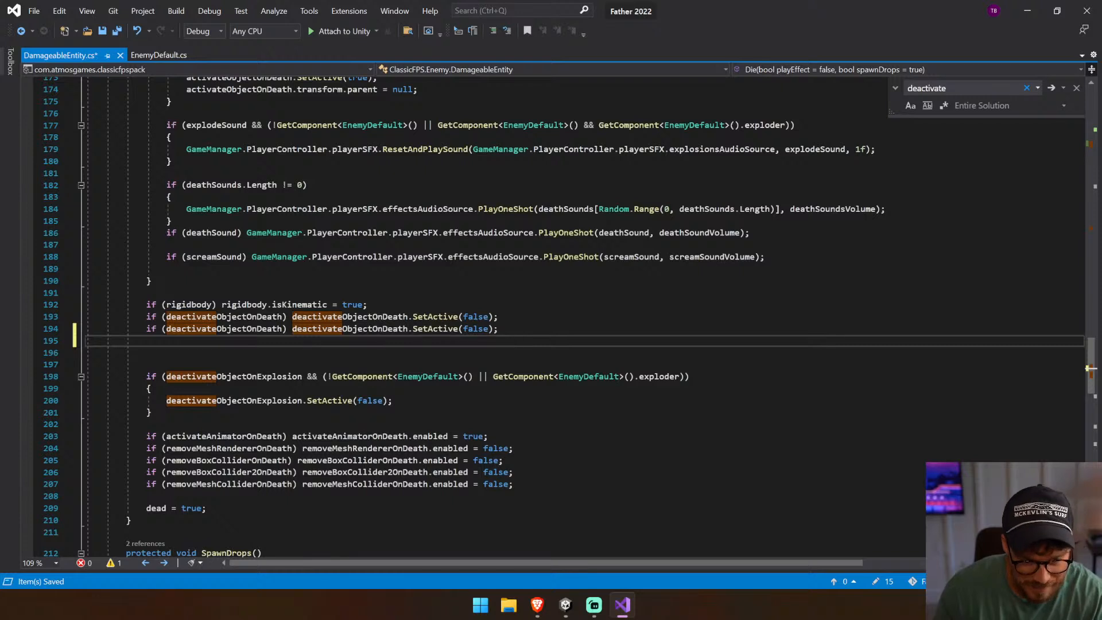
# Change both references in the duplicated Die line to deactivateObject2OnDeath, save DamageableEntity.cs and return to the Unity editor
pyautogui.click(246, 329)
pyautogui.write('2')
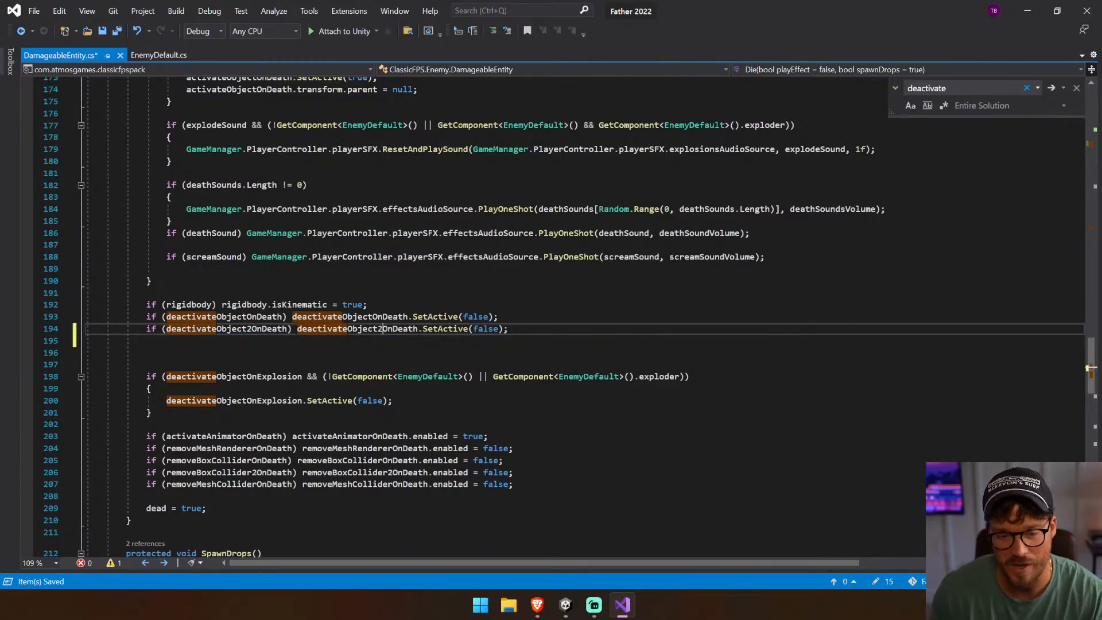
pyautogui.click(379, 329)
pyautogui.write('2')
pyautogui.hotkey('ctrl', 's')
pyautogui.click(565, 605)
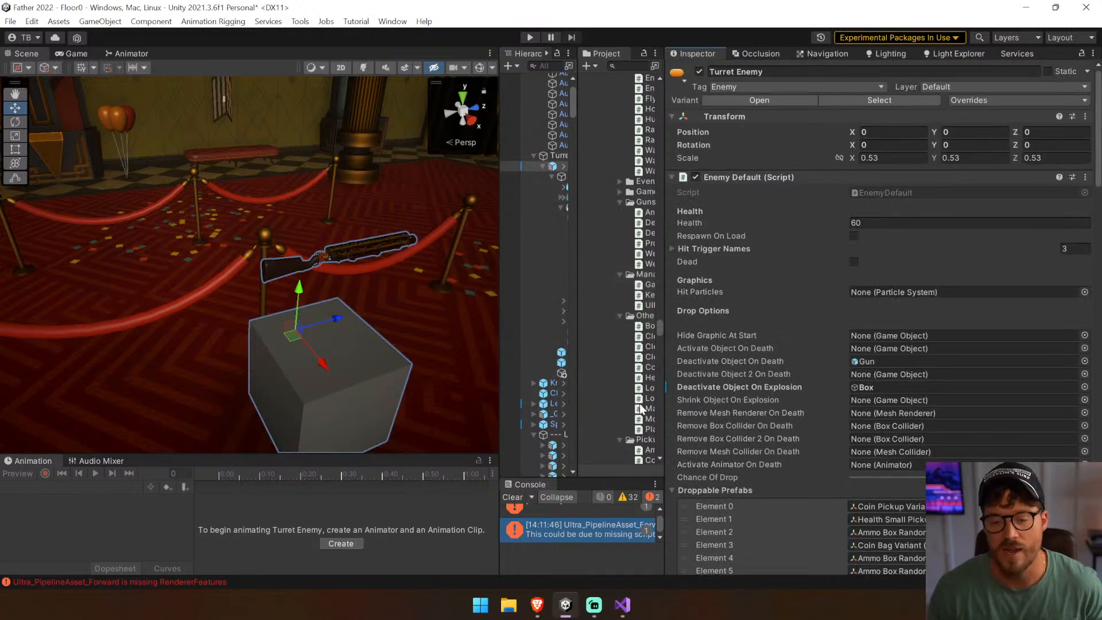
# Set Turret Enemy's Deactivate Object On Explosion to None and clear the console messages
pyautogui.moveTo(665, 310); pyautogui.dragTo(727, 307)
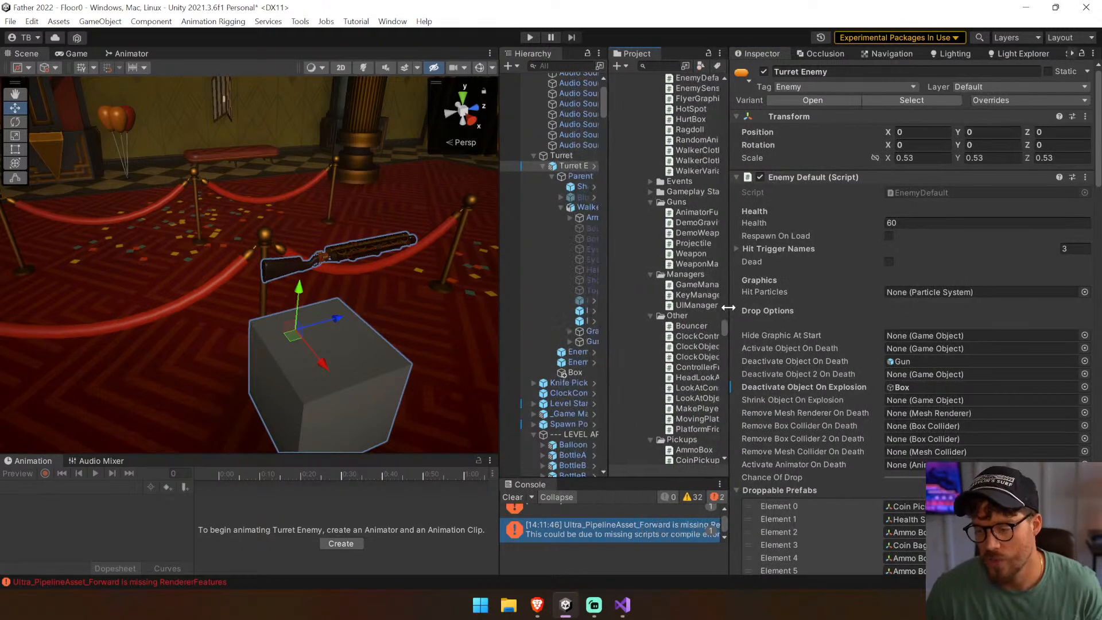
pyautogui.click(1084, 387)
pyautogui.write('none')
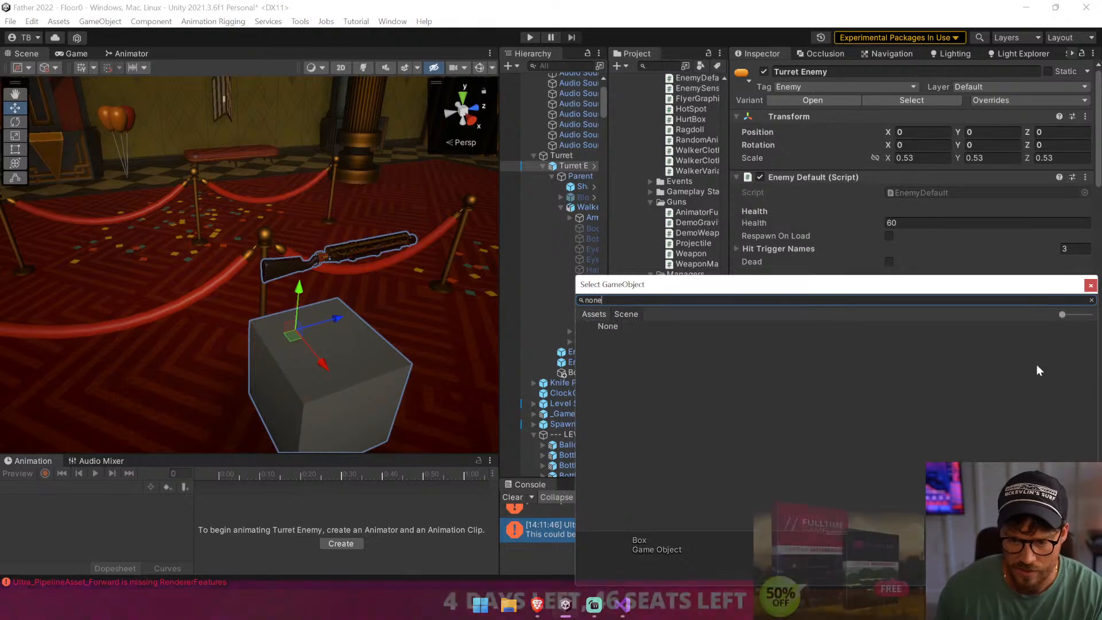
pyautogui.doubleClick(626, 329)
pyautogui.click(513, 497)
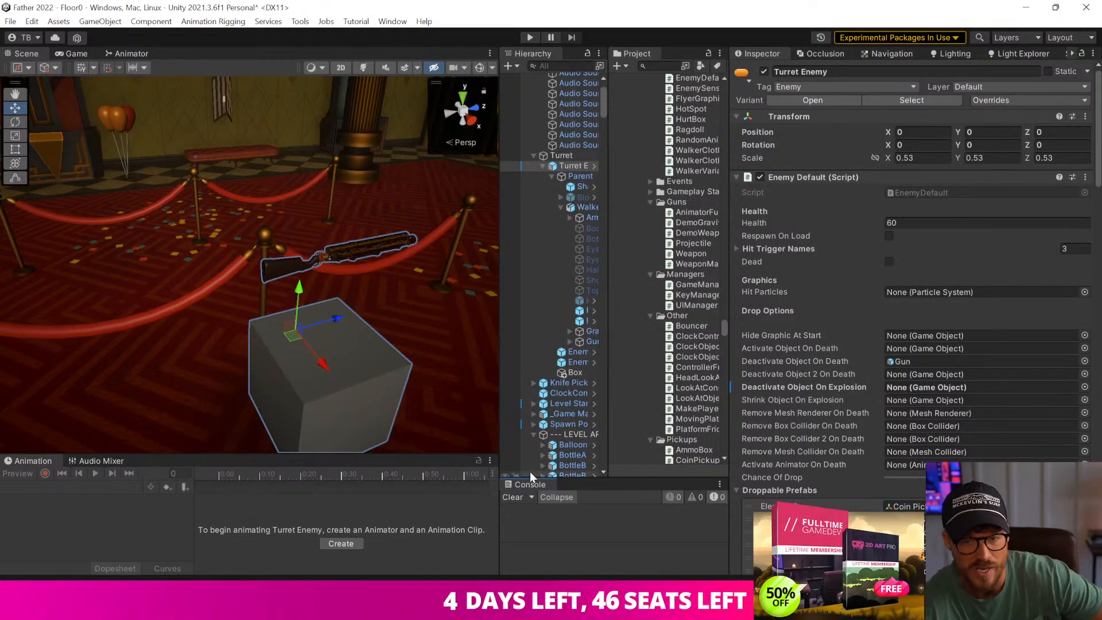
pyautogui.moveTo(496, 393); pyautogui.dragTo(403, 401)
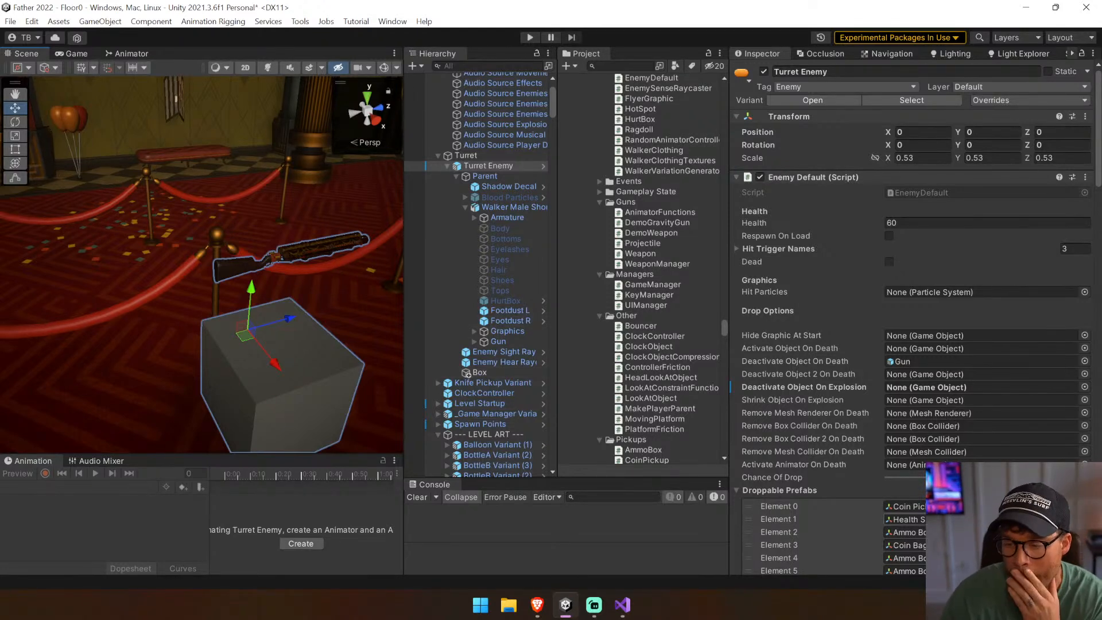
# Set the Hurt Box reference under Turret Enemy's Navigation Style settings to None
pyautogui.scroll(-5, 773, 421)
pyautogui.scroll(2, 773, 421)
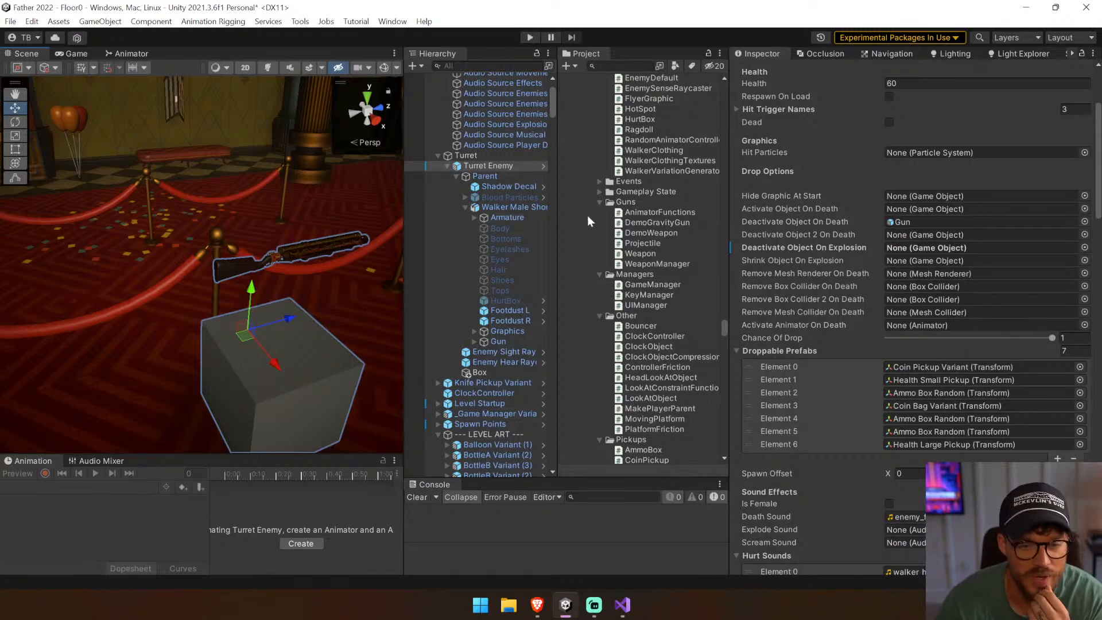
pyautogui.moveTo(555, 222); pyautogui.dragTo(703, 268)
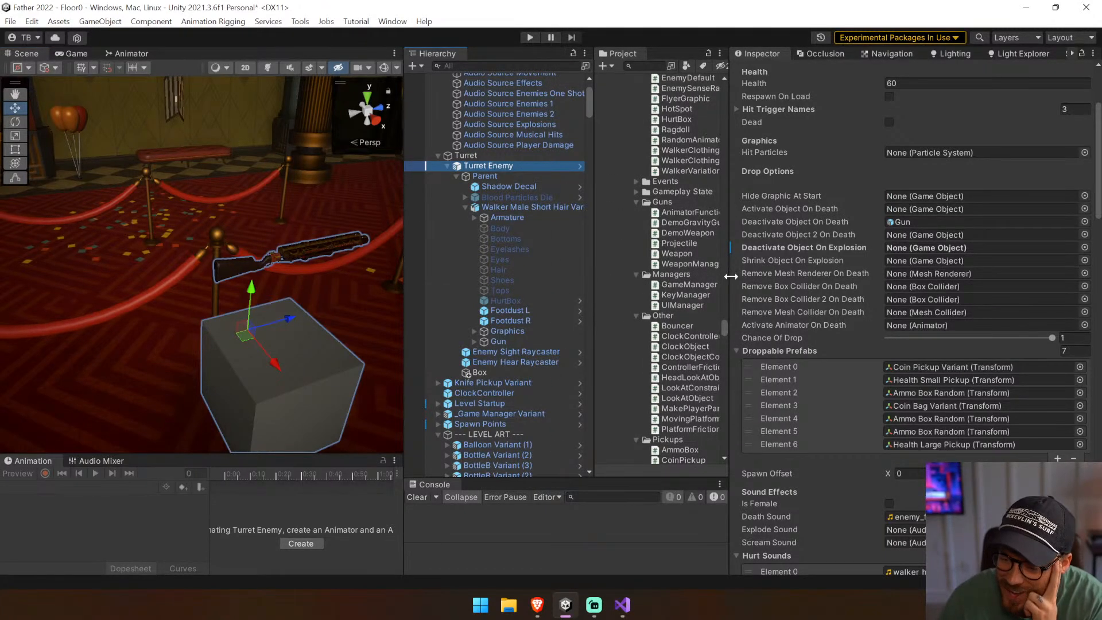
pyautogui.scroll(-4, 775, 287)
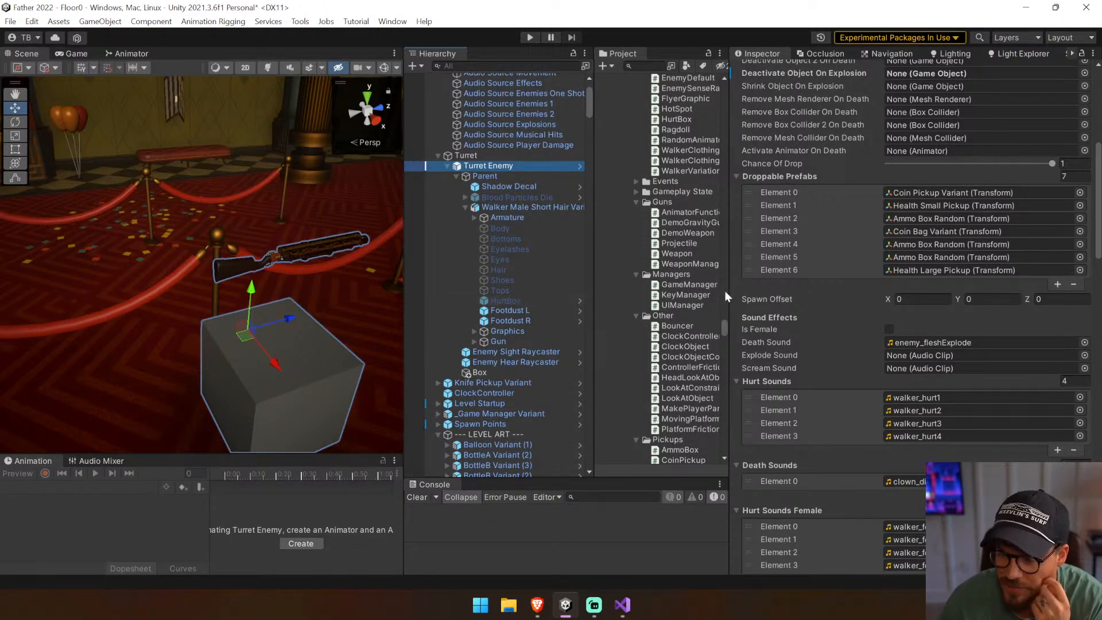
pyautogui.scroll(-3, 814, 305)
pyautogui.scroll(-6, 813, 309)
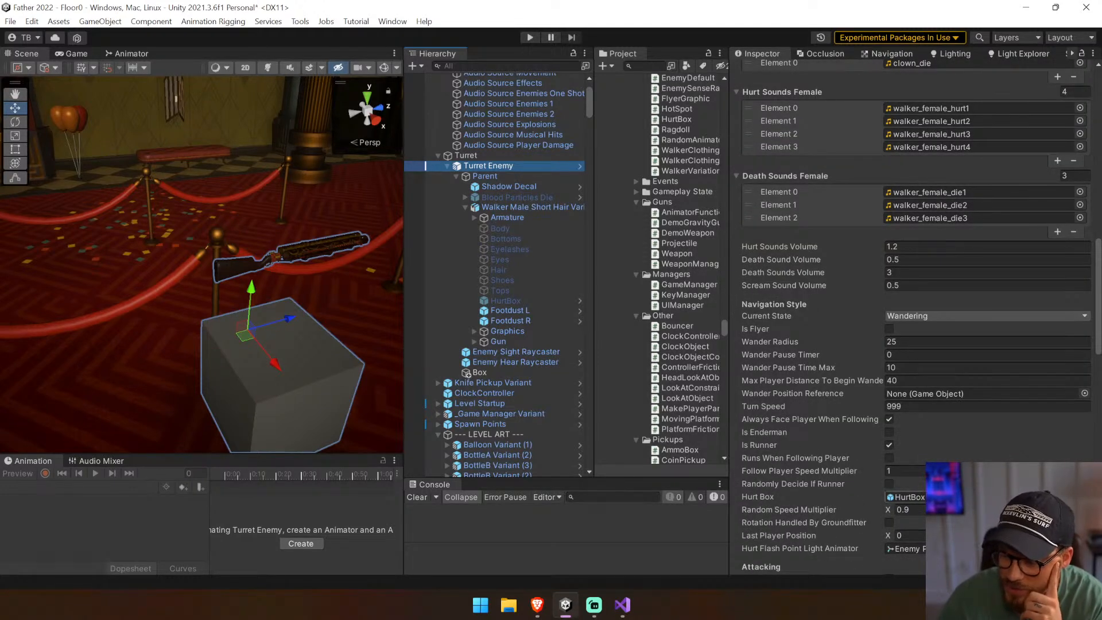
pyautogui.click(1084, 496)
pyautogui.write('none')
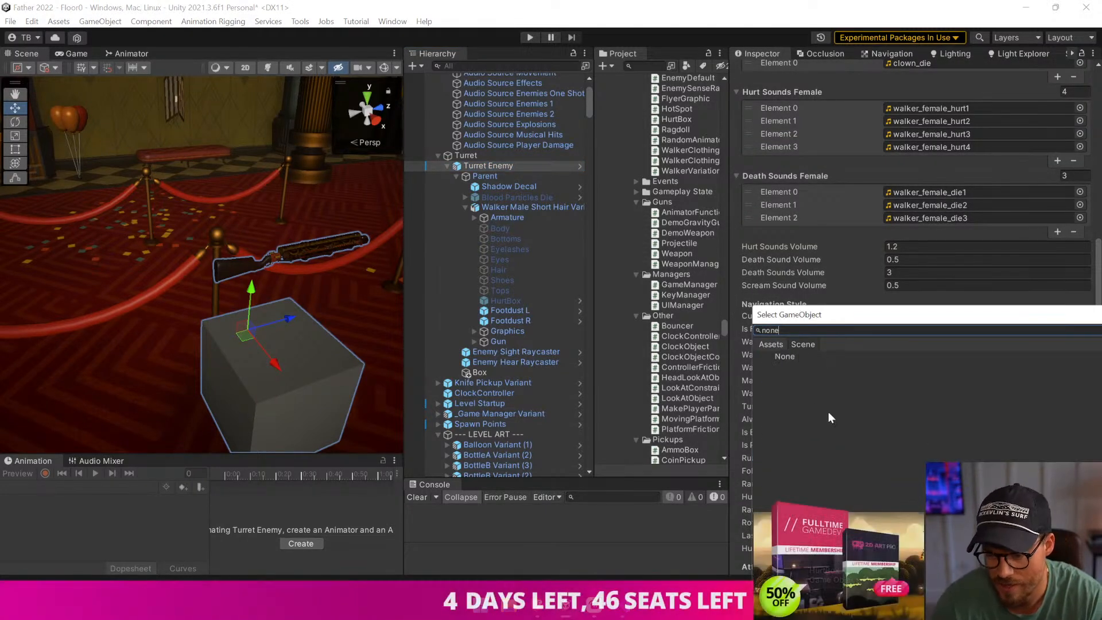
pyautogui.doubleClick(800, 356)
pyautogui.scroll(10, 805, 422)
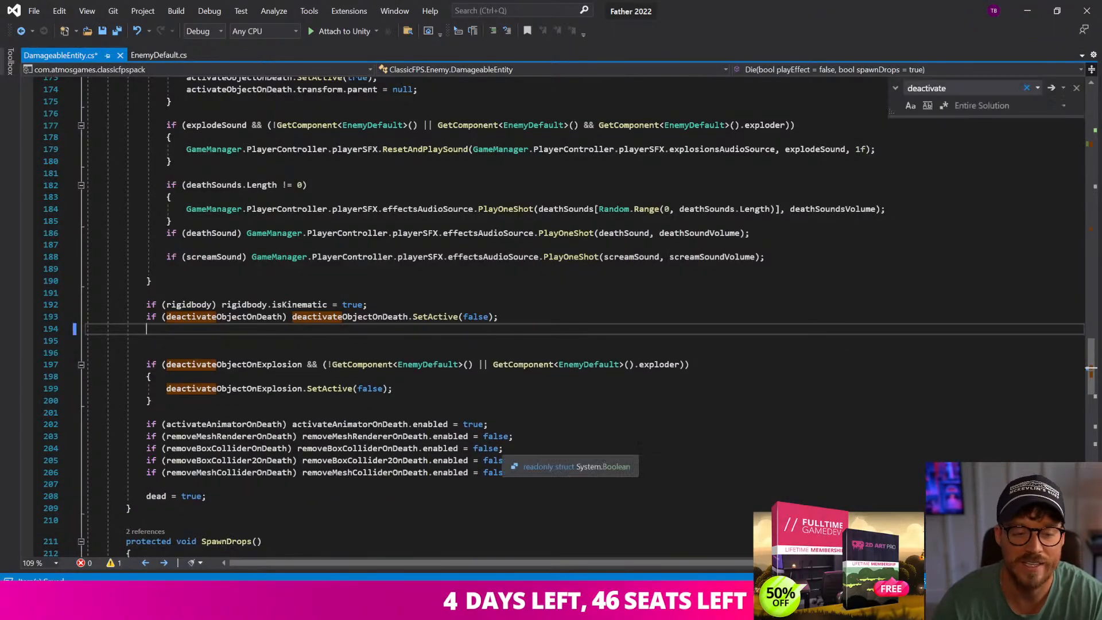
# Undo the deactivateObject2OnDeath edits in DamageableEntity.cs and assign Box to Turret Enemy's Deactivate Object On Explosion in Unity
pyautogui.press('F12')
pyautogui.hotkey('ctrl', 'z')
pyautogui.hotkey('ctrl', 'z')
pyautogui.hotkey('ctrl', 'z')
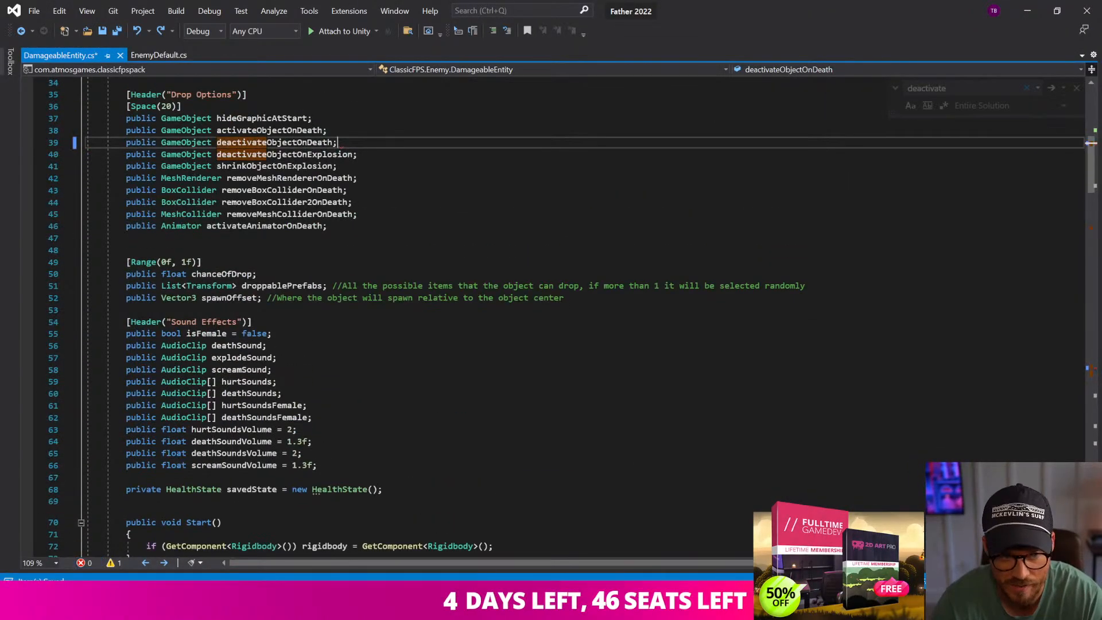
pyautogui.hotkey('alt', 'Tab')
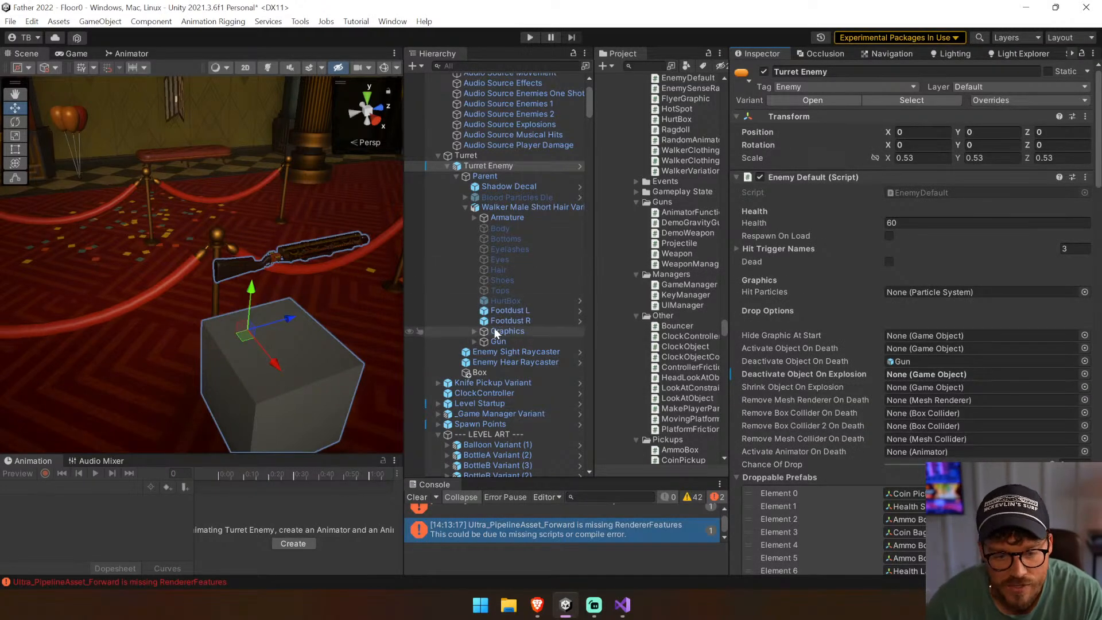
pyautogui.moveTo(479, 371); pyautogui.dragTo(966, 374)
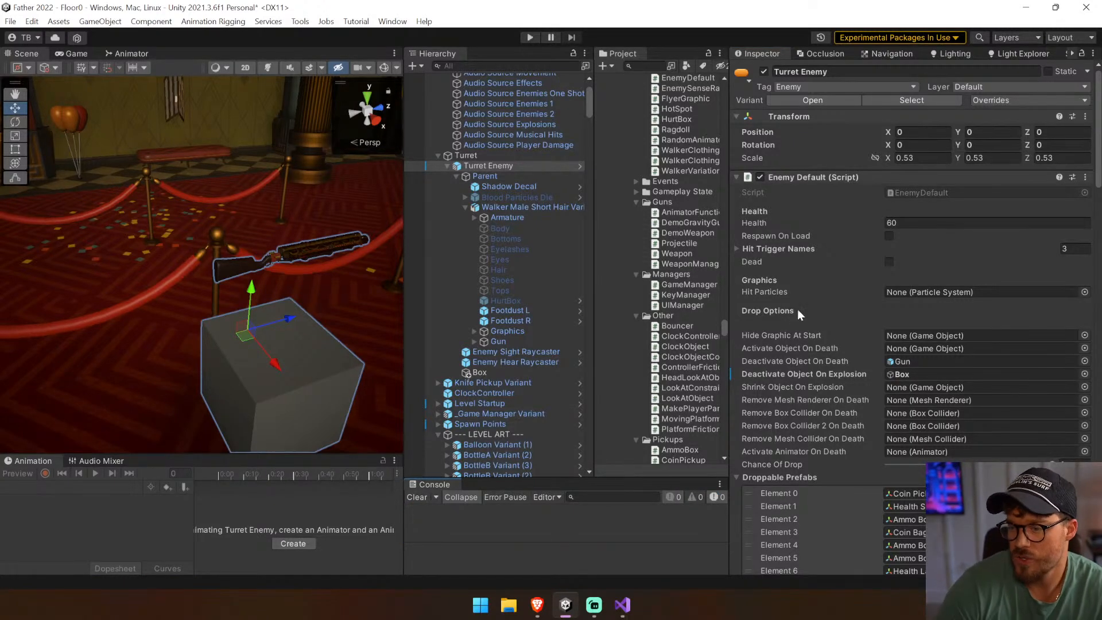
# Set Turret Enemy's Health to 30
pyautogui.click(941, 223)
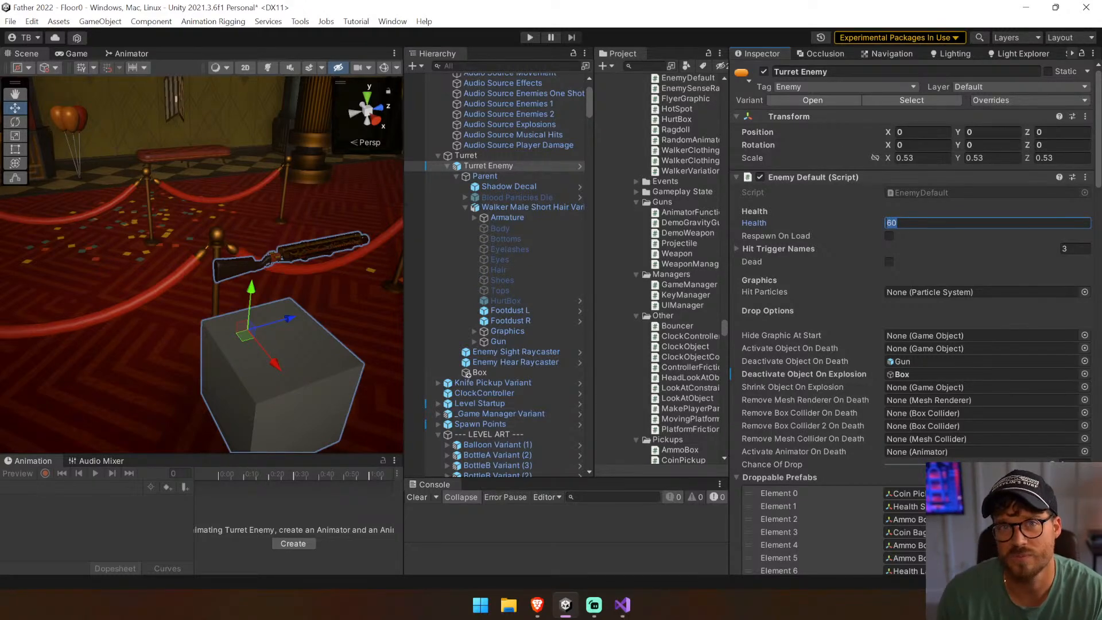
pyautogui.write('30')
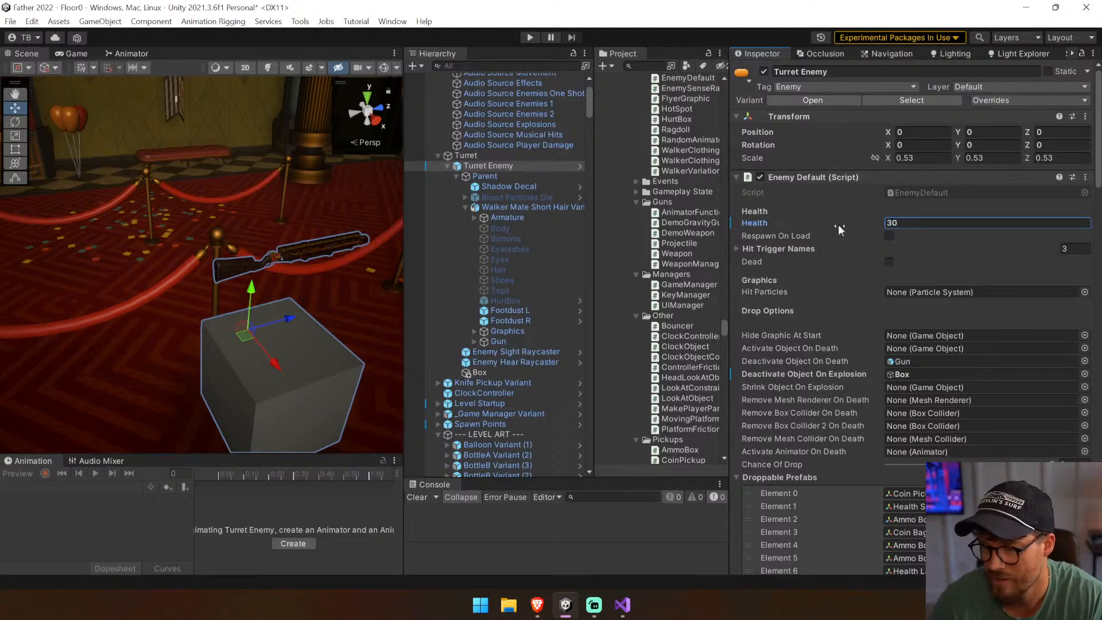
# Try enabling the Exploder option in Turret Enemy's Attacking settings
pyautogui.scroll(-5, 792, 489)
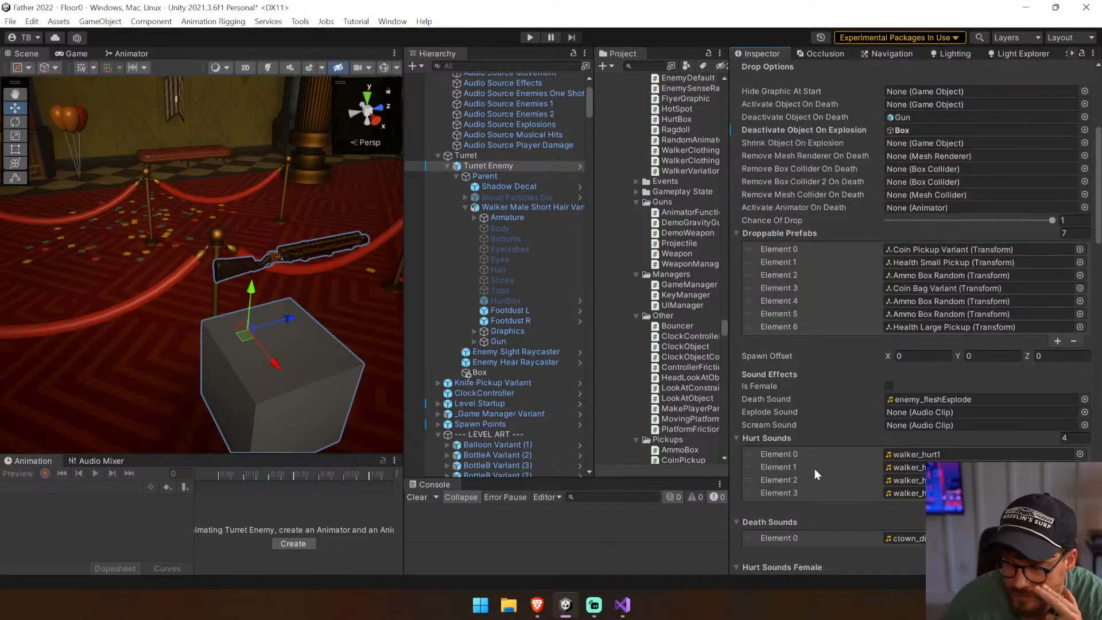
pyautogui.scroll(-10, 814, 468)
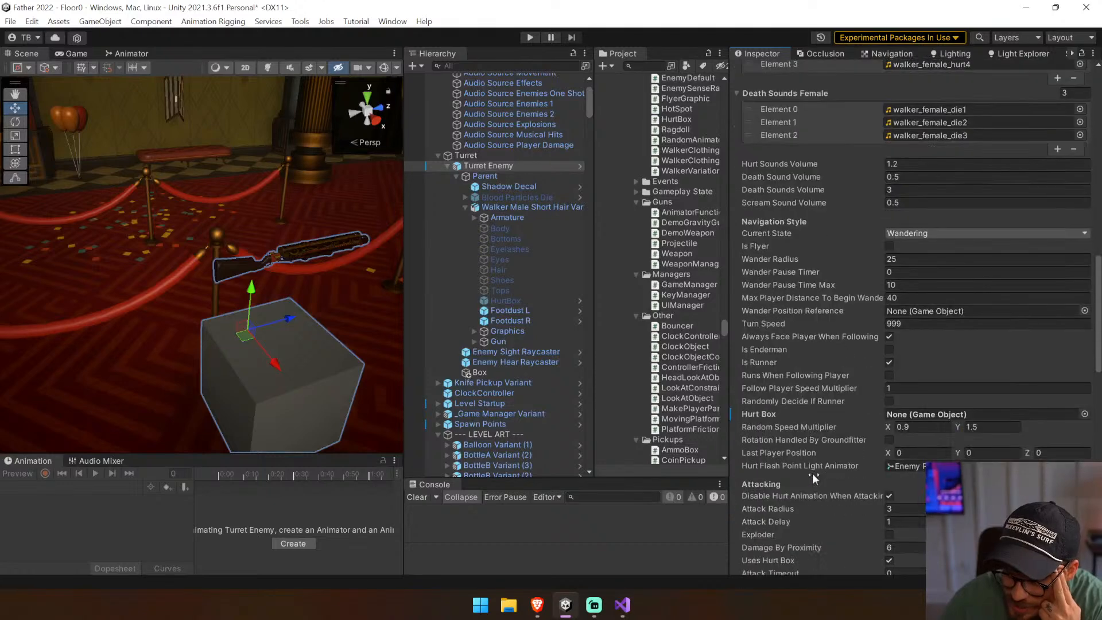
pyautogui.scroll(-5, 812, 473)
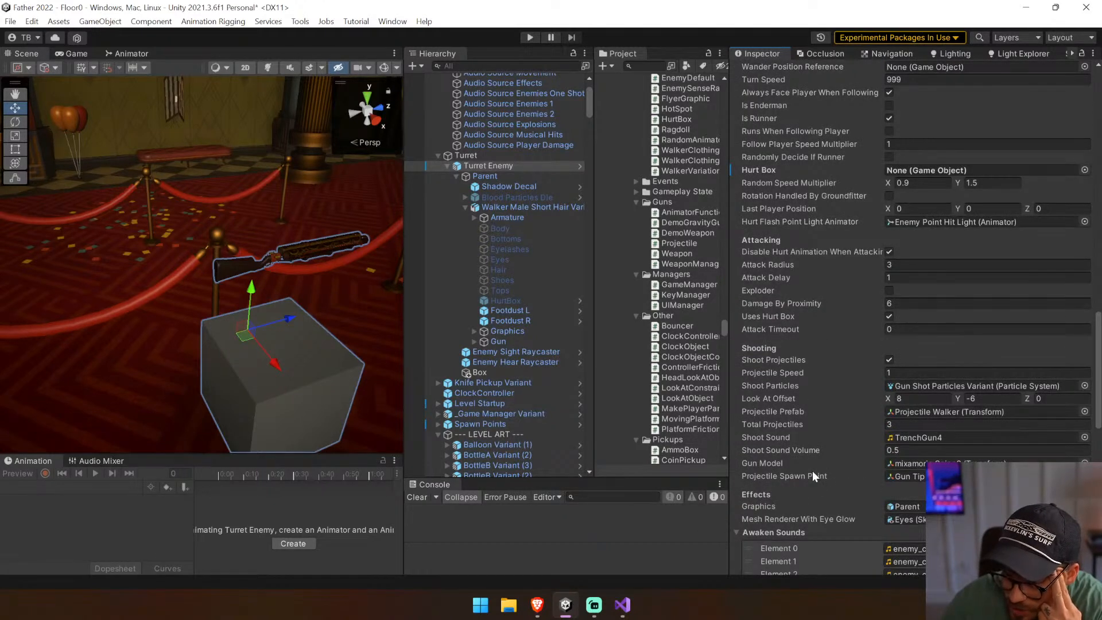
pyautogui.scroll(-3, 813, 472)
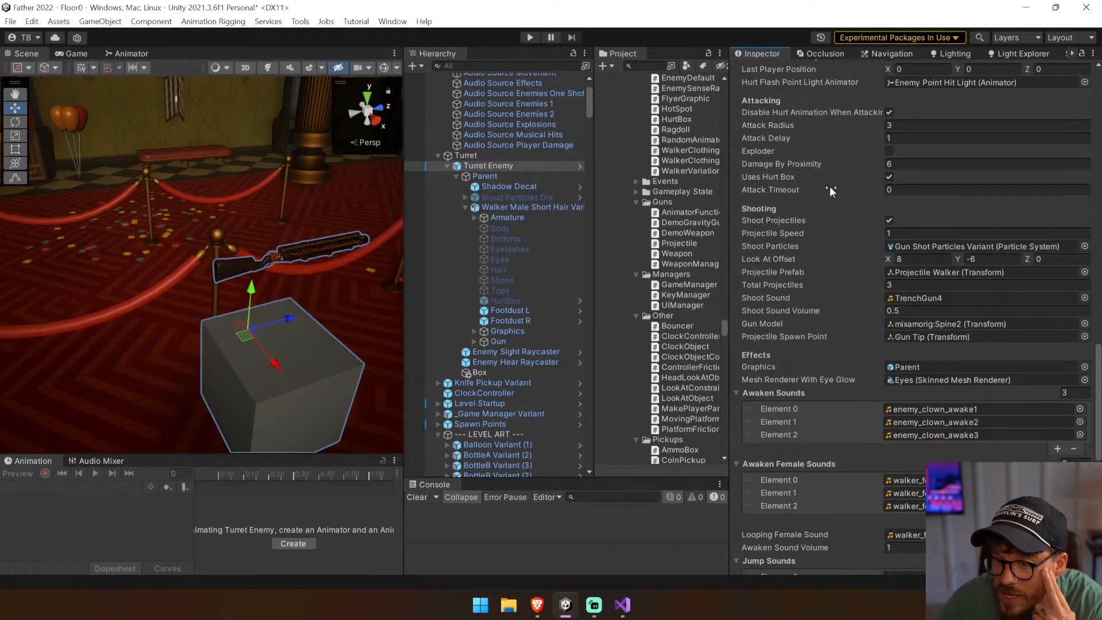
pyautogui.click(889, 151)
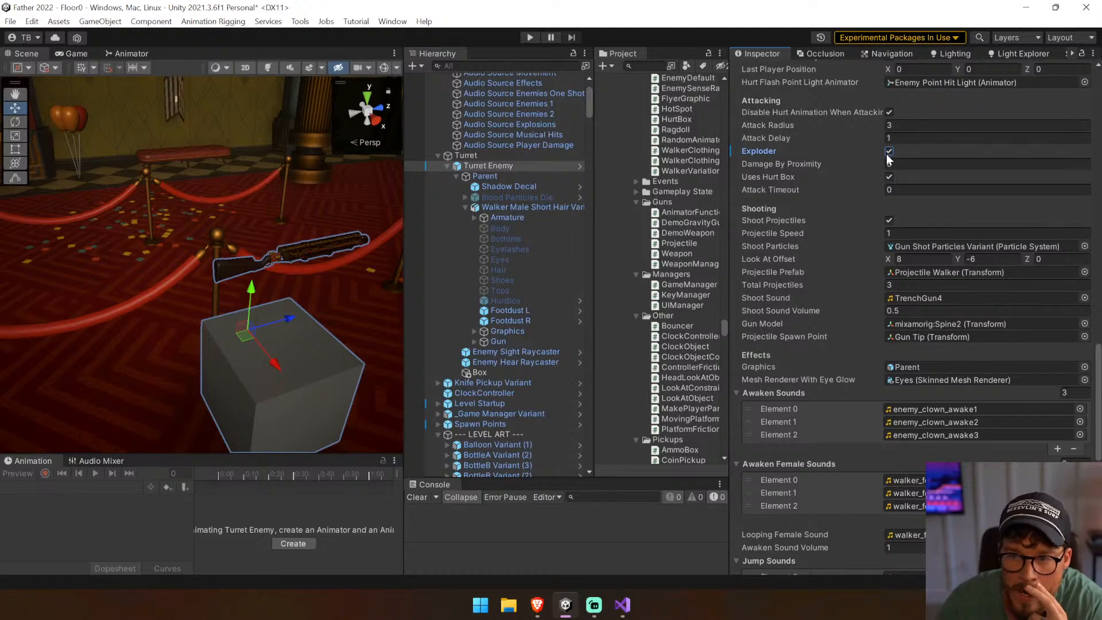
pyautogui.moveTo(882, 163); pyautogui.dragTo(891, 158)
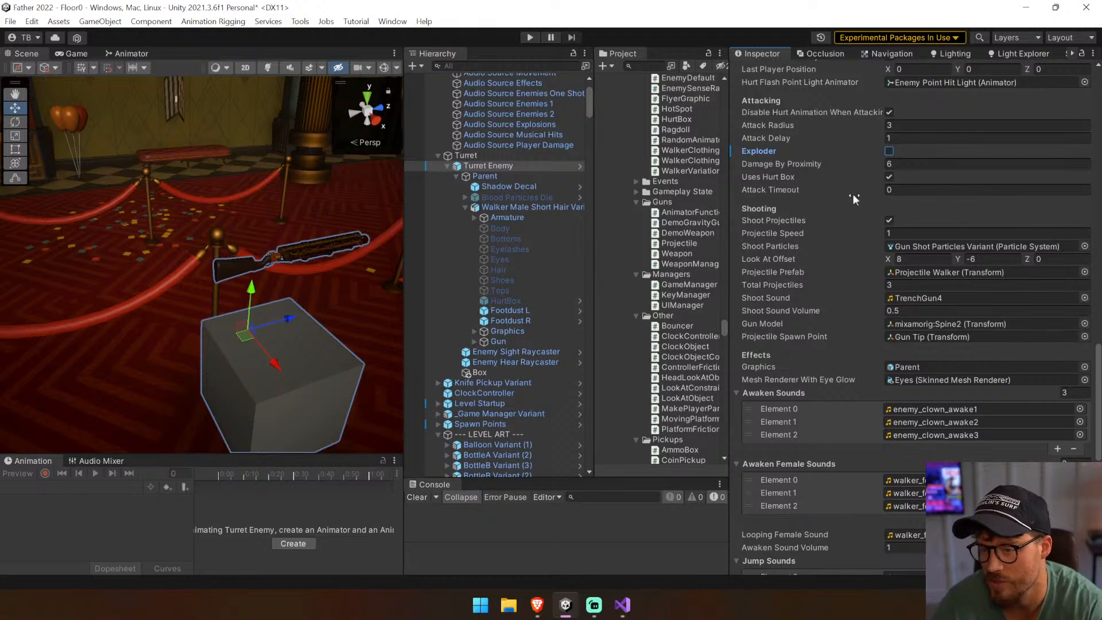
# Remove the Box reference from Turret Enemy's Deactivate Object On Explosion by choosing None
pyautogui.scroll(-10, 863, 267)
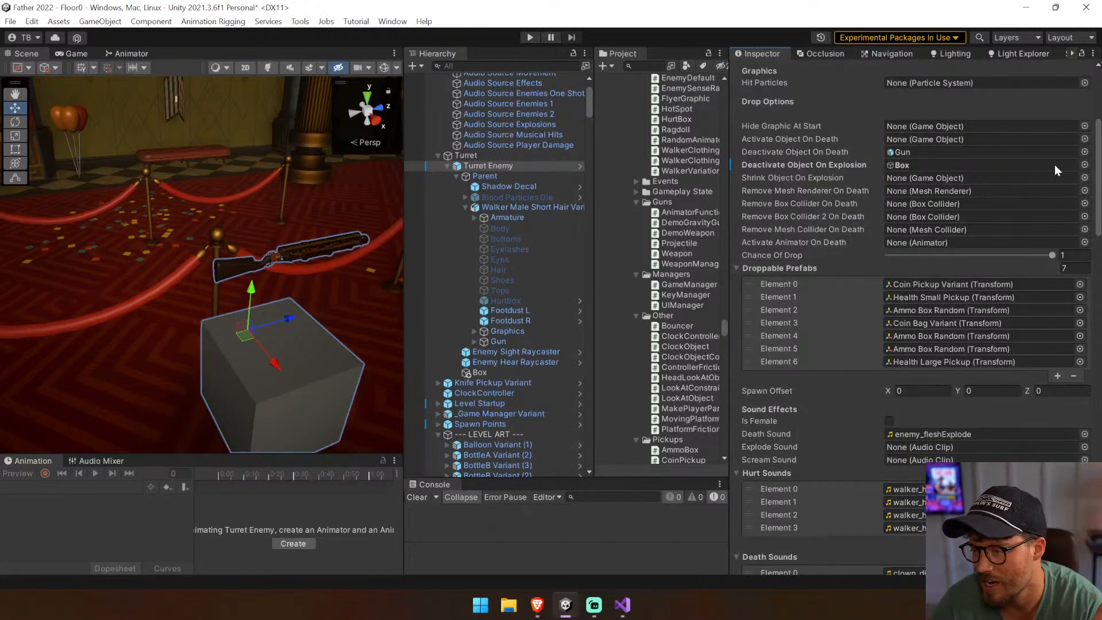
pyautogui.click(1084, 164)
pyautogui.write('none')
pyautogui.doubleClick(598, 274)
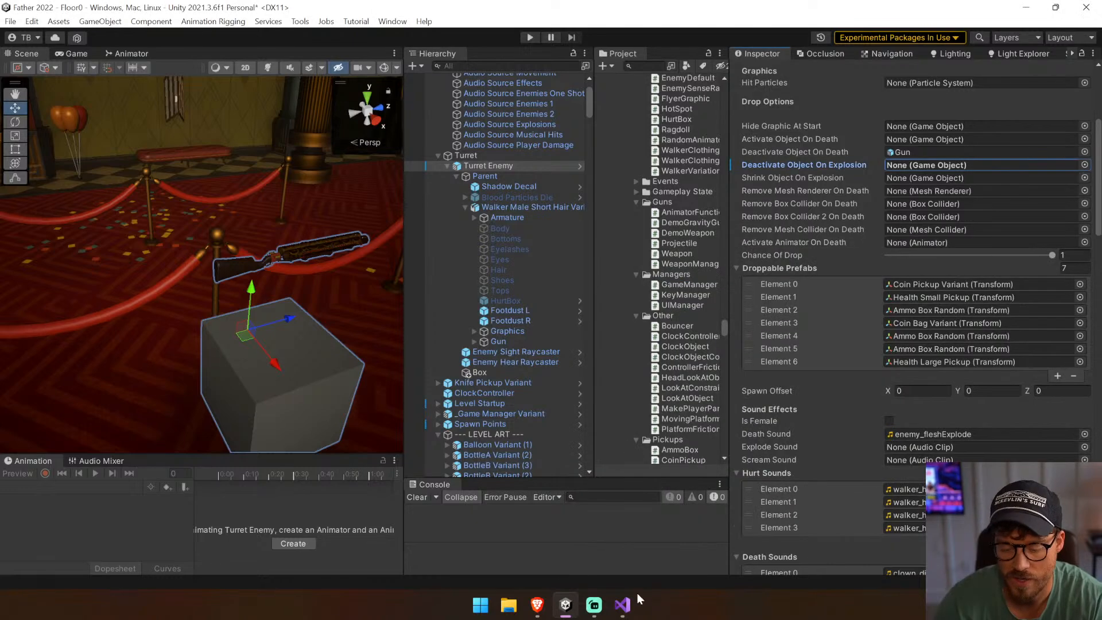
# Redo the undone deactivateObject2OnDeath edits in DamageableEntity.cs, save the script and return to the Unity editor
pyautogui.click(622, 605)
pyautogui.click(551, 430)
pyautogui.hotkey('ctrl', 'y')
pyautogui.hotkey('ctrl', 'y')
pyautogui.hotkey('ctrl', 'y')
pyautogui.hotkey('ctrl', 'y')
pyautogui.hotkey('ctrl', 'y')
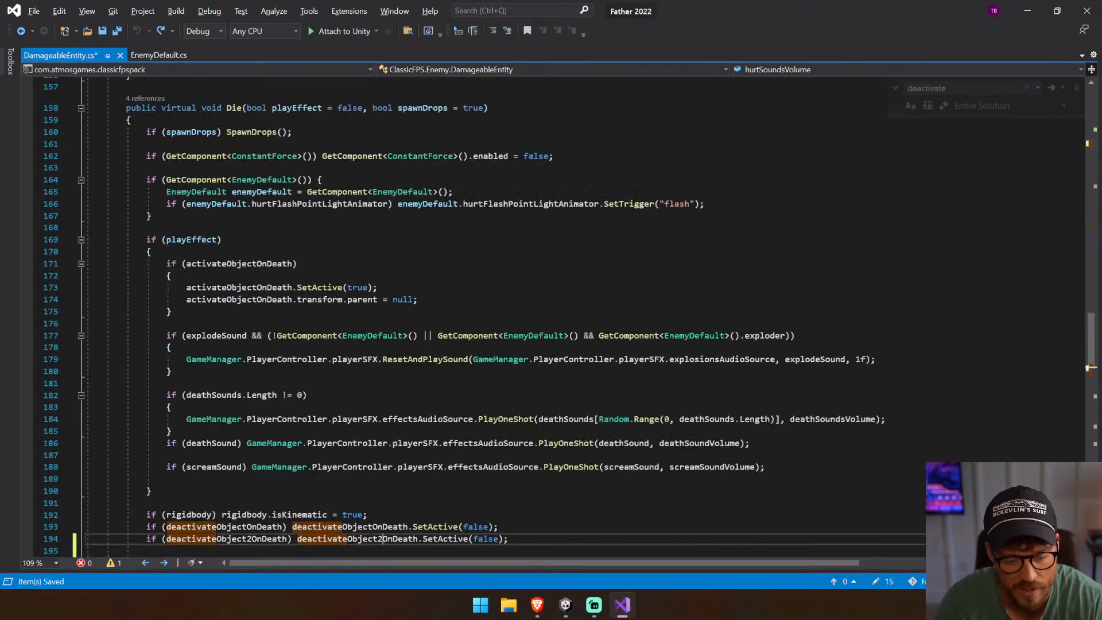
pyautogui.hotkey('ctrl', 's')
pyautogui.click(574, 610)
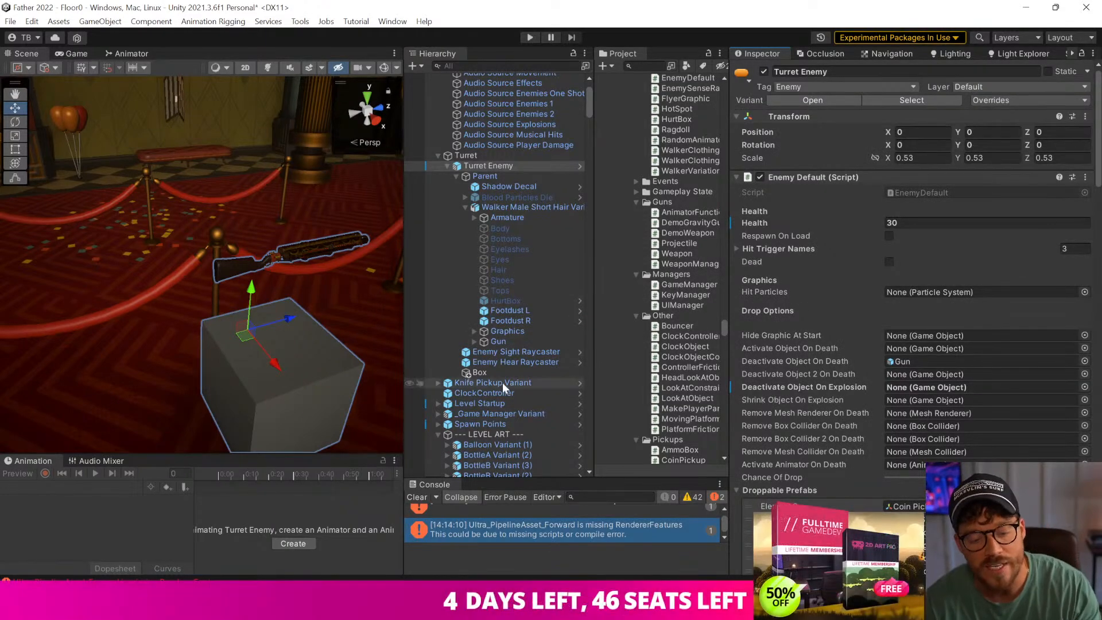
# Open Turret Enemy's Turret Variant prefab for editing
pyautogui.click(505, 301)
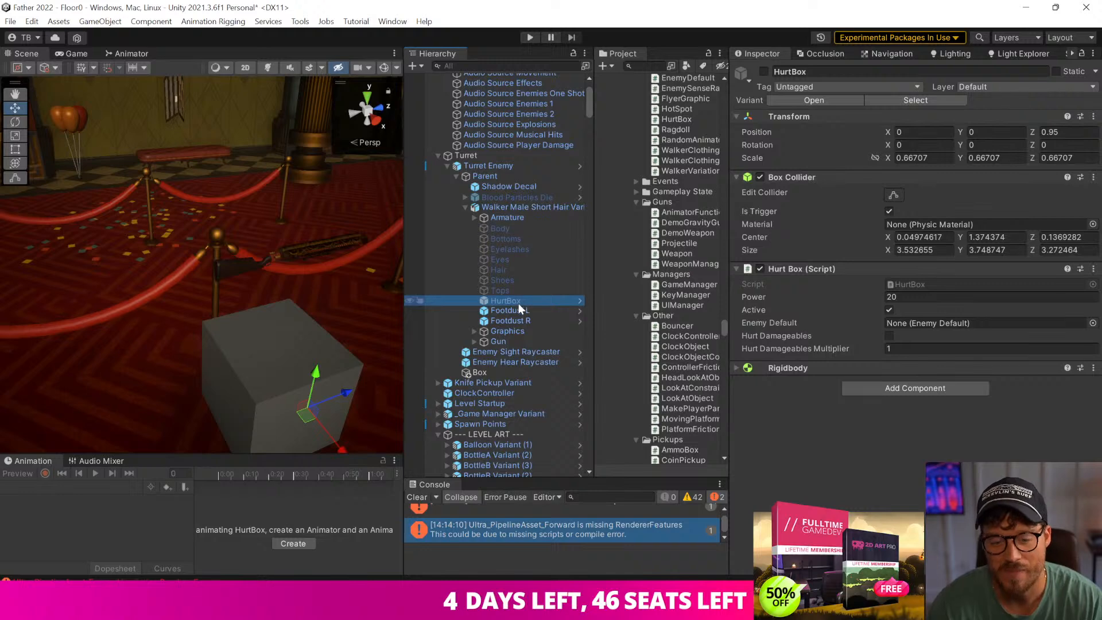
pyautogui.click(580, 166)
pyautogui.moveTo(594, 325); pyautogui.dragTo(666, 324)
pyautogui.scroll(-3, 608, 346)
# Copy the HurtBox object in the Turret Variant prefab and paste it at the same level as Graphics
pyautogui.click(515, 409)
pyautogui.click(508, 400)
pyautogui.moveTo(508, 401); pyautogui.dragTo(517, 441)
pyautogui.click(642, 333)
pyautogui.click(508, 368)
pyautogui.click(517, 380)
pyautogui.click(517, 400)
pyautogui.hotkey('ctrl', 'c')
pyautogui.click(512, 432)
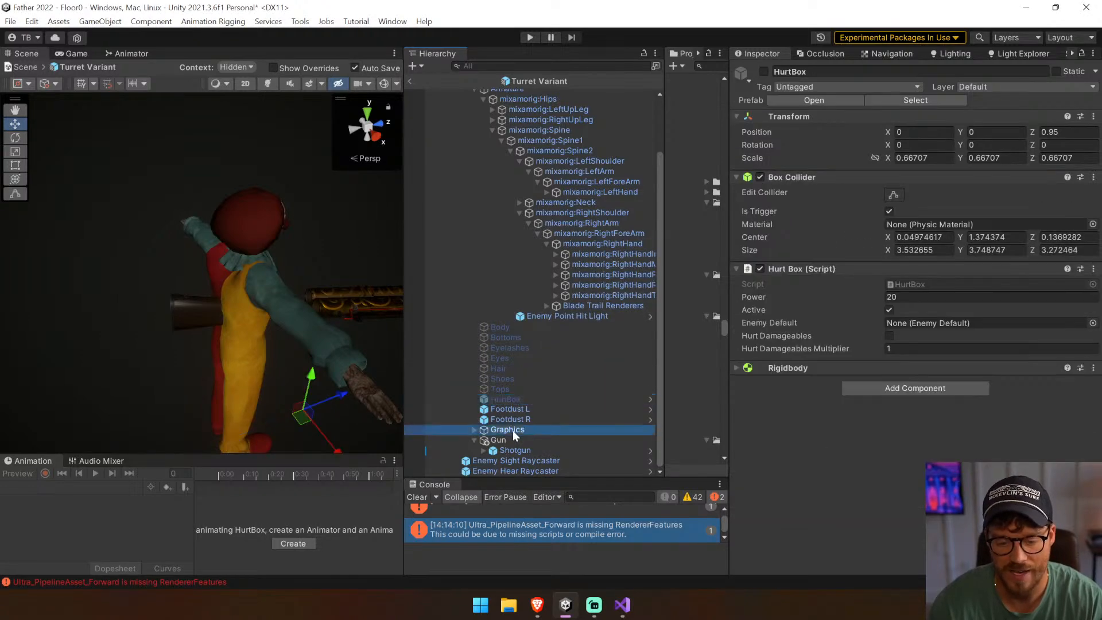
pyautogui.hotkey('ctrl', 'v')
# Activate the copied HurtBox (1) object and turn on editing of its box collider
pyautogui.scroll(-1, 545, 437)
pyautogui.click(474, 430)
pyautogui.click(510, 409)
pyautogui.click(511, 451)
pyautogui.click(764, 71)
pyautogui.scroll(-3, 167, 253)
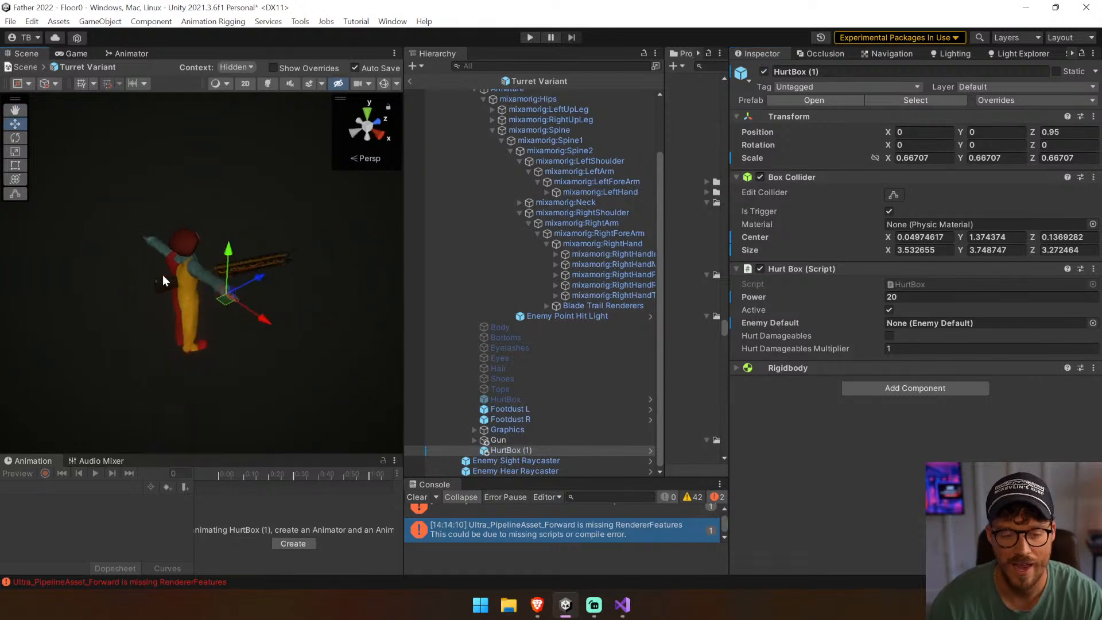
pyautogui.click(894, 195)
pyautogui.keyDown('alt'); pyautogui.moveTo(140, 276); pyautogui.dragTo(343, 287); pyautogui.keyUp('alt')
# Set the Box Collider size of HurtBox (1) to 8 on X, Y and Z
pyautogui.click(921, 250)
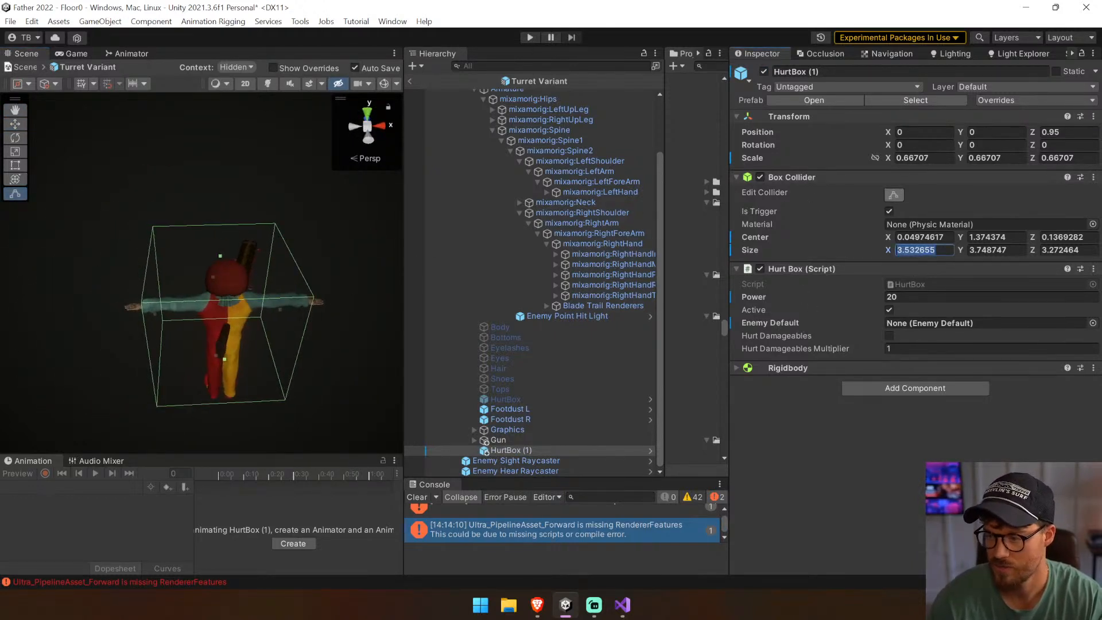
pyautogui.write('8')
pyautogui.press('Tab')
pyautogui.write('8')
pyautogui.press('Tab')
pyautogui.write('8')
pyautogui.press('Tab')
# Set the Z position of HurtBox (1) to 0 and deactivate the object
pyautogui.keyDown('alt'); pyautogui.moveTo(241, 347); pyautogui.dragTo(508, 361); pyautogui.keyUp('alt')
pyautogui.click(1063, 132)
pyautogui.write('0')
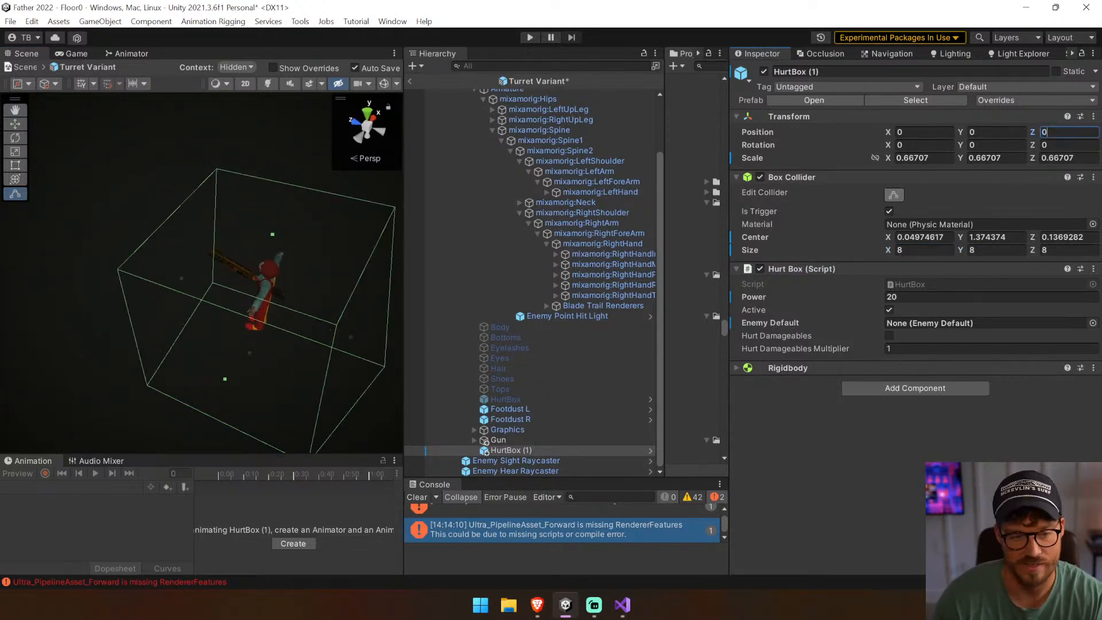
pyautogui.click(764, 71)
# Add a Destroy Me script component to HurtBox (1) and set its Delay to 0.1
pyautogui.click(908, 389)
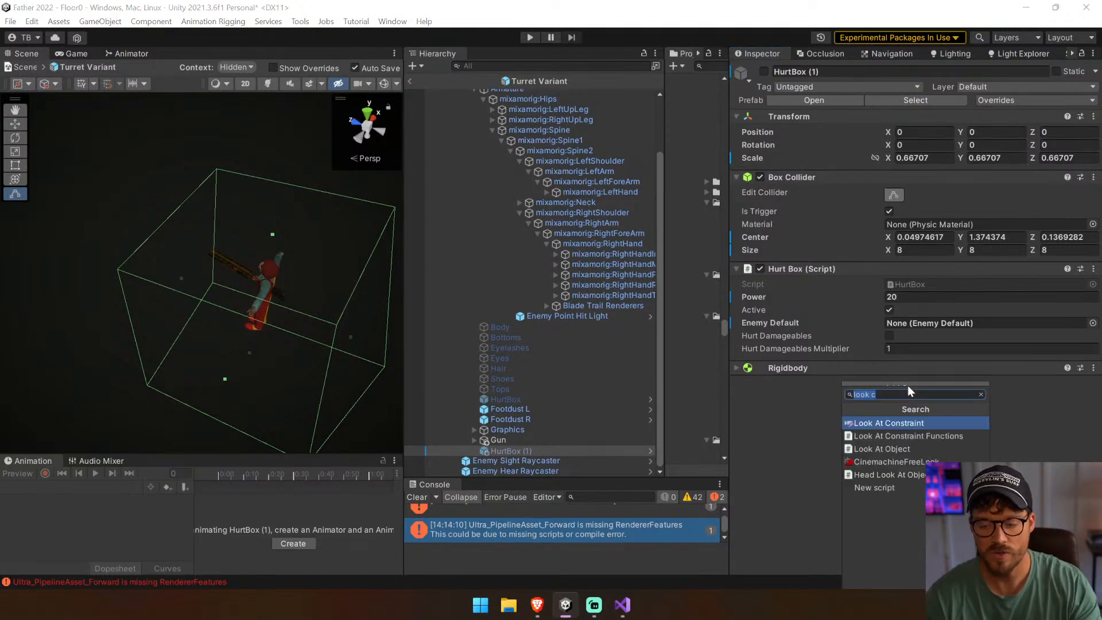
pyautogui.write('destroy')
pyautogui.press('Return')
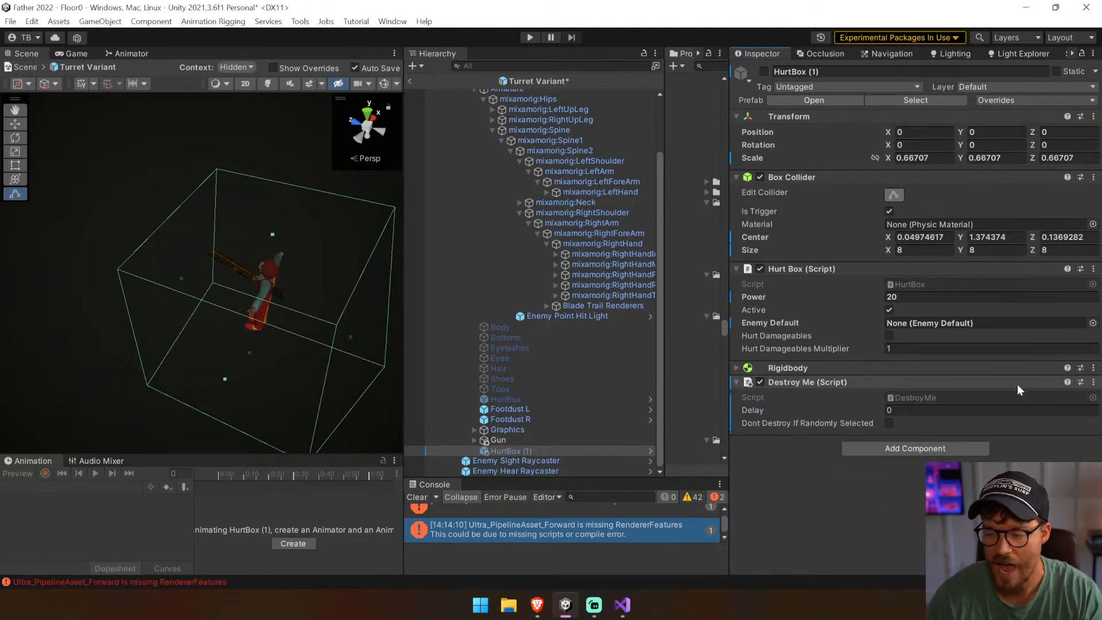
pyautogui.click(964, 410)
pyautogui.write('.1')
pyautogui.press('Return')
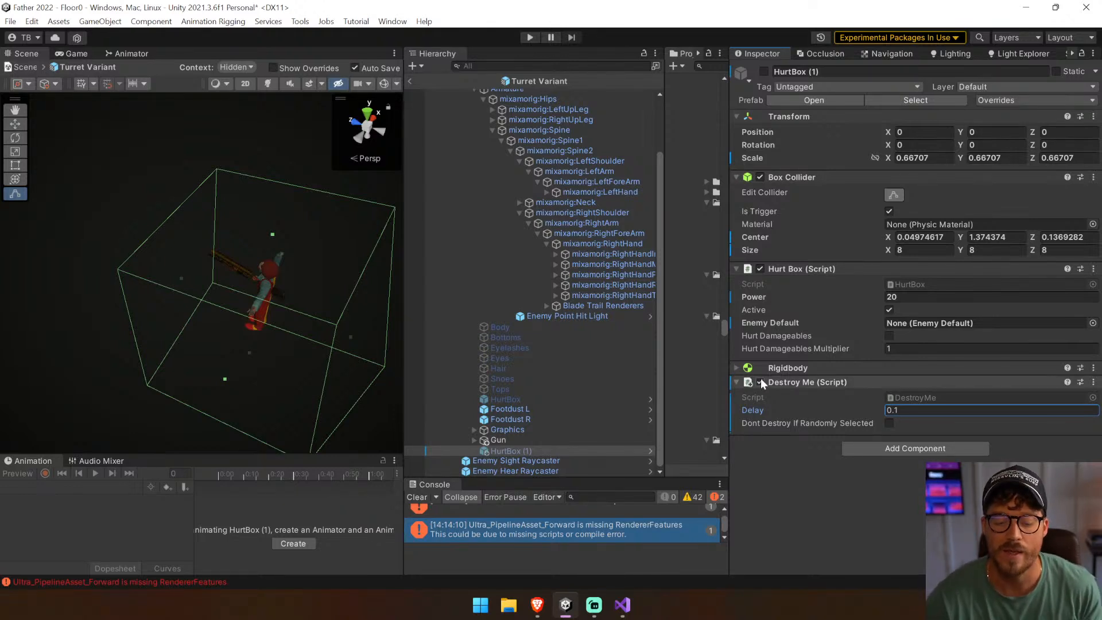
# On Turret Enemy, assign Box to Deactivate Object 2 On Death and HurtBox (1) to Activate Object On Death
pyautogui.scroll(3, 617, 287)
pyautogui.click(545, 146)
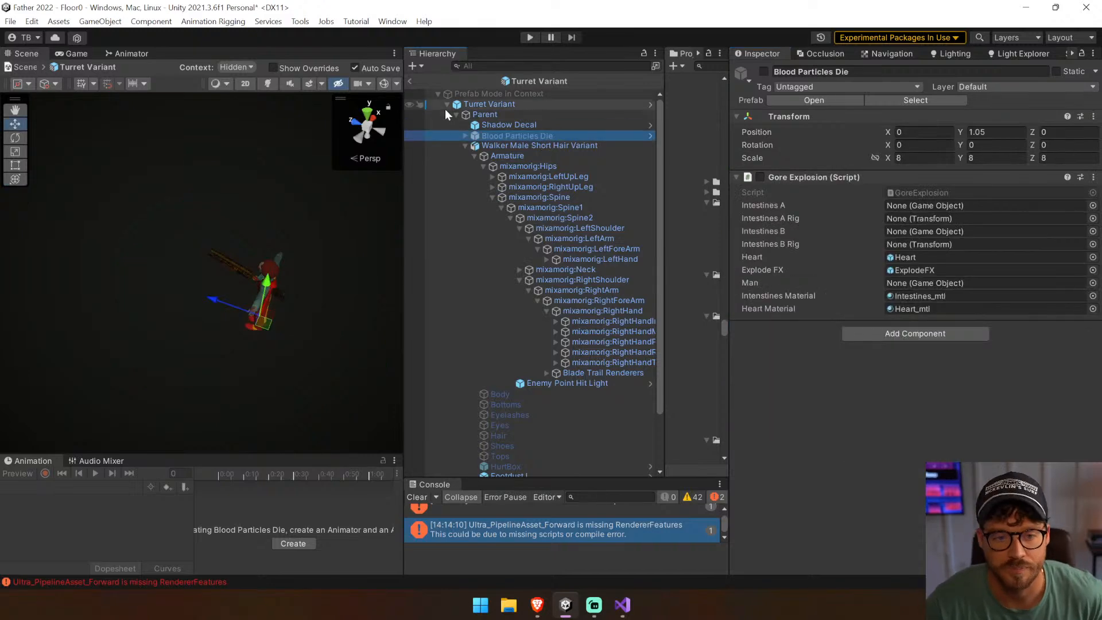
pyautogui.click(409, 81)
pyautogui.click(510, 165)
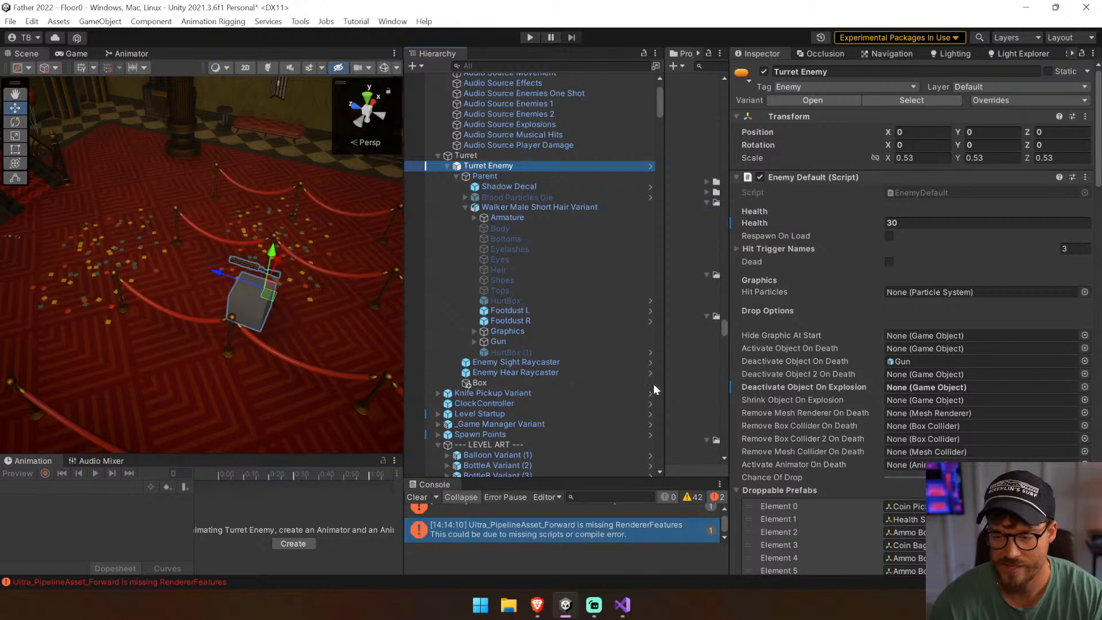
pyautogui.moveTo(505, 383); pyautogui.dragTo(1009, 374)
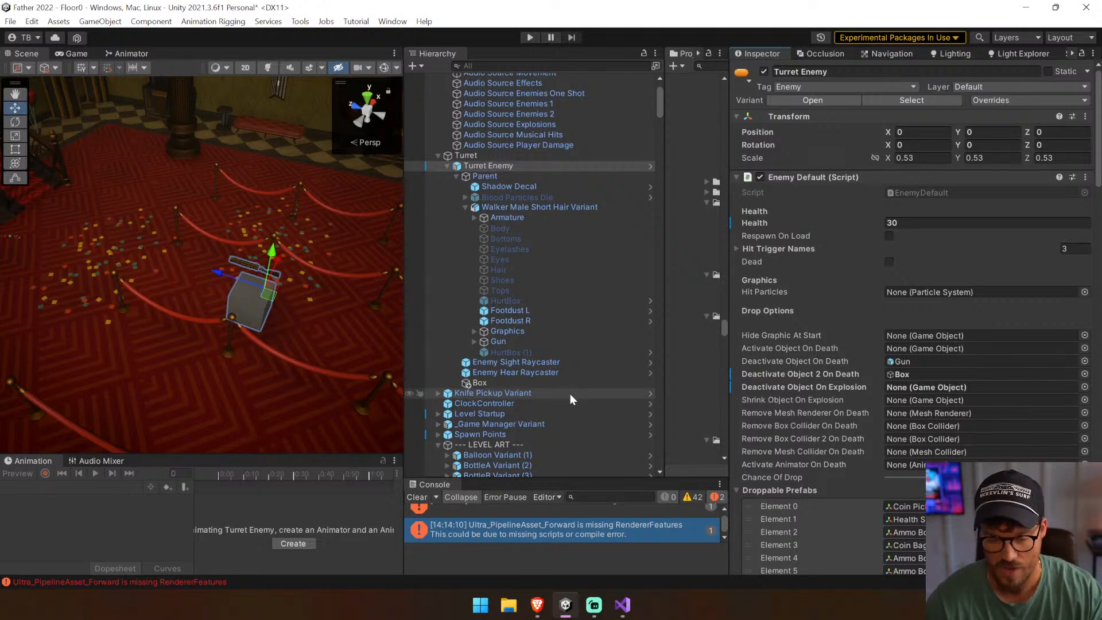
pyautogui.moveTo(535, 352); pyautogui.dragTo(905, 348)
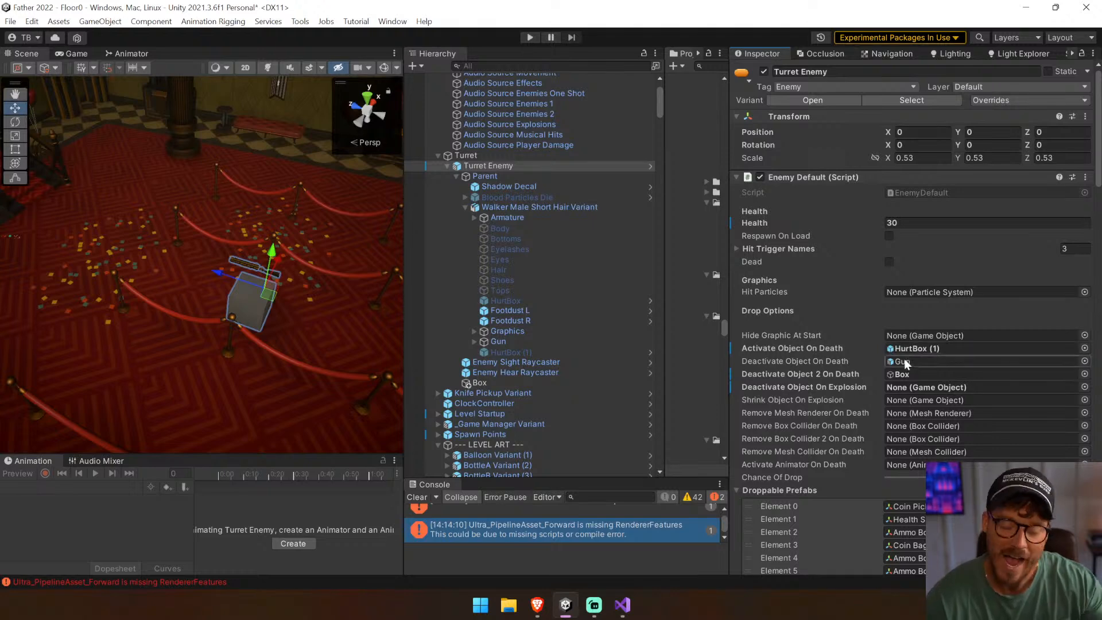
# Activate HurtBox (1) in the scene and deactivate it again
pyautogui.click(542, 352)
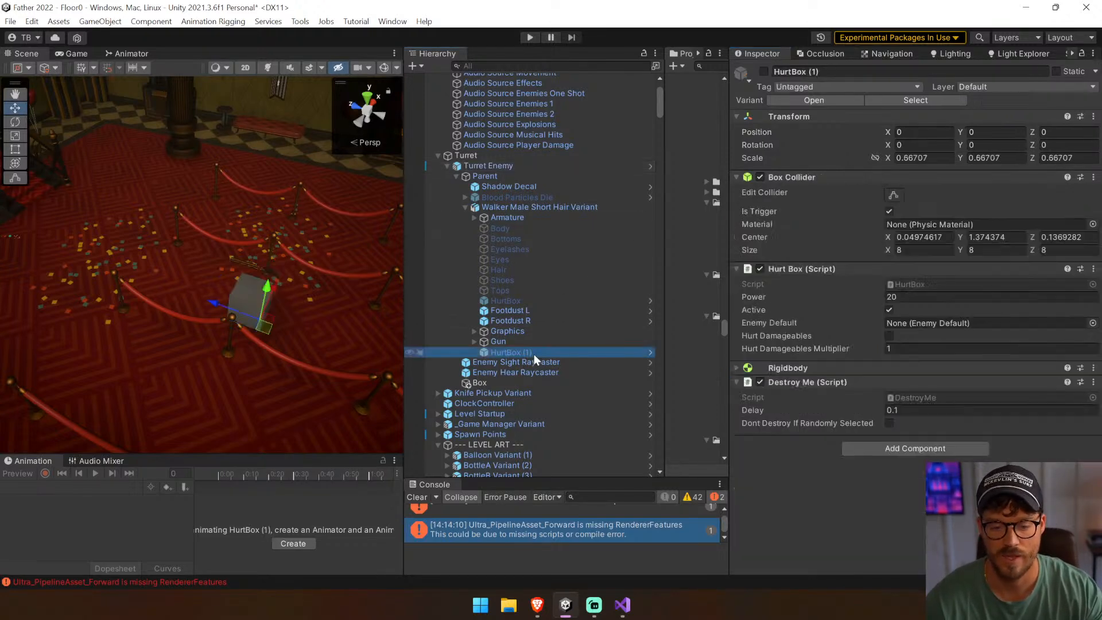
pyautogui.click(764, 71)
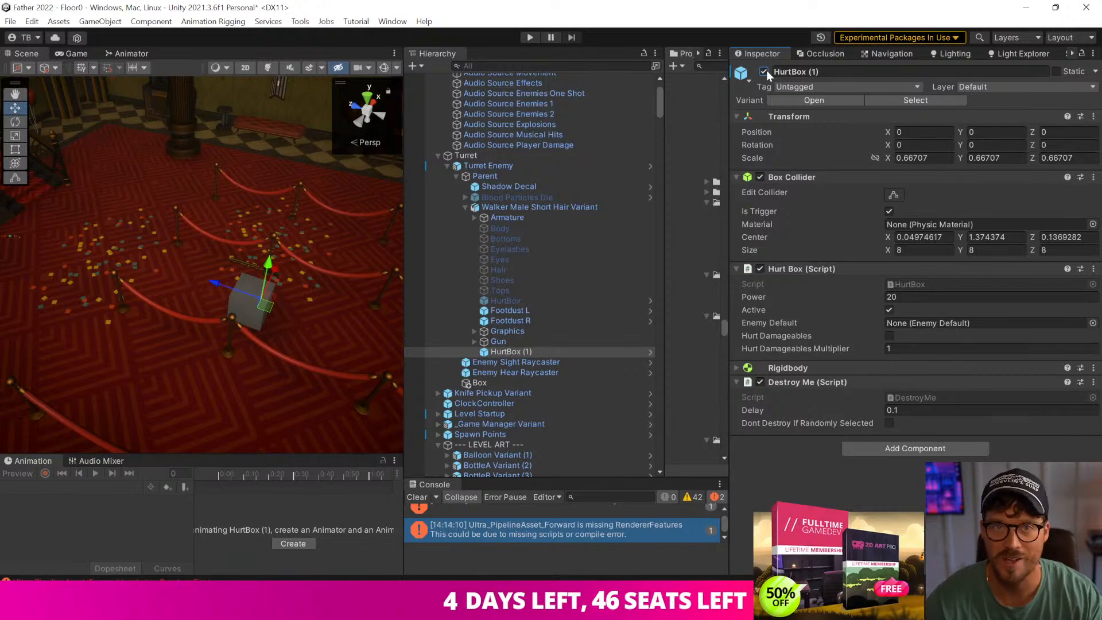
pyautogui.click(764, 71)
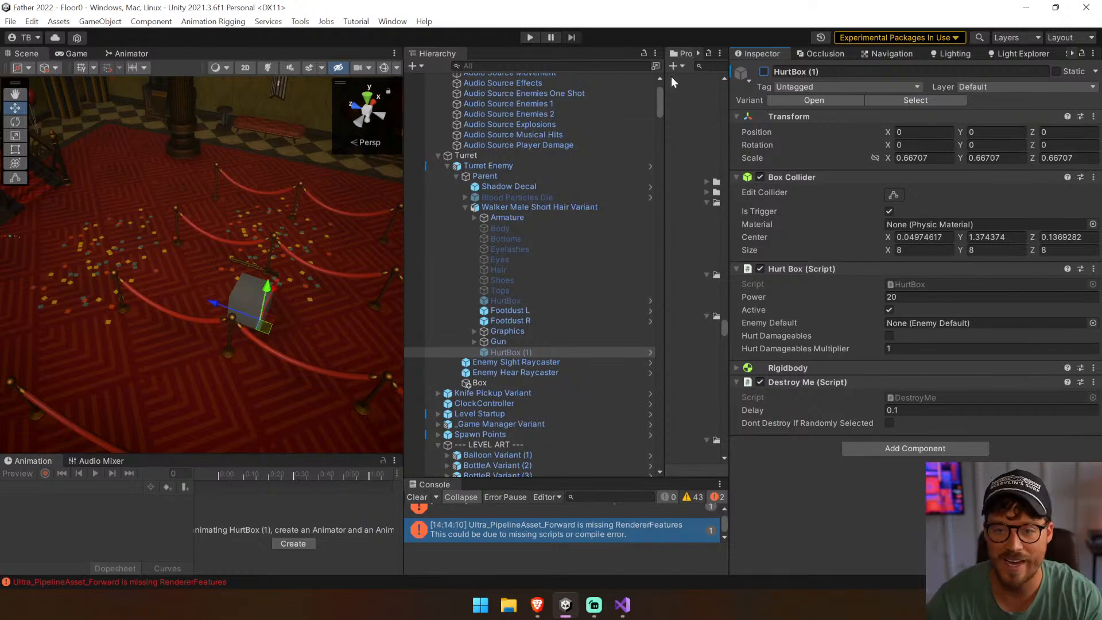
# Search the project for "tele", copy Blood Particles Die from the Teletubby R2 Variant prefab, and return to the scene
pyautogui.moveTo(730, 143); pyautogui.dragTo(897, 143)
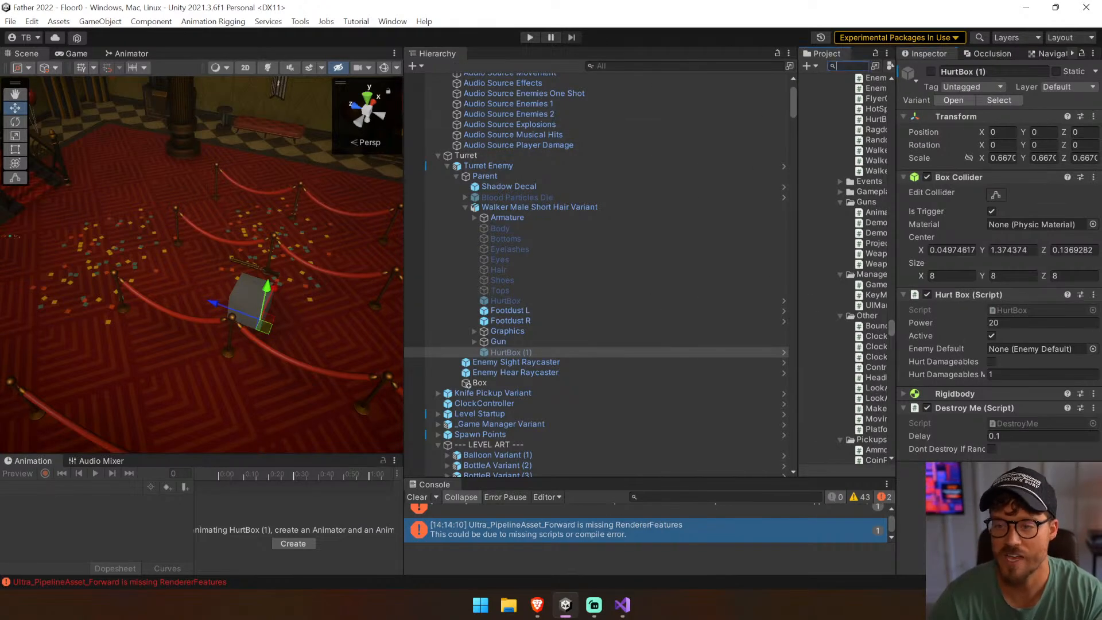
pyautogui.write('tele')
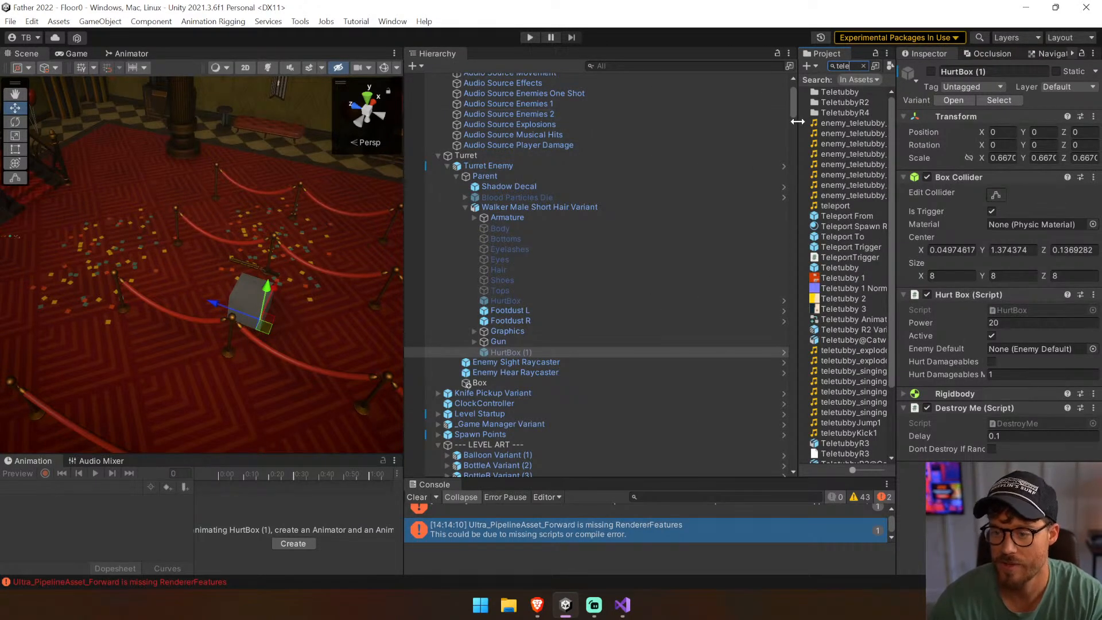
pyautogui.moveTo(799, 121); pyautogui.dragTo(660, 121)
pyautogui.scroll(-3, 775, 344)
pyautogui.doubleClick(739, 253)
pyautogui.click(547, 126)
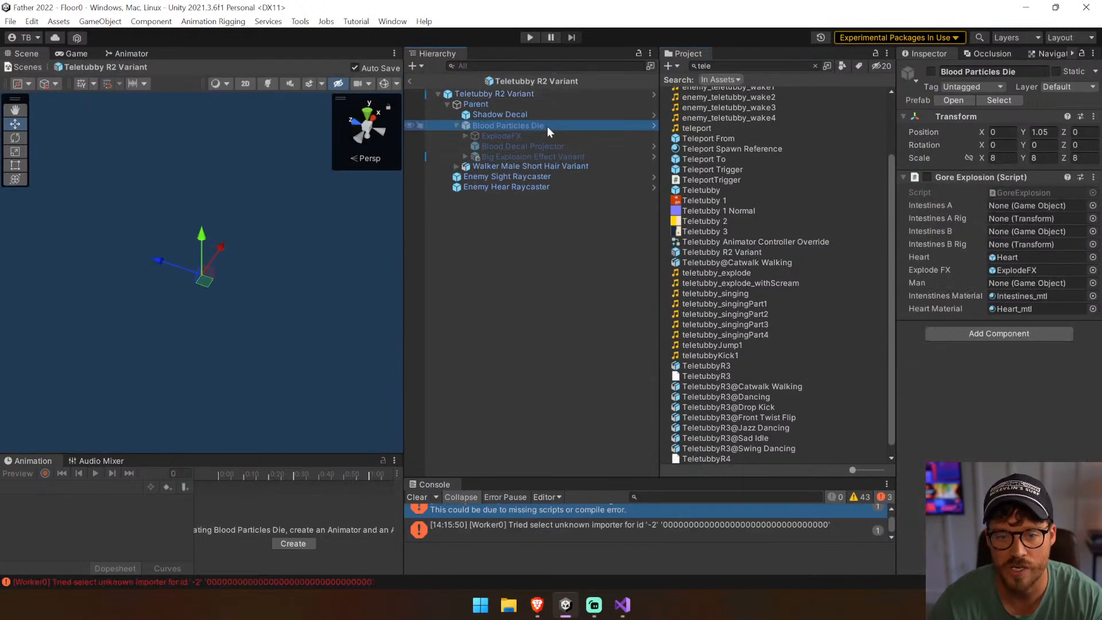
pyautogui.click(411, 80)
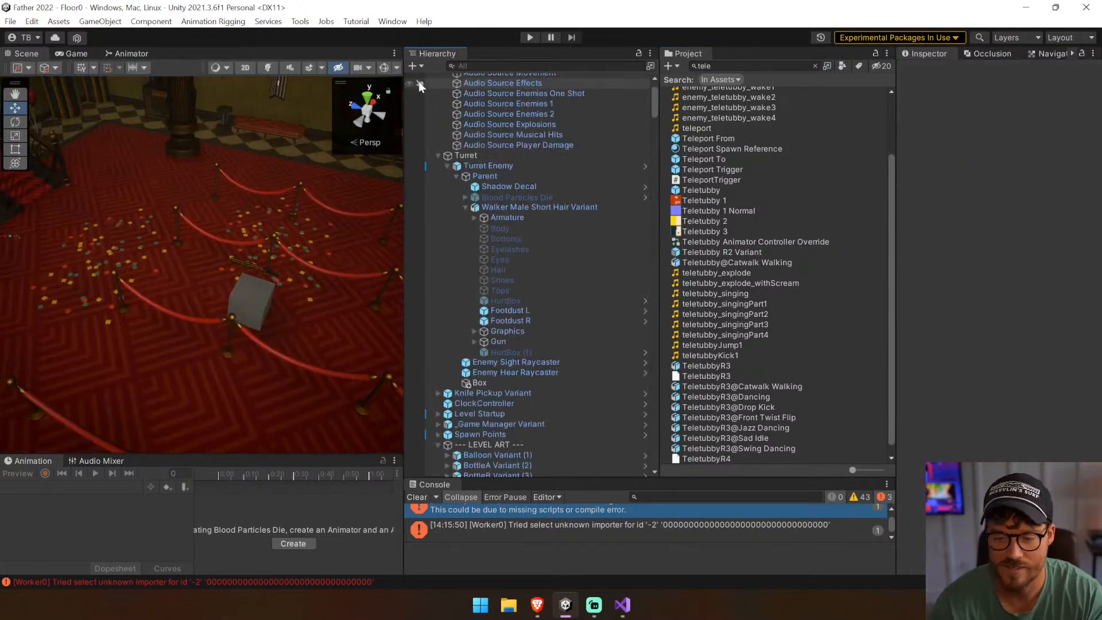
# Open the Turret Variant prefab, paste the copied Blood Particles Die and place it under Parent
pyautogui.click(546, 206)
pyautogui.click(563, 176)
pyautogui.click(575, 167)
pyautogui.click(646, 165)
pyautogui.click(596, 136)
pyautogui.hotkey('ctrl', 'd')
pyautogui.scroll(1, 488, 130)
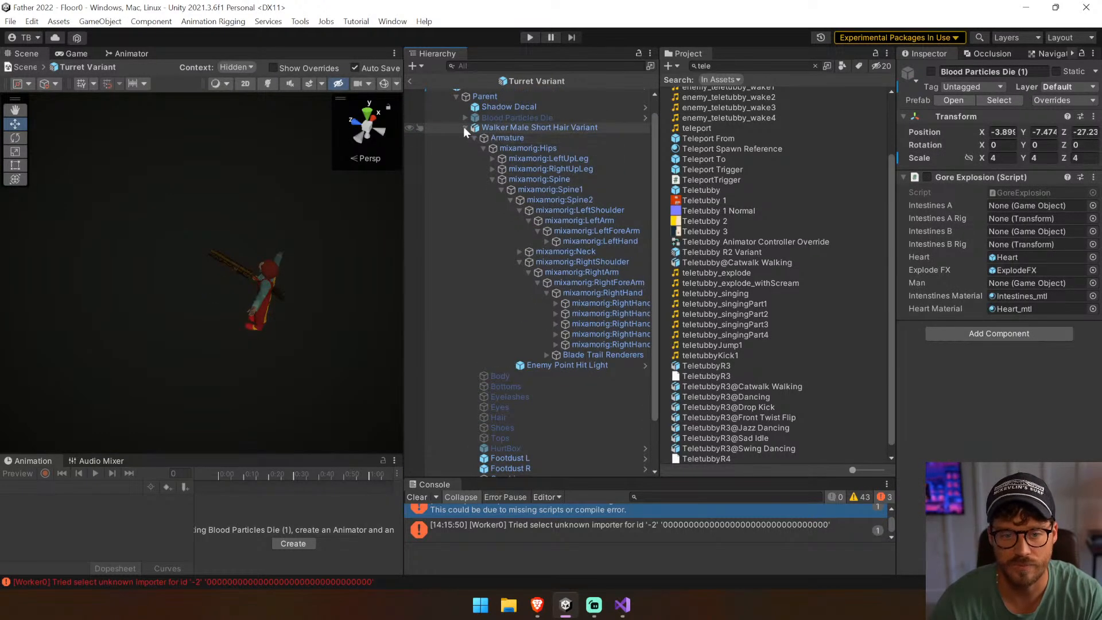
pyautogui.click(466, 128)
pyautogui.moveTo(495, 152); pyautogui.dragTo(503, 142)
# Examine the original Blood Particles Die object in Turret Variant and in its base prefab Walker R2
pyautogui.click(642, 330)
pyautogui.click(543, 177)
pyautogui.click(527, 155)
pyautogui.click(547, 136)
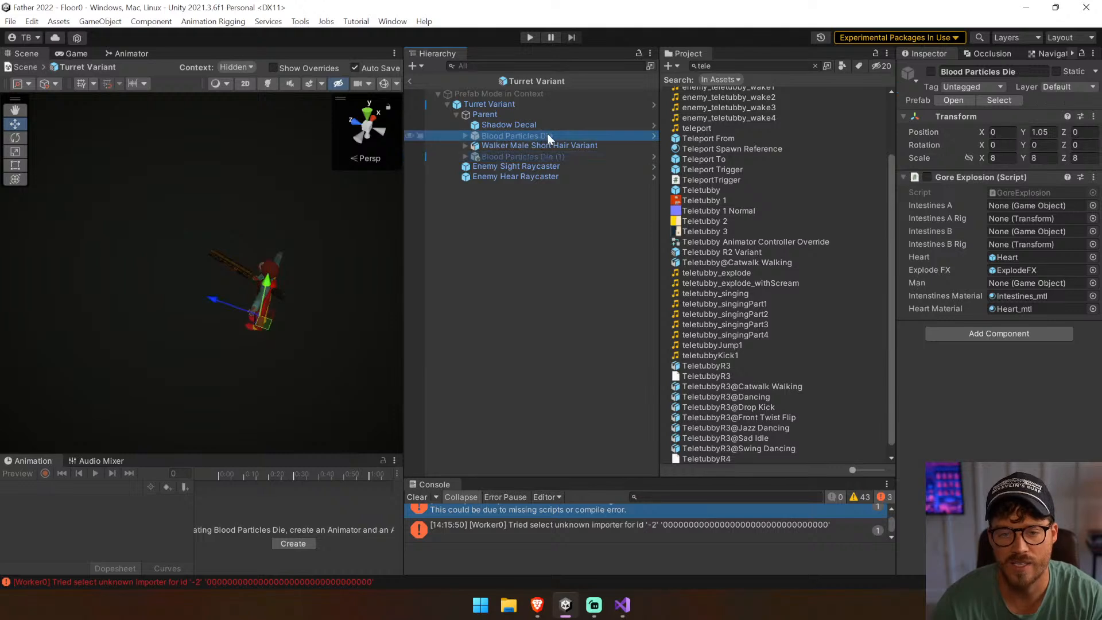
pyautogui.click(652, 105)
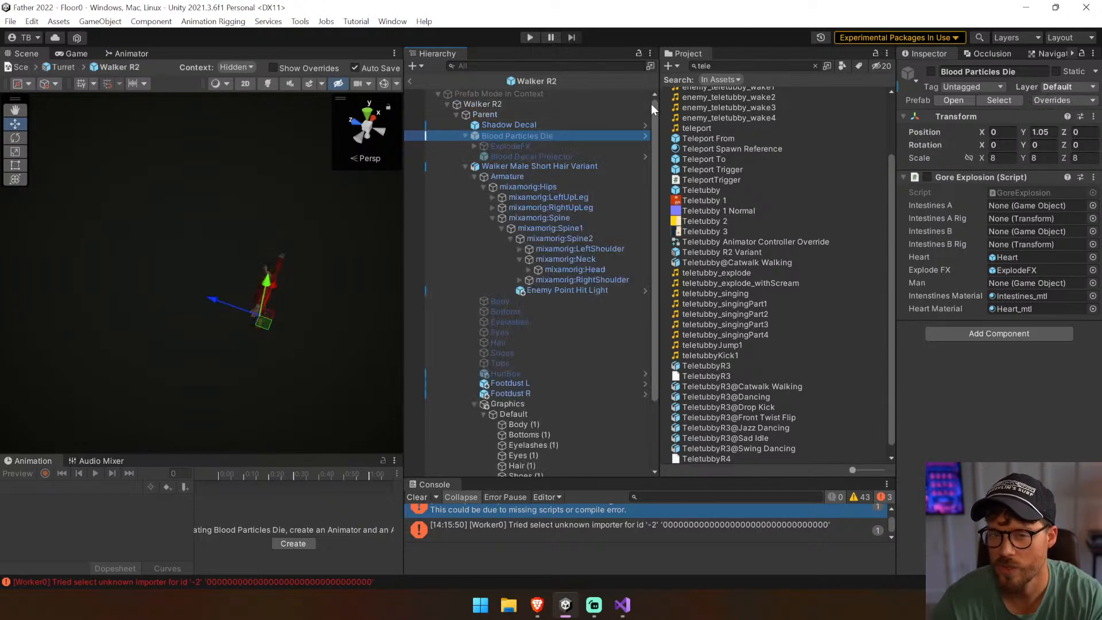
pyautogui.click(409, 83)
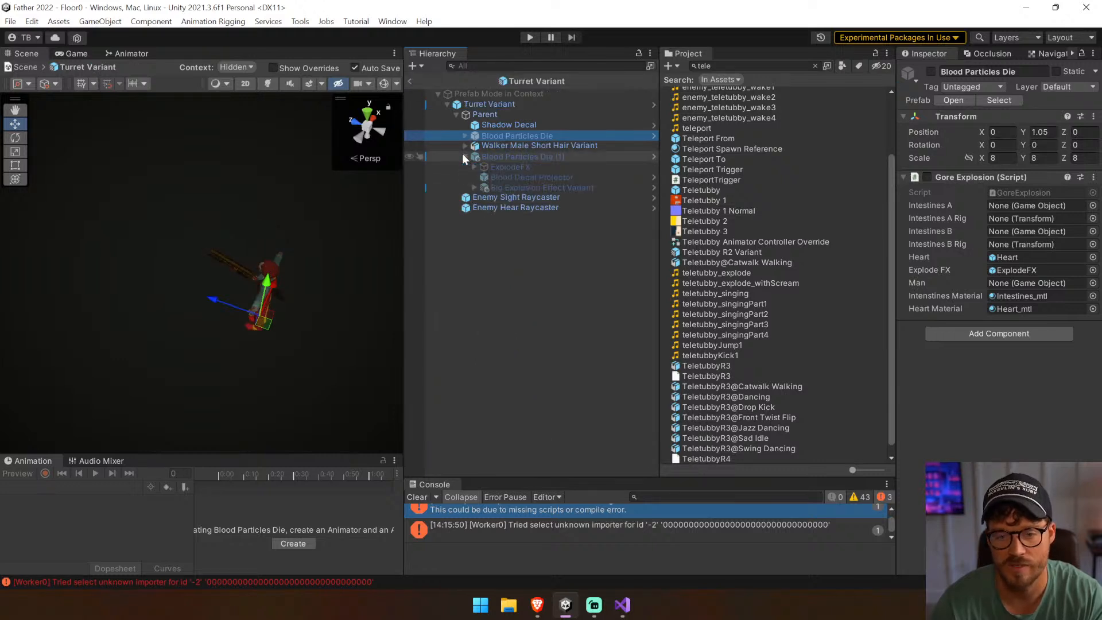
# Copy Big Explosion Effect Variant into the original Blood Particles Die and delete the pasted Blood Particles Die (1)
pyautogui.click(502, 187)
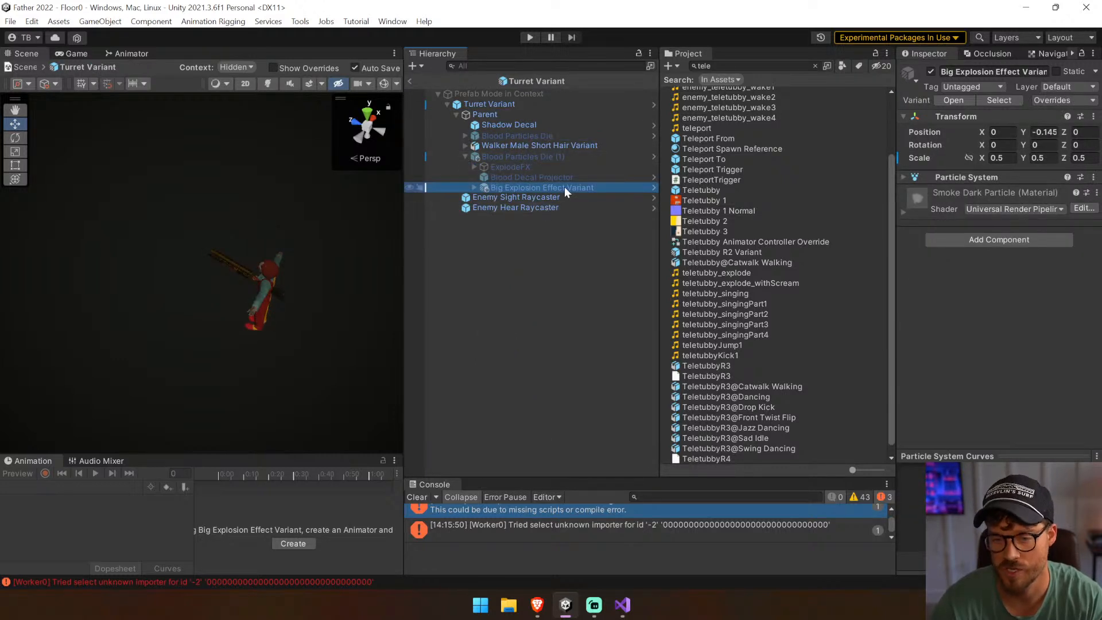
pyautogui.click(547, 158)
pyautogui.press('Delete')
pyautogui.click(465, 136)
pyautogui.click(548, 135)
pyautogui.click(548, 156)
pyautogui.hotkey('ctrl', 'v')
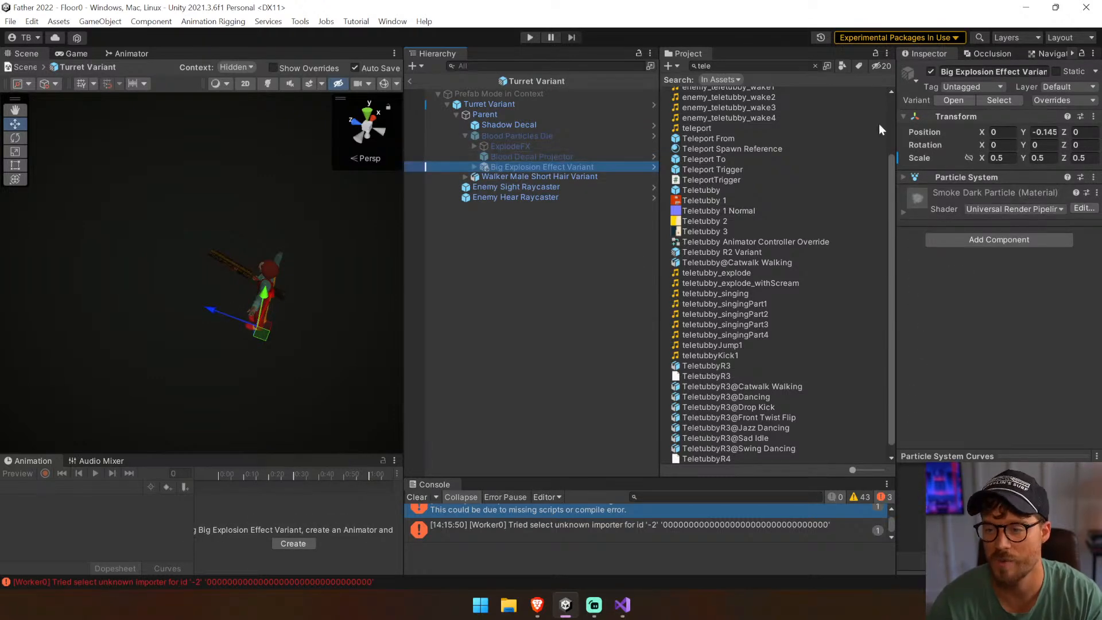
# Activate Blood Particles Die in the Turret Variant prefab and deactivate it again
pyautogui.click(574, 135)
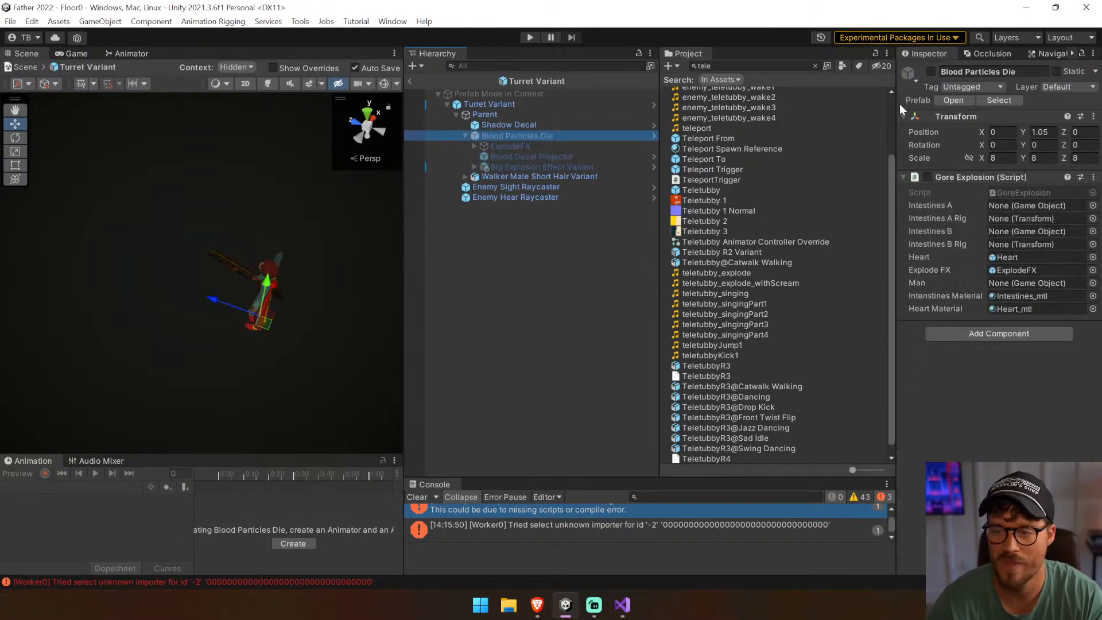
pyautogui.click(930, 73)
pyautogui.click(929, 72)
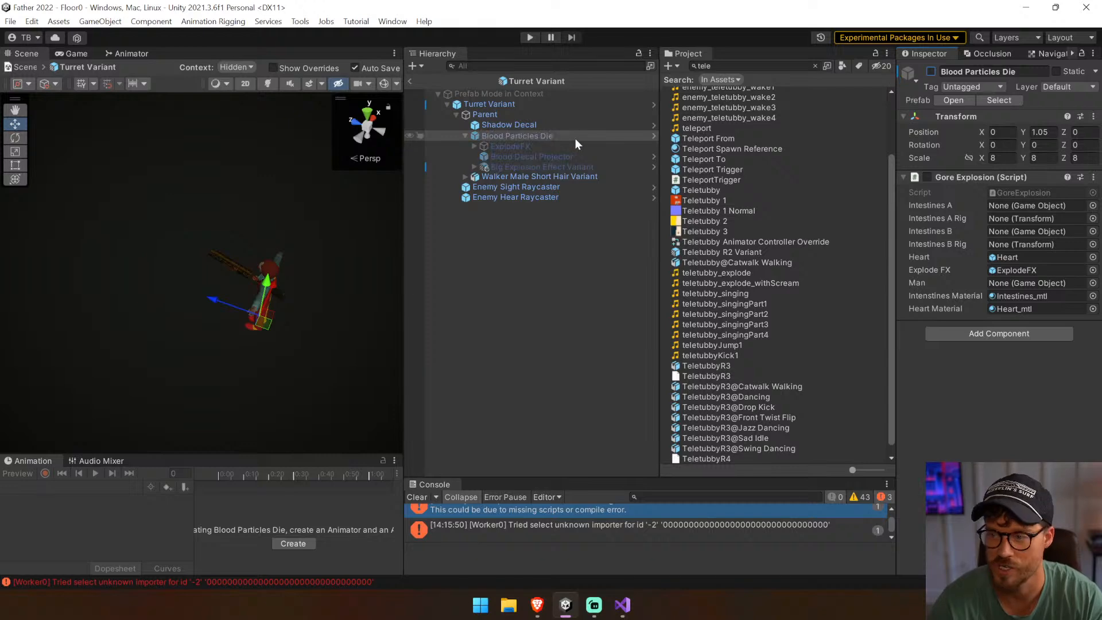
# Clear the console and return from the Turret Variant prefab to the scene
pyautogui.click(415, 497)
pyautogui.click(415, 85)
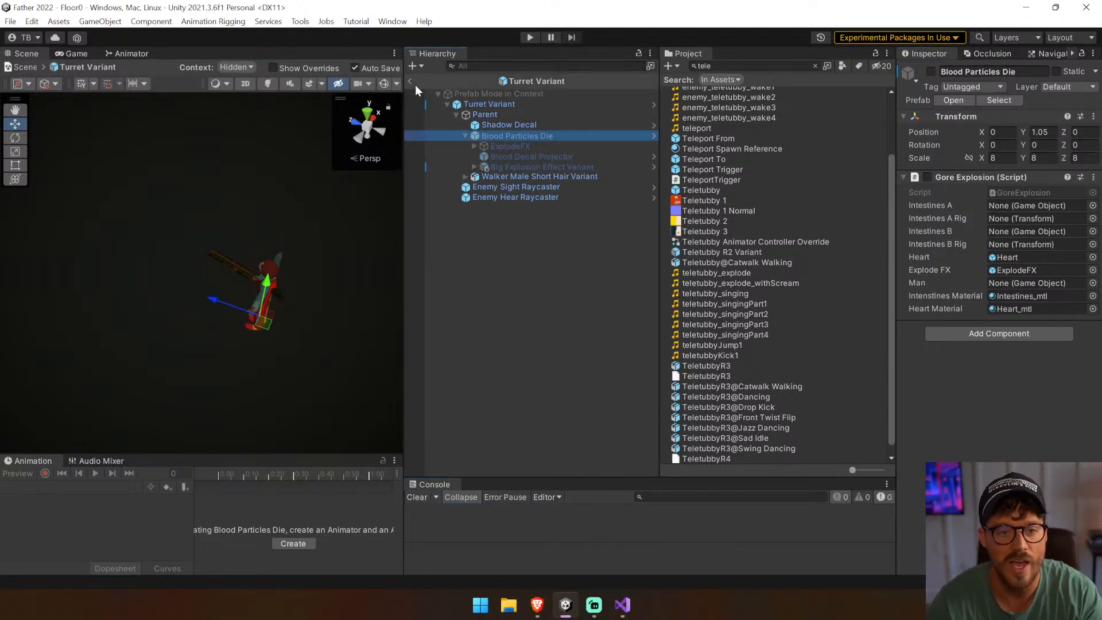
pyautogui.click(411, 81)
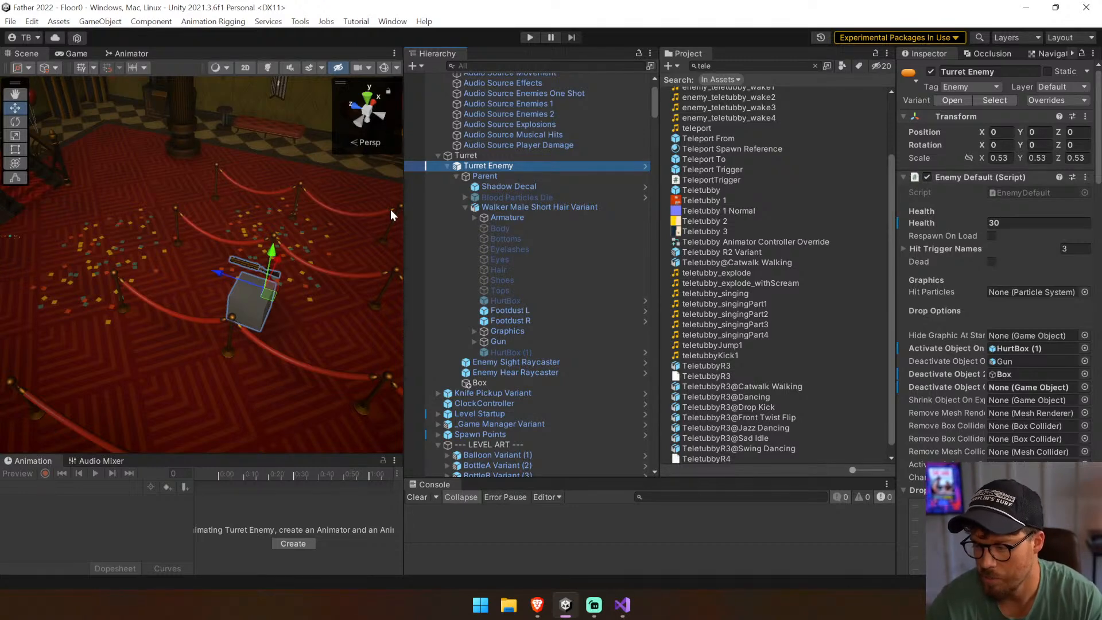
pyautogui.click(414, 498)
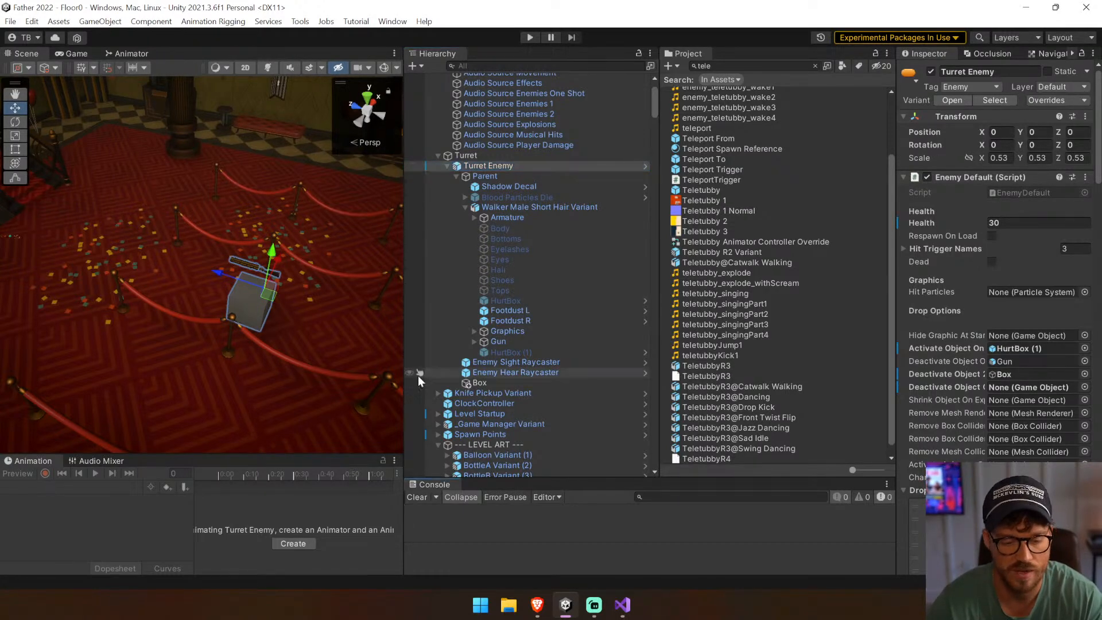
# Search the audio clips for "explode" for Turret Enemy's Death Sound and audition rocket_launcher_explode1
pyautogui.scroll(-11, 1097, 168)
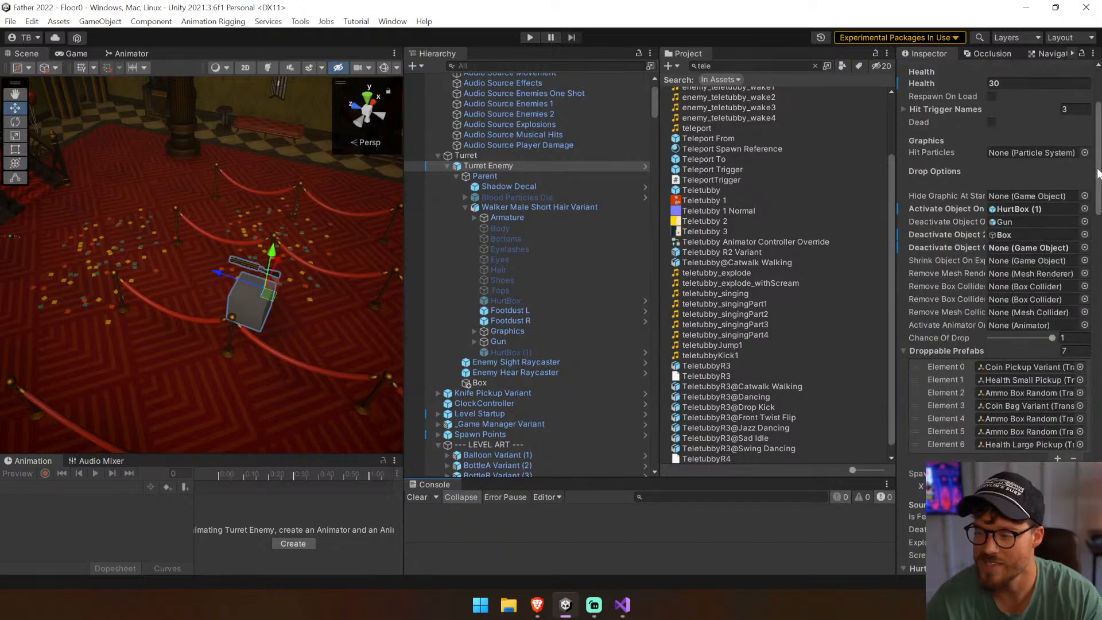
pyautogui.scroll(-6, 1098, 172)
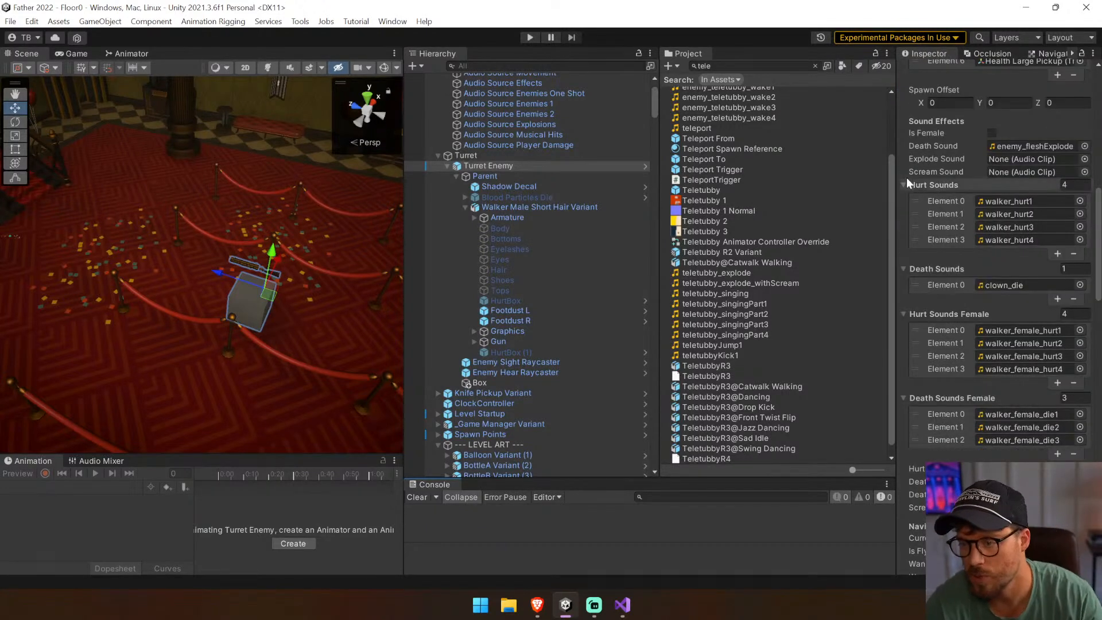
pyautogui.moveTo(893, 158); pyautogui.dragTo(748, 165)
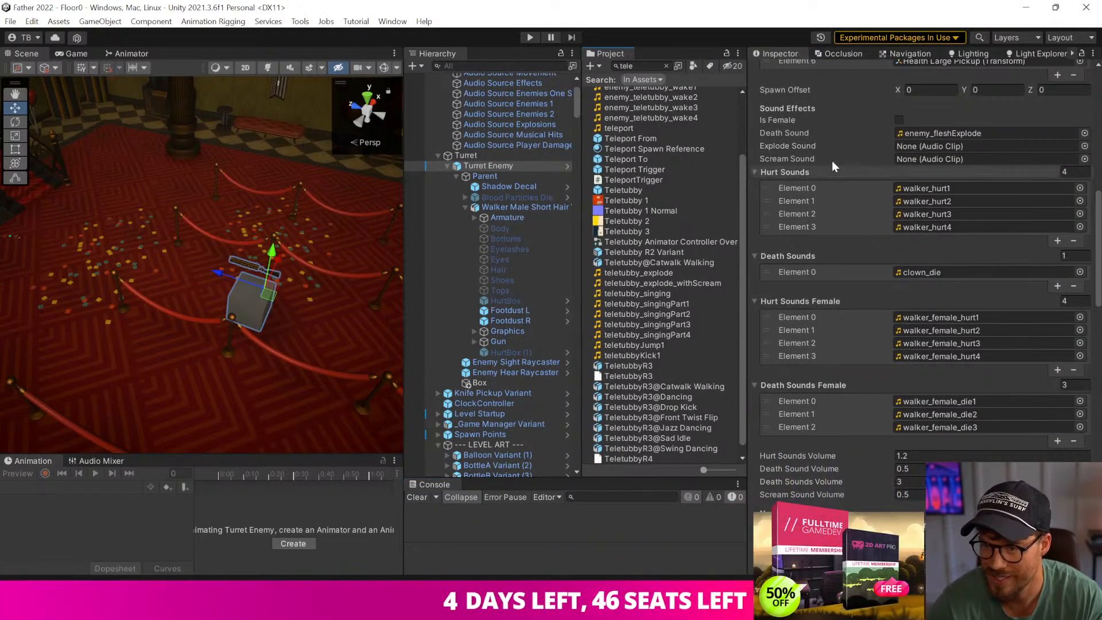
pyautogui.click(1082, 134)
pyautogui.write('explode')
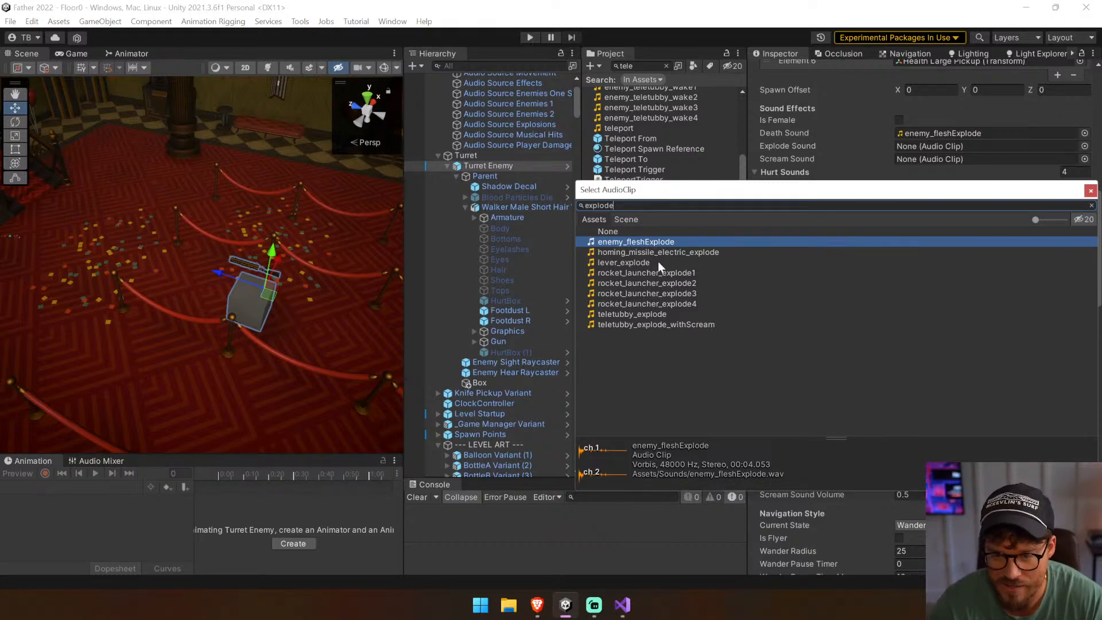
pyautogui.click(648, 272)
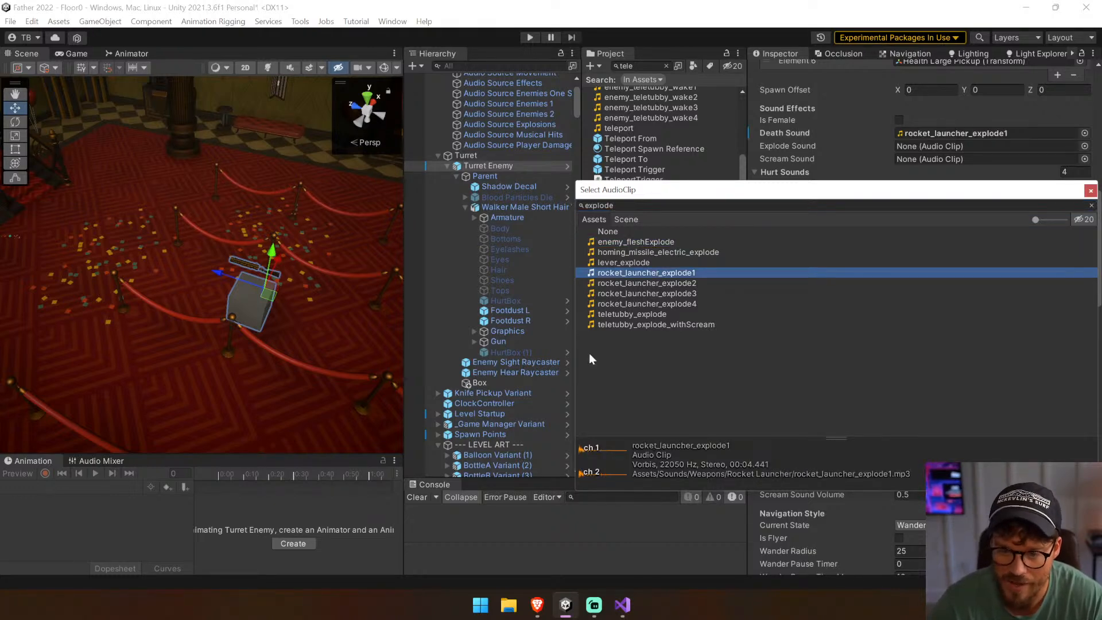
pyautogui.click(580, 453)
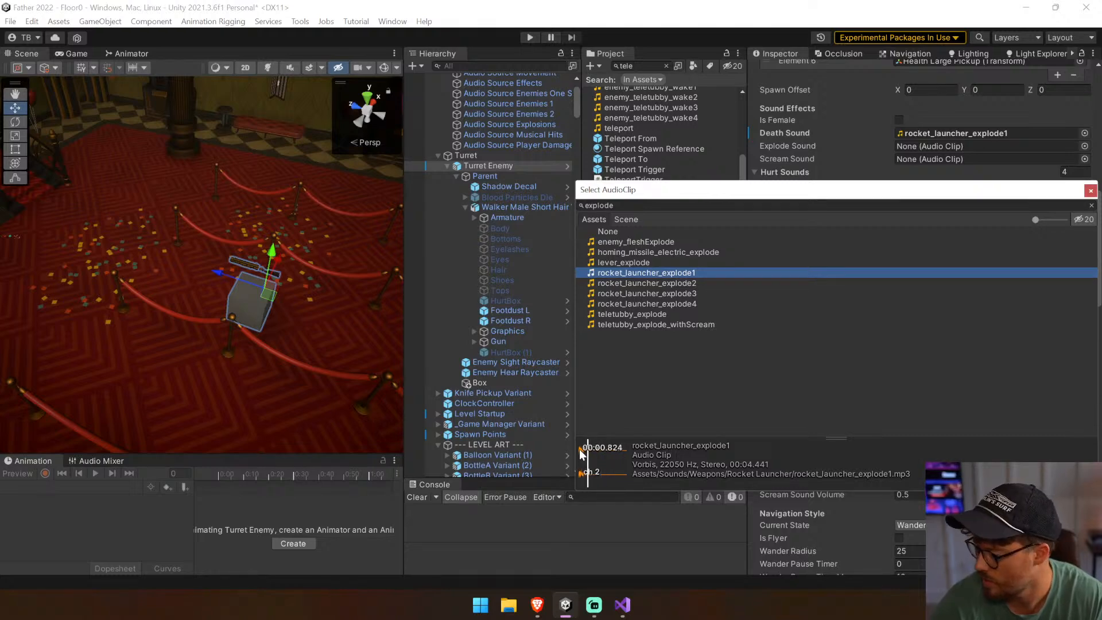
# Audition the other explosion clips and set the Death Sound to homing_missile_electric_explode
pyautogui.click(630, 299)
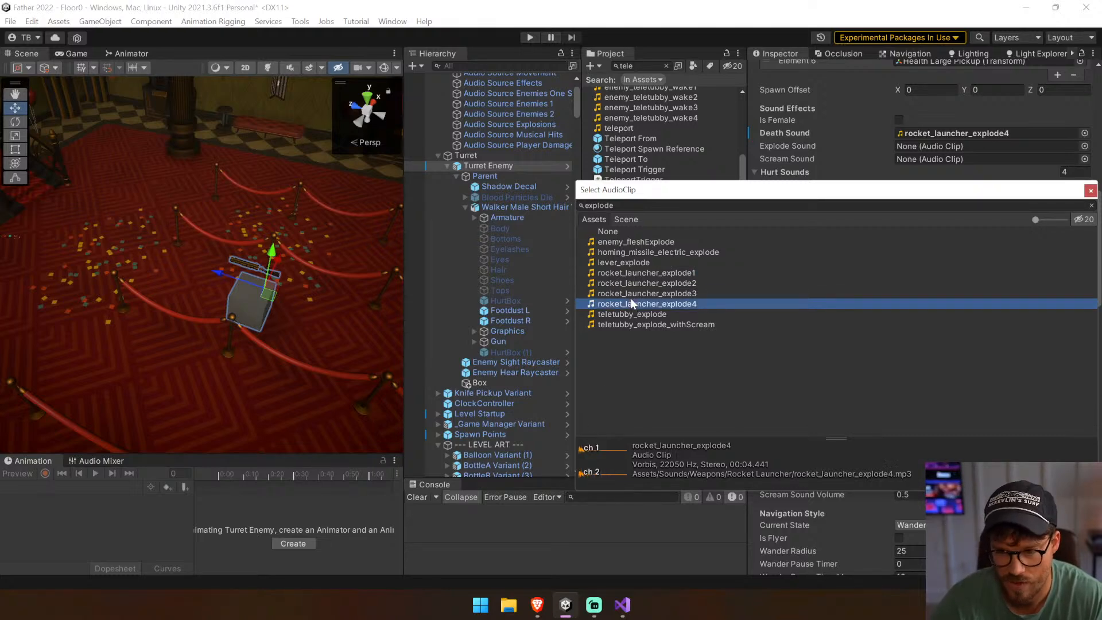
pyautogui.click(621, 315)
pyautogui.click(614, 263)
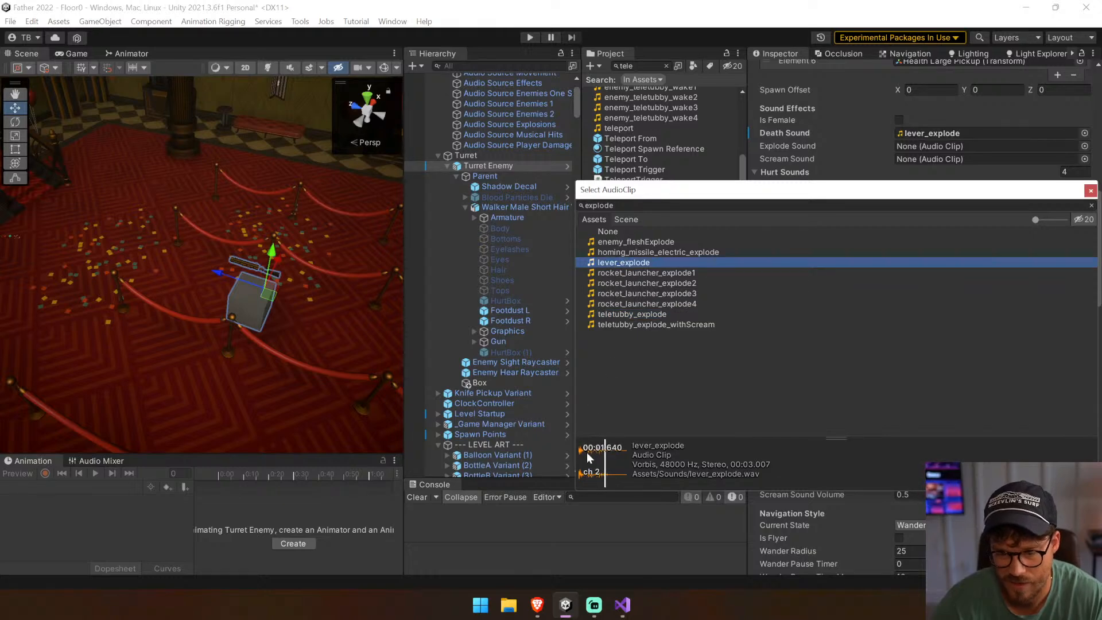
pyautogui.click(650, 252)
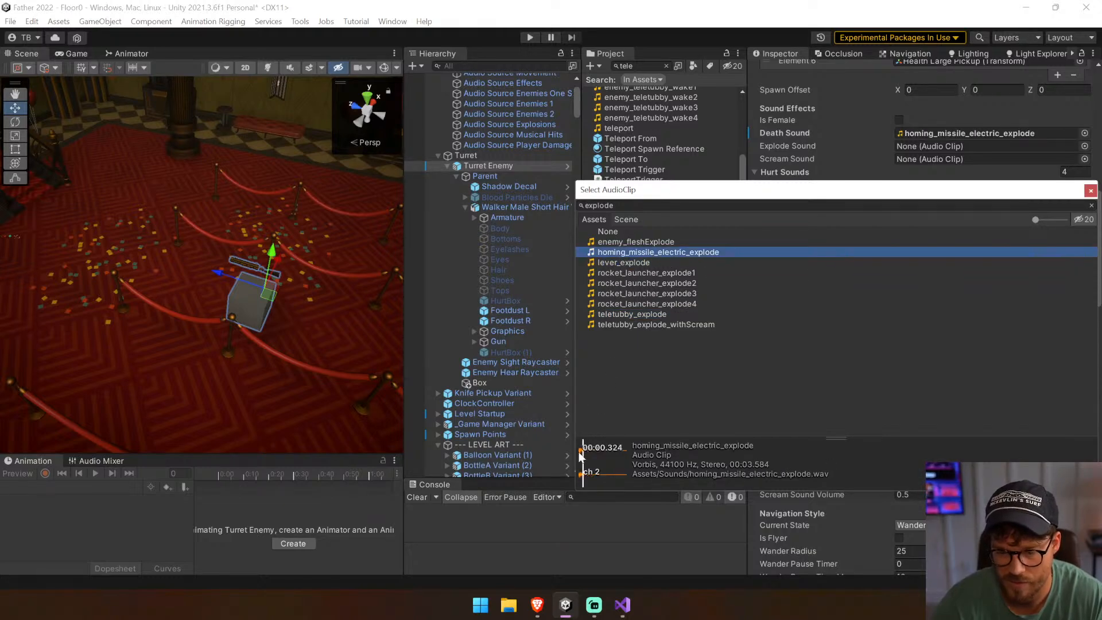
pyautogui.click(621, 241)
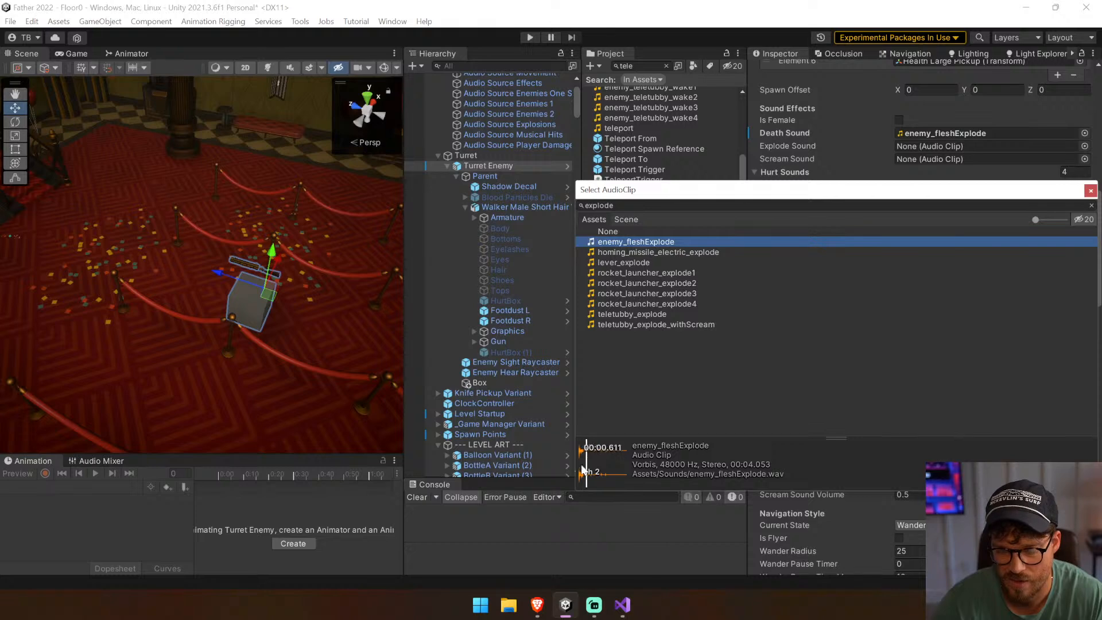
pyautogui.click(635, 252)
pyautogui.doubleClick(706, 251)
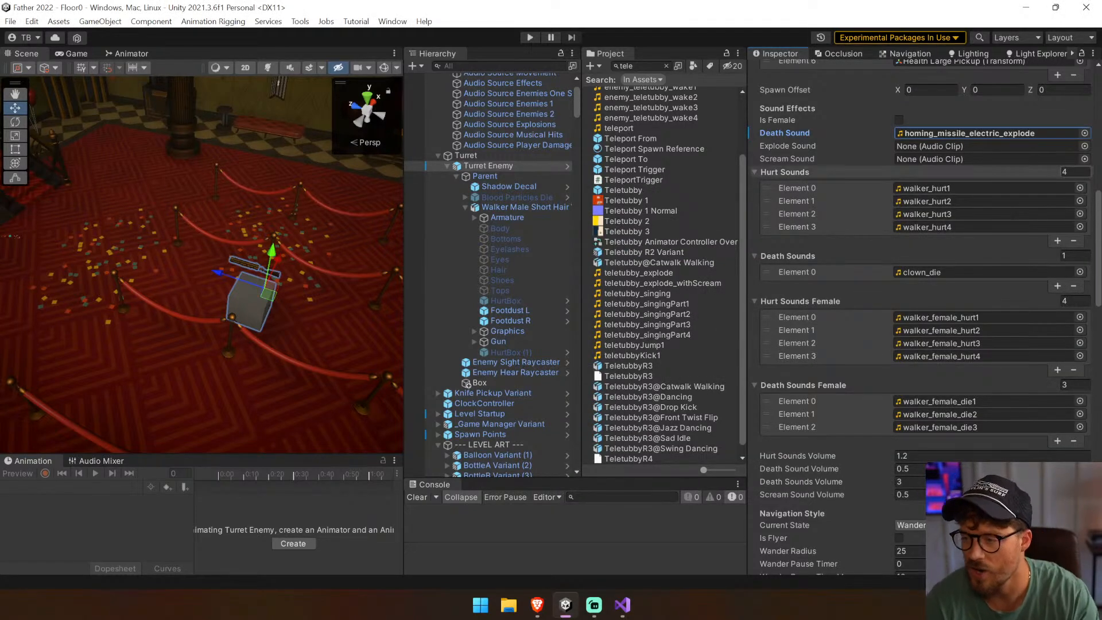
# Reduce Turret Enemy's Hurt Sounds to one element, search the clips for "metal" and "hit", and assign hitSound_break_grate
pyautogui.click(1060, 172)
pyautogui.write('1')
pyautogui.press('Return')
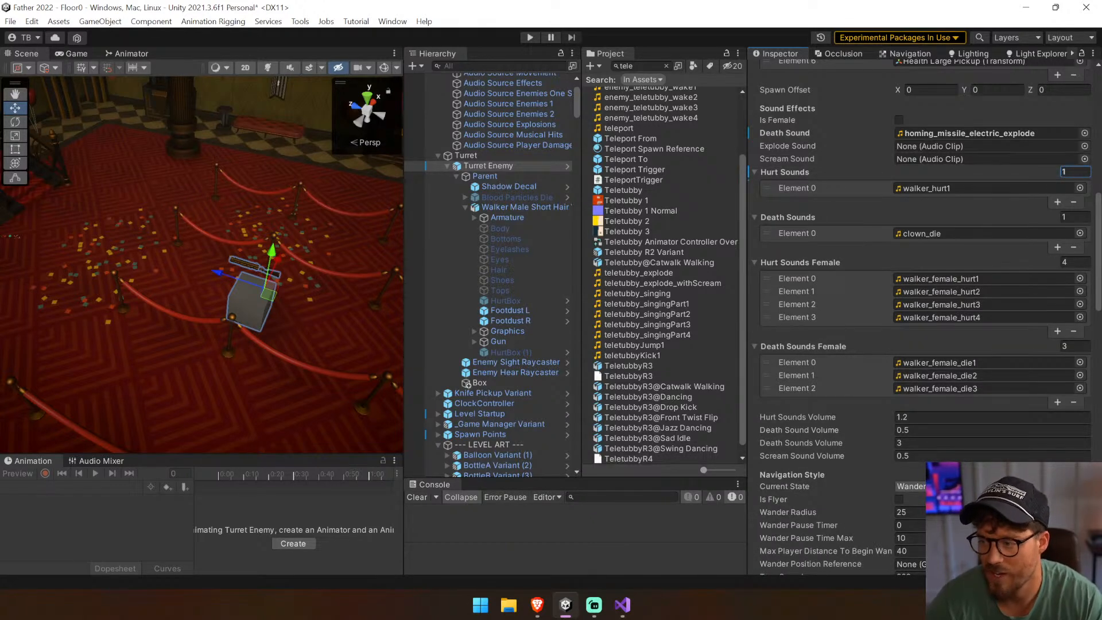
pyautogui.click(1079, 189)
pyautogui.write('metal')
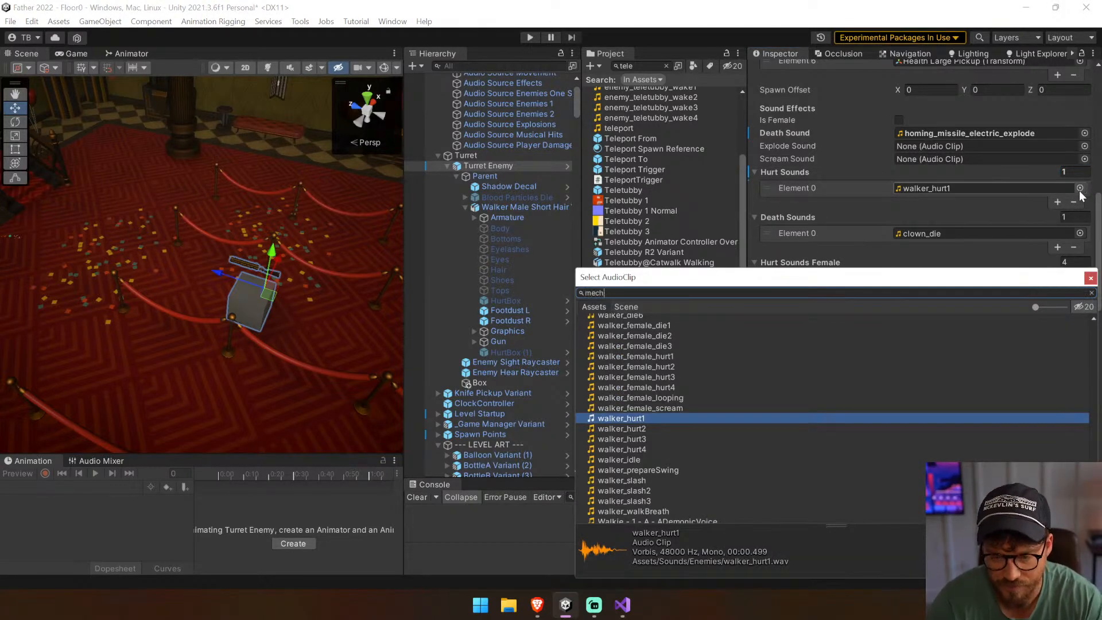
pyautogui.click(638, 339)
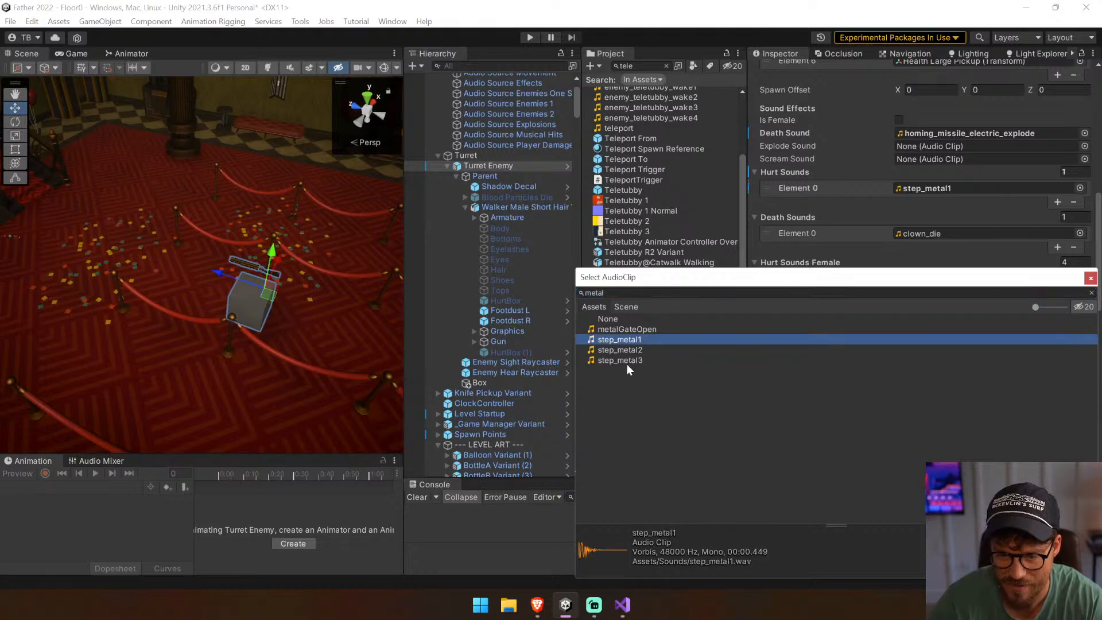
pyautogui.doubleClick(598, 293)
pyautogui.write('ht')
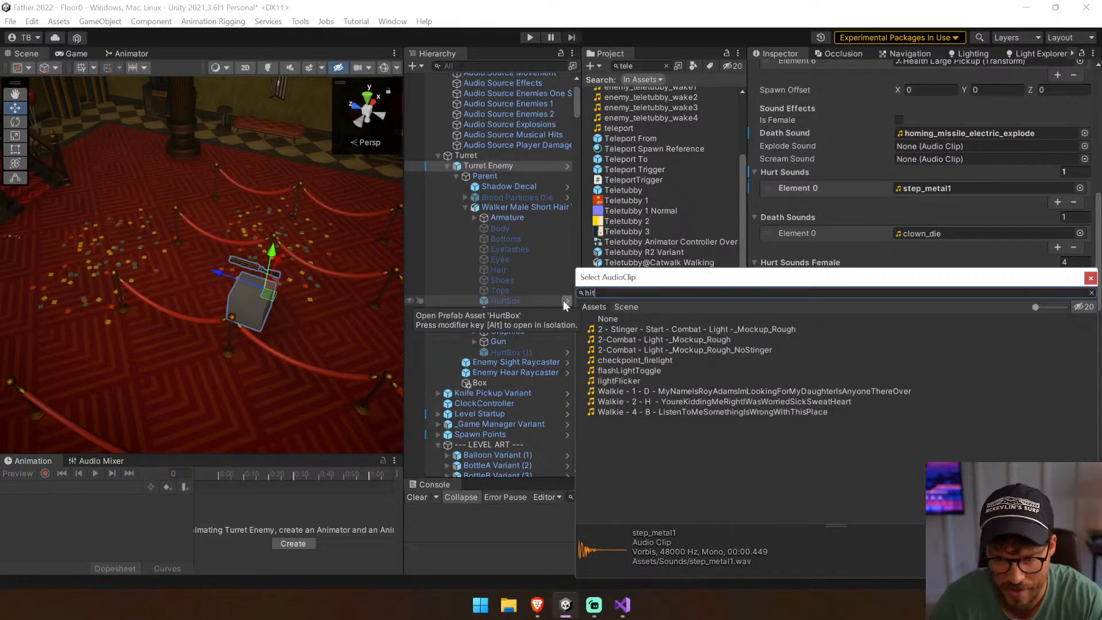
pyautogui.write('t')
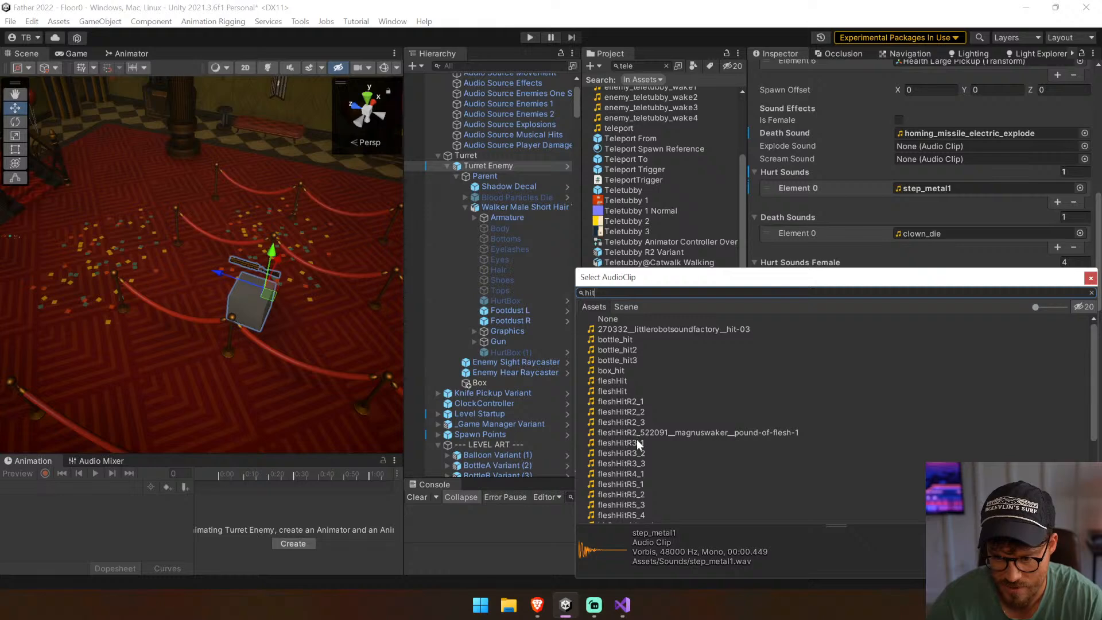
pyautogui.scroll(-5, 636, 439)
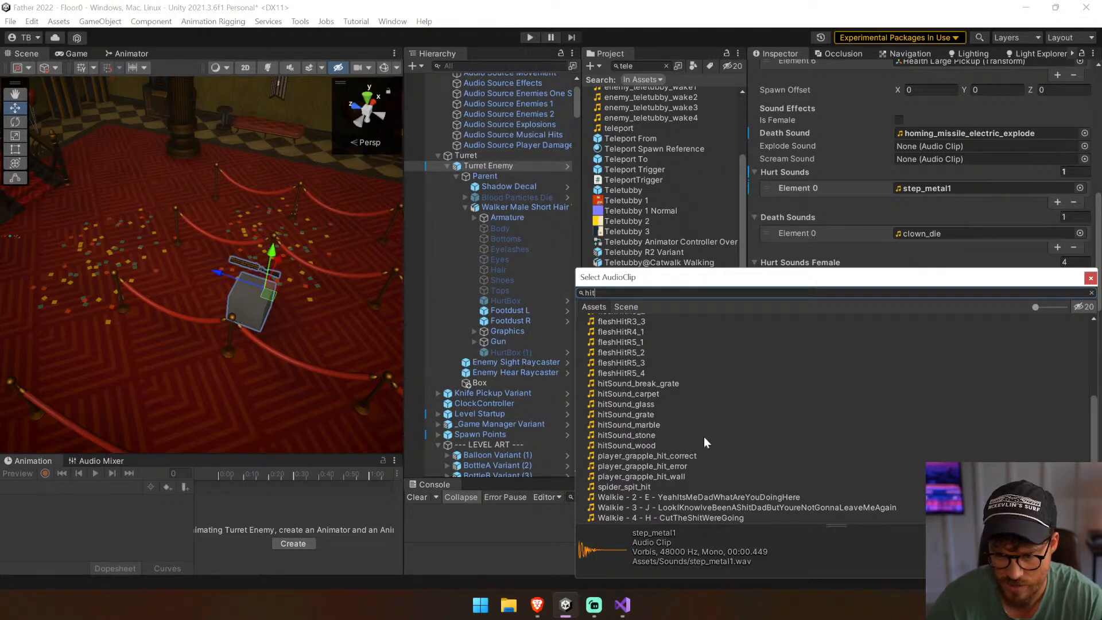
pyautogui.doubleClick(664, 383)
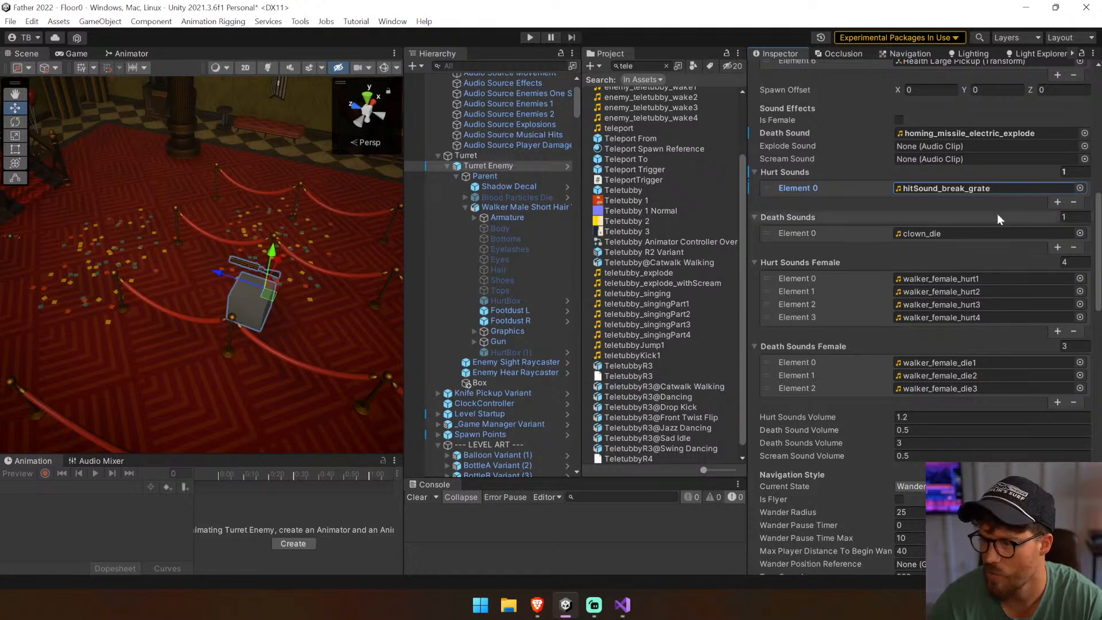
# Try four Hurt Sounds elements, locate the assigned clip in the project, and reduce the list back to one
pyautogui.click(1057, 172)
pyautogui.write('4')
pyautogui.press('Return')
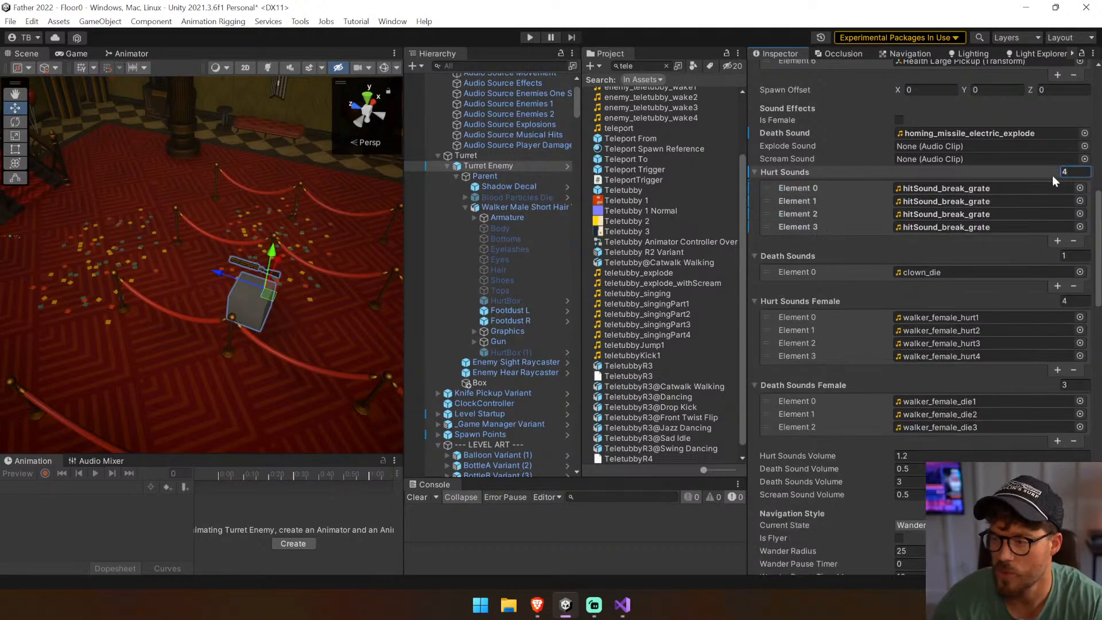
pyautogui.click(992, 187)
pyautogui.scroll(-3, 637, 370)
pyautogui.click(1036, 168)
pyautogui.write('1')
pyautogui.press('Return')
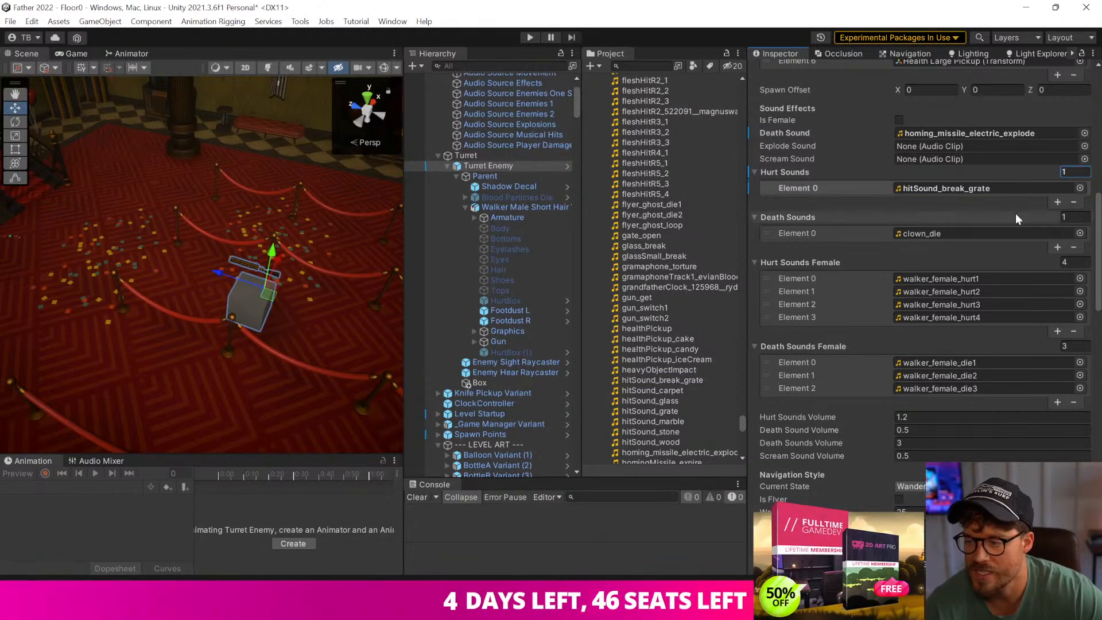
# Empty the Death Sounds, Hurt Sounds Female and Death Sounds Female lists by setting each size to 0
pyautogui.click(1069, 217)
pyautogui.write('0')
pyautogui.press('Return')
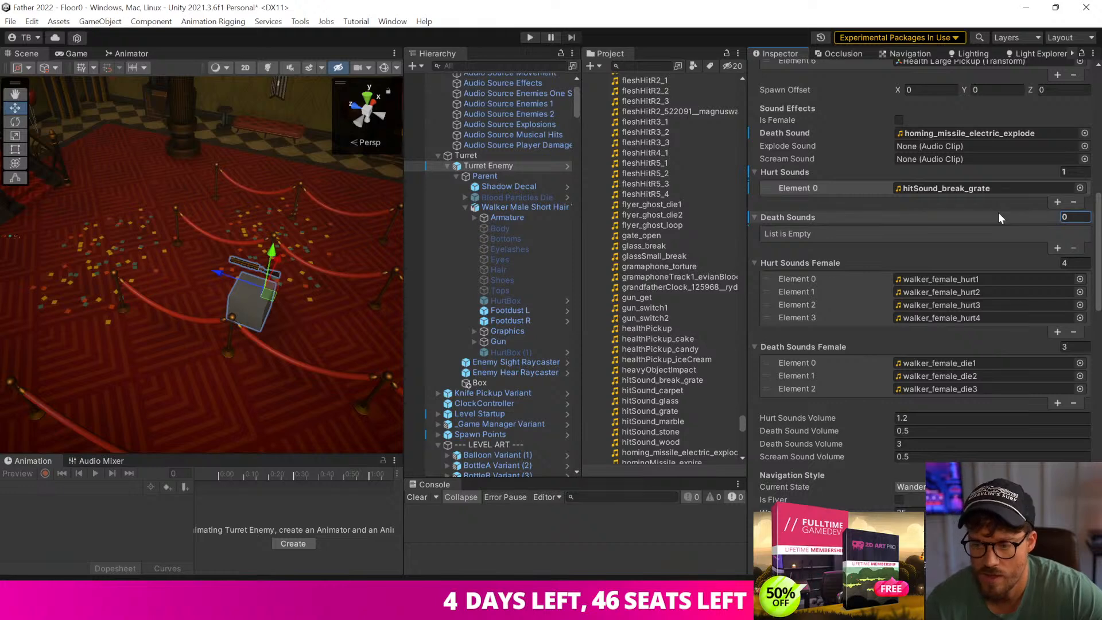
pyautogui.press('Tab')
pyautogui.write('0')
pyautogui.press('Return')
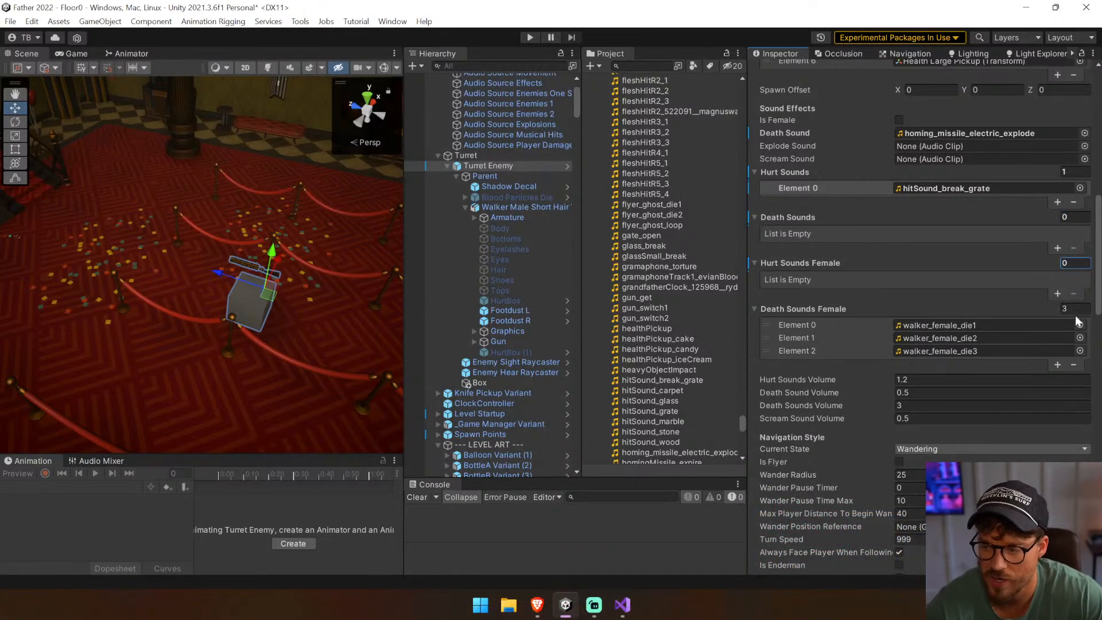
pyautogui.press('Tab')
pyautogui.write('0')
pyautogui.press('Return')
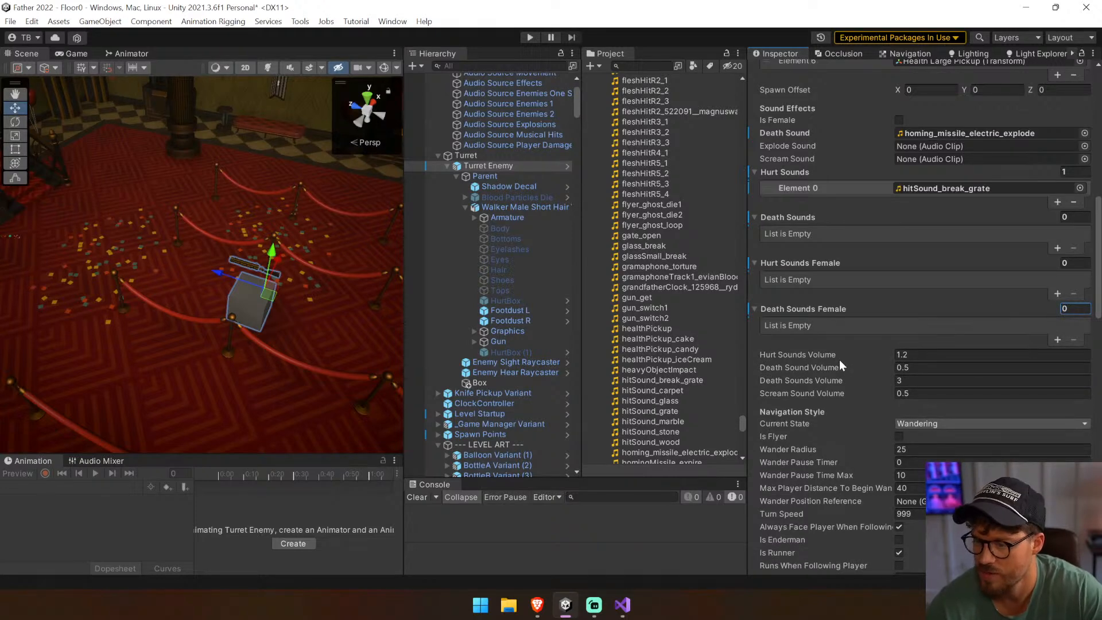
# Set Turret Enemy's Death Sound Volume to 1 and its Death Sounds Volume to 0
pyautogui.click(933, 367)
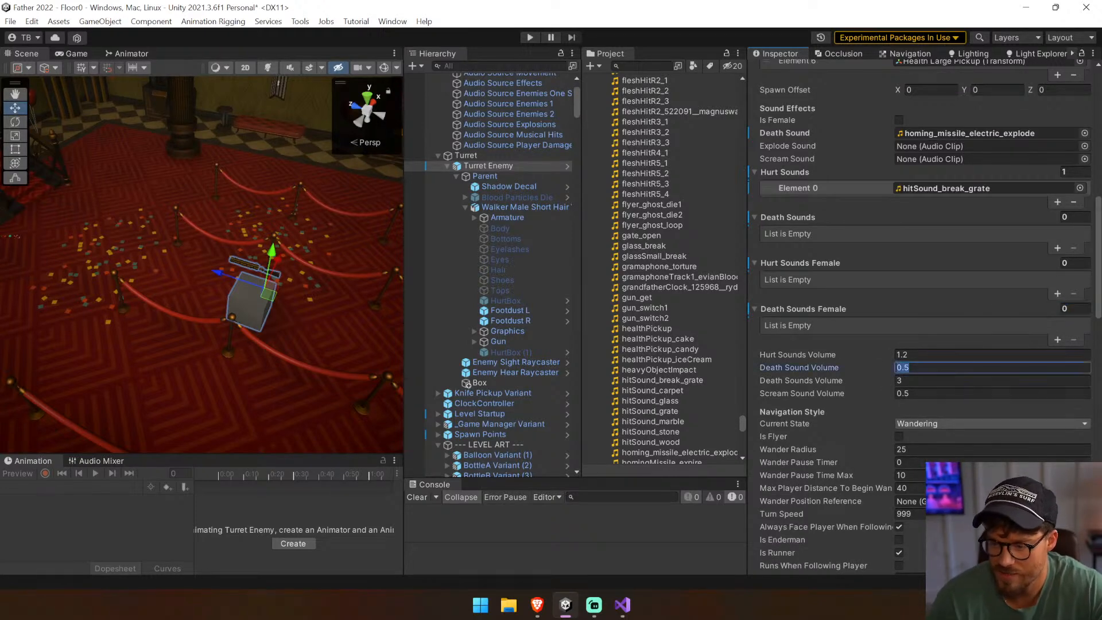
pyautogui.write('1')
pyautogui.press('Tab')
pyautogui.write('0')
pyautogui.press('Return')
pyautogui.scroll(-3, 860, 384)
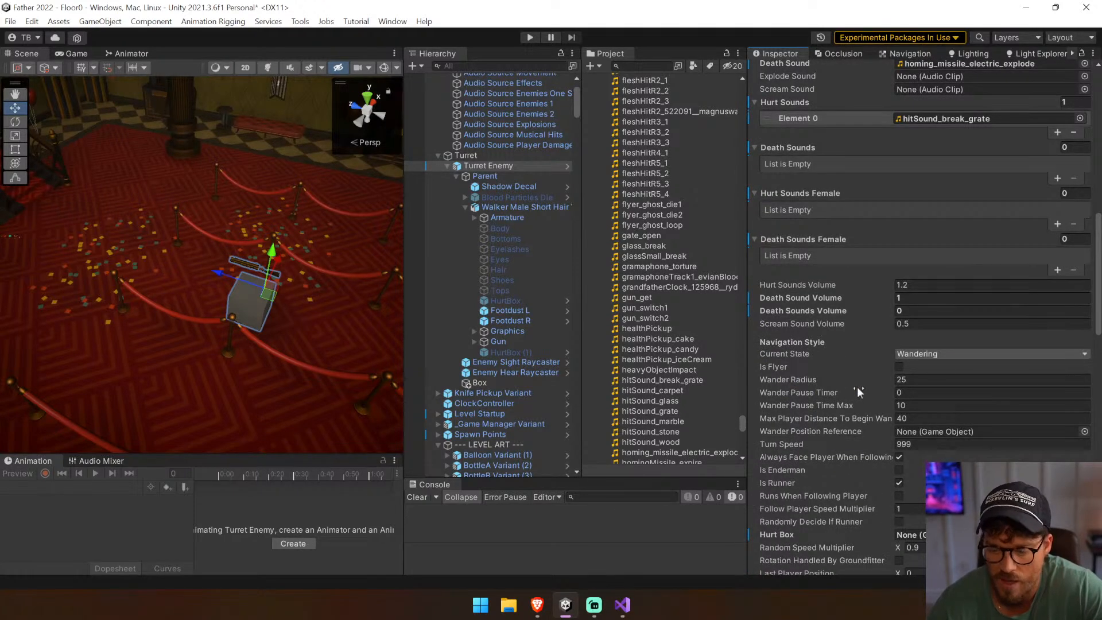
# Empty Turret Enemy's Awaken Female Sounds list by setting its size to 0
pyautogui.scroll(15, 851, 391)
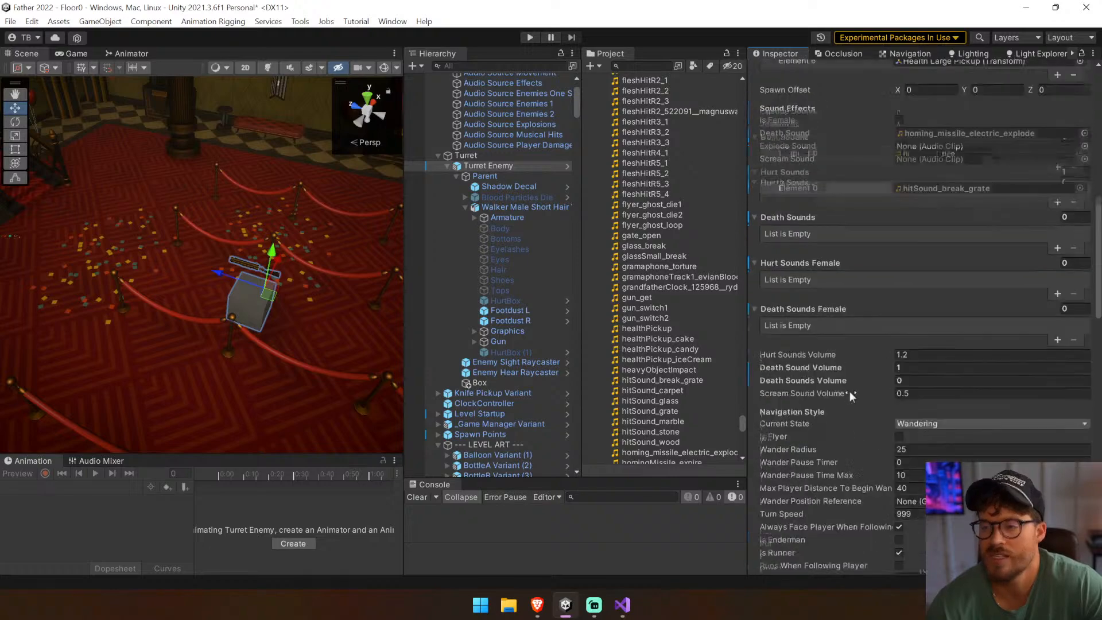
pyautogui.scroll(15, 846, 388)
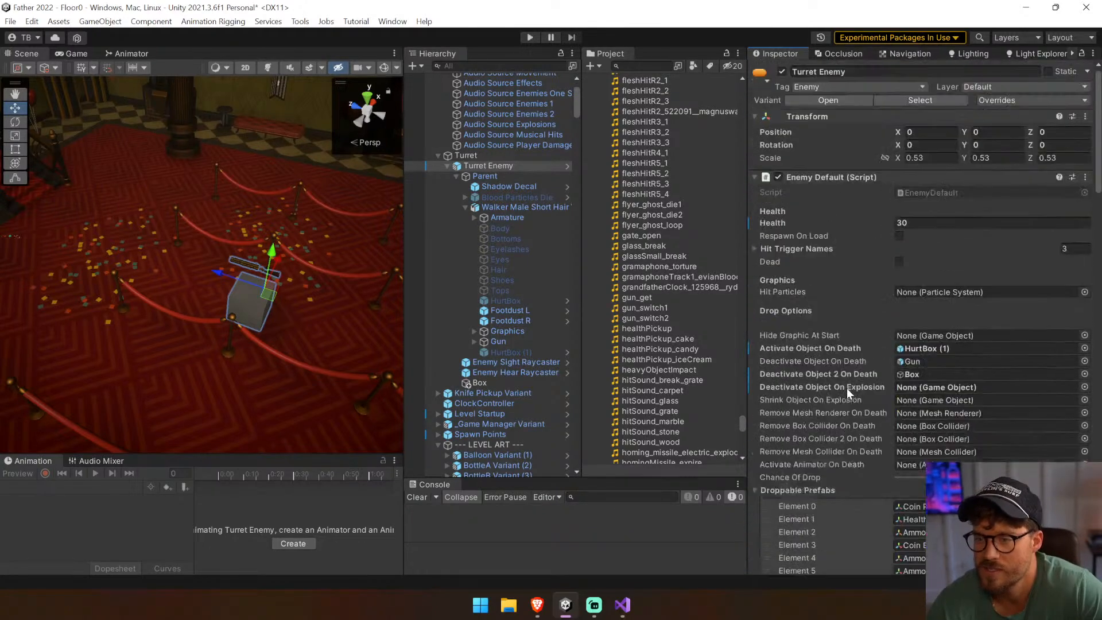
pyautogui.scroll(-20, 846, 388)
pyautogui.scroll(6, 846, 388)
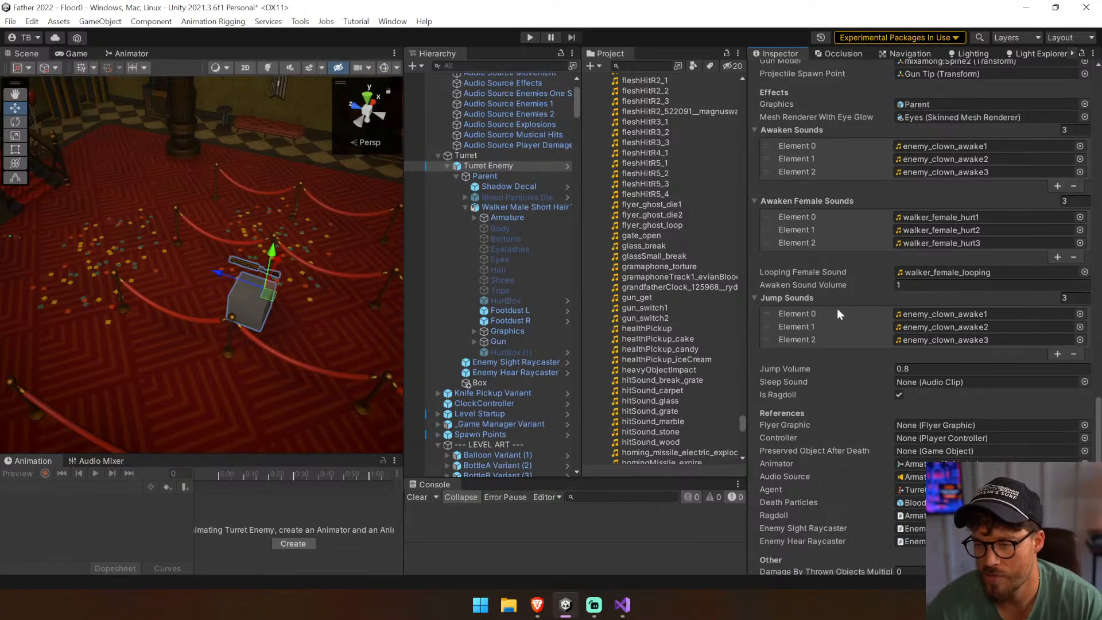
pyautogui.click(1068, 202)
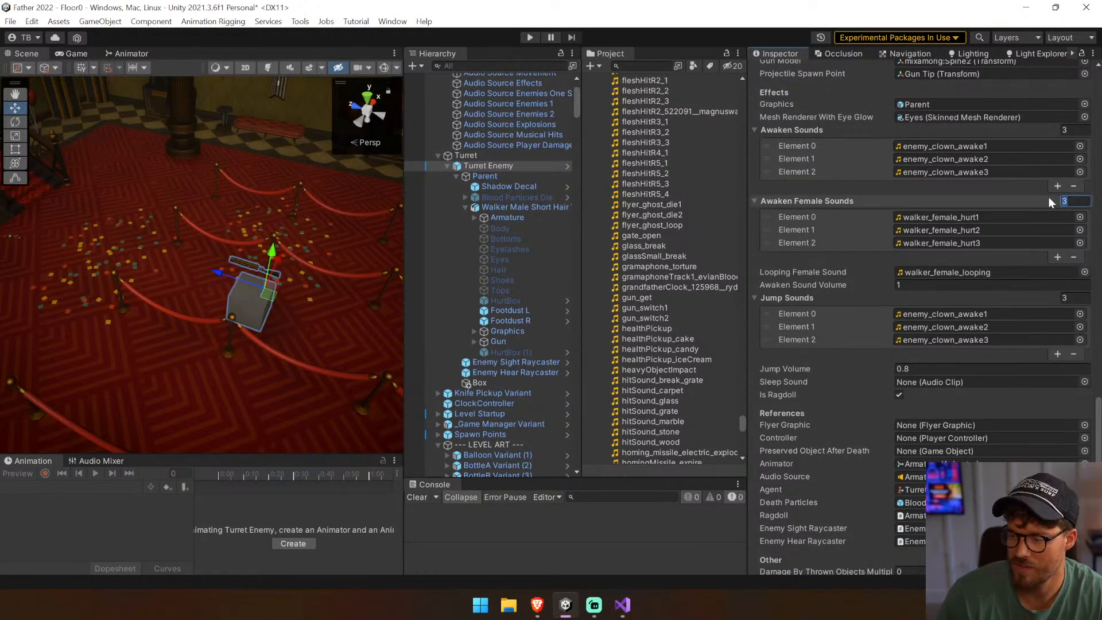
pyautogui.write('0')
pyautogui.press('Return')
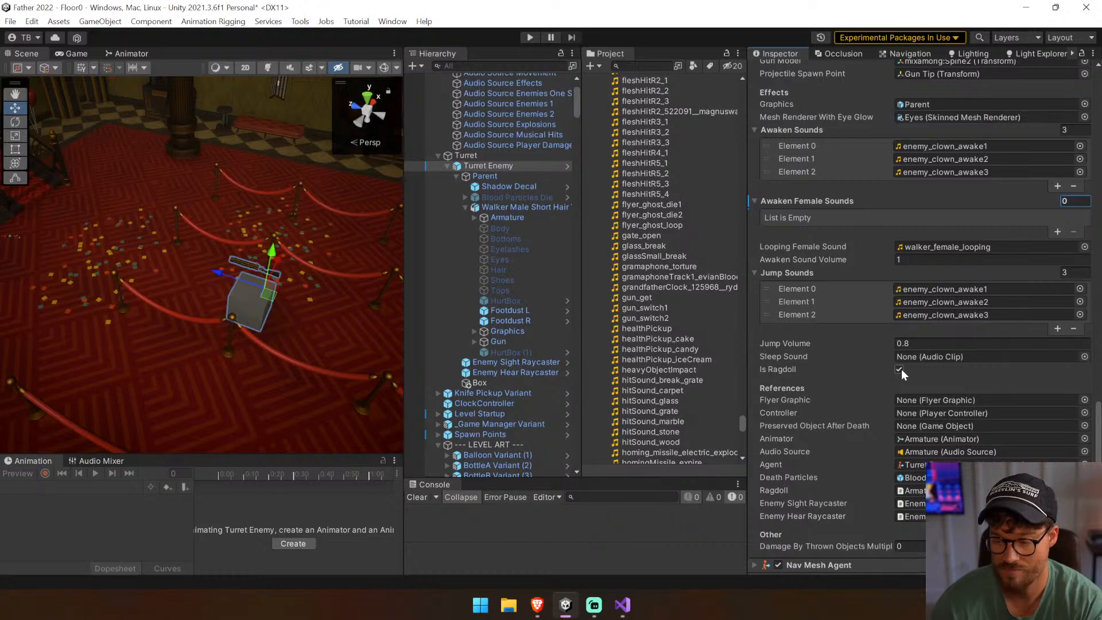
# Select the Turret parent, play the scene in a wider game view to check the turret in the lobby, and stop
pyautogui.click(488, 144)
pyautogui.click(494, 154)
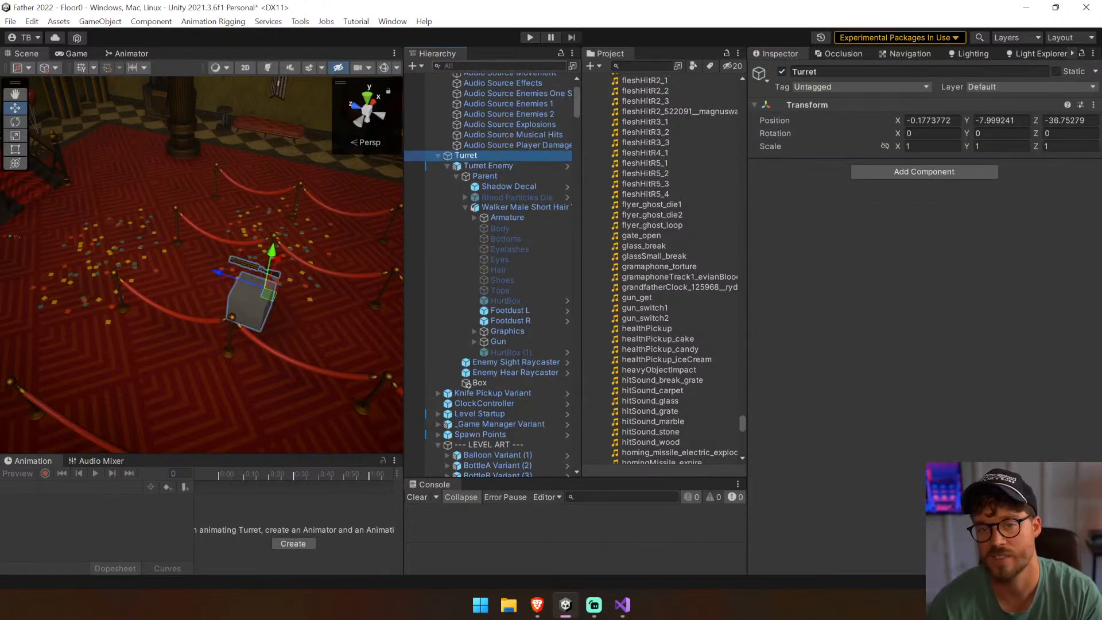
pyautogui.click(531, 38)
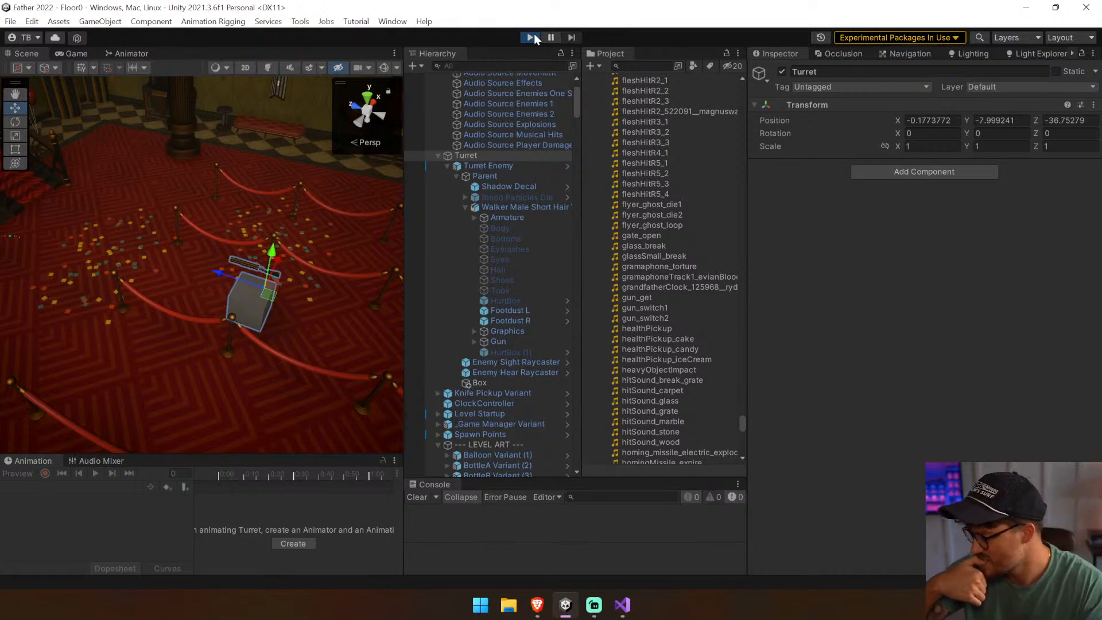
pyautogui.moveTo(404, 373); pyautogui.dragTo(503, 362)
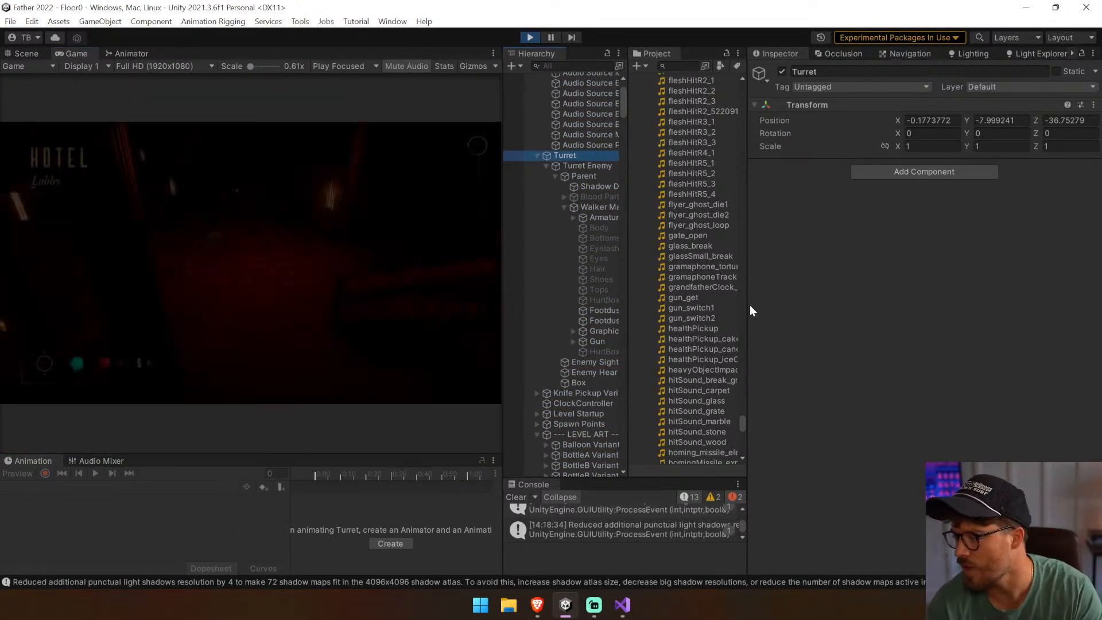
pyautogui.click(356, 282)
pyautogui.press('w')
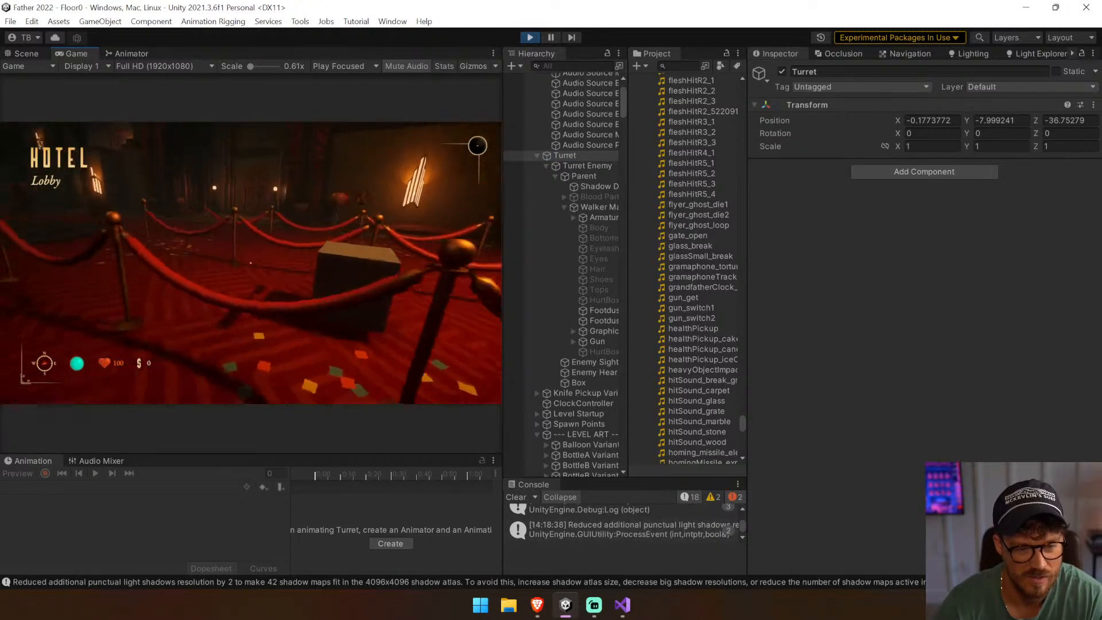
pyautogui.press('s')
pyautogui.press('d')
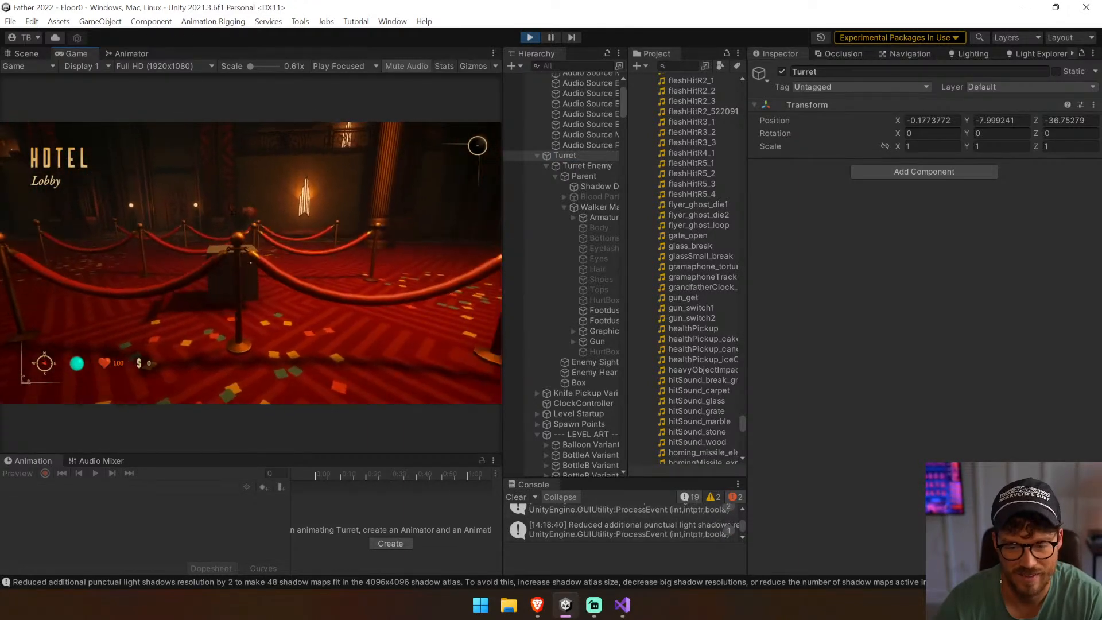
pyautogui.hotkey('ctrl', 'p')
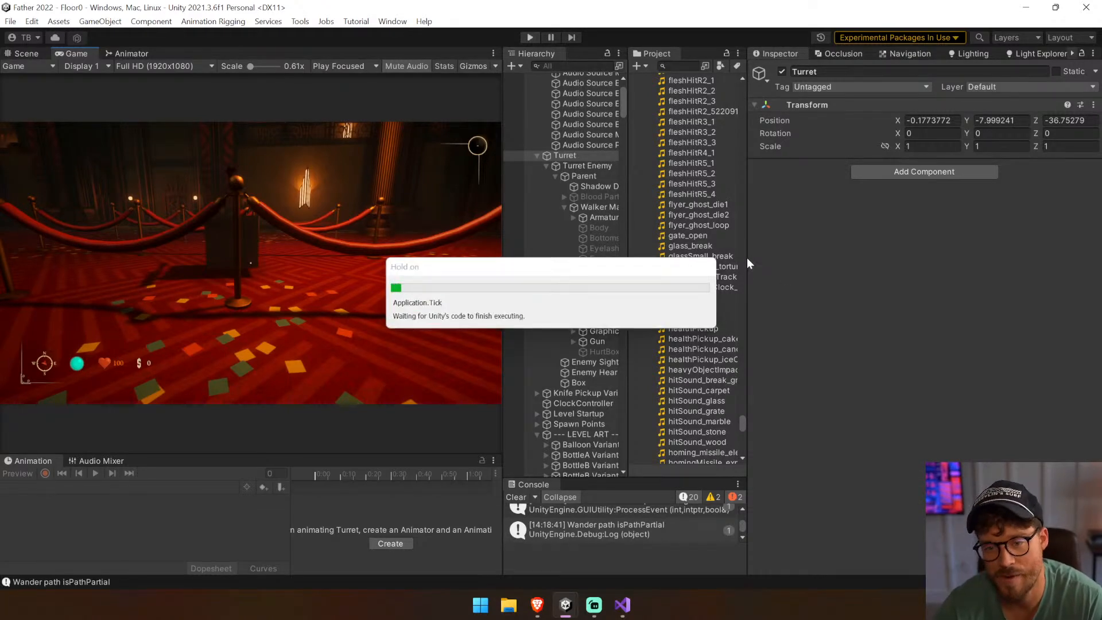
# Move Box out of Turret Enemy to sit directly under the Turret parent, and select Turret Enemy in the scene
pyautogui.moveTo(579, 382); pyautogui.dragTo(639, 162)
pyautogui.click(547, 176)
pyautogui.click(572, 167)
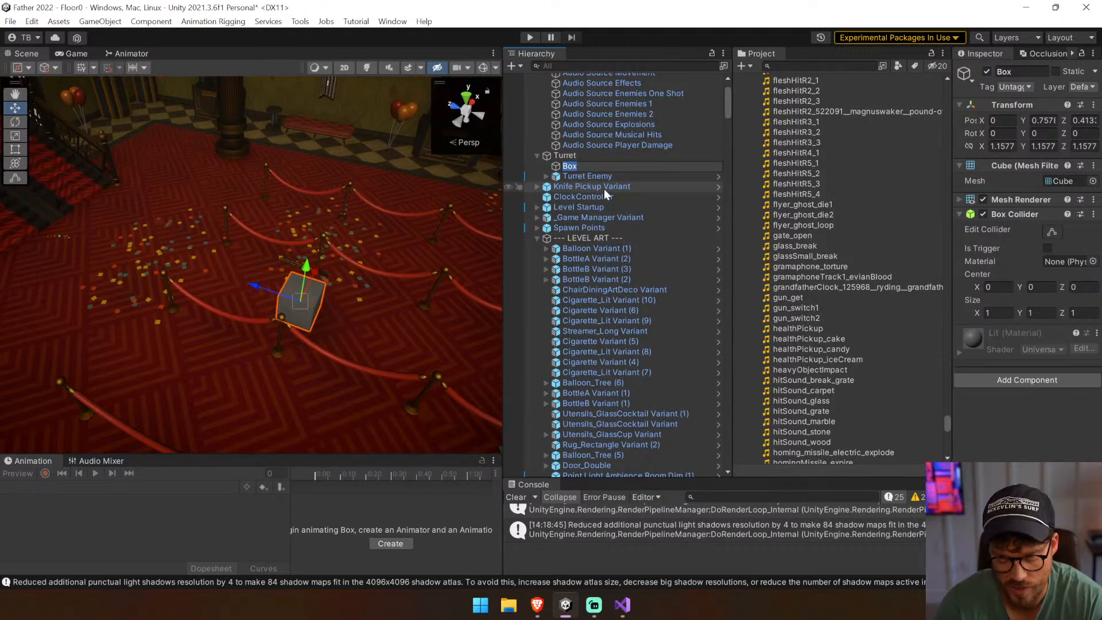
pyautogui.click(596, 198)
pyautogui.click(597, 176)
pyautogui.click(591, 167)
pyautogui.moveTo(303, 270); pyautogui.dragTo(555, 157, button='right')
pyautogui.click(278, 251)
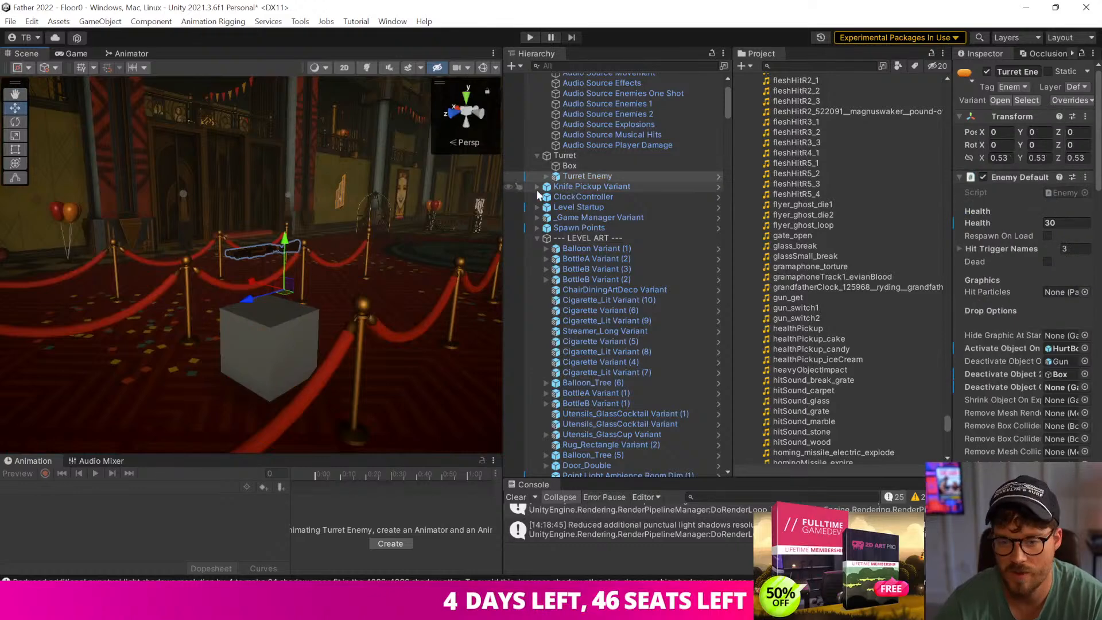
# Play the scene and circle the turret in the lobby to check how it tracks the player on its fixed base
pyautogui.click(528, 38)
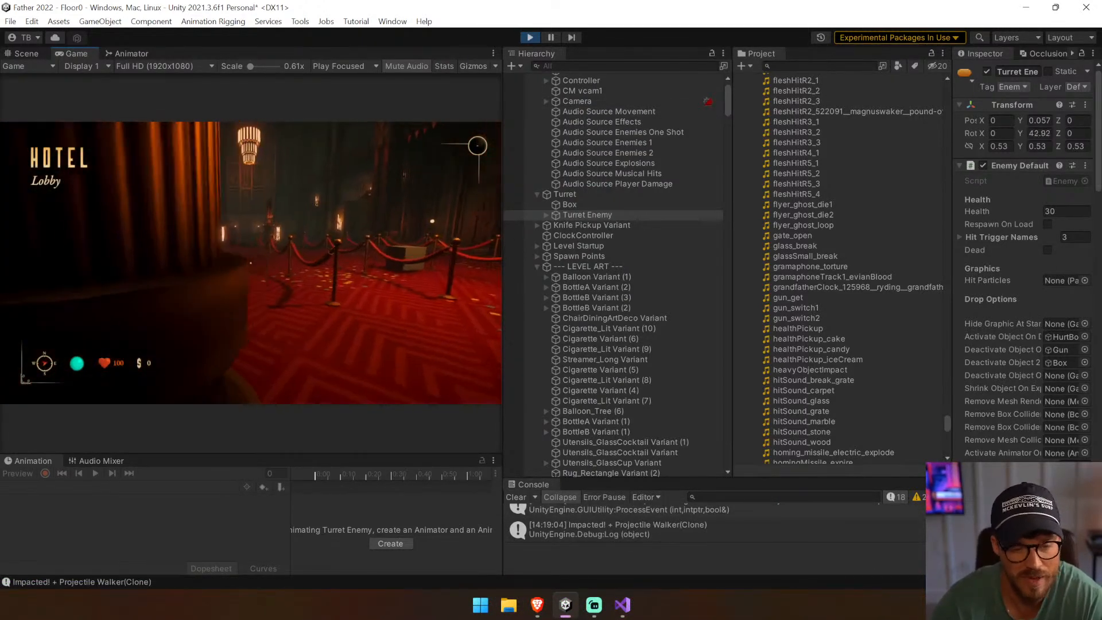
pyautogui.press('w')
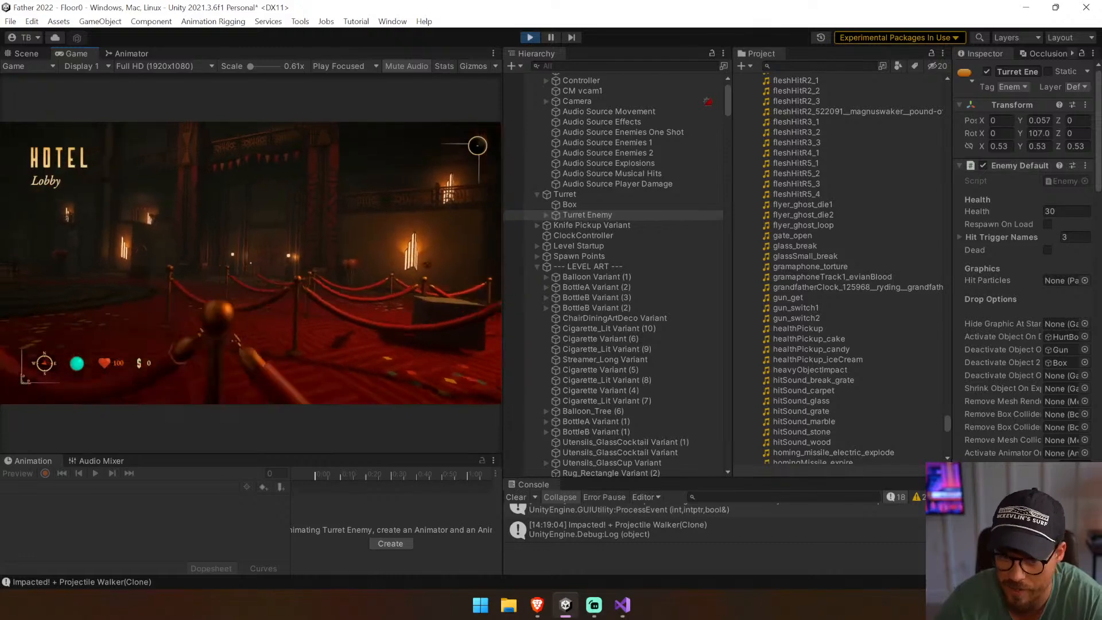
pyautogui.press('d')
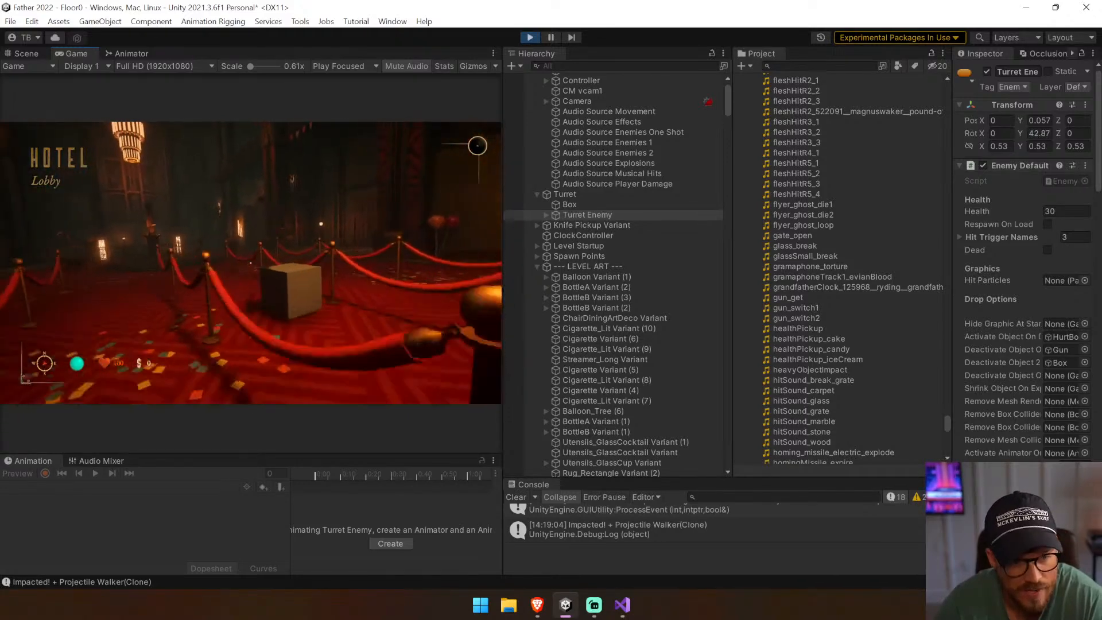
pyautogui.press('d')
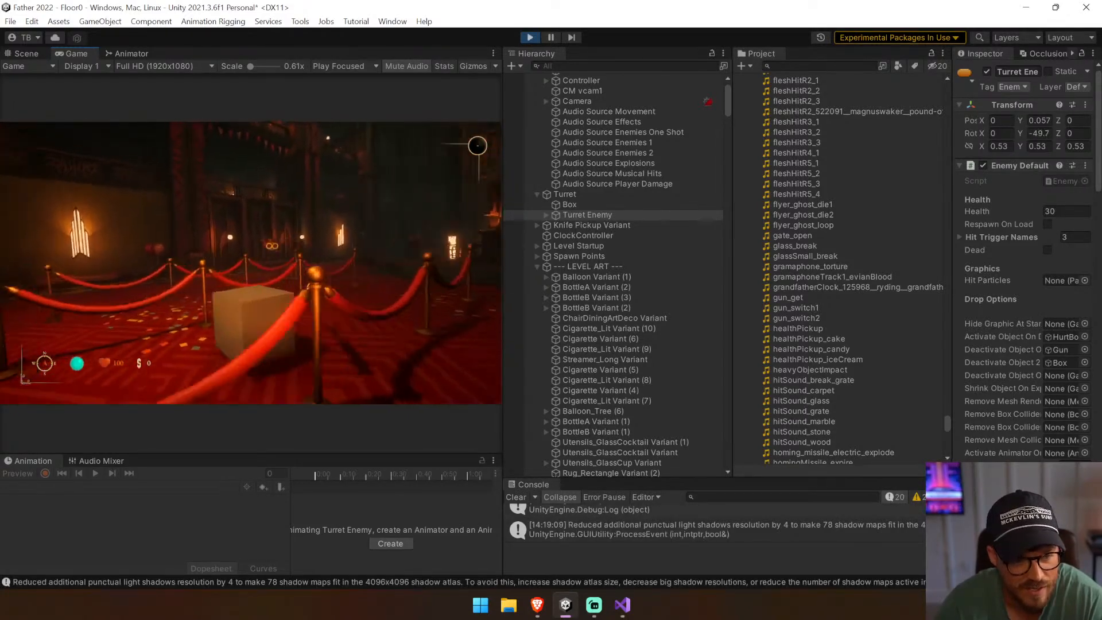
pyautogui.press('d')
pyautogui.press('a')
pyautogui.press('a')
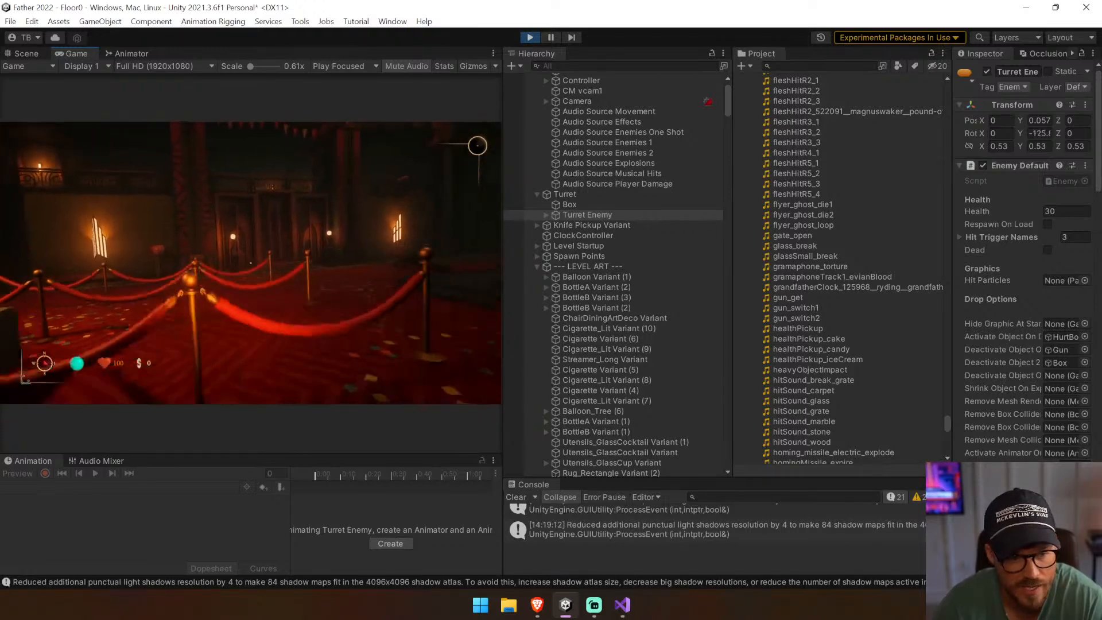
pyautogui.press('d')
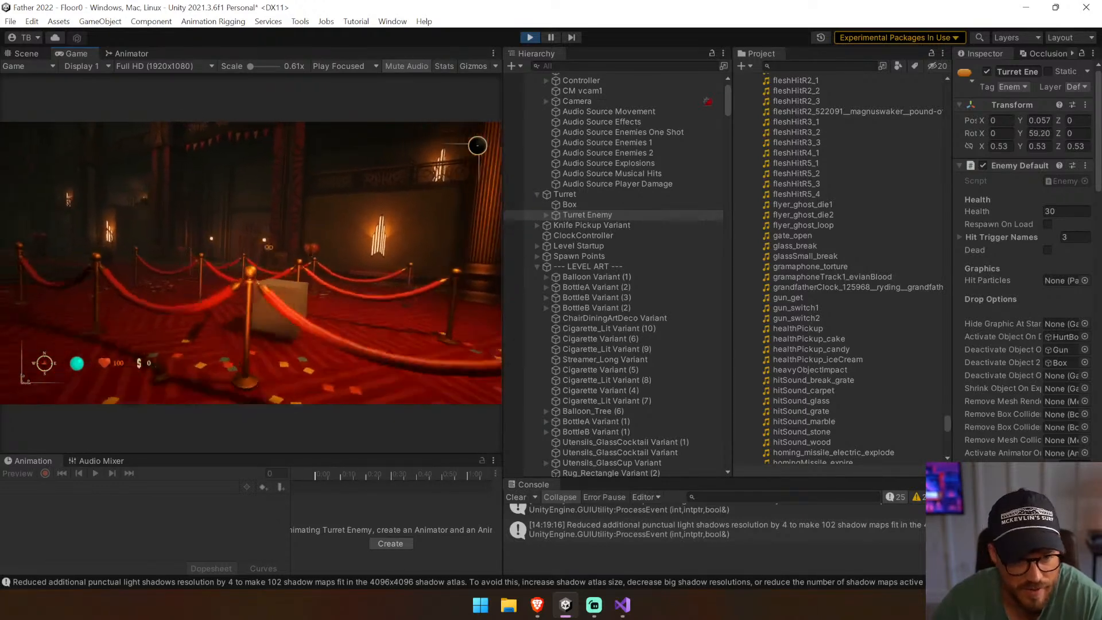
pyautogui.press('a')
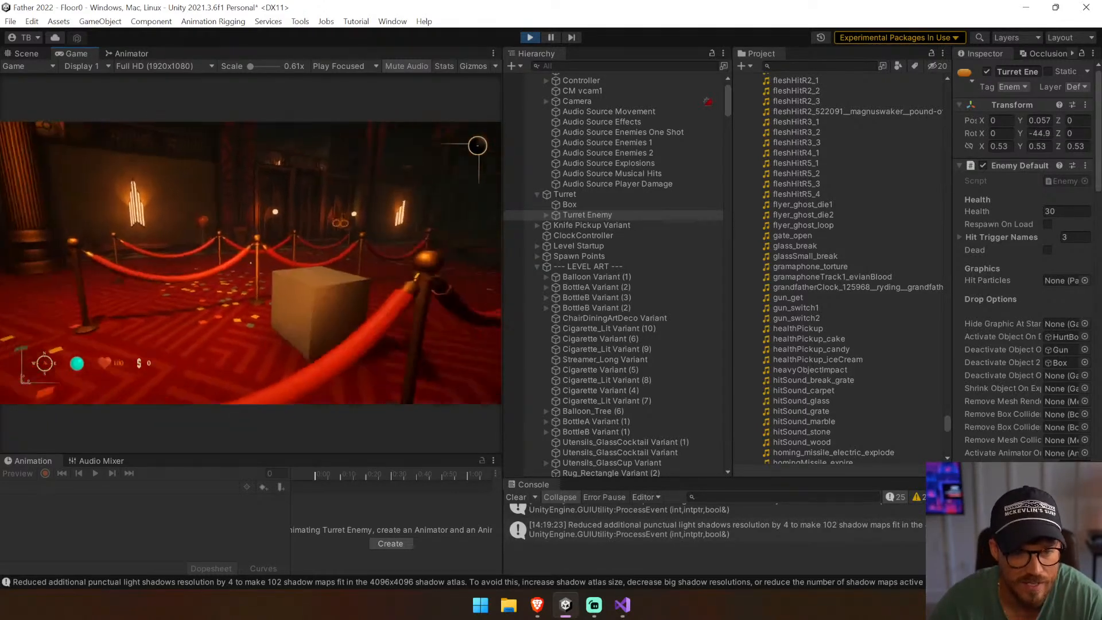
pyautogui.press('w')
pyautogui.press('2')
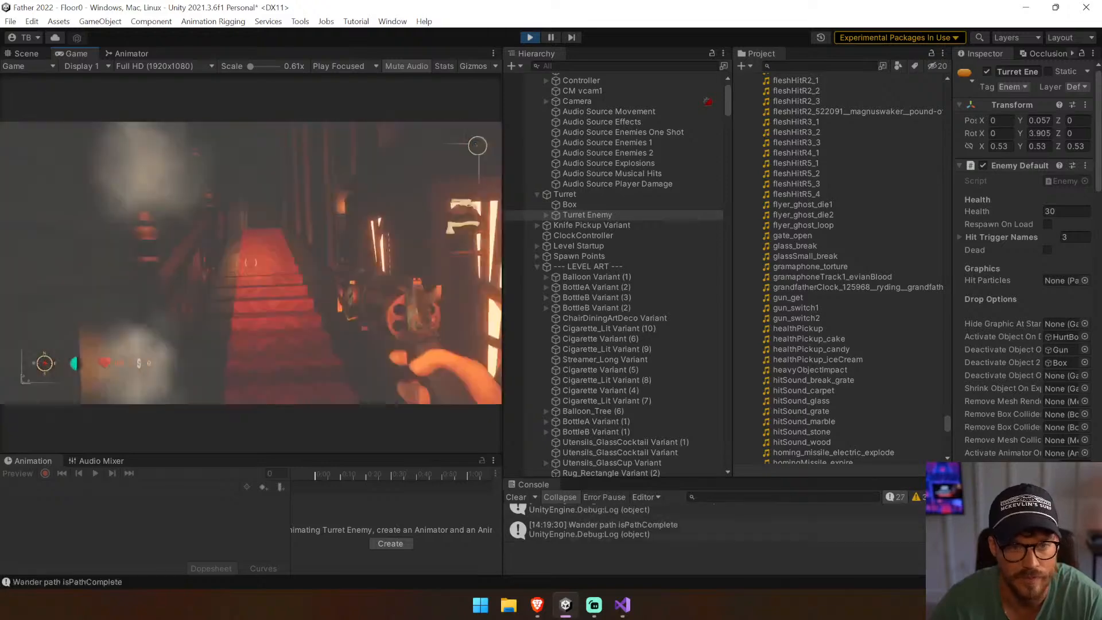
# Unmute the game audio, approach the turret, and attack it with the axe to test its death
pyautogui.click(413, 69)
pyautogui.click(378, 172)
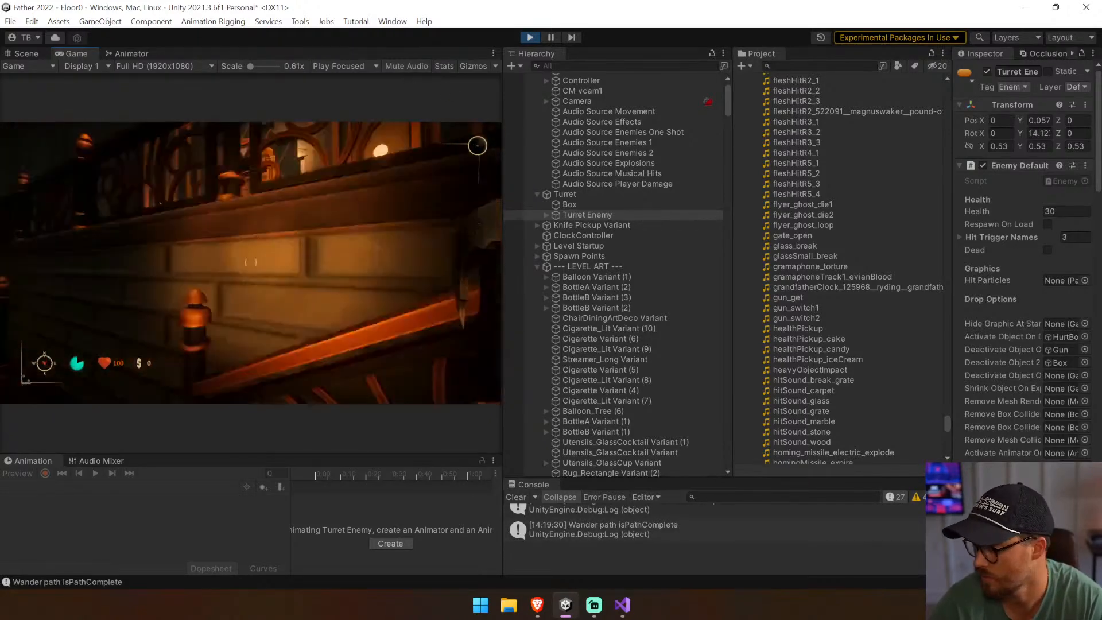
pyautogui.press('w')
pyautogui.press('w')
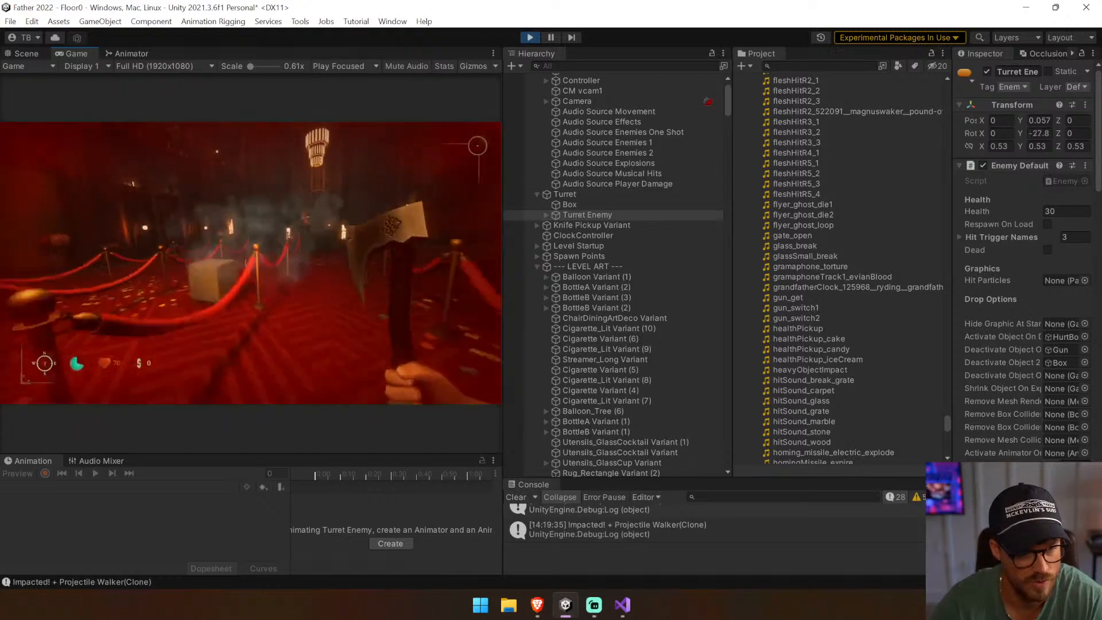
pyautogui.press('w')
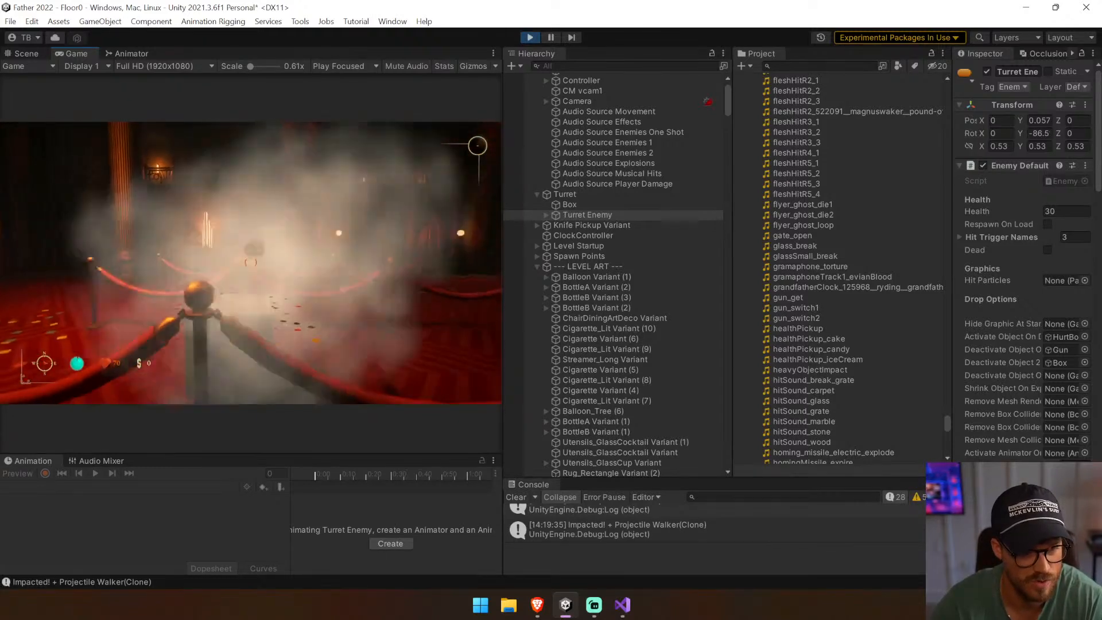
pyautogui.press('w')
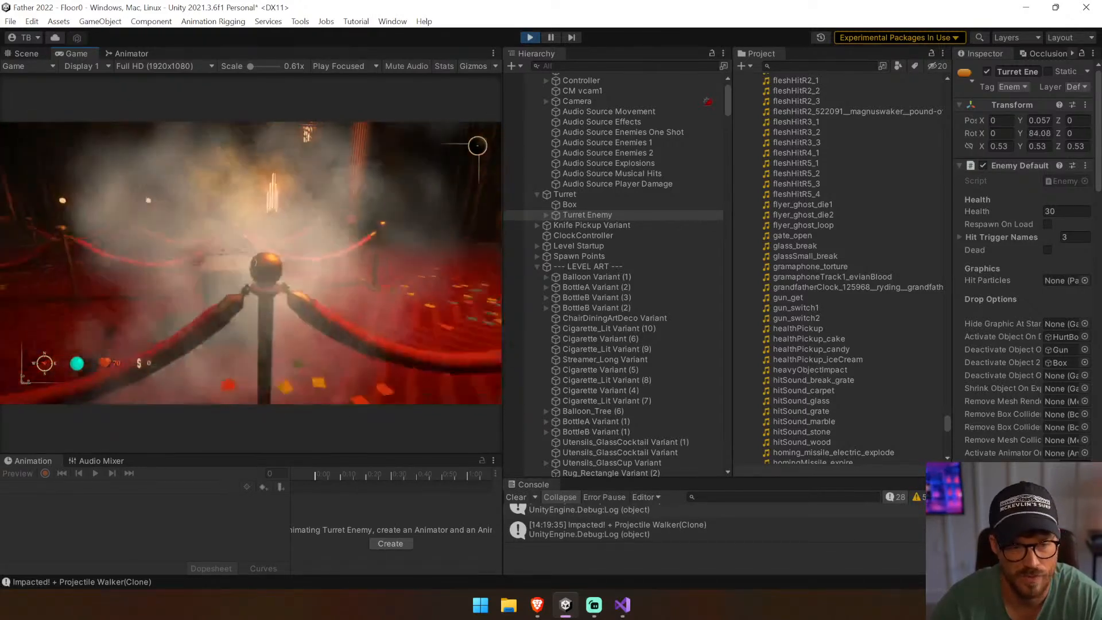
pyautogui.press('w')
pyautogui.click(251, 263)
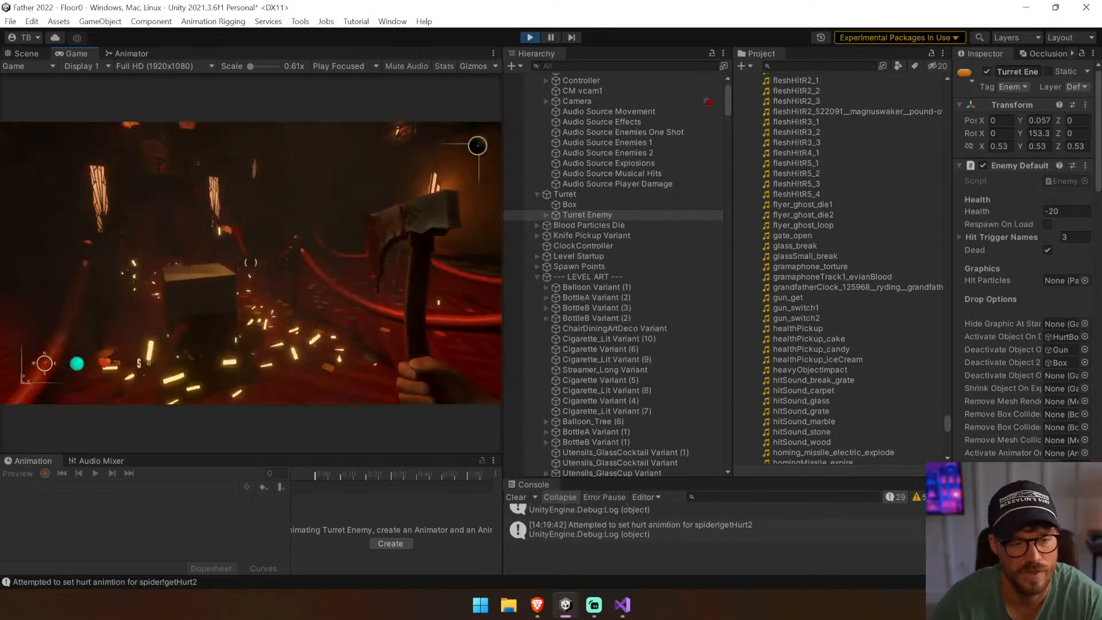
pyautogui.press('w')
pyautogui.click(251, 263)
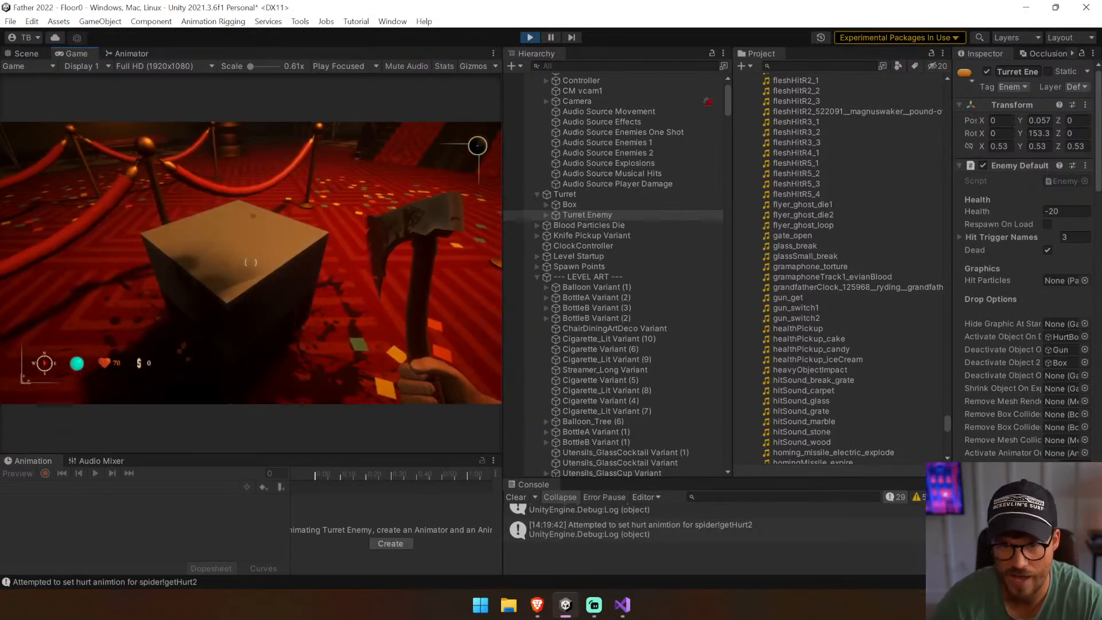
# Inspect the objects spawned under Box during play and stop the game
pyautogui.press('Escape')
pyautogui.click(546, 205)
pyautogui.click(575, 214)
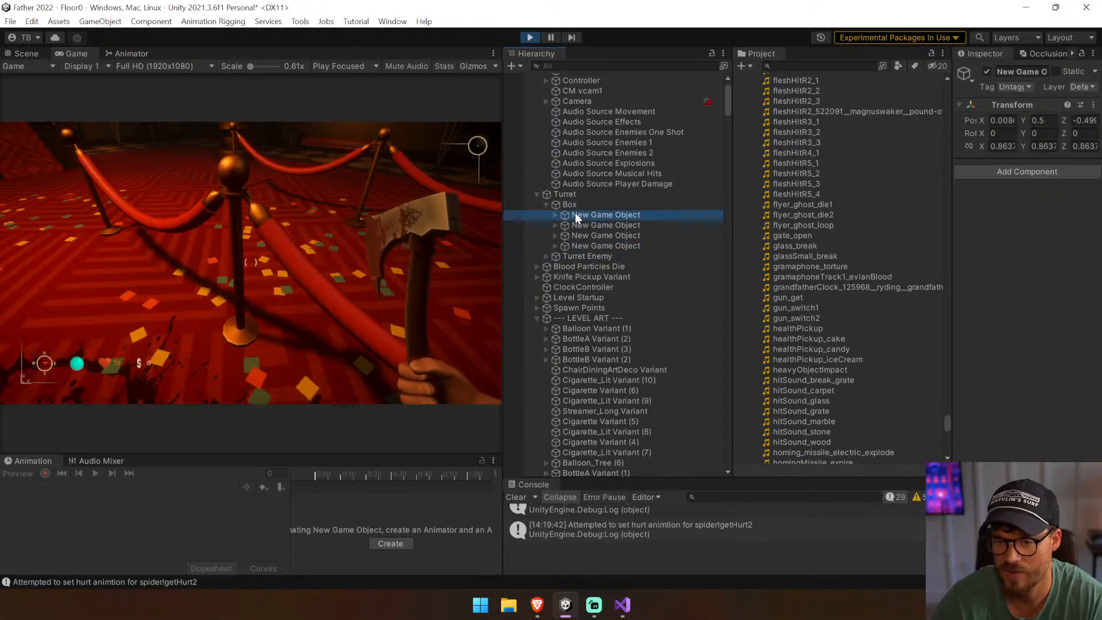
pyautogui.click(555, 214)
pyautogui.click(582, 227)
pyautogui.click(560, 236)
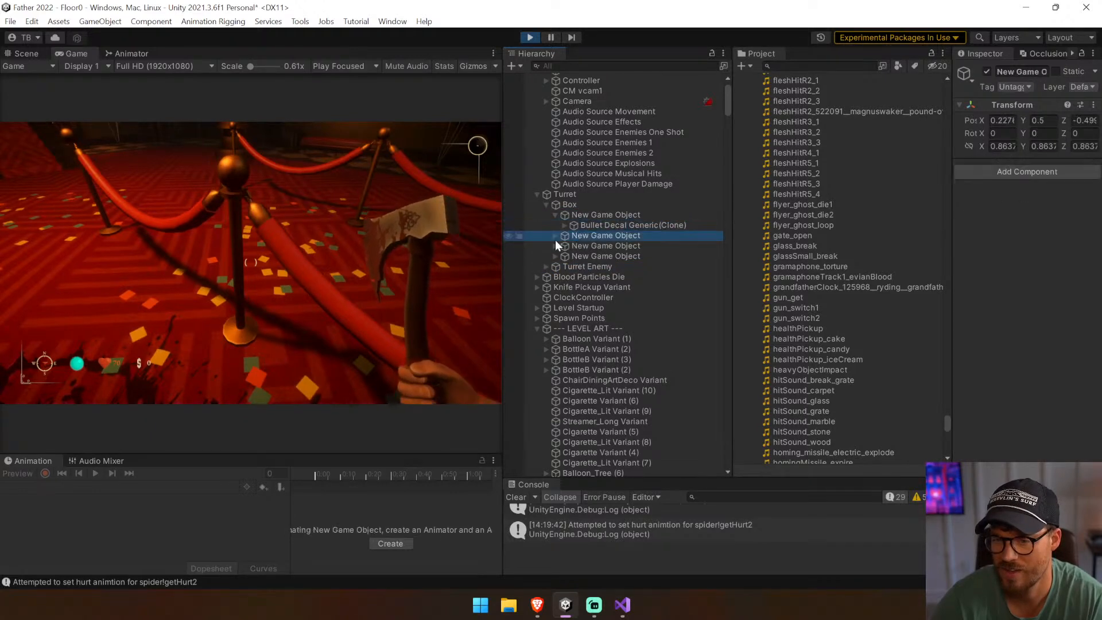
pyautogui.click(555, 235)
pyautogui.click(529, 39)
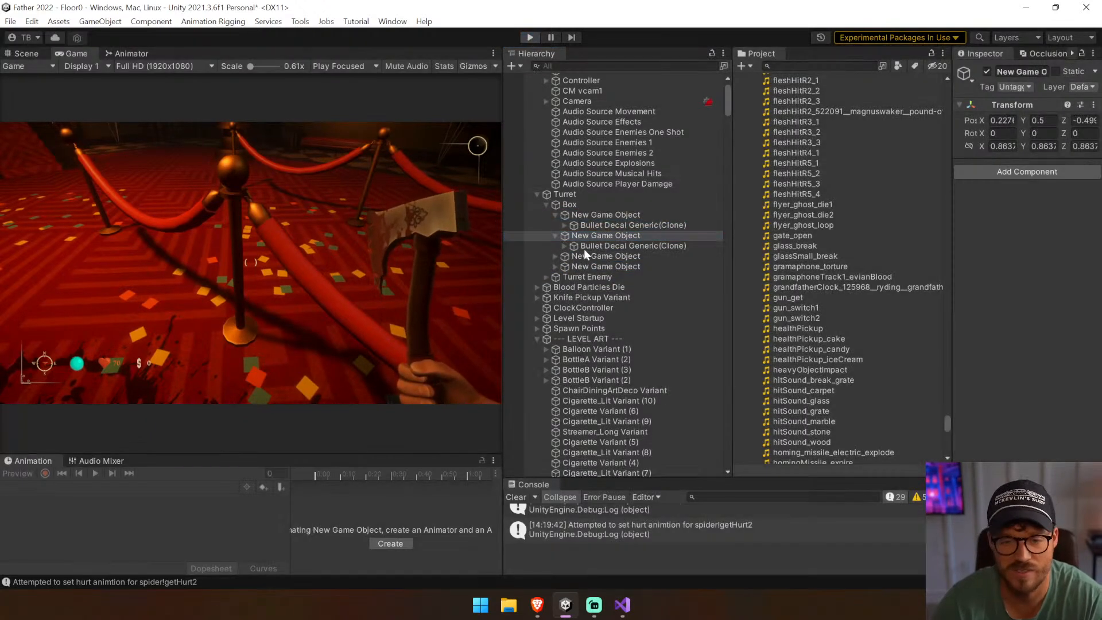
# Select Turret Enemy, widen its property view, and assign Box as its Deactivate Object 2 On Death object
pyautogui.click(583, 193)
pyautogui.click(588, 215)
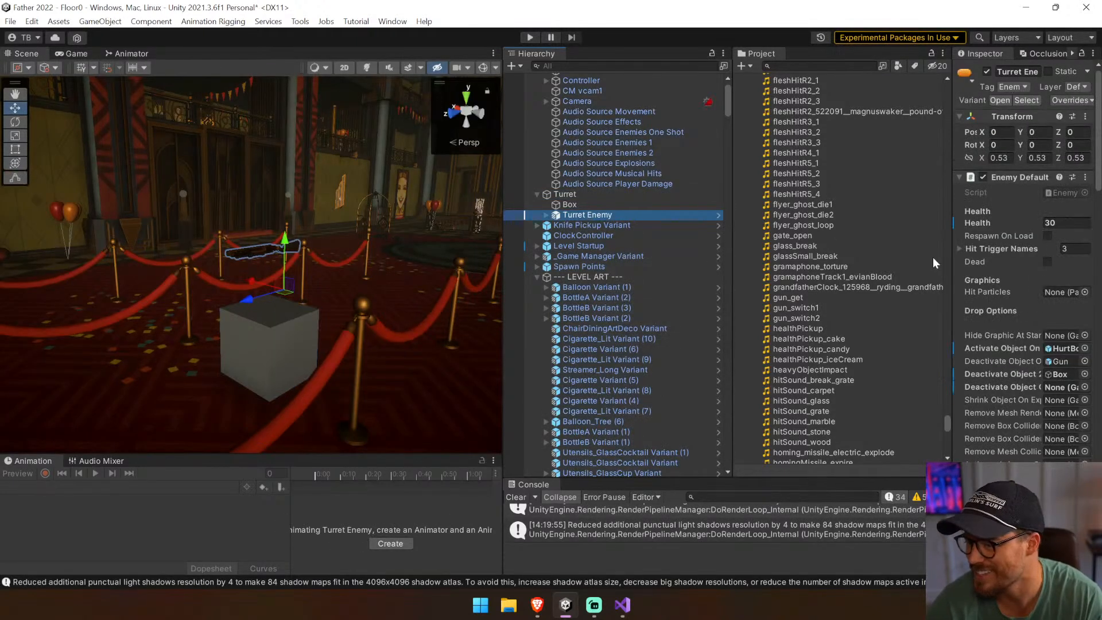
pyautogui.moveTo(953, 274); pyautogui.dragTo(779, 278)
pyautogui.moveTo(584, 203); pyautogui.dragTo(938, 370)
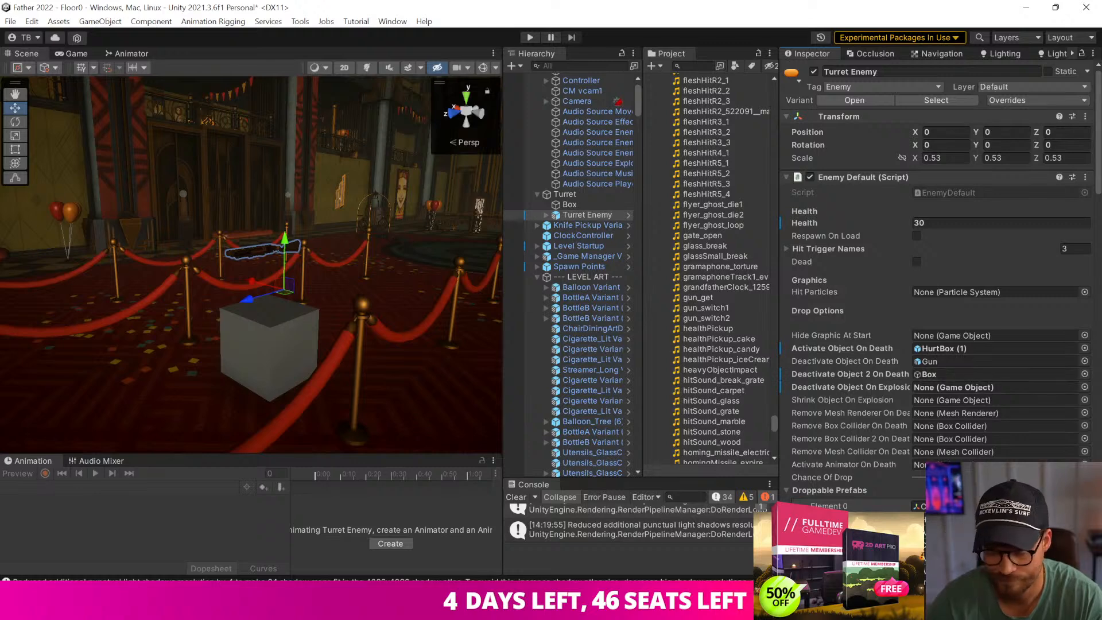
# Switch to Visual Studio and copy the deactivateObject2OnDeath line from the Die method in DamageableEntity.cs
pyautogui.hotkey('alt', 'Tab')
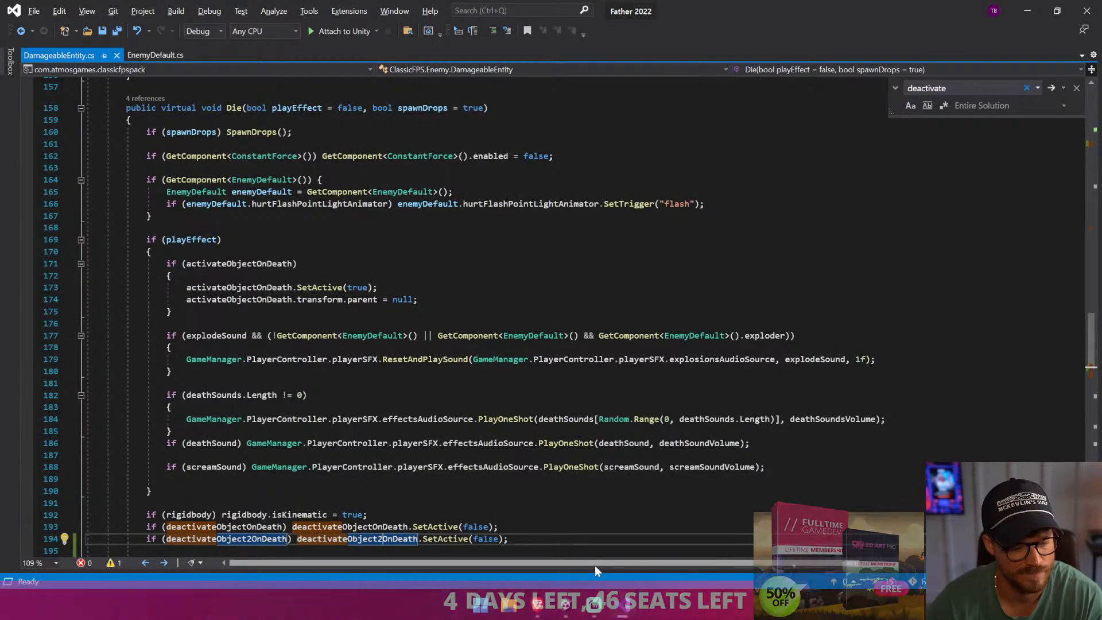
pyautogui.click(595, 539)
pyautogui.scroll(-4, 595, 540)
pyautogui.scroll(1, 551, 316)
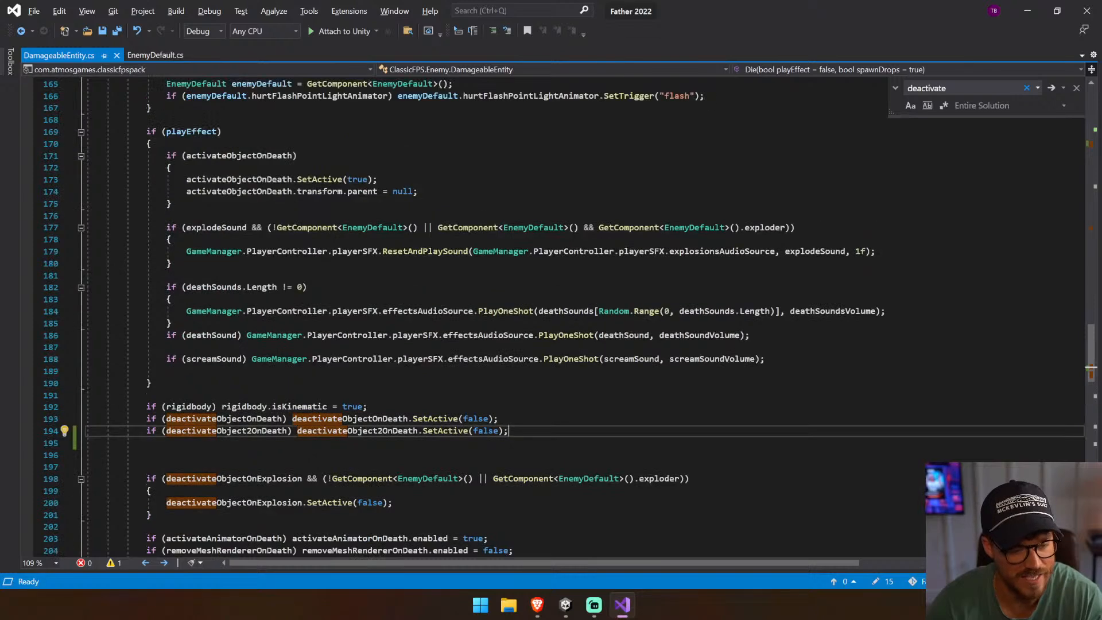
pyautogui.scroll(3, 551, 316)
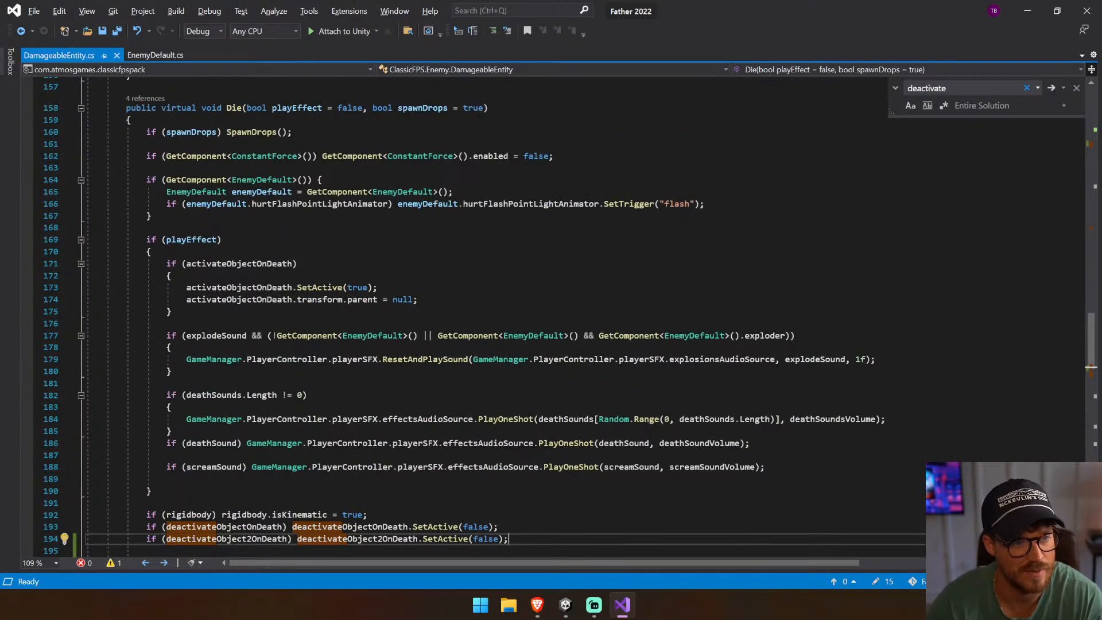
pyautogui.scroll(-4, 551, 316)
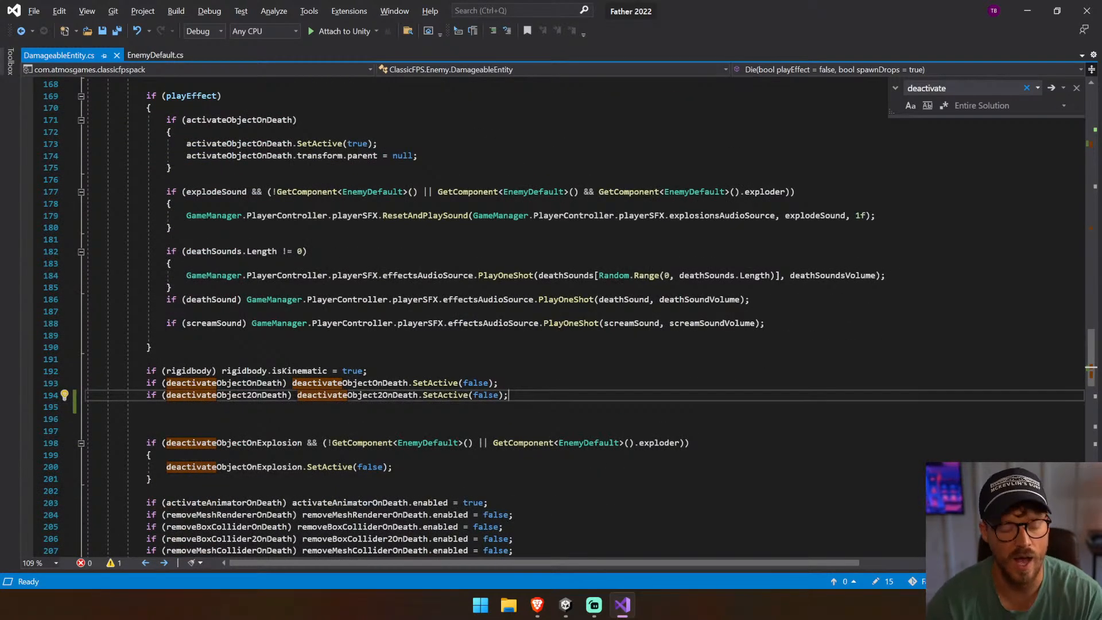
pyautogui.hotkey('shift', 'Down')
pyautogui.moveTo(514, 396); pyautogui.dragTo(146, 396)
pyautogui.hotkey('ctrl', 'c')
# Open EnemyDefault.cs, search for "Die", and go through the overridden Die method to its deactivation code
pyautogui.click(172, 55)
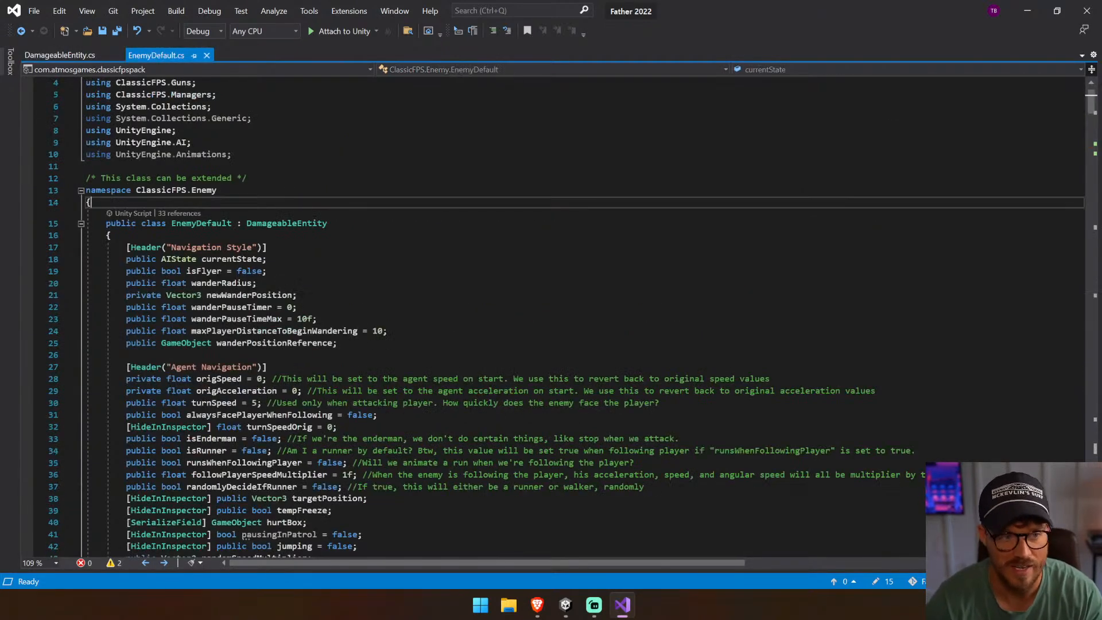
pyautogui.hotkey('ctrl', 'f')
pyautogui.write('Die')
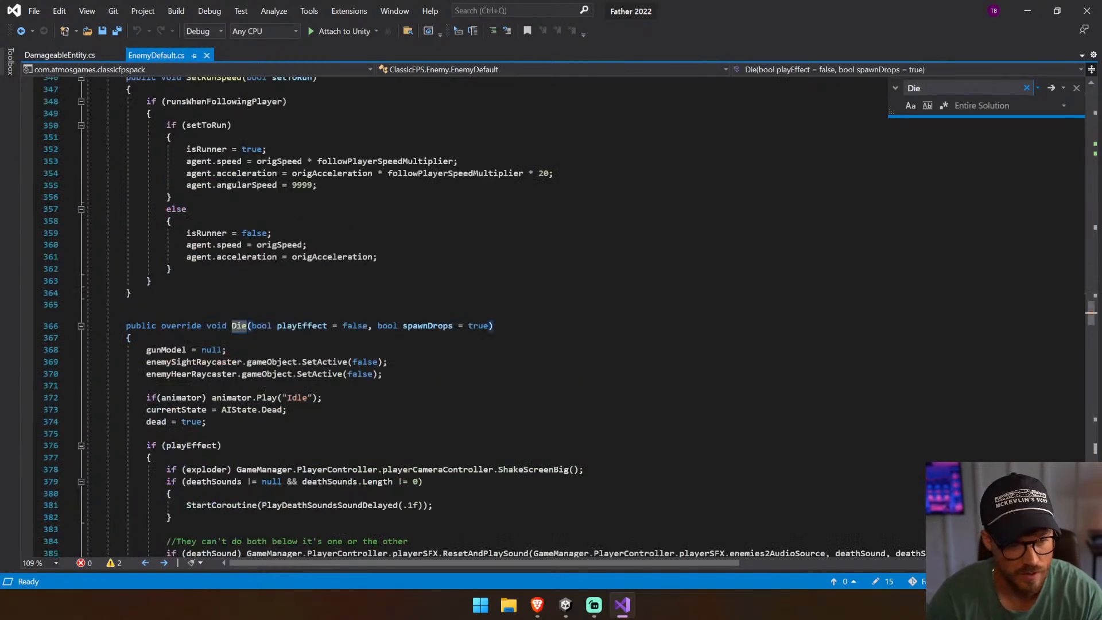
pyautogui.scroll(-8, 517, 315)
pyautogui.scroll(-5, 517, 316)
pyautogui.click(152, 254)
pyautogui.press('Return')
pyautogui.press('Return')
pyautogui.hotkey('ctrl', 'v')
pyautogui.hotkey('ctrl', 's')
pyautogui.hotkey('ctrl', 'z')
pyautogui.click(243, 529)
pyautogui.hotkey('ctrl', 'v')
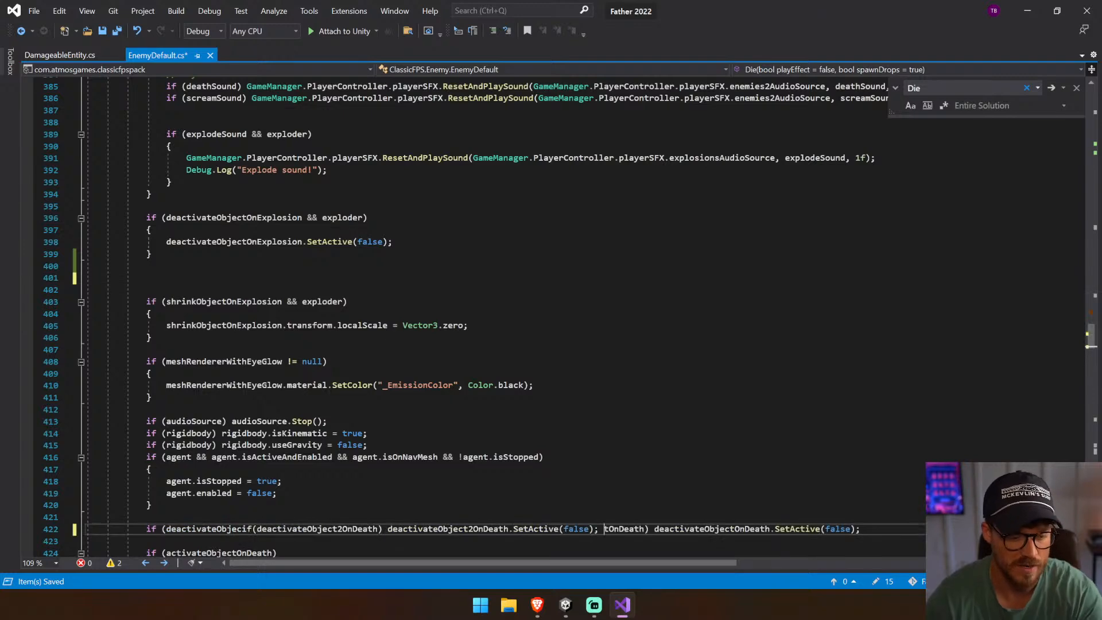
pyautogui.click(146, 542)
pyautogui.hotkey('ctrl', 'z')
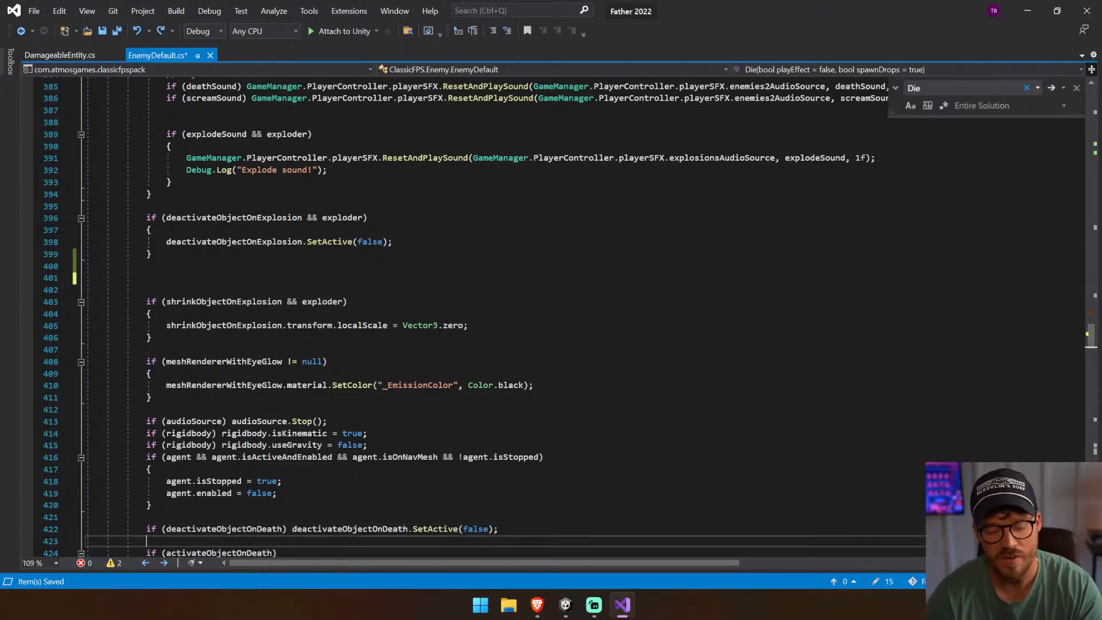
# Paste the deactivateObject2OnDeath line below the deactivateObjectOnDeath line in EnemyDefault's Die method and save the script
pyautogui.hotkey('ctrl', 'v')
pyautogui.hotkey('ctrl', 's')
pyautogui.hscroll(1, 225, 540)
pyautogui.scroll(-13, 225, 539)
pyautogui.scroll(12, 225, 539)
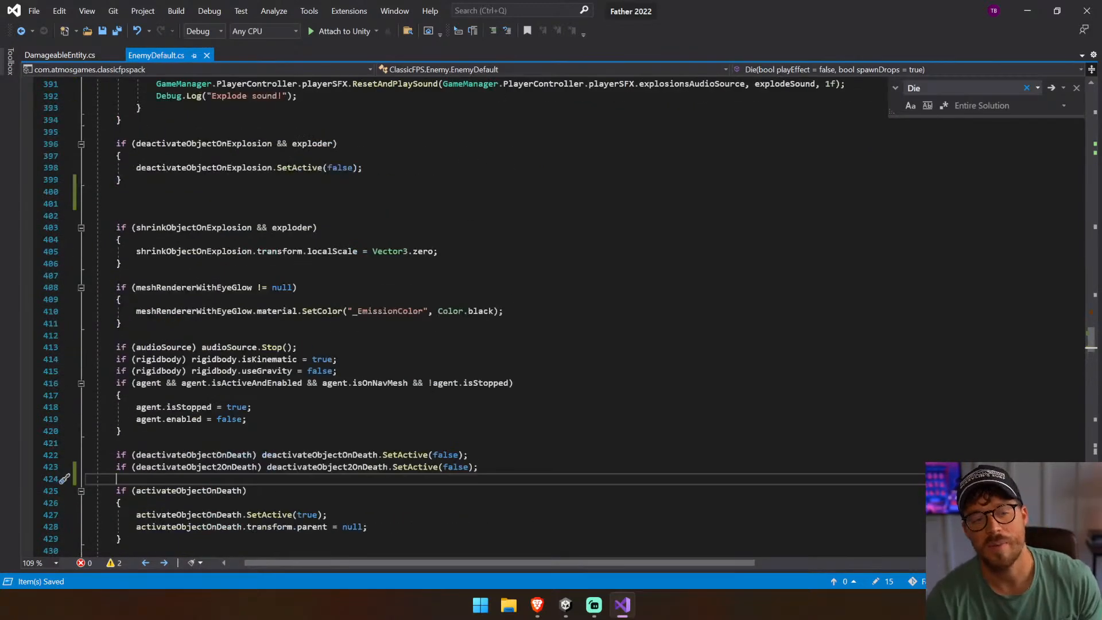
pyautogui.click(66, 55)
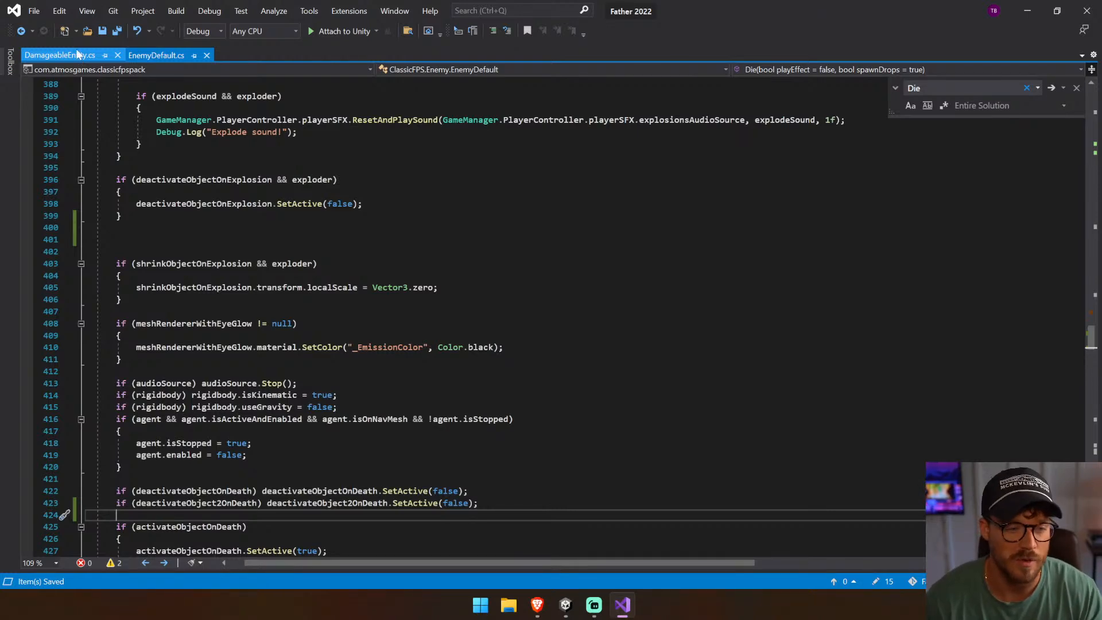
pyautogui.click(374, 491)
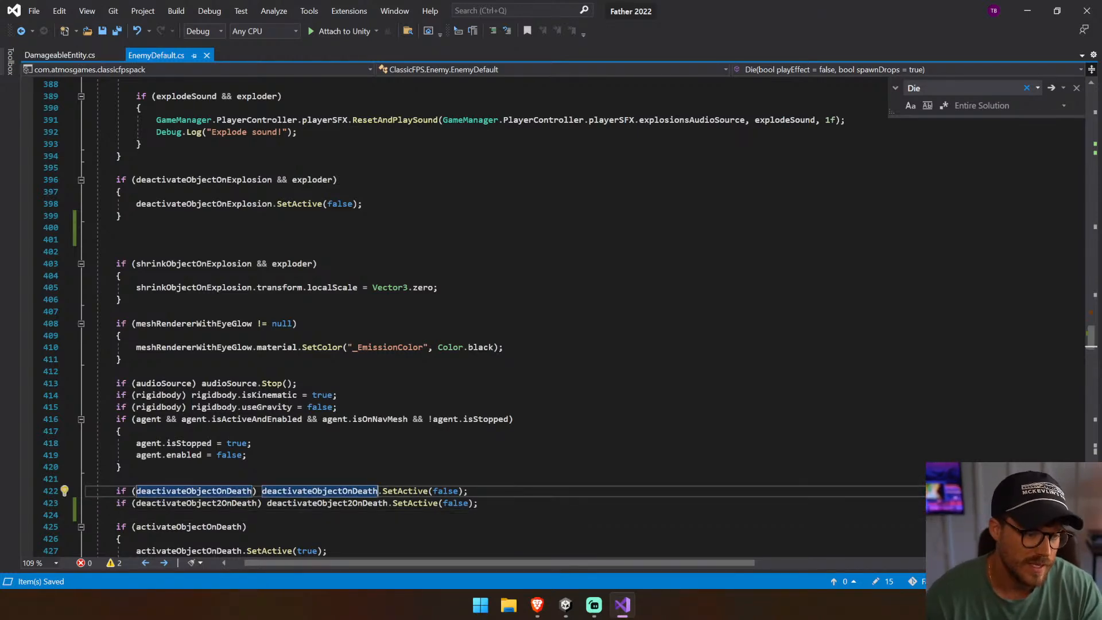
pyautogui.scroll(-5, 551, 316)
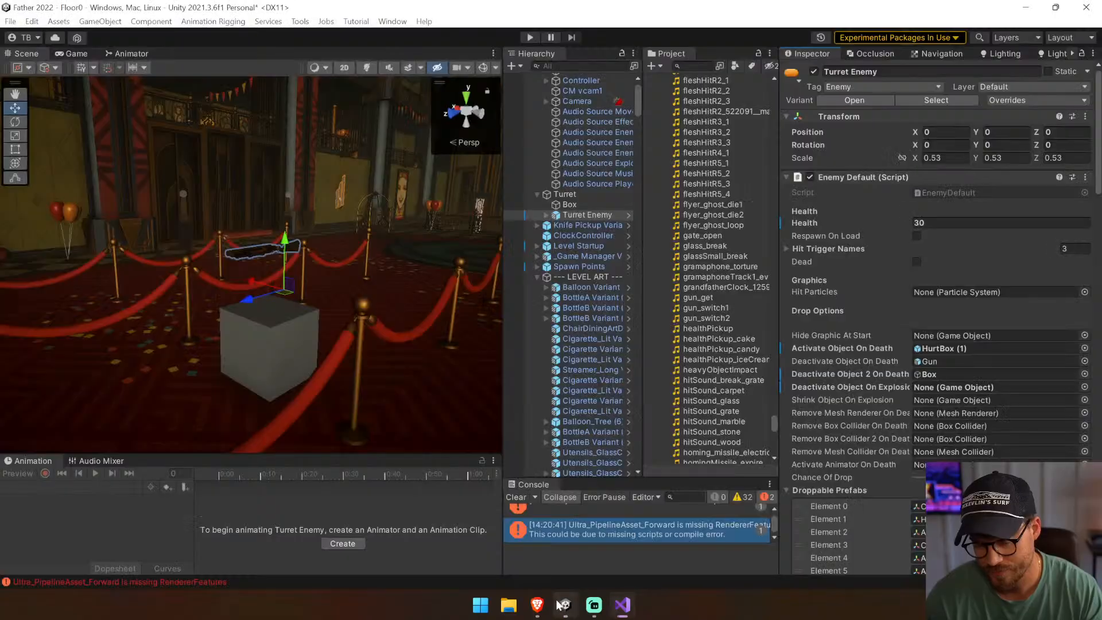
# Switch to Unity, clear the console messages, and enlarge the console
pyautogui.click(565, 605)
pyautogui.click(530, 500)
pyautogui.moveTo(701, 480); pyautogui.dragTo(715, 374)
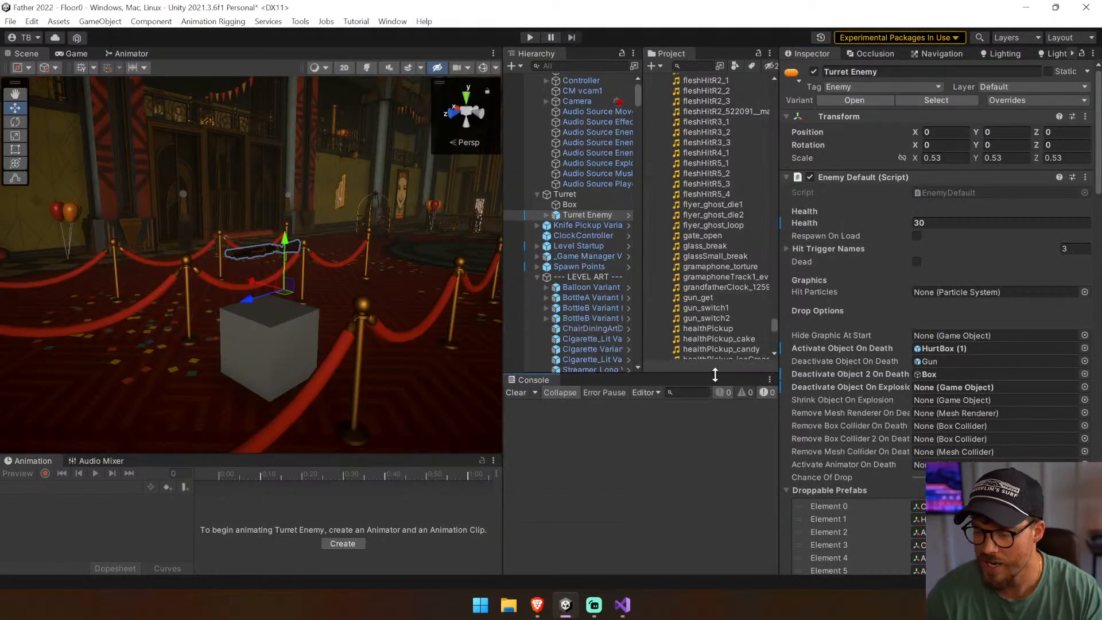
# Playtest the level by shooting at the turret from a distance and walking up to it, and stop the game
pyautogui.click(524, 38)
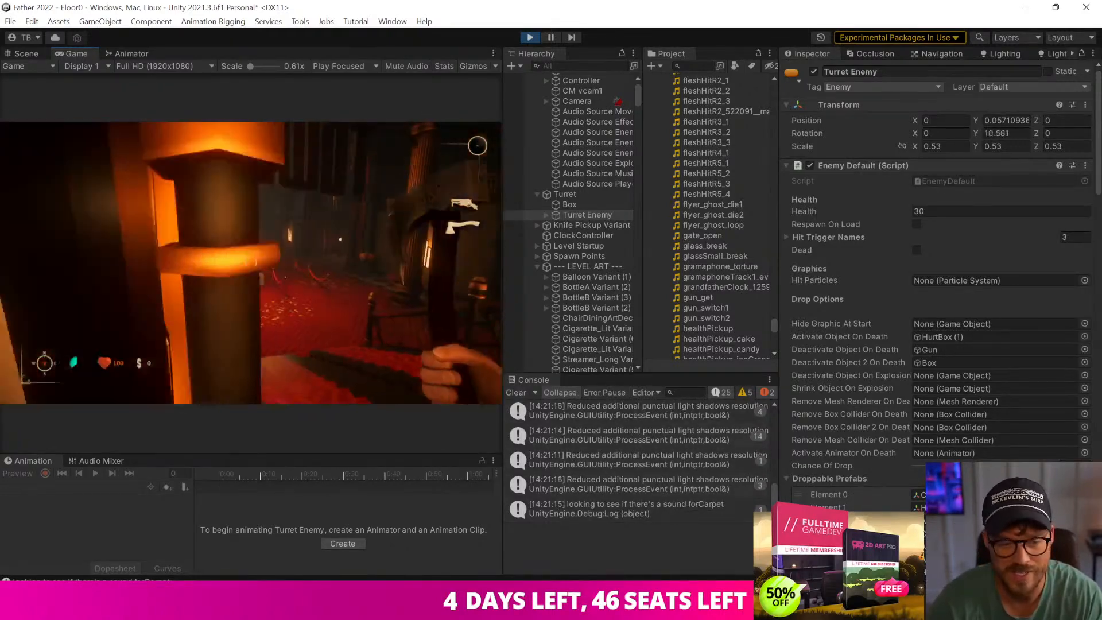
pyautogui.click(250, 263)
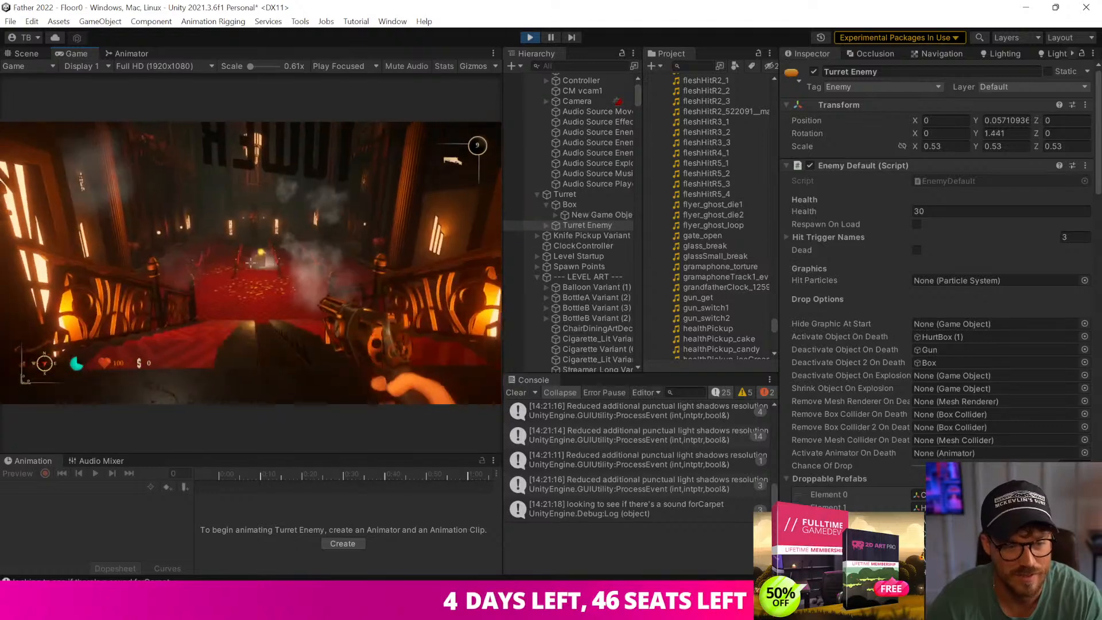
pyautogui.click(251, 263)
pyautogui.click(251, 263)
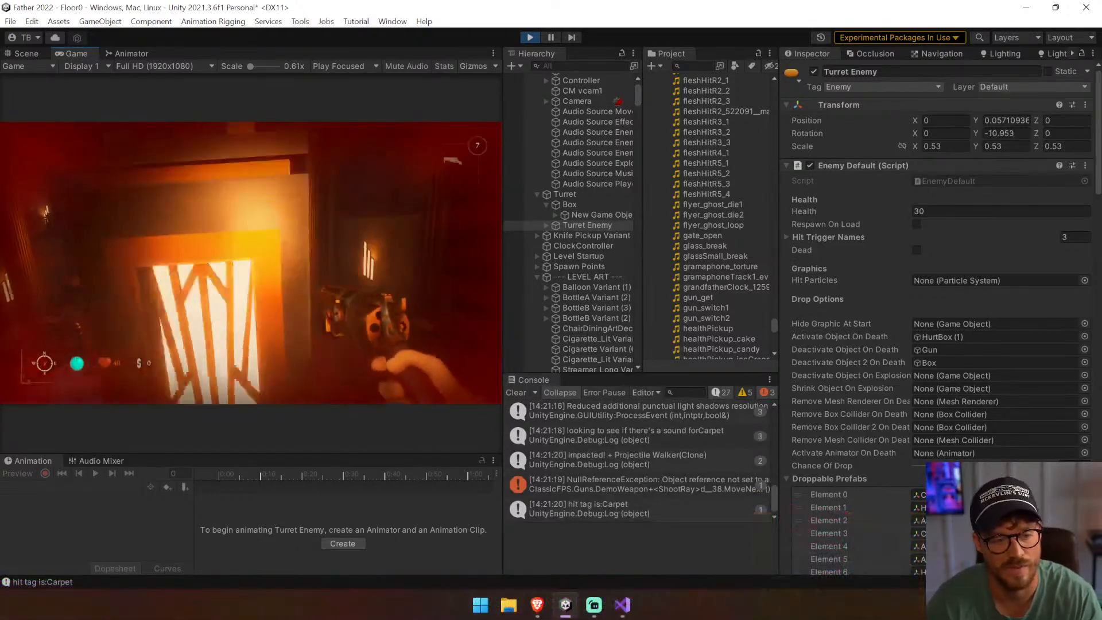
pyautogui.click(251, 262)
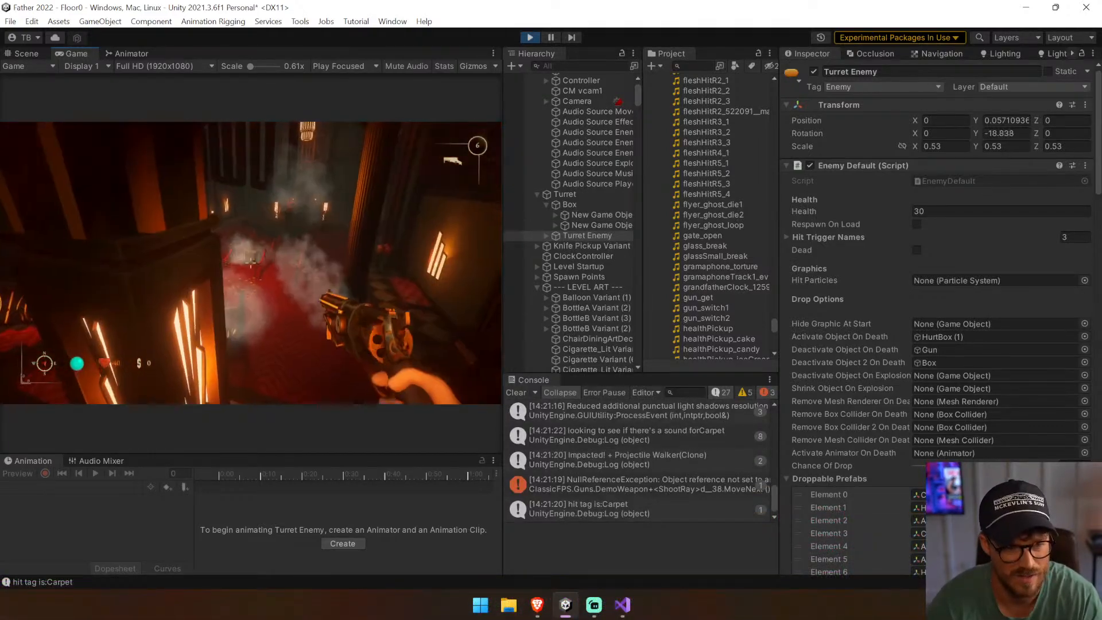
pyautogui.click(251, 263)
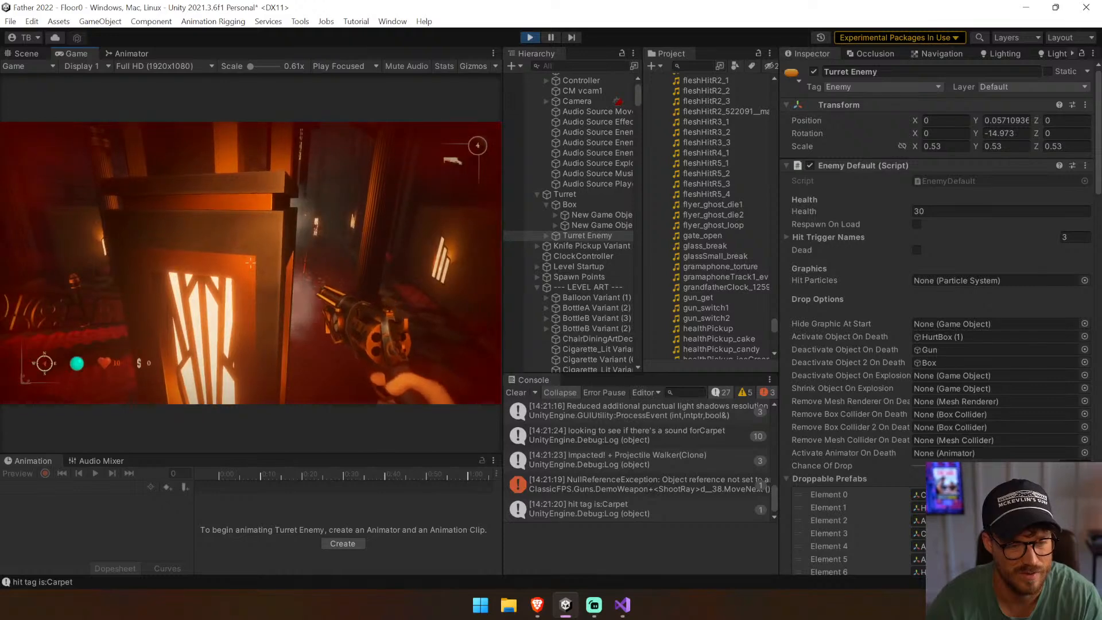
pyautogui.click(250, 263)
pyautogui.click(251, 263)
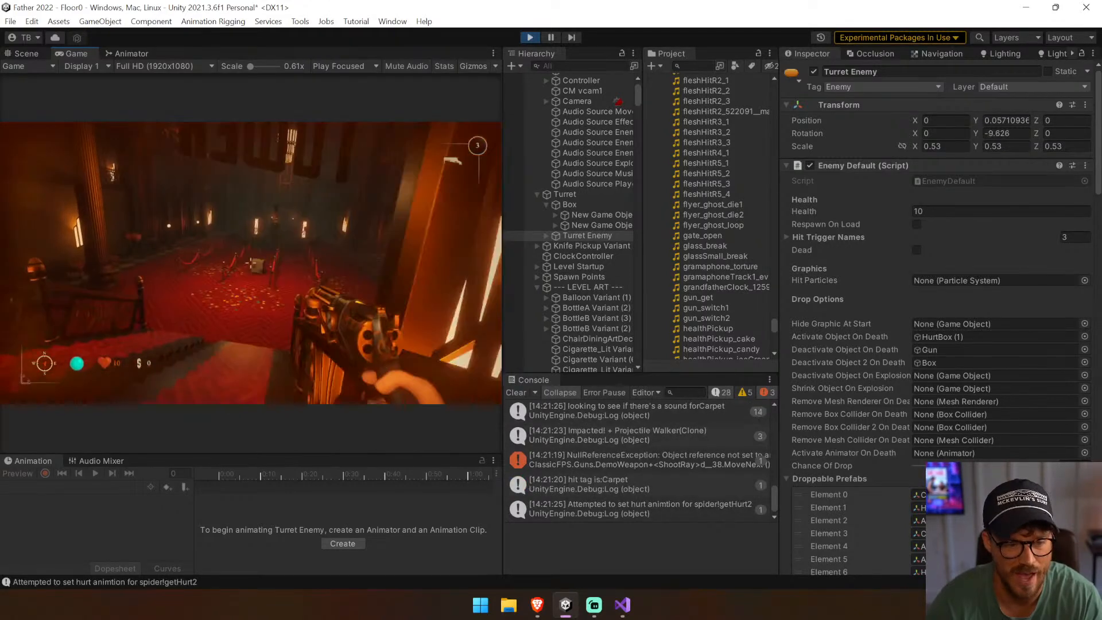
pyautogui.press('w')
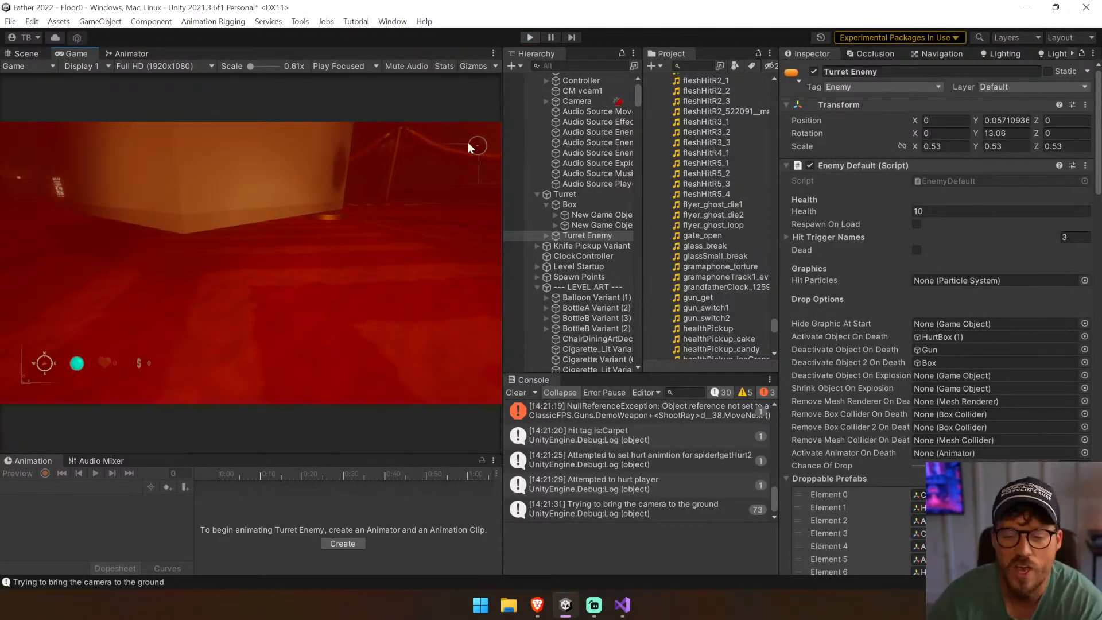
pyautogui.hotkey('ctrl', 'p')
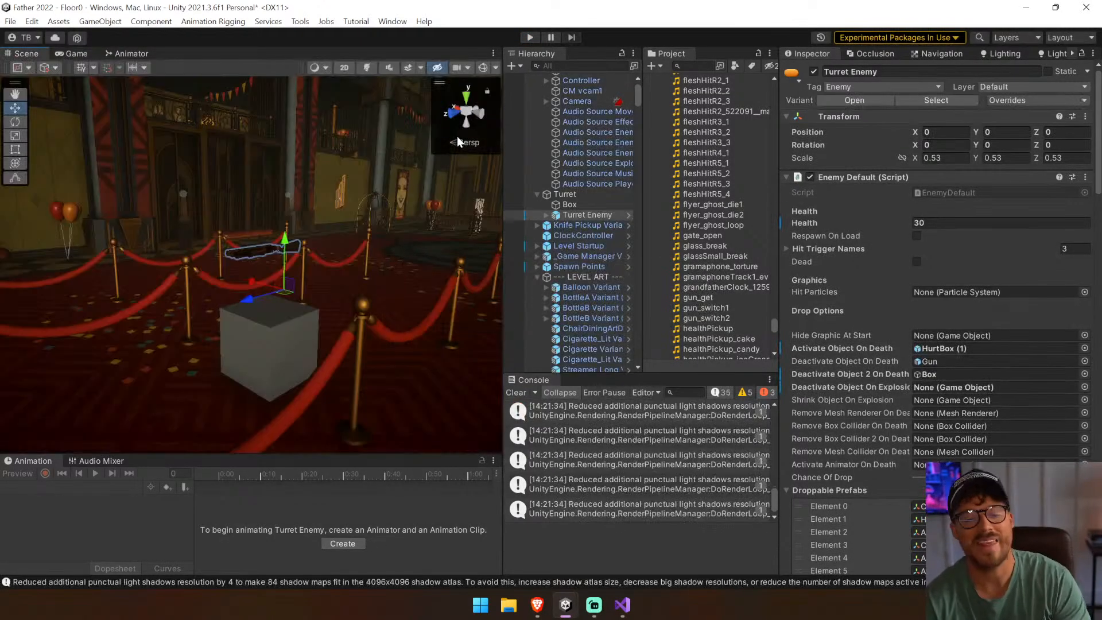
# Show the Turret Enemy's child objects, collapse its Enemy Default script, and expand its Capsule Collider to inspect the collider's fit
pyautogui.click(546, 215)
pyautogui.click(845, 177)
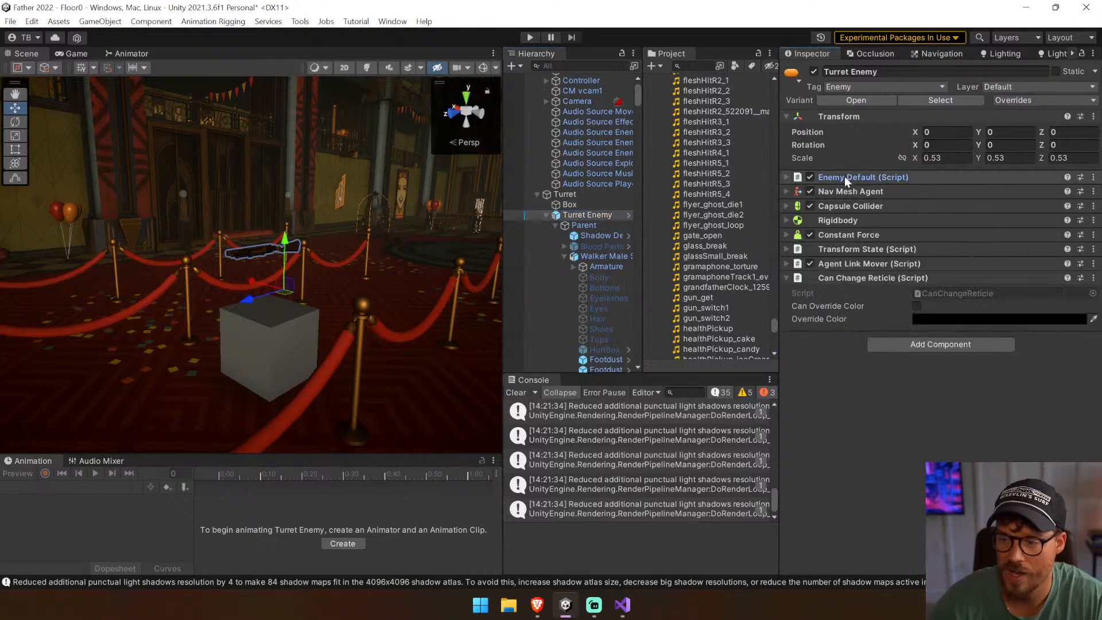
pyautogui.click(884, 207)
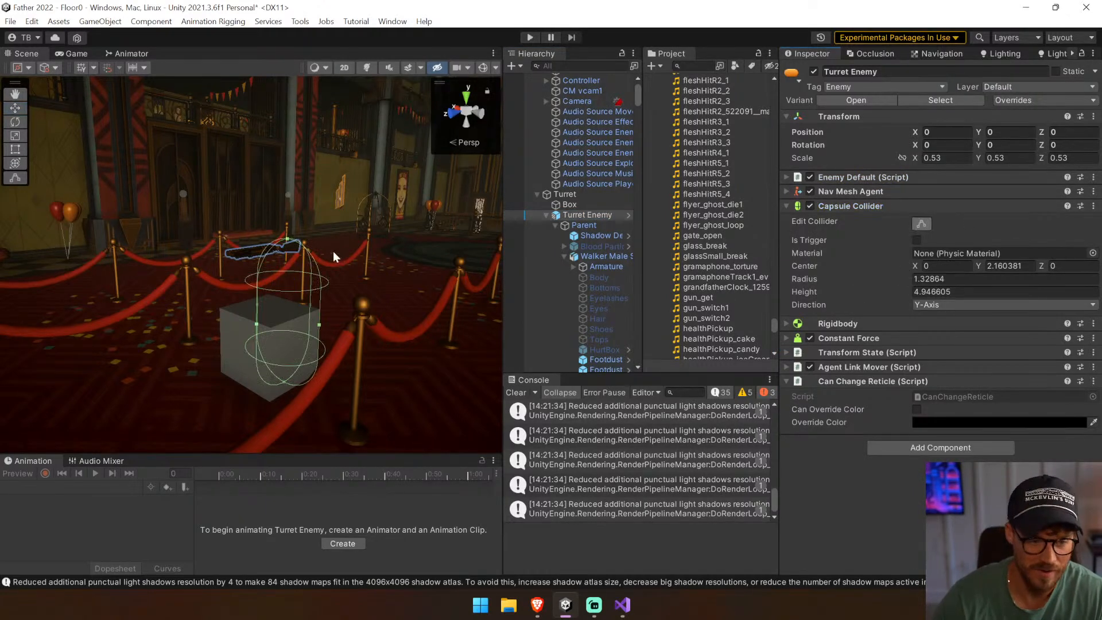
# Resize the Turret Enemy's capsule collider around the box to a radius of about 1.94 and height of about 5.89, centred near Y 1.69, Z 0.62
pyautogui.keyDown('alt'); pyautogui.moveTo(336, 250); pyautogui.dragTo(352, 281); pyautogui.keyUp('alt')
pyautogui.moveTo(352, 281); pyautogui.dragTo(807, 368, button='right')
pyautogui.moveTo(339, 259); pyautogui.dragTo(399, 266)
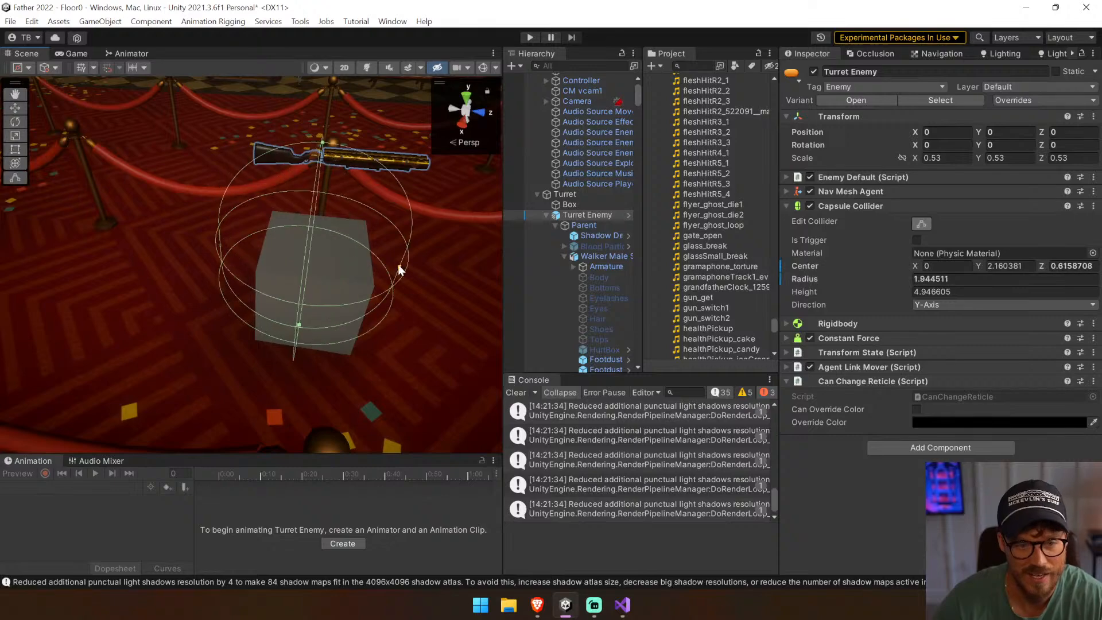
pyautogui.keyDown('alt'); pyautogui.moveTo(319, 146); pyautogui.dragTo(82, 287); pyautogui.keyUp('alt')
pyautogui.moveTo(83, 287); pyautogui.dragTo(183, 299, button='right')
pyautogui.moveTo(205, 307); pyautogui.dragTo(208, 334)
pyautogui.moveTo(230, 315); pyautogui.dragTo(880, 349, button='right')
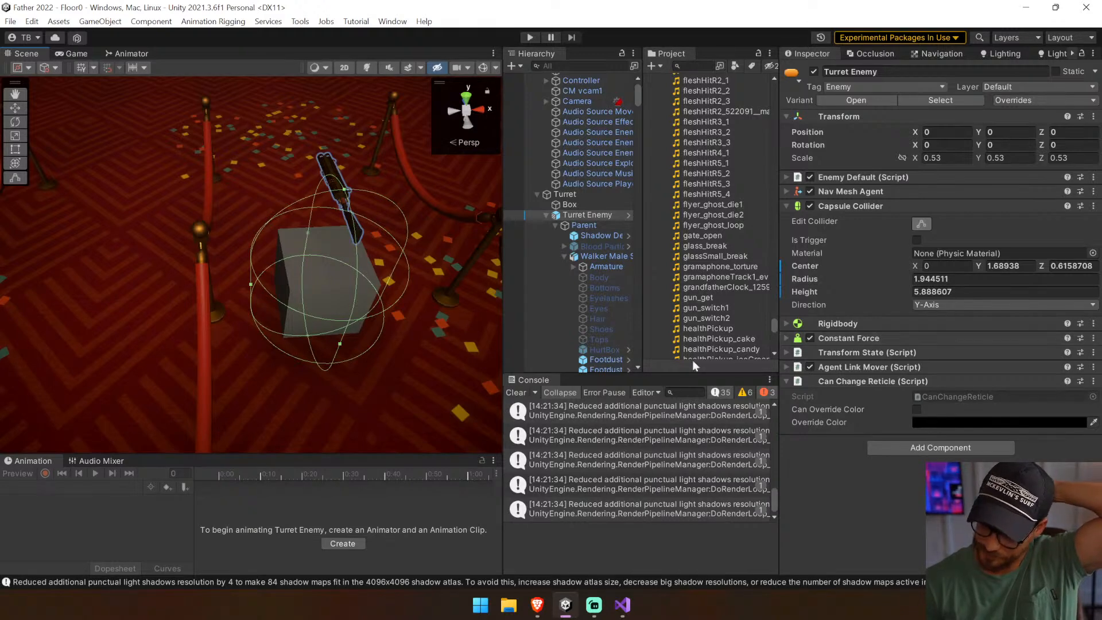
# Clear the console and look through the tags available for the Turret Enemy, leaving its tag as is
pyautogui.click(515, 392)
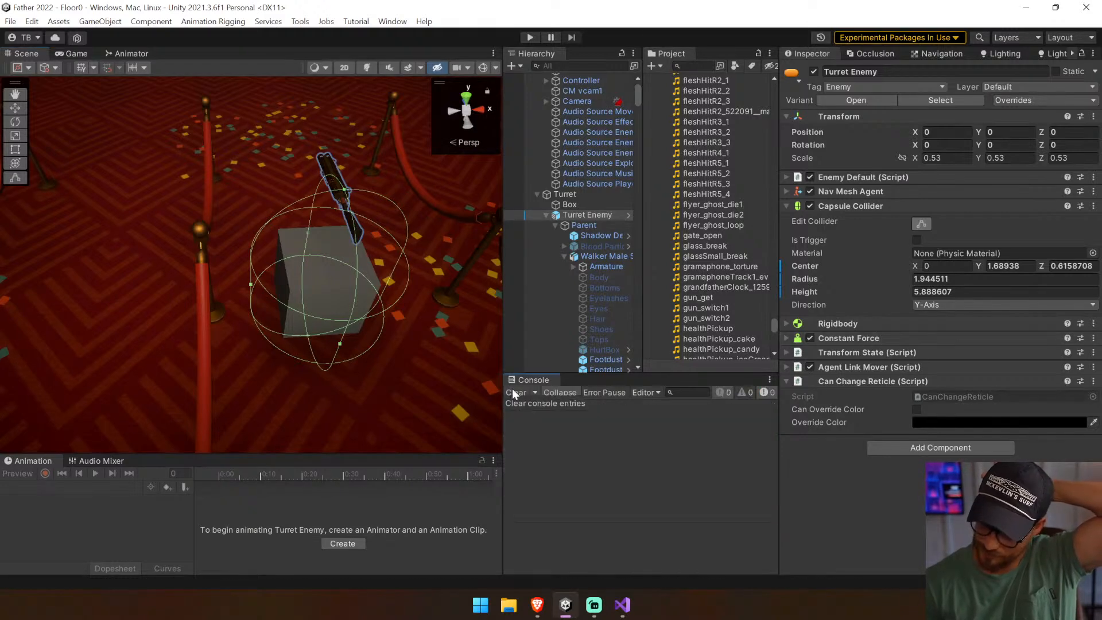
pyautogui.click(881, 87)
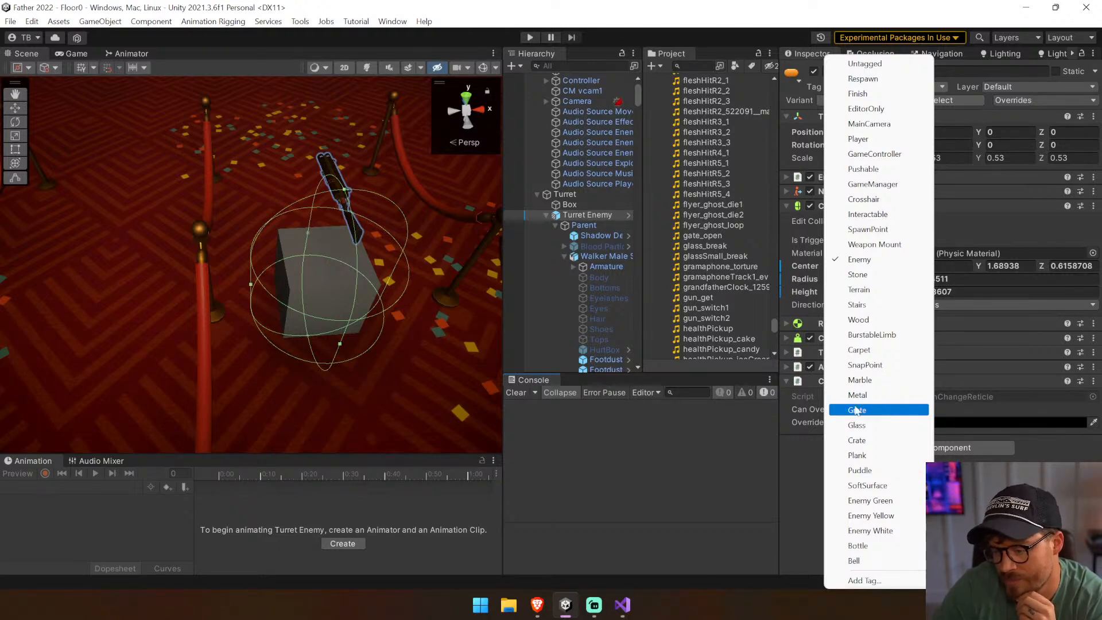
pyautogui.click(737, 422)
# Run the game, walk down into the hotel lobby and shoot the turret enemy to test its collider
pyautogui.click(525, 39)
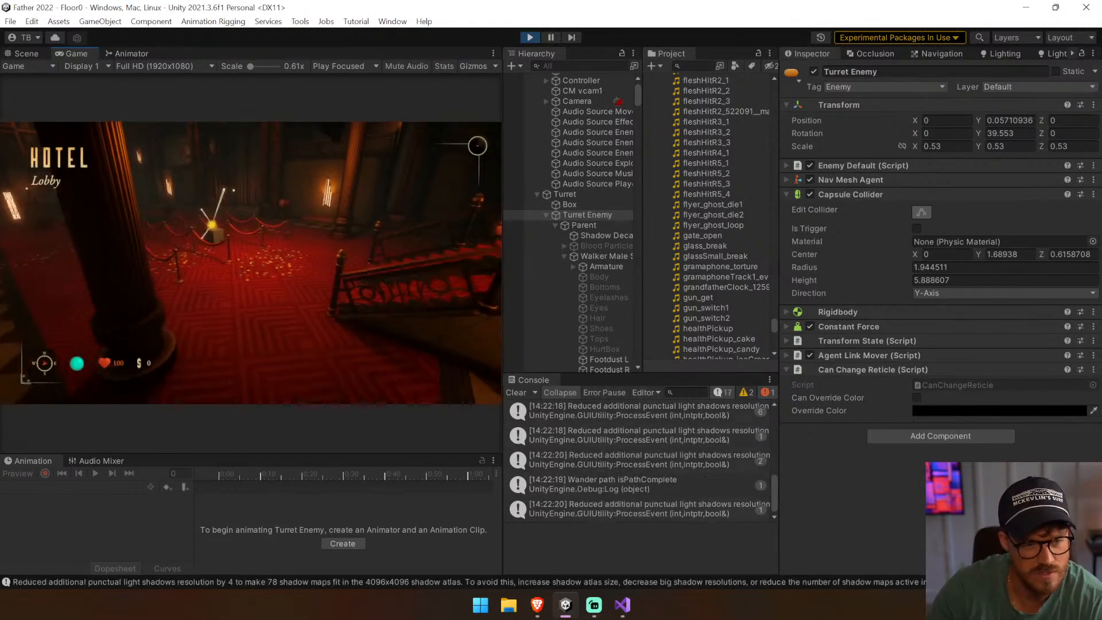
pyautogui.press('w')
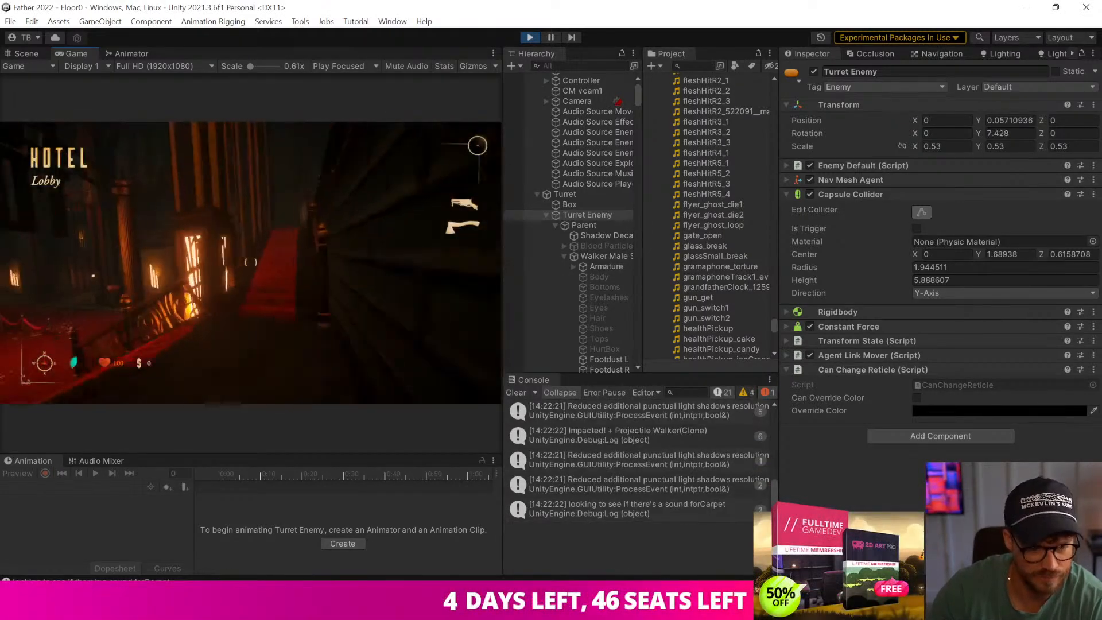
pyautogui.press('w')
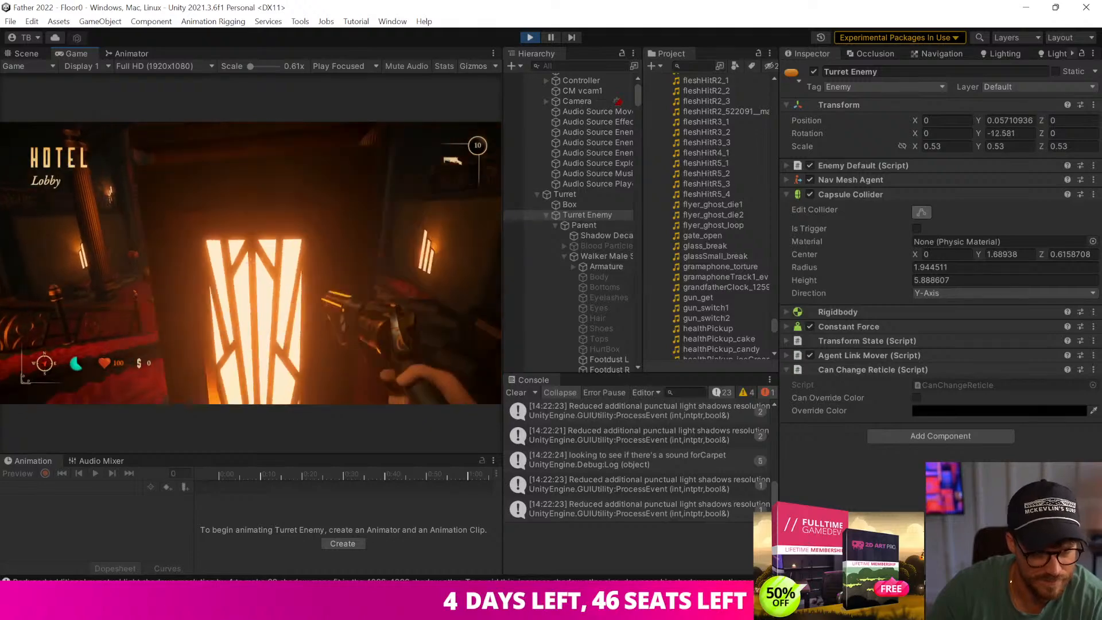
pyautogui.press('w')
pyautogui.click(251, 262)
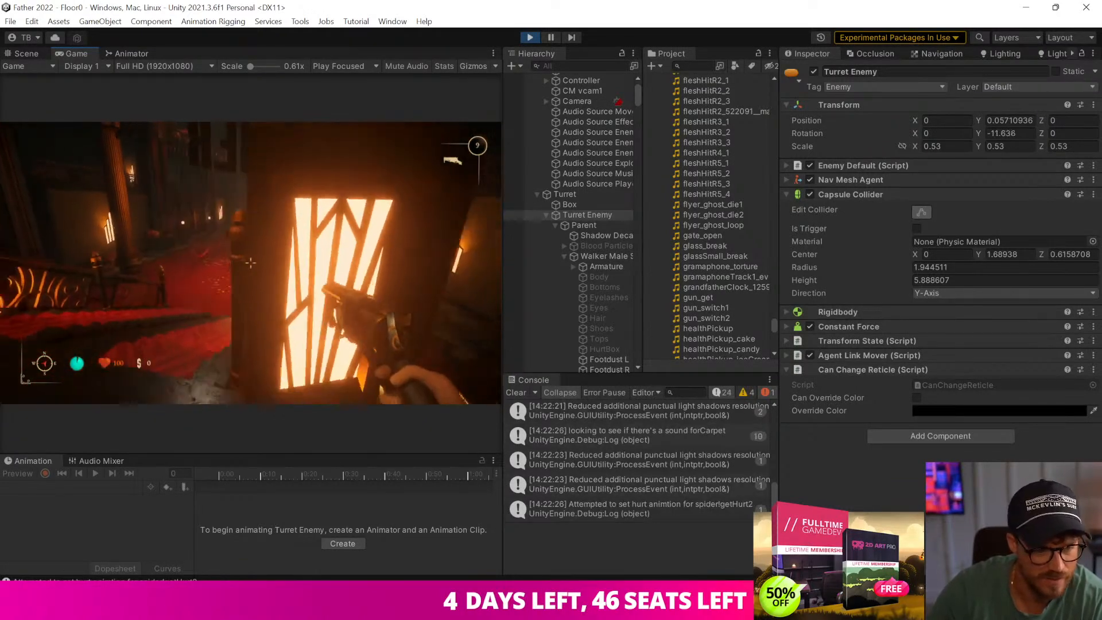
pyautogui.click(250, 263)
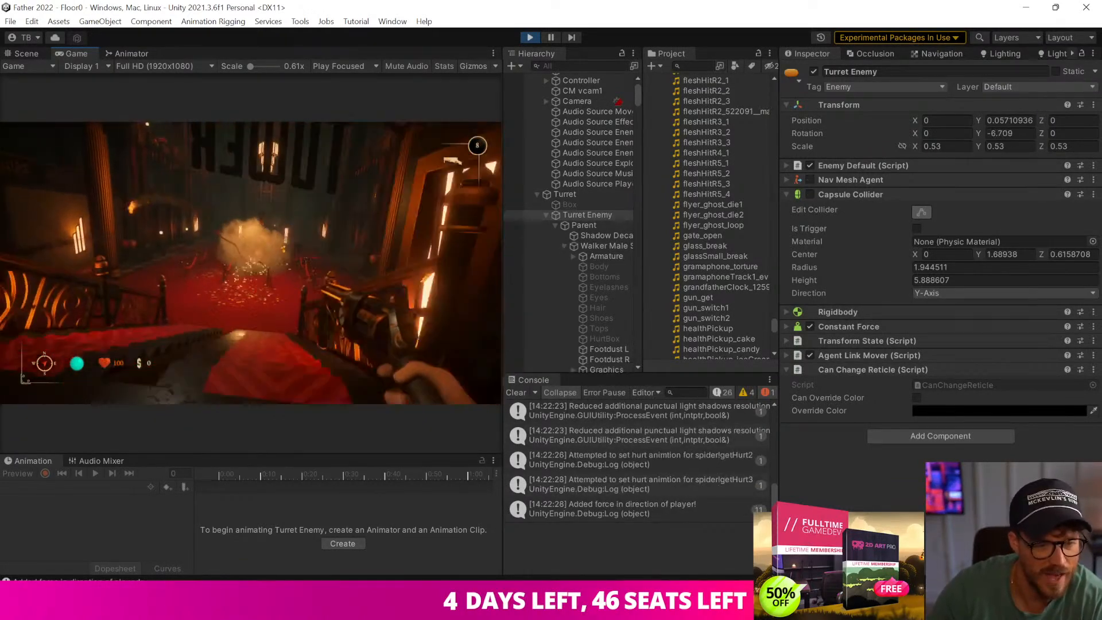
# Walk up to the turret's spot, fire repeatedly at the carpet to compare the hit response, and stop the game
pyautogui.press('w')
pyautogui.scroll(-1, 250, 262)
pyautogui.click(250, 262)
pyautogui.click(250, 262)
pyautogui.click(250, 262)
pyautogui.click(250, 262)
pyautogui.click(250, 262)
pyautogui.click(251, 263)
pyautogui.click(250, 263)
pyautogui.click(251, 262)
pyautogui.click(250, 263)
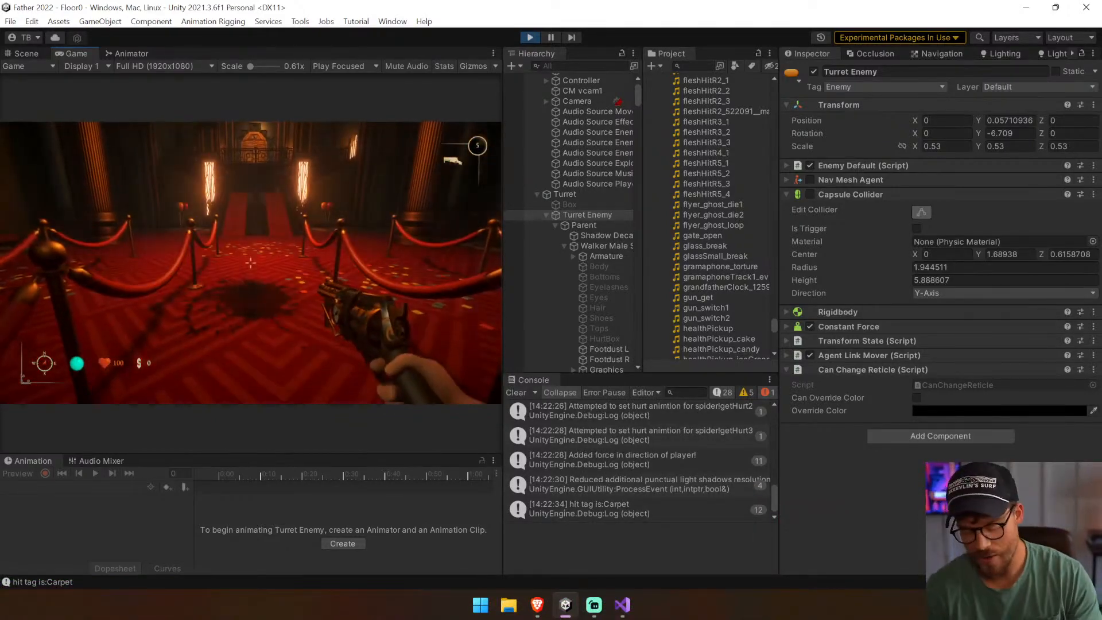
pyautogui.hotkey('ctrl', 'p')
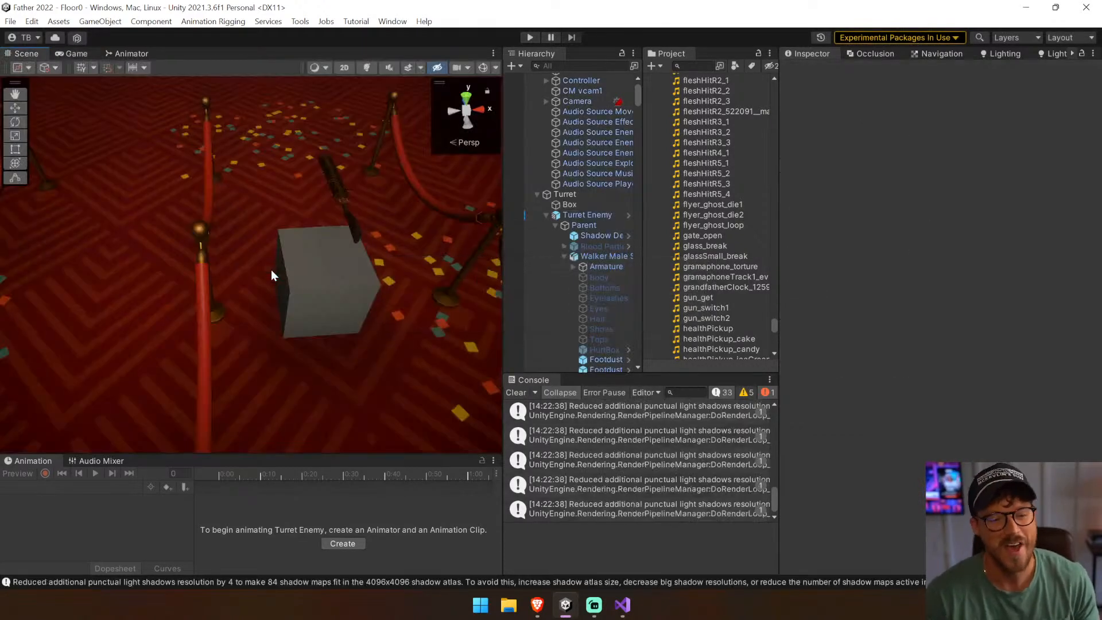
# Clear the console and set the Turret Enemy's tag to Metal
pyautogui.click(512, 392)
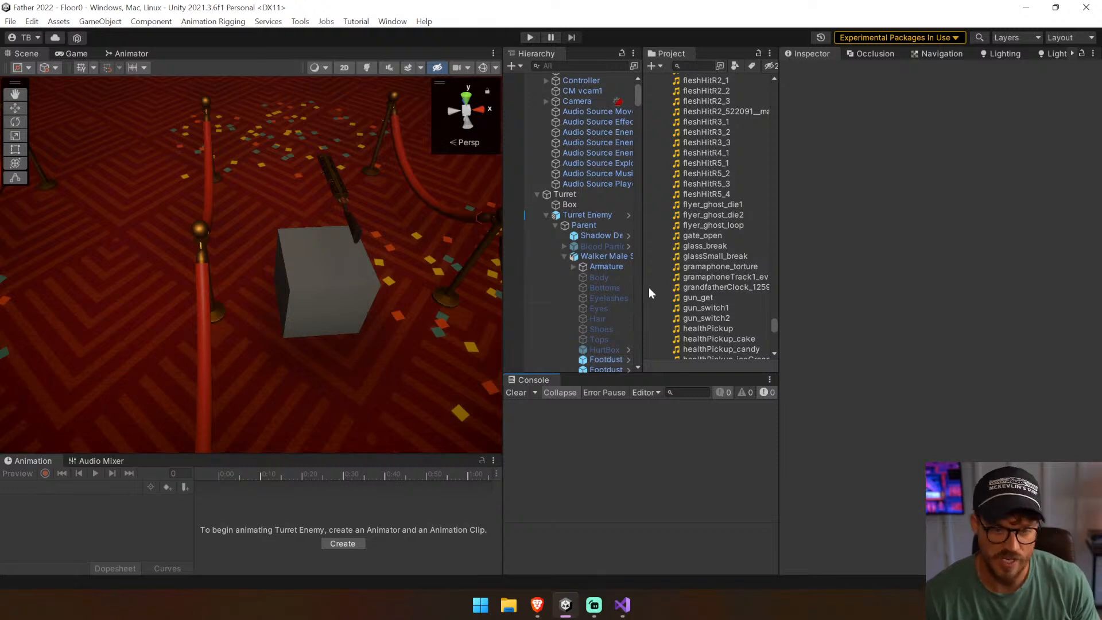
pyautogui.click(589, 215)
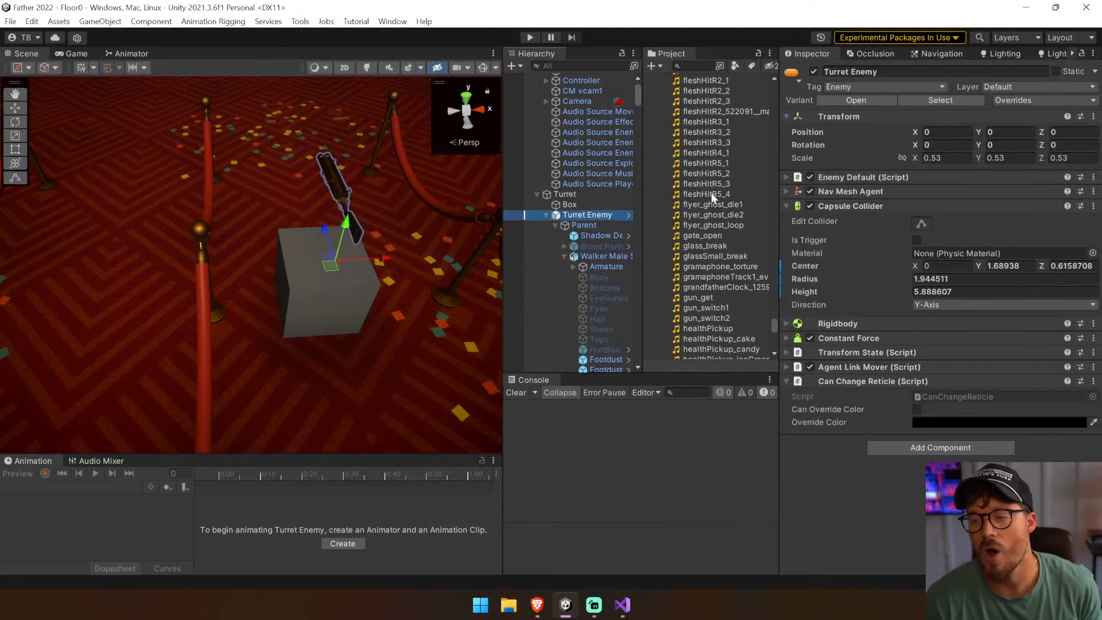
pyautogui.click(882, 87)
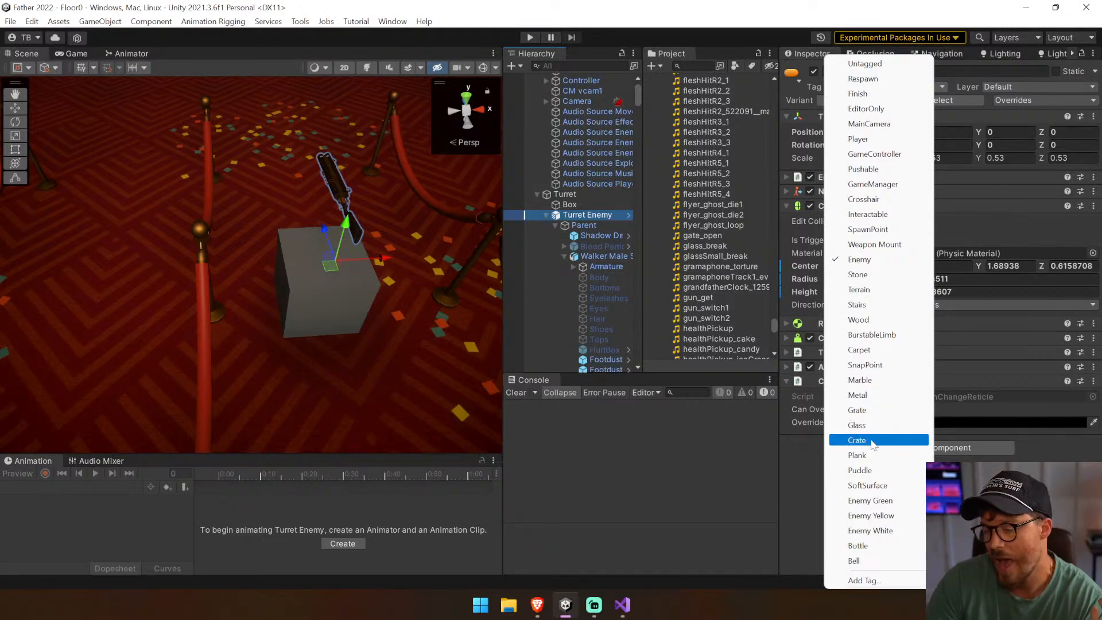
pyautogui.click(857, 395)
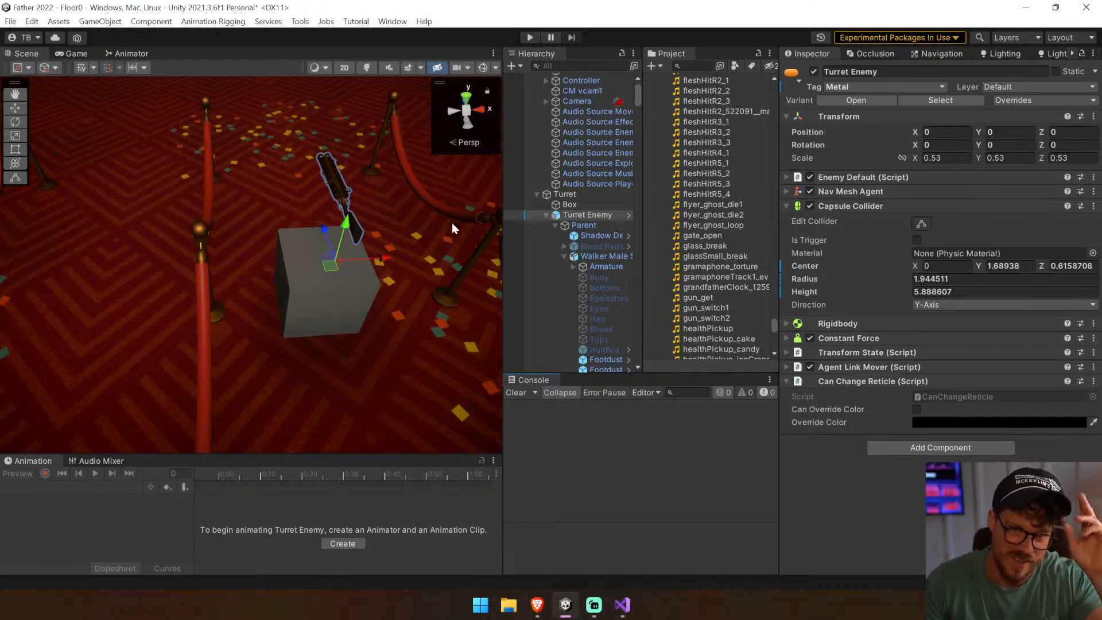
# Run the game with an emptied console, shoot the Metal-tagged turret in the lobby, and stop the game
pyautogui.click(529, 36)
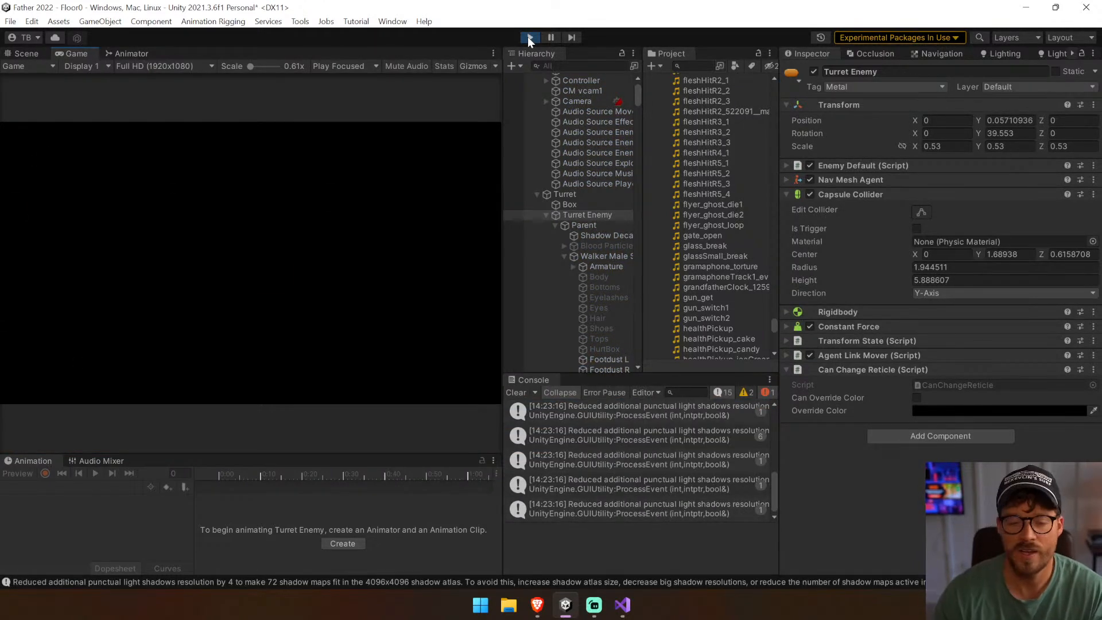
pyautogui.click(516, 392)
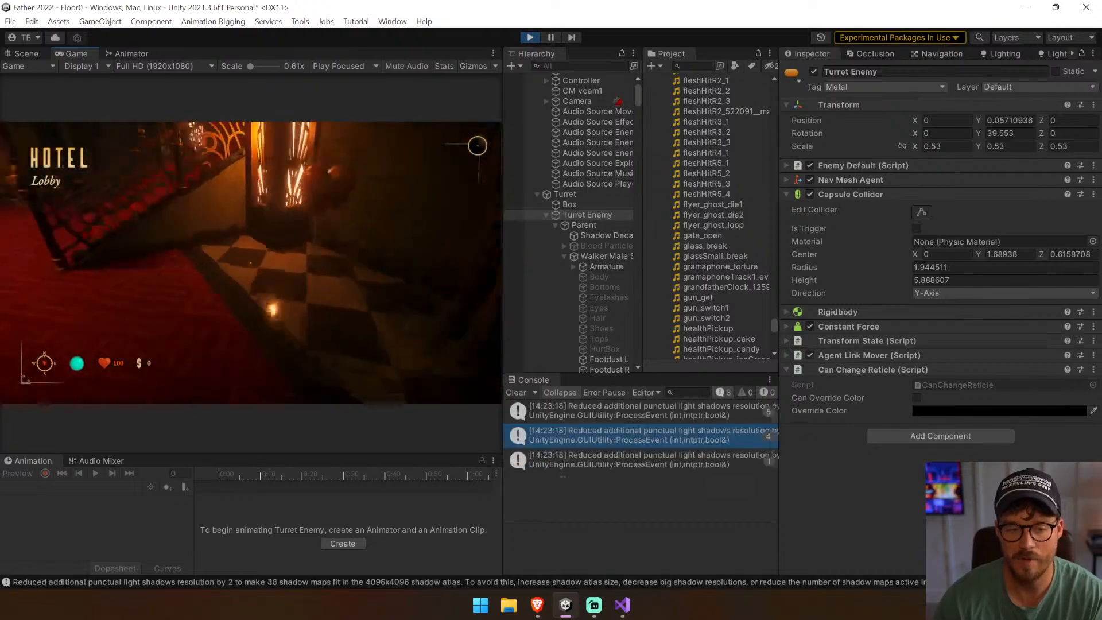
pyautogui.press('w')
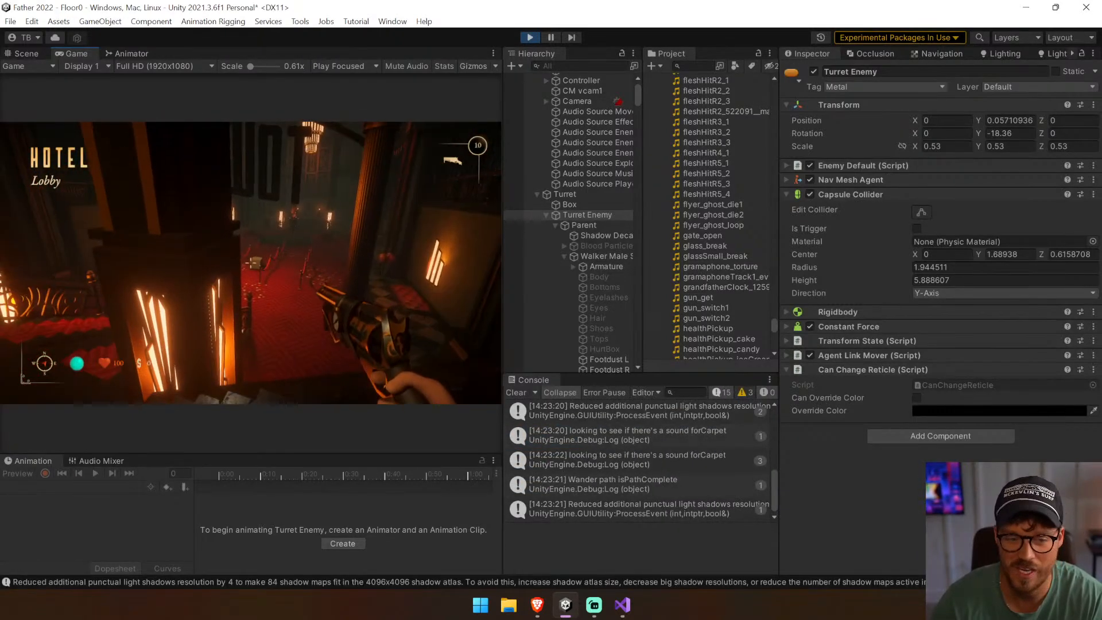
pyautogui.click(251, 263)
pyautogui.click(251, 263)
pyautogui.press('w')
pyautogui.press('w')
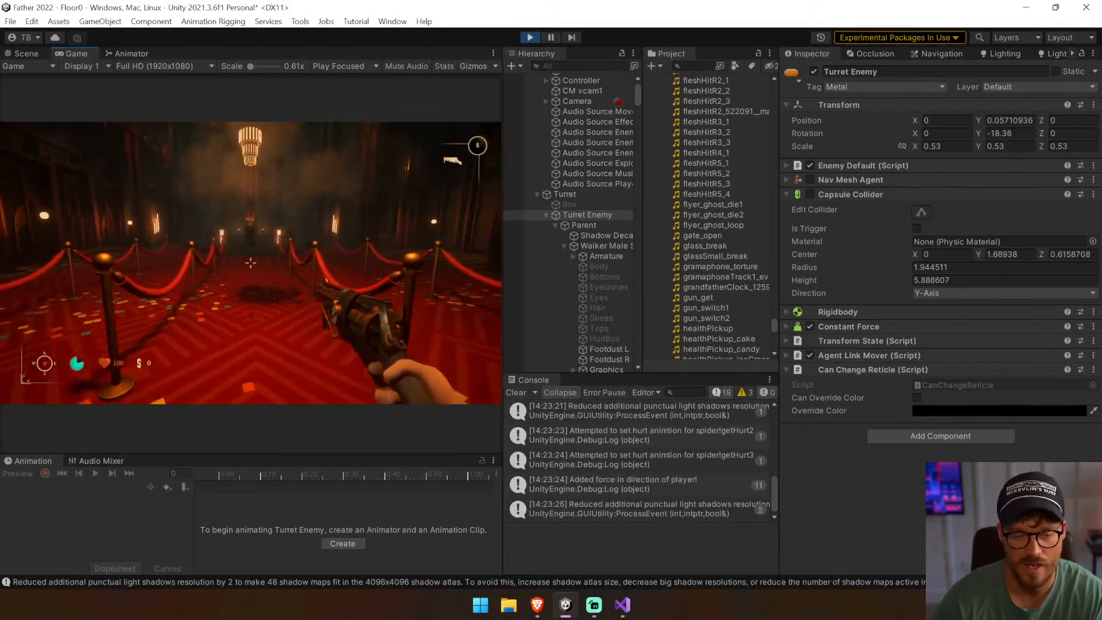
pyautogui.press('Escape')
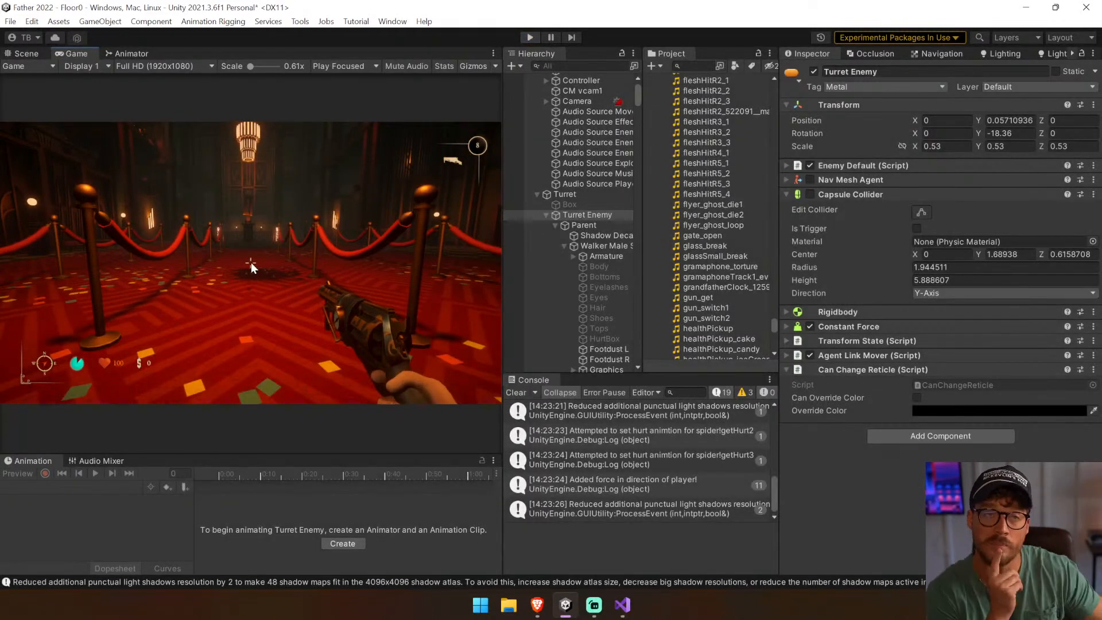
pyautogui.hotkey('ctrl', 'p')
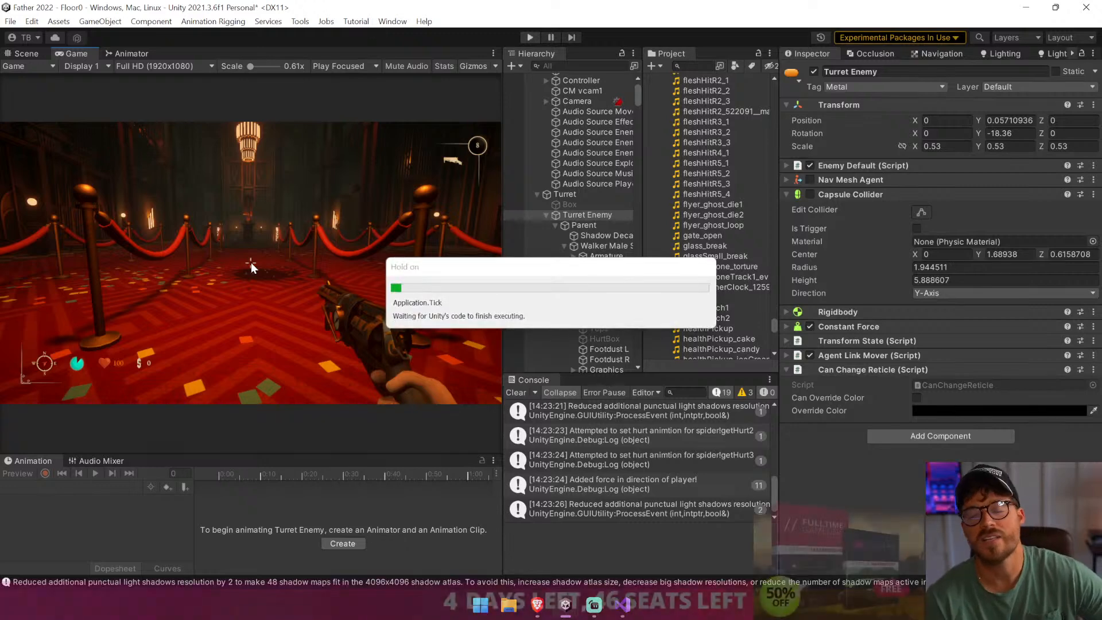
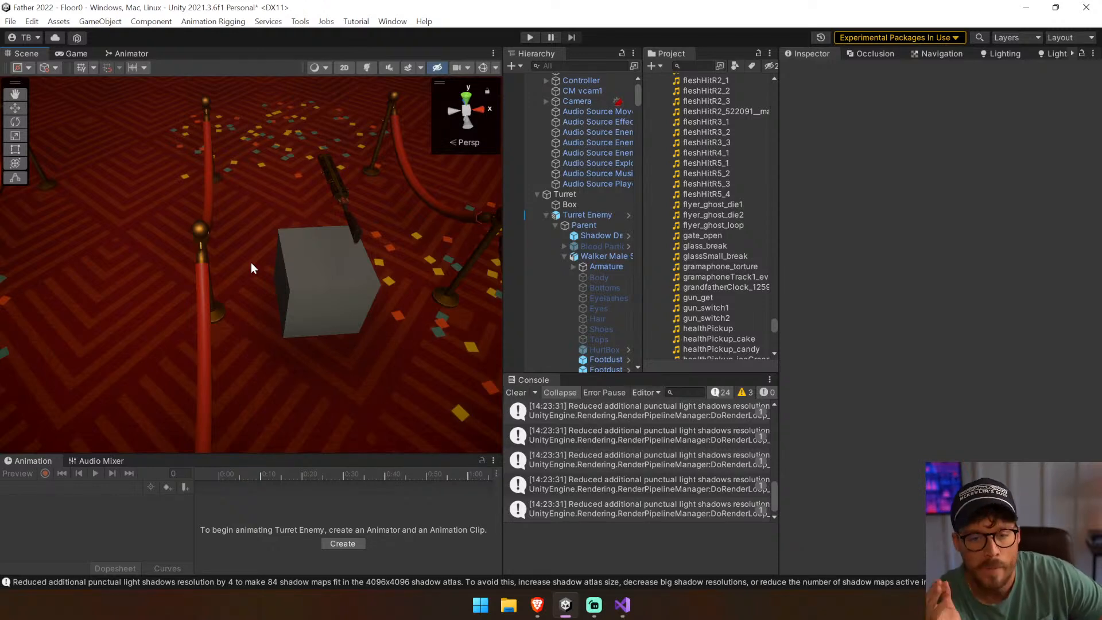
# Widen the hierarchy and project areas, clear the console, and locate the Turret Enemy's source prefab among the project assets
pyautogui.click(591, 215)
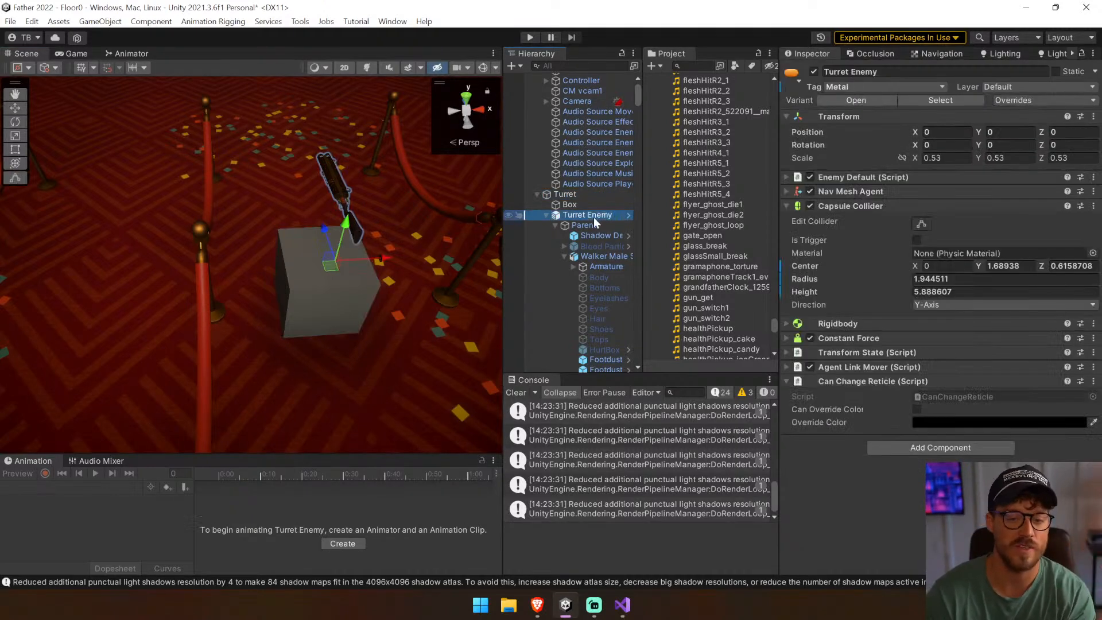
pyautogui.moveTo(778, 248); pyautogui.dragTo(874, 244)
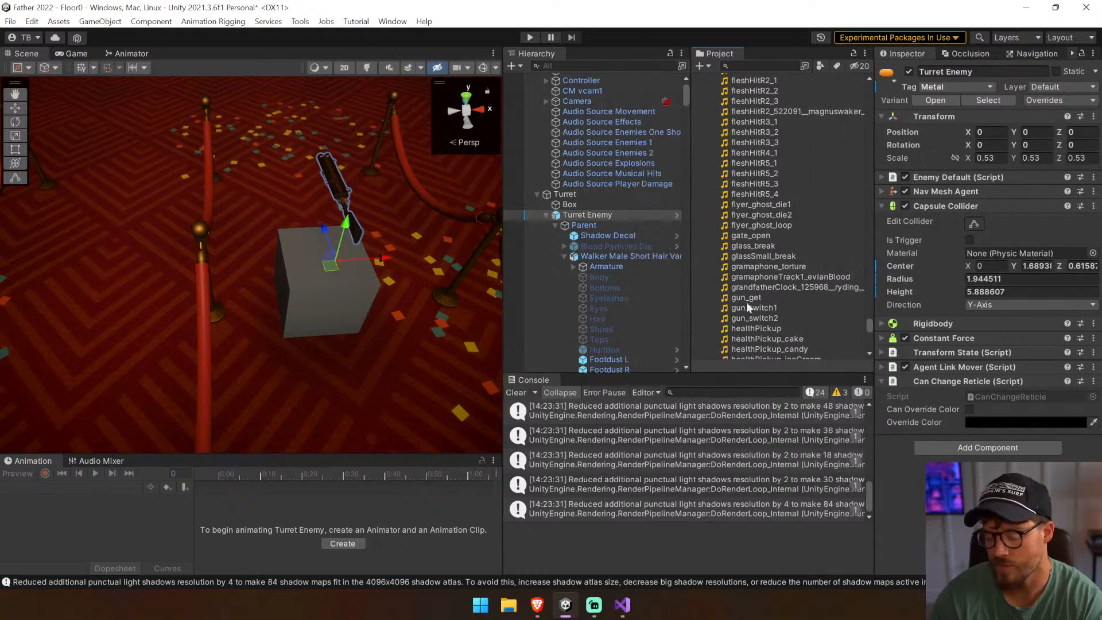
pyautogui.click(515, 392)
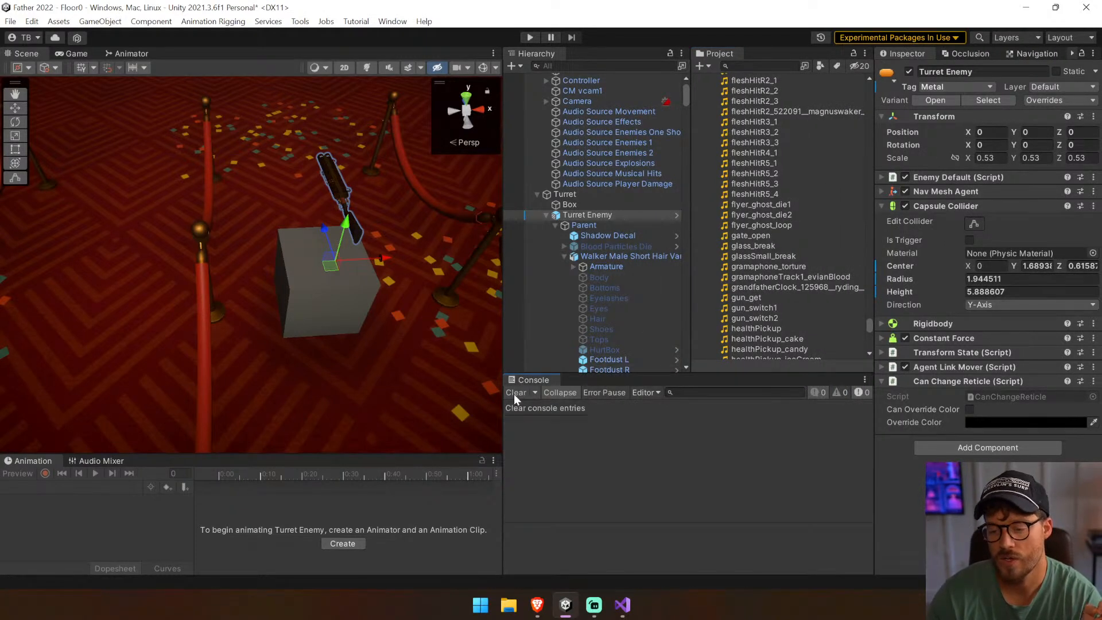
pyautogui.click(606, 195)
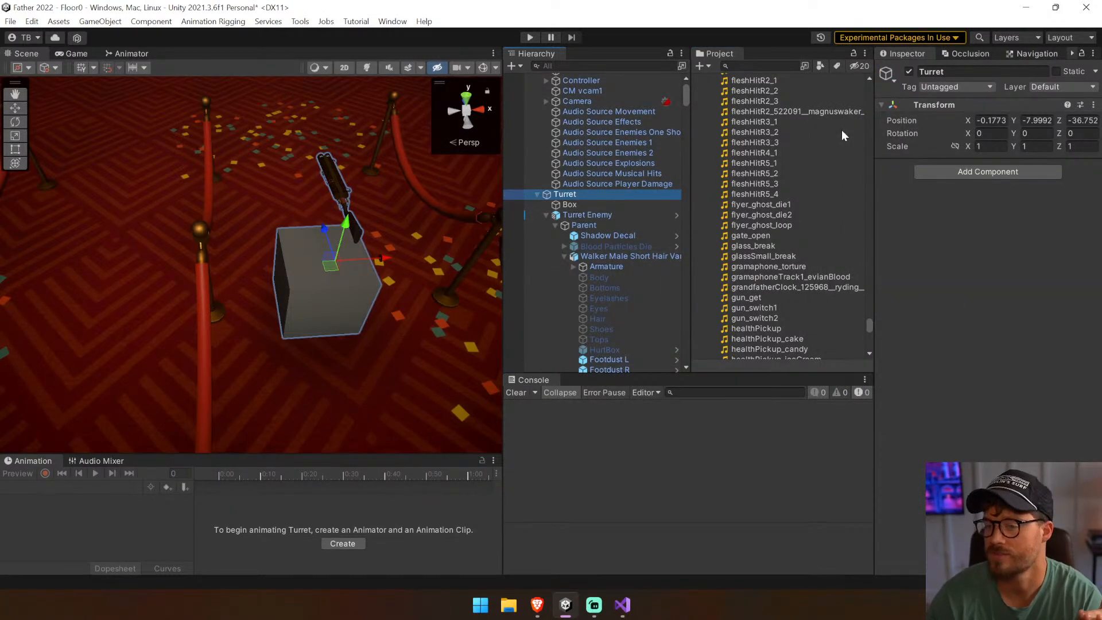
pyautogui.click(627, 217)
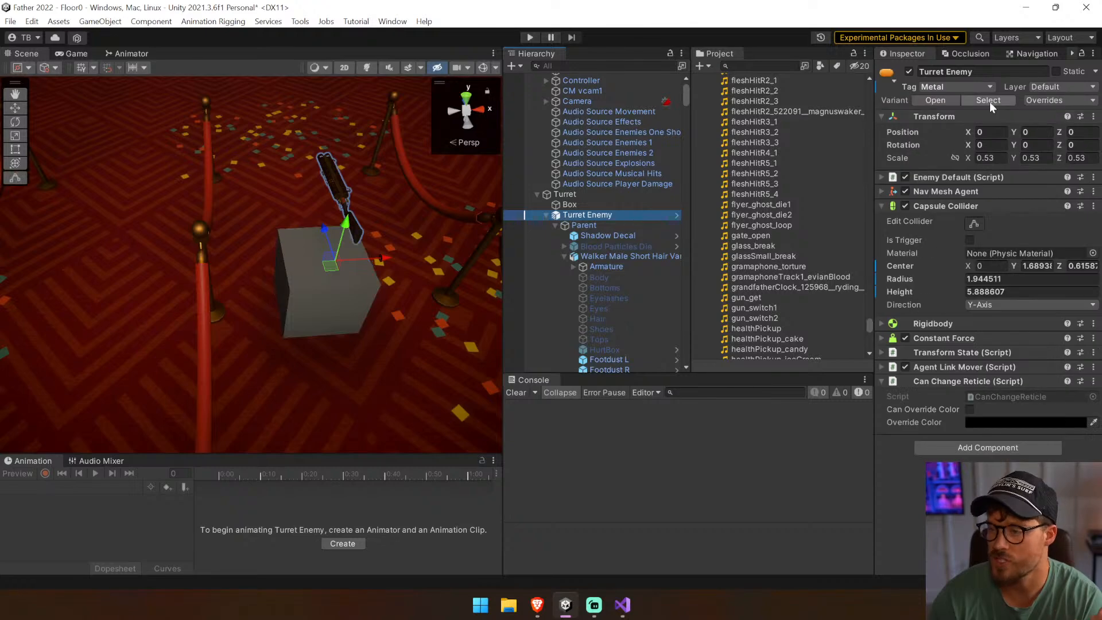
pyautogui.click(988, 101)
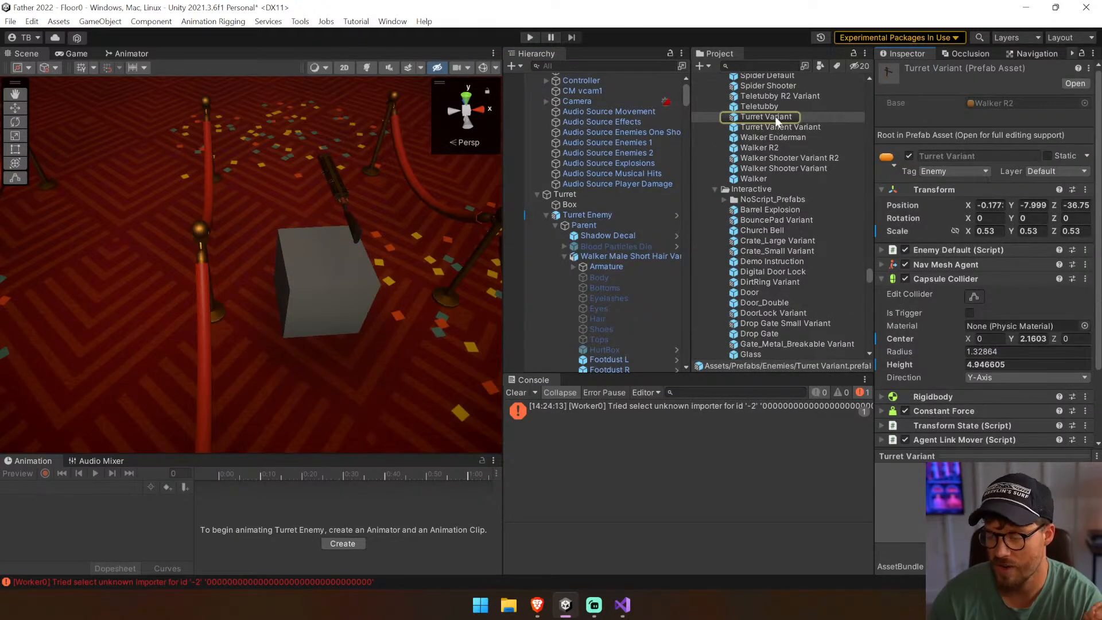
# Inspect the contents of the Turret Varient Variant prefab and delete that asset from the Enemies folder
pyautogui.click(780, 126)
pyautogui.click(779, 118)
pyautogui.click(781, 127)
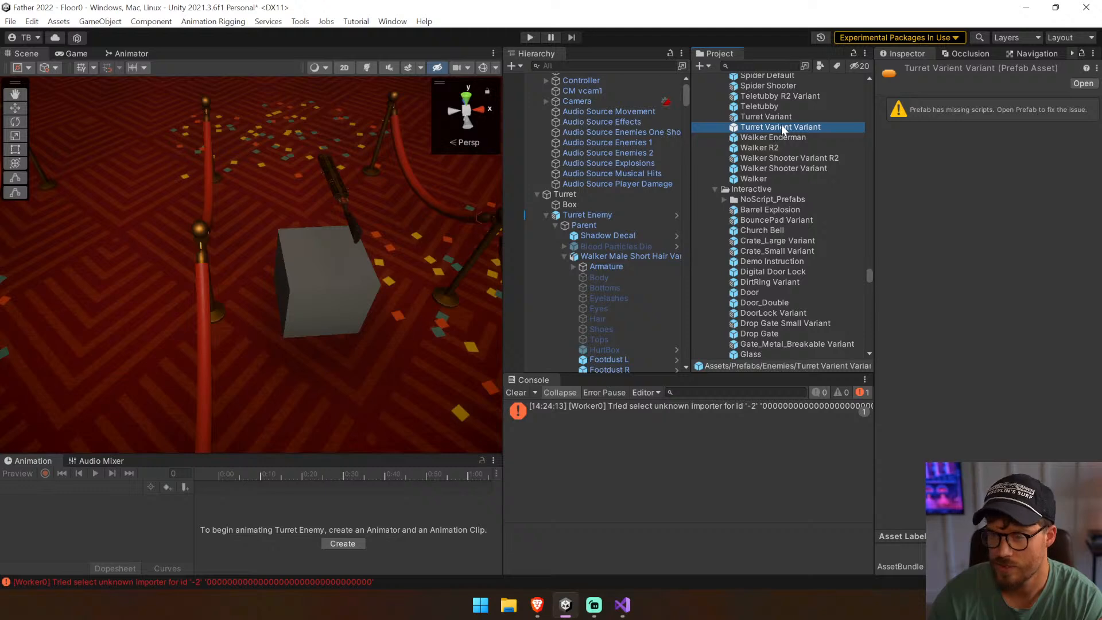
pyautogui.doubleClick(781, 127)
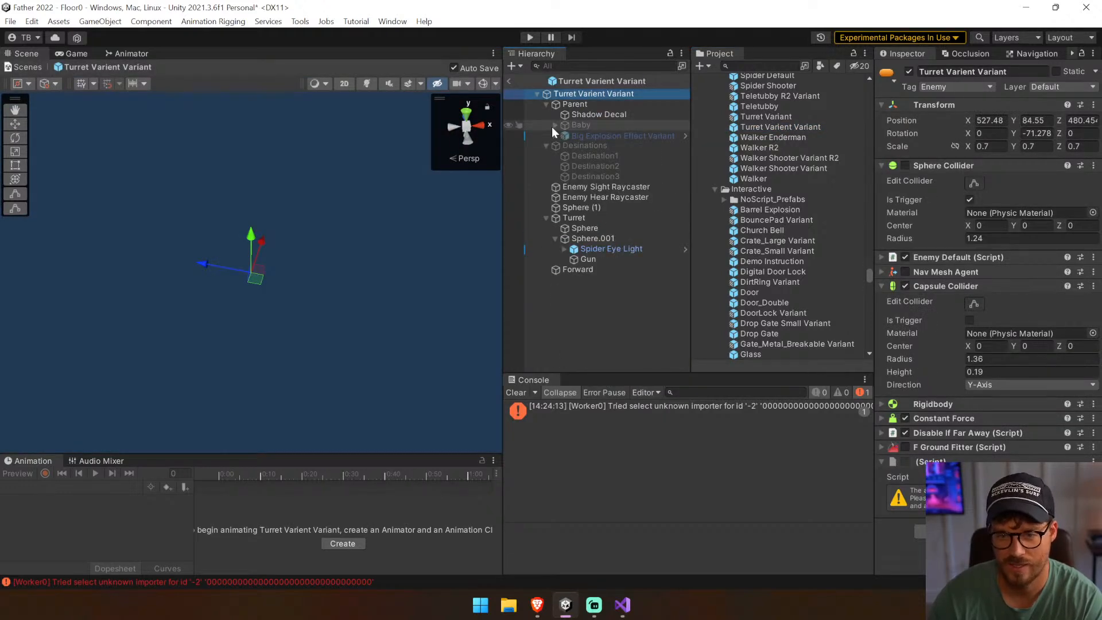
pyautogui.click(509, 81)
pyautogui.click(803, 126)
pyautogui.press('Delete')
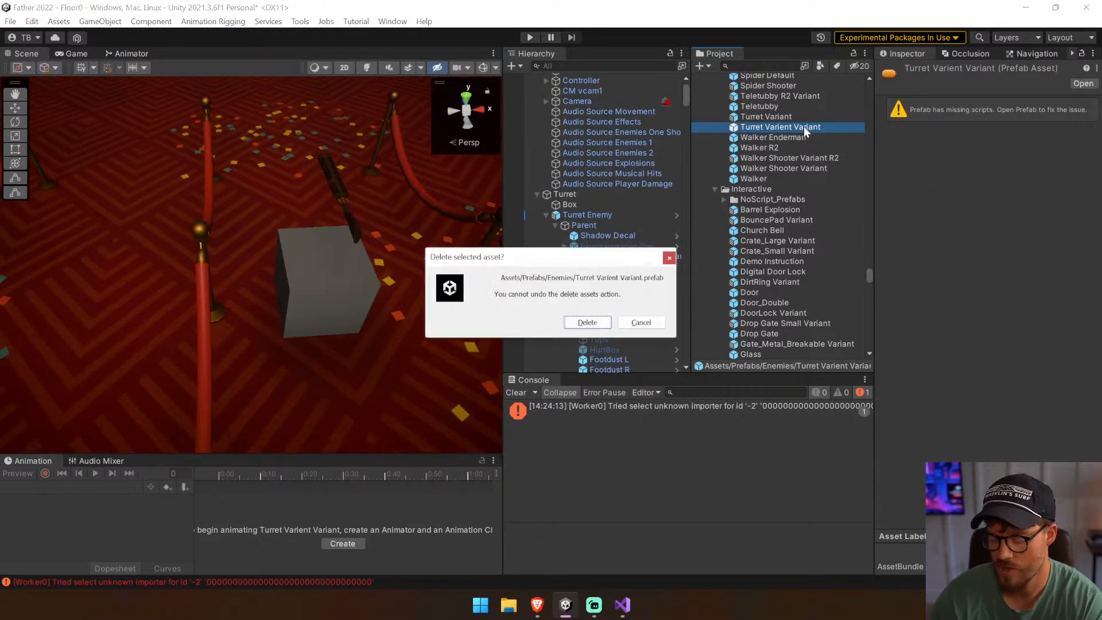
pyautogui.click(587, 322)
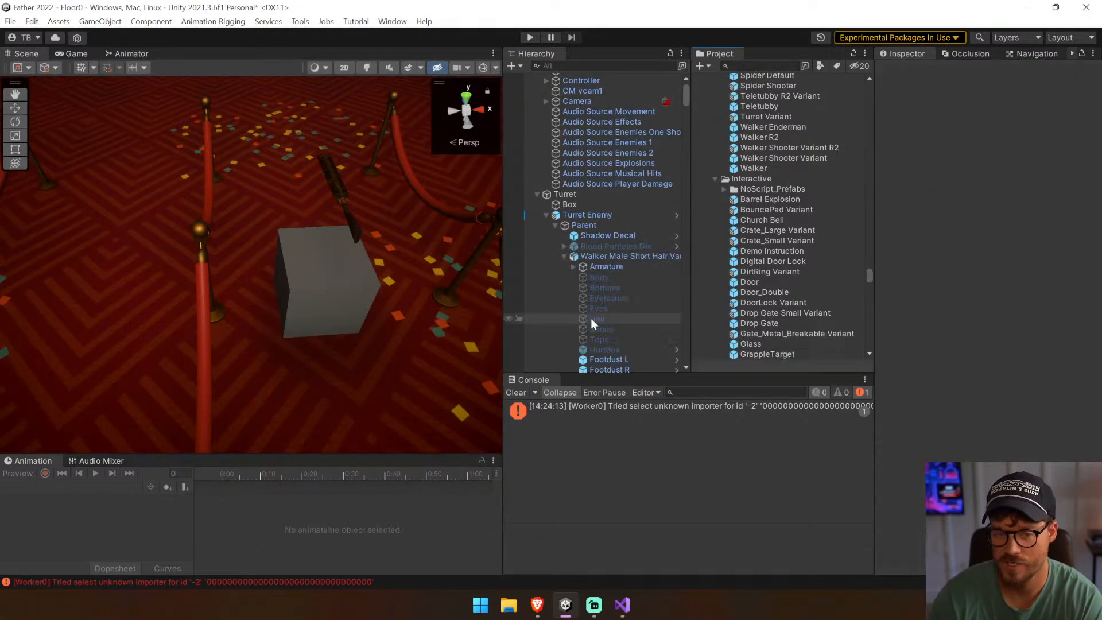
# Rename the Turret Variant prefab to Turret Enemy Variant
pyautogui.click(758, 117)
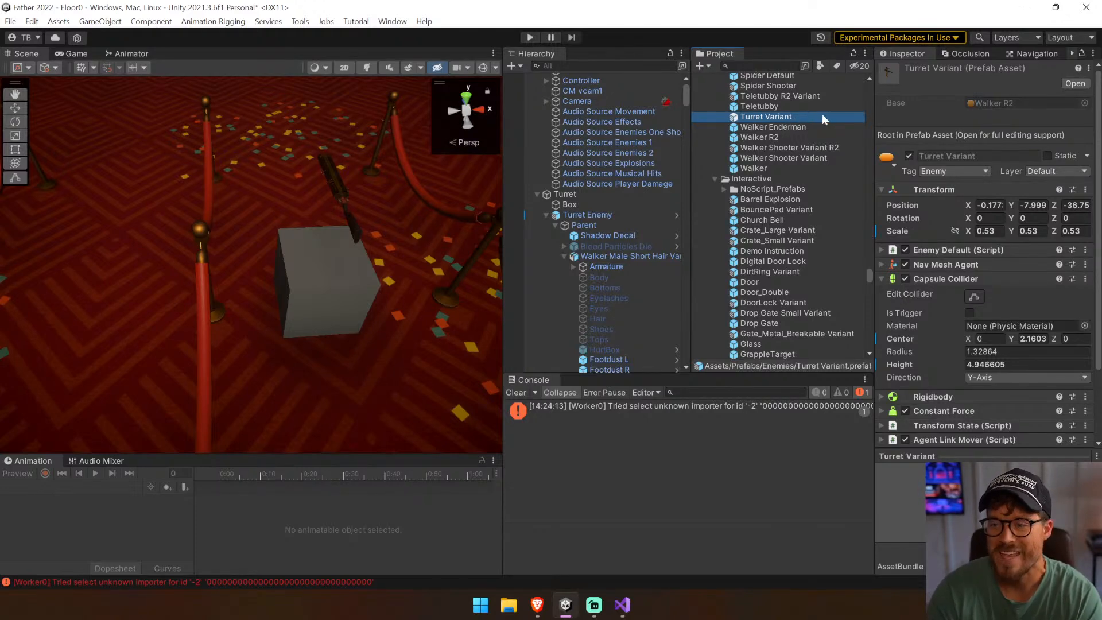
pyautogui.click(792, 116)
pyautogui.doubleClick(764, 117)
pyautogui.write('Enemy')
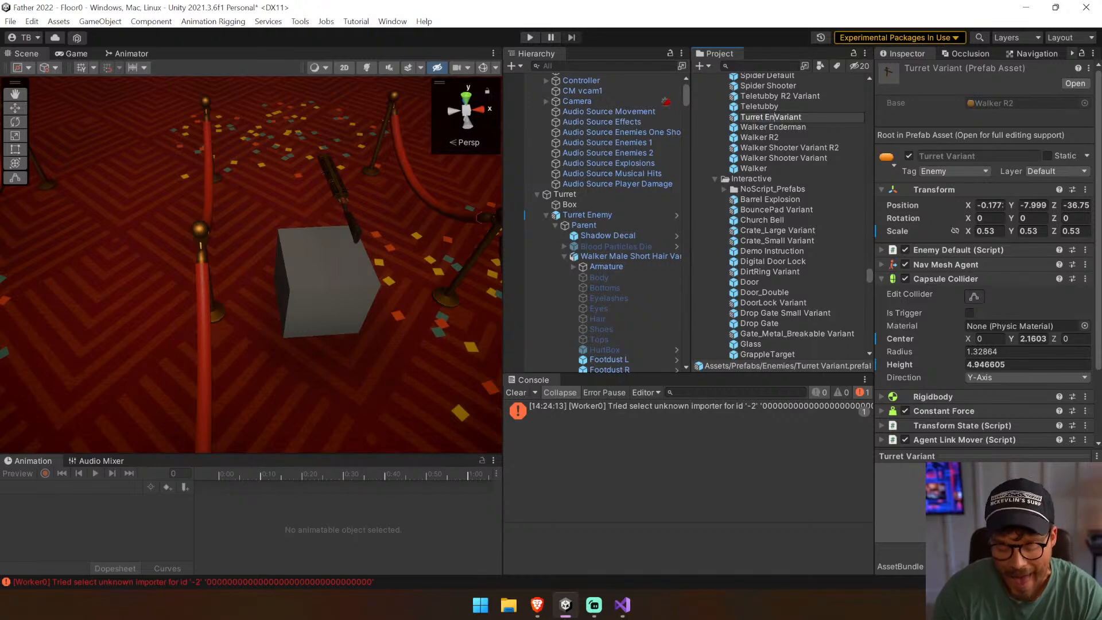
pyautogui.press('Return')
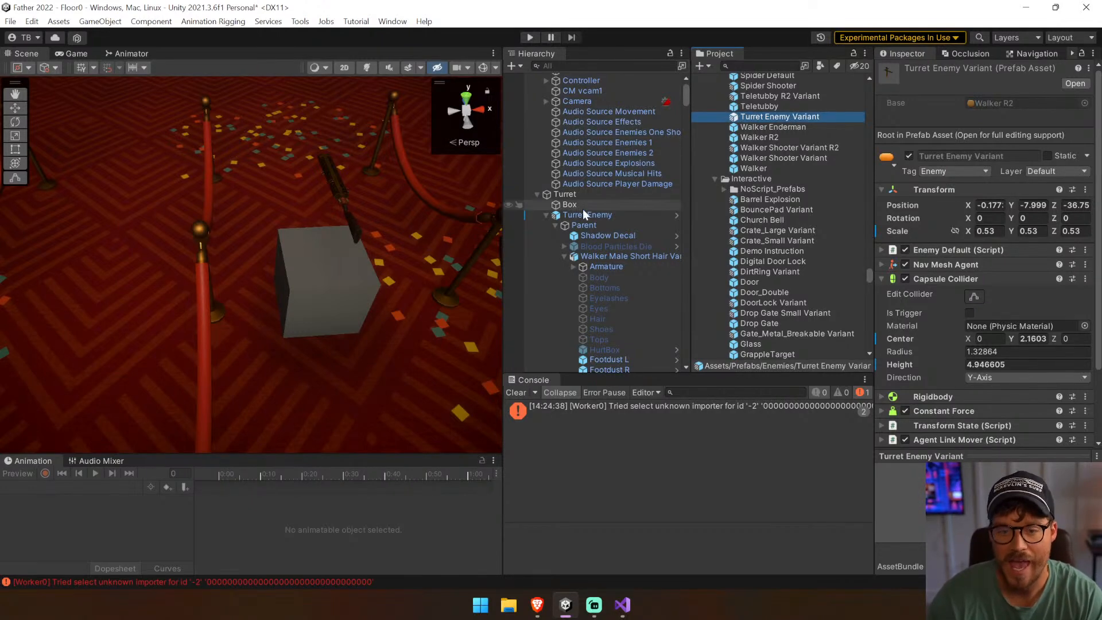
# Save the Turret object from the scene as a prefab in the Enemies folder and reselect the scene instance
pyautogui.click(550, 196)
pyautogui.moveTo(550, 196); pyautogui.dragTo(761, 111)
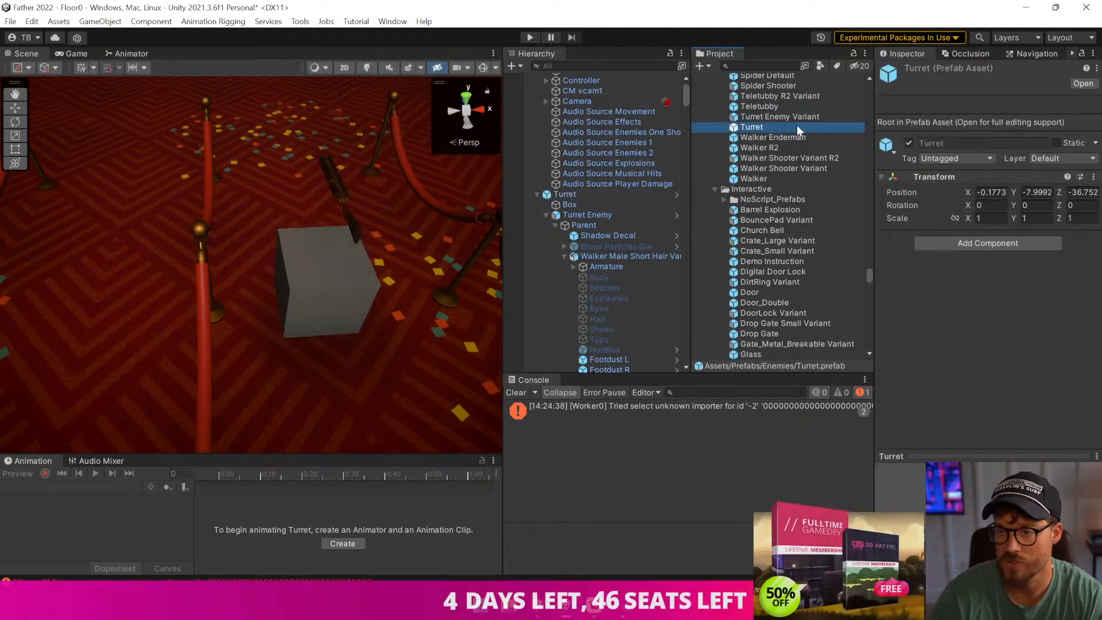
pyautogui.click(793, 117)
pyautogui.click(790, 124)
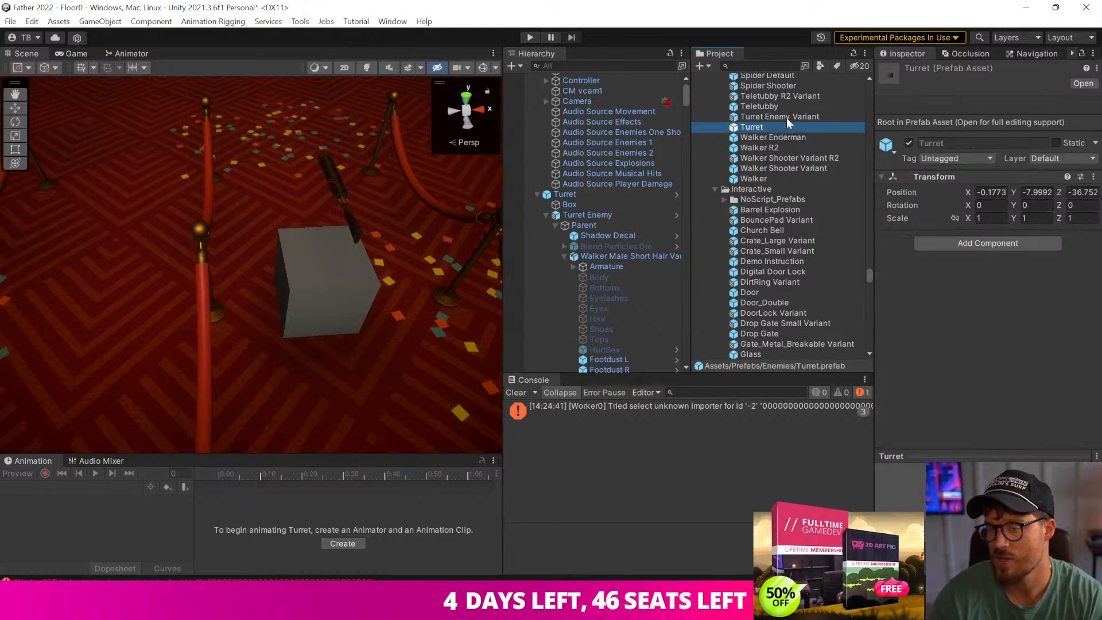
pyautogui.click(561, 196)
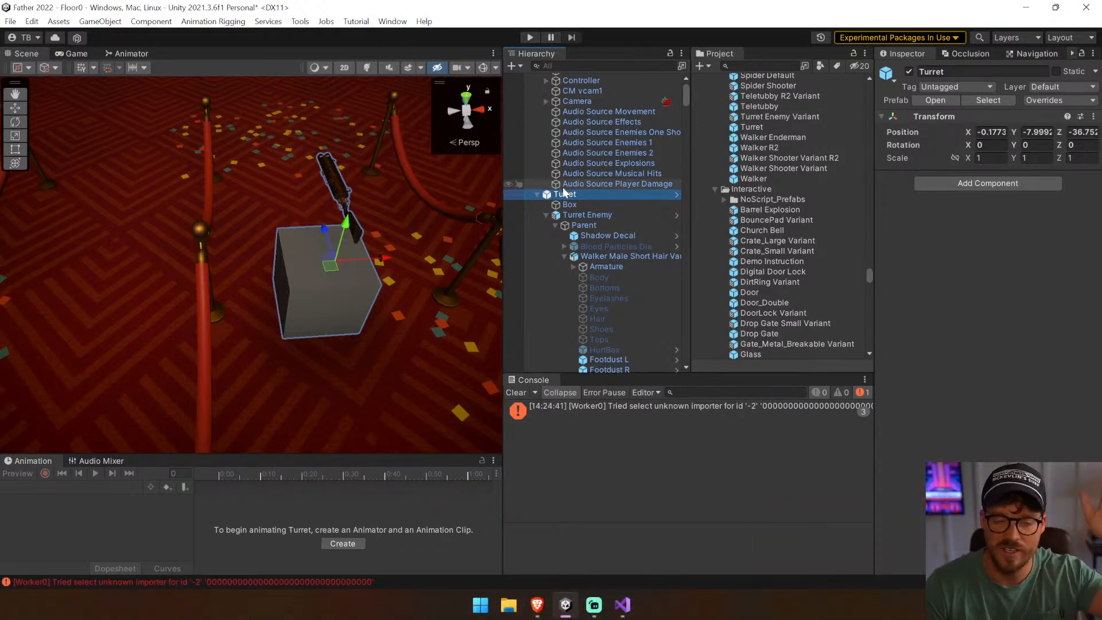
pyautogui.click(498, 393)
pyautogui.click(353, 304)
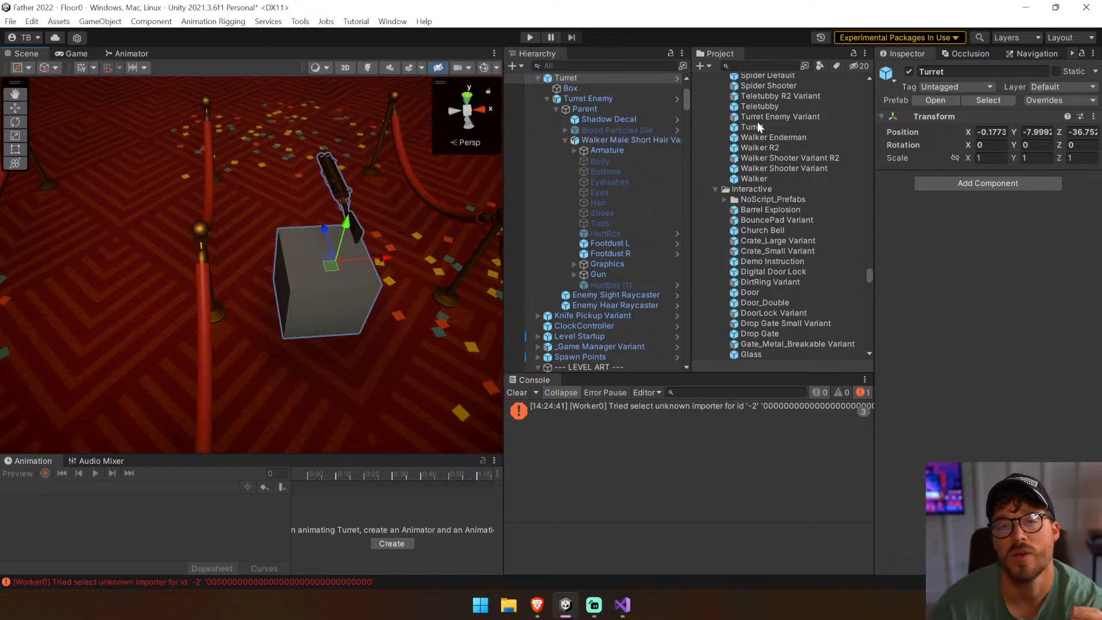
# Rename the new Turret prefab asset to Turret Homing
pyautogui.click(771, 128)
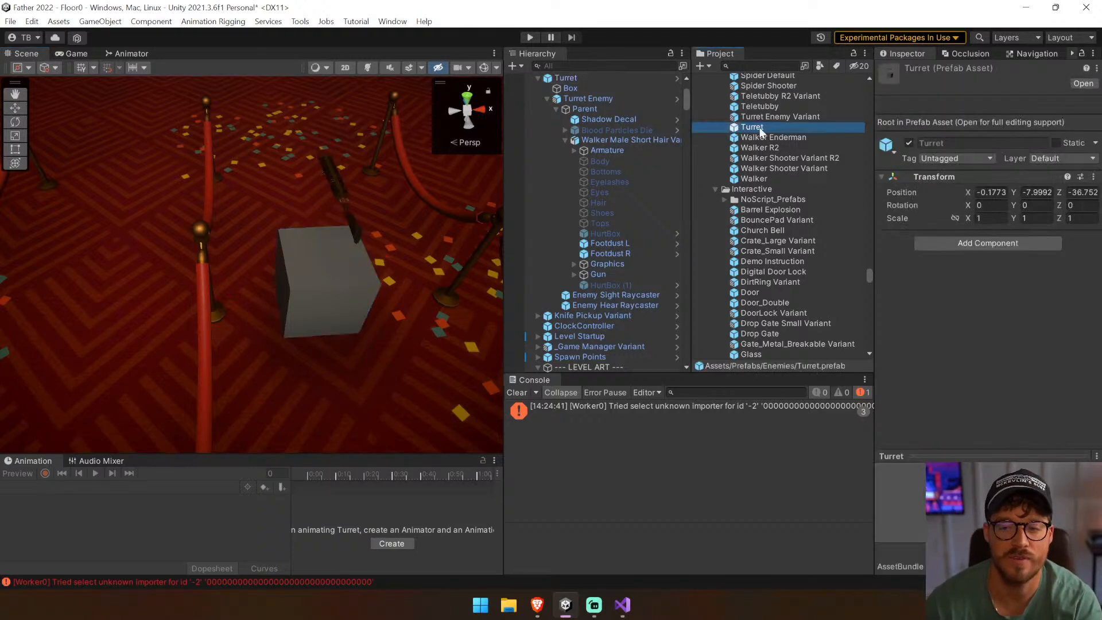
pyautogui.press('F2')
pyautogui.write('Homing')
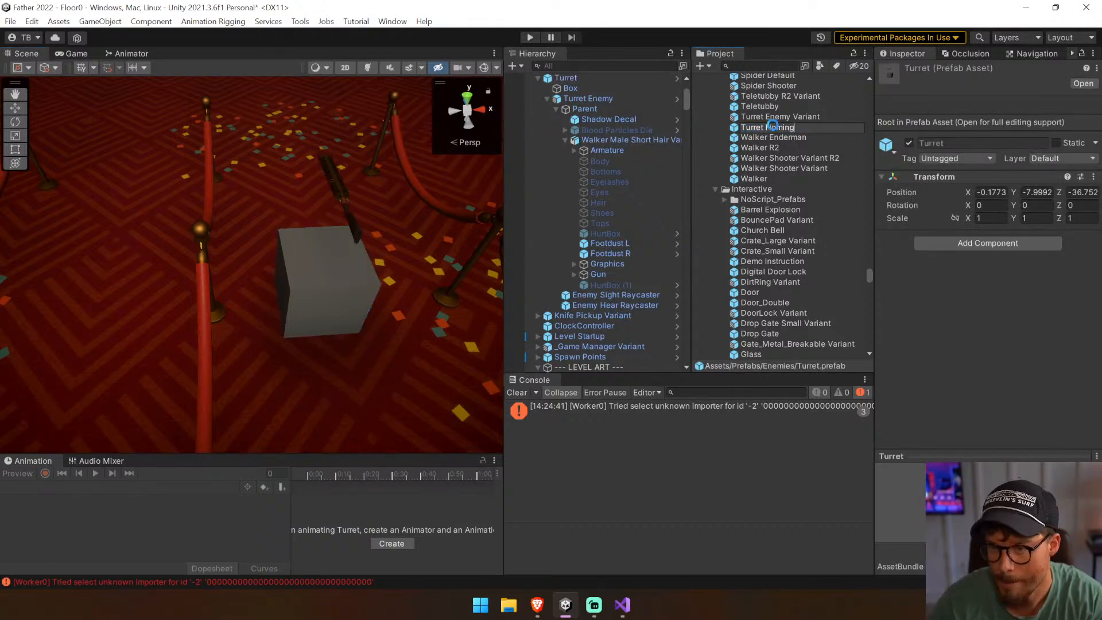
pyautogui.press('Return')
# Rename the parent Turret object in the scene hierarchy to Turret Homing
pyautogui.click(599, 79)
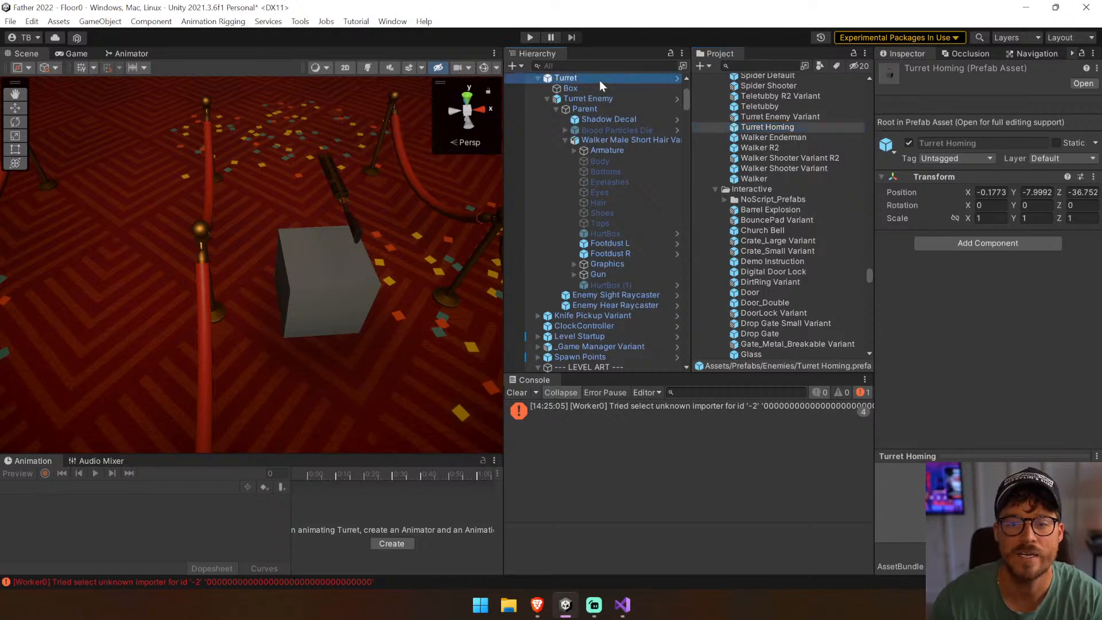
pyautogui.press('F2')
pyautogui.write('Homing')
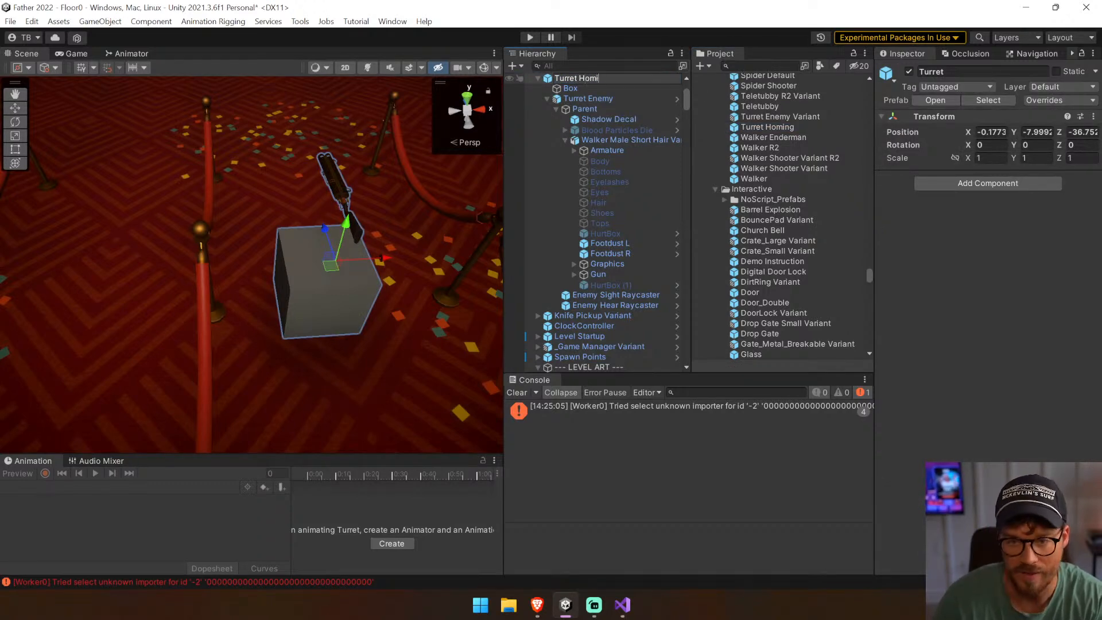
pyautogui.press('Return')
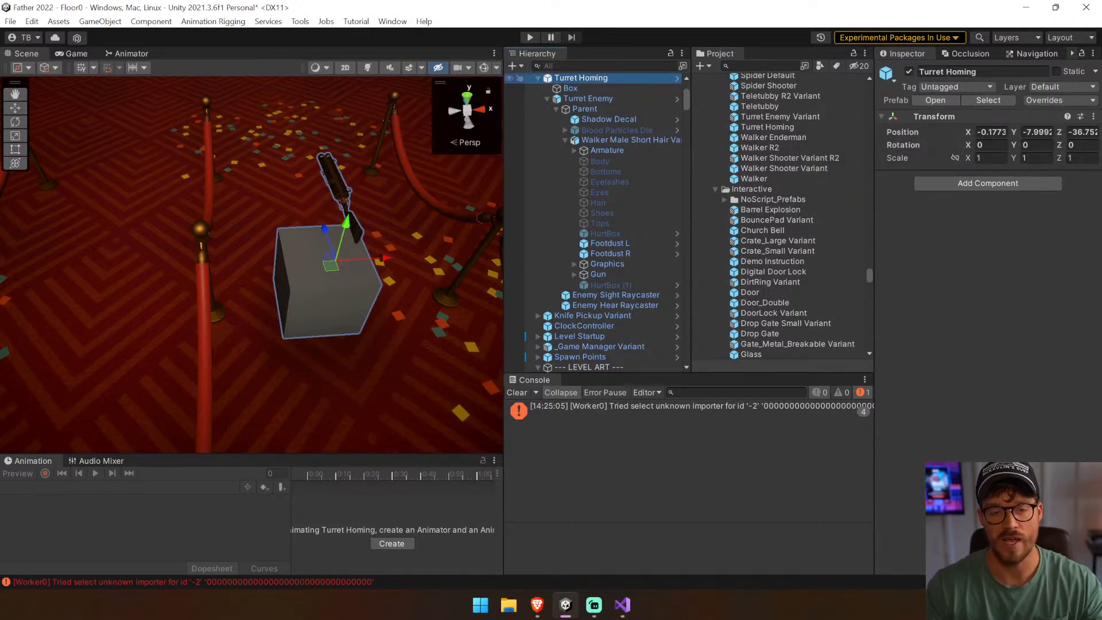
# Expand the Enemy Default script on the nested Turret Enemy and locate its Projectile Prefab setting
pyautogui.click(601, 98)
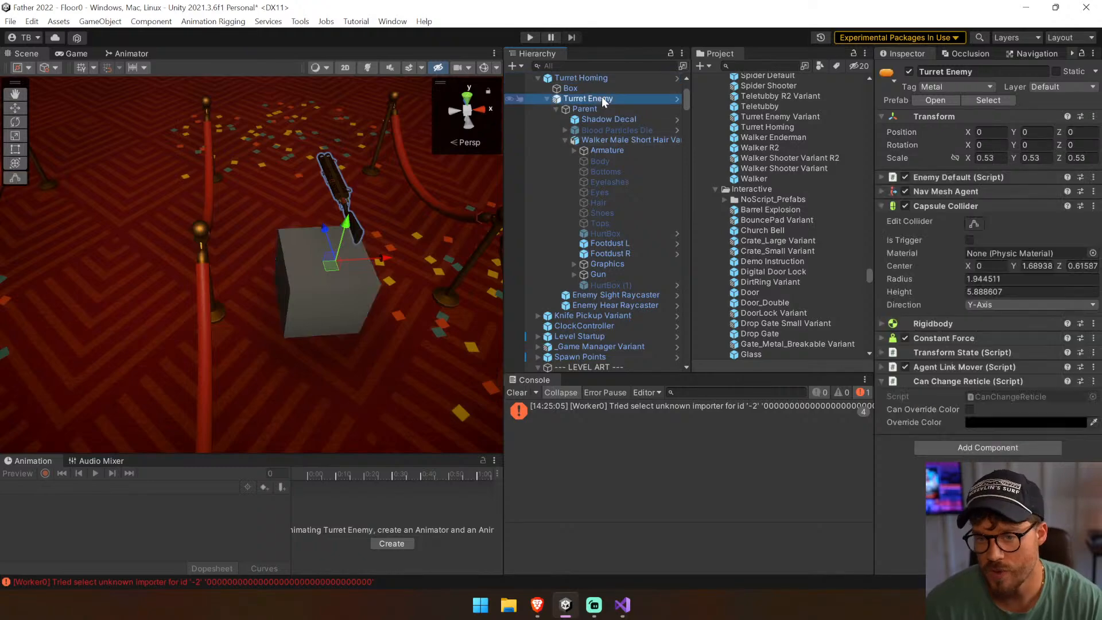
pyautogui.click(962, 179)
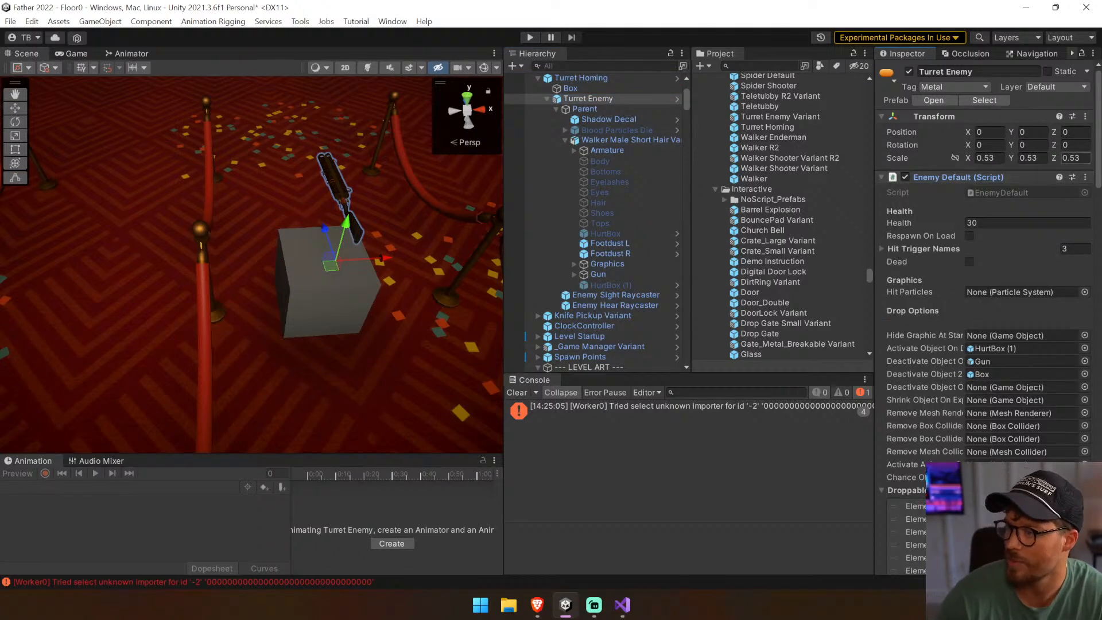
pyautogui.scroll(-3, 1097, 153)
pyautogui.scroll(-15, 1097, 154)
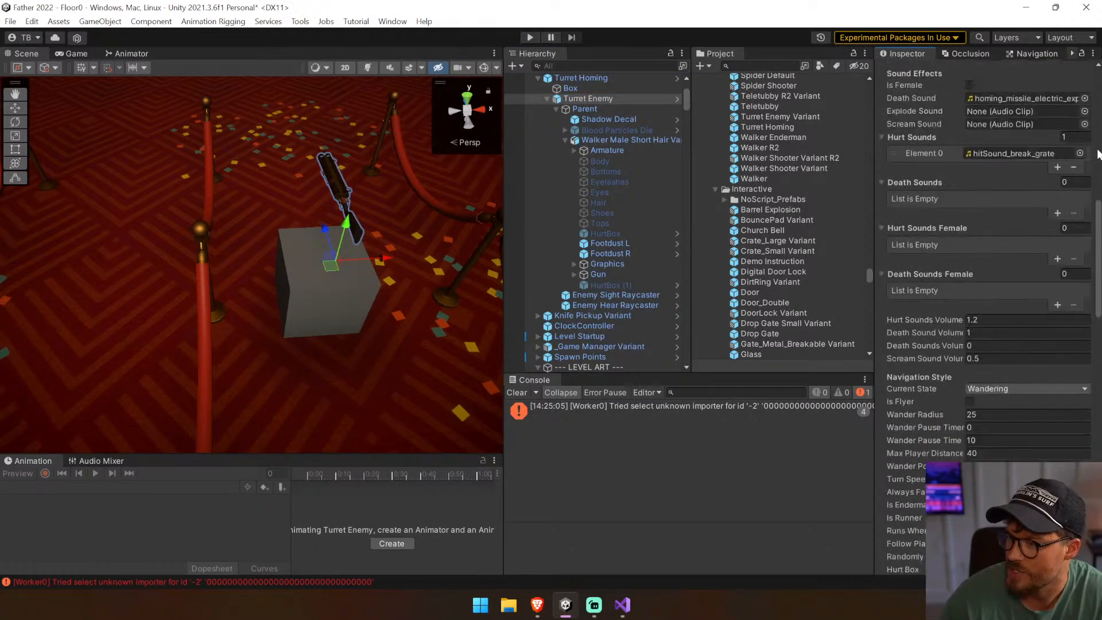
pyautogui.scroll(-4, 1097, 155)
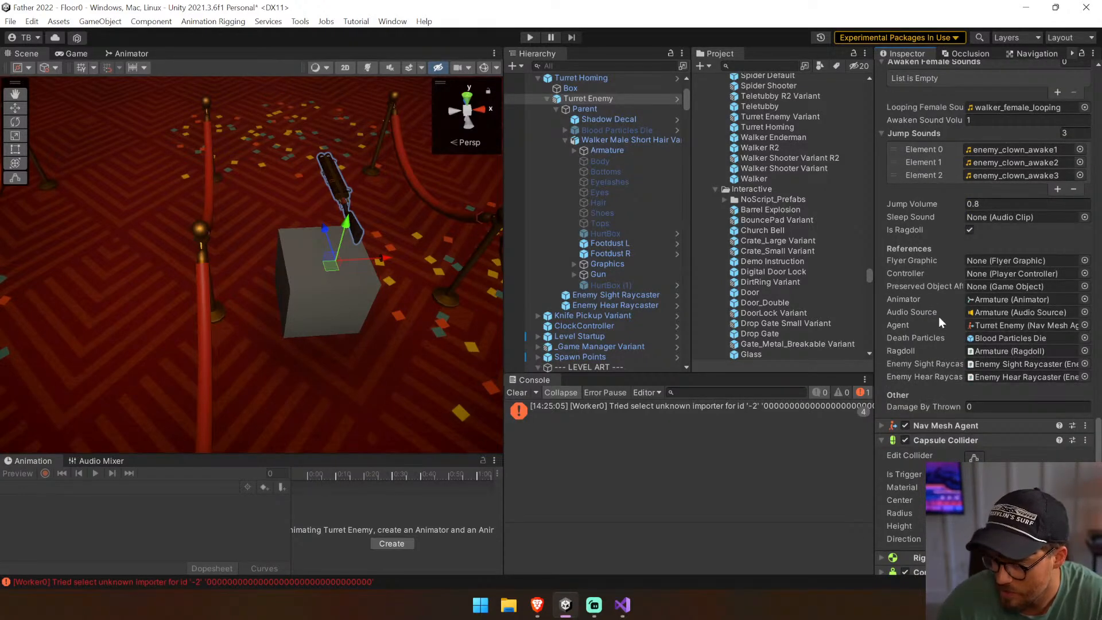
pyautogui.scroll(7, 1097, 321)
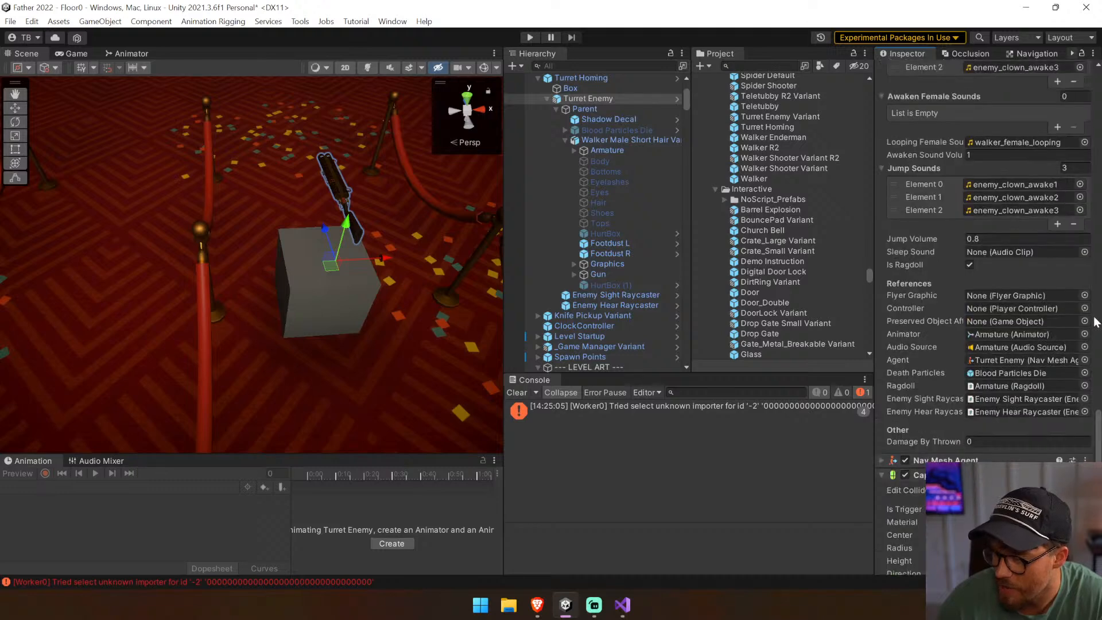
pyautogui.scroll(1, 1096, 322)
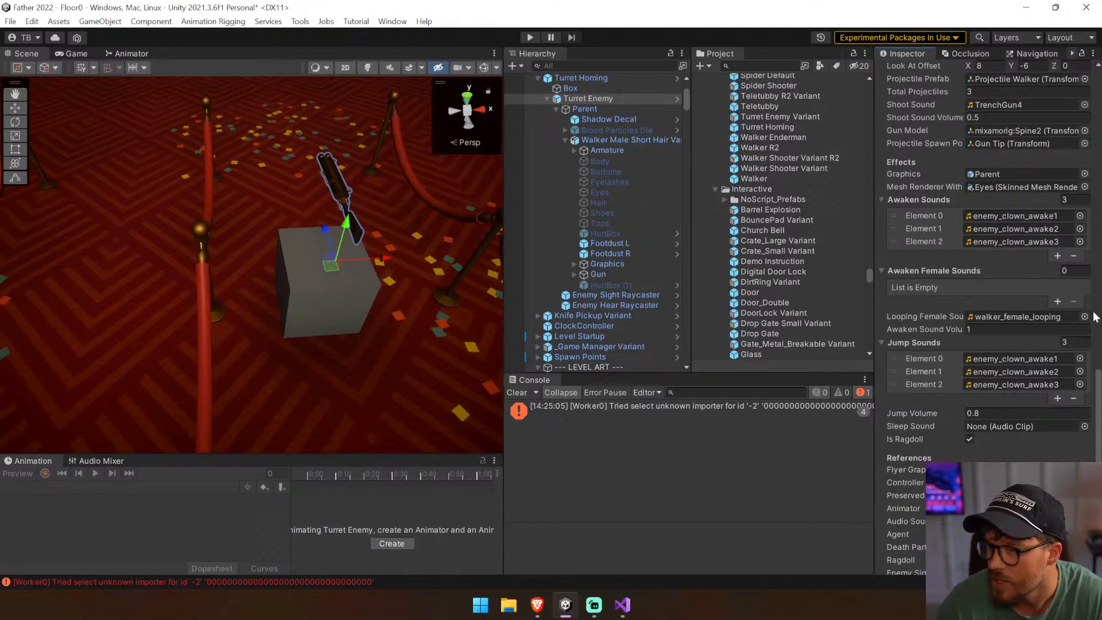
pyautogui.click(1085, 79)
pyautogui.write('project')
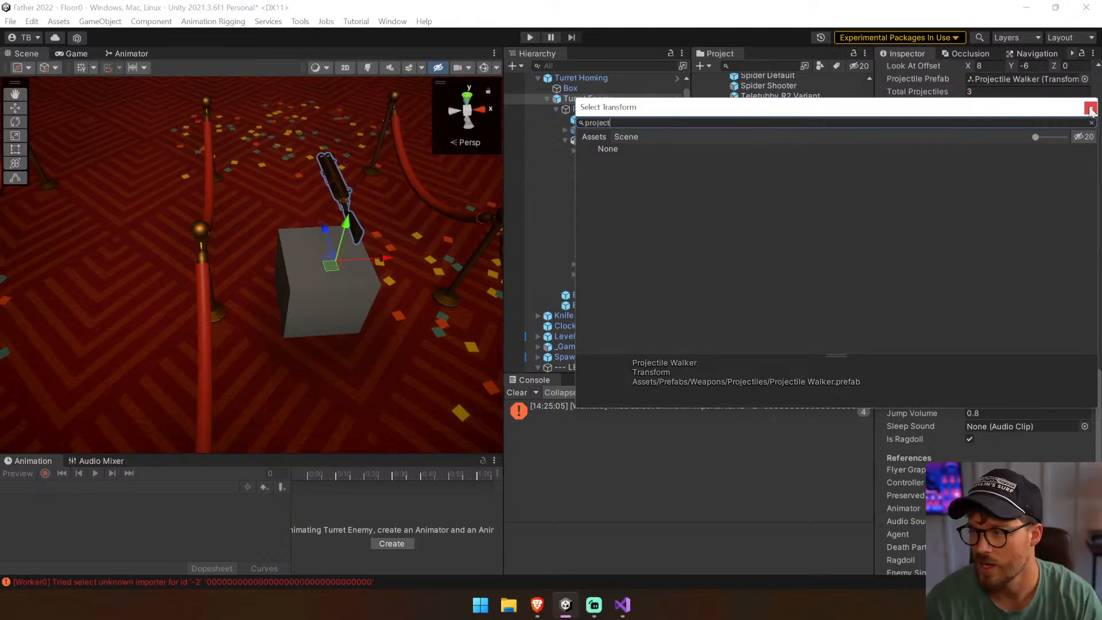
pyautogui.press('Escape')
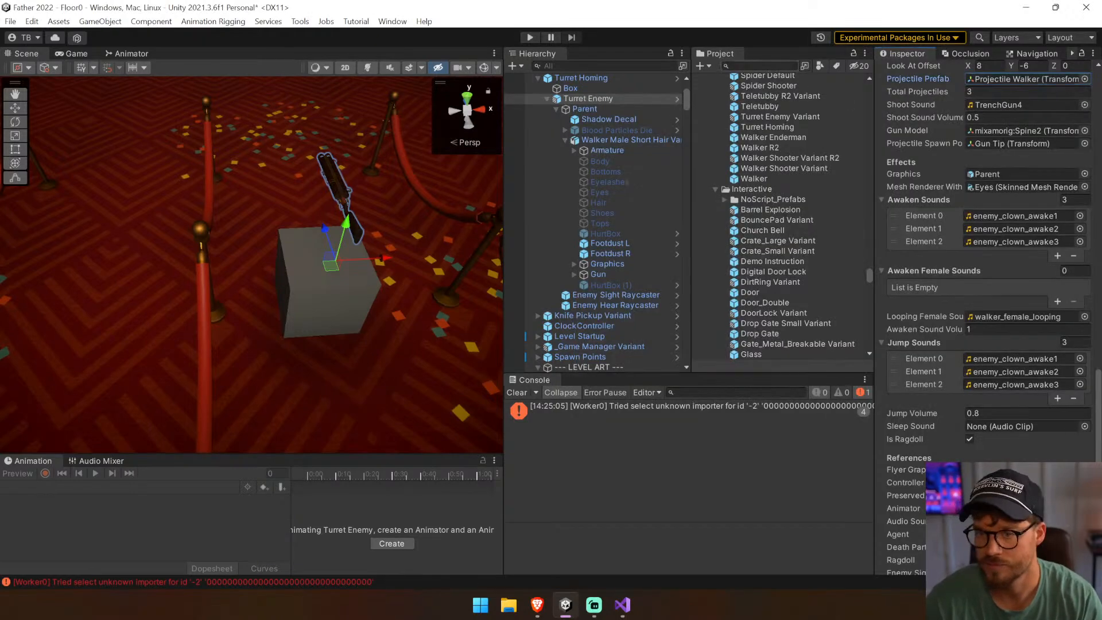
# Search the project assets for projectiles and assign Projectile Flyer as the Turret Enemy's Projectile Prefab
pyautogui.write('projectil')
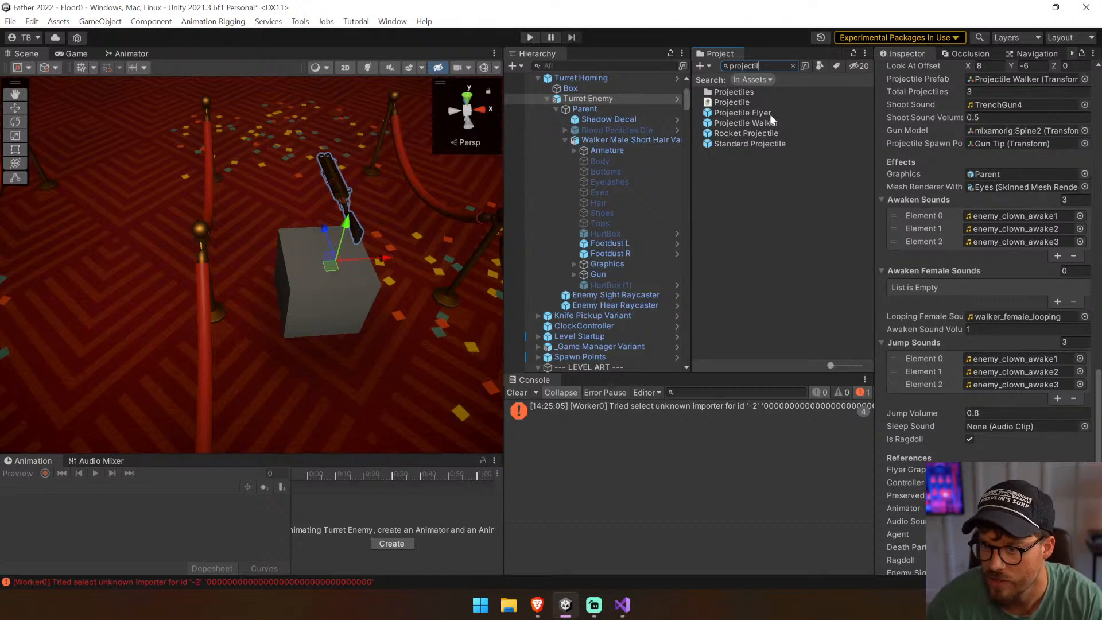
pyautogui.moveTo(770, 115); pyautogui.dragTo(1024, 87)
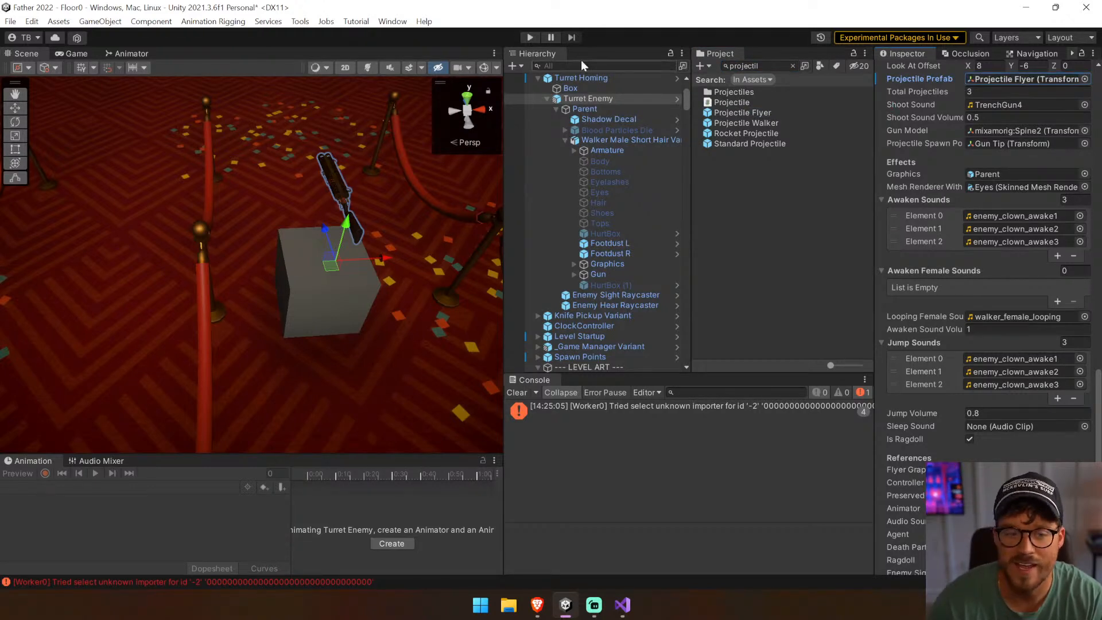
# Run the game, move around the lobby while the turret fires its Projectile Flyer shots, and stop the game
pyautogui.click(528, 37)
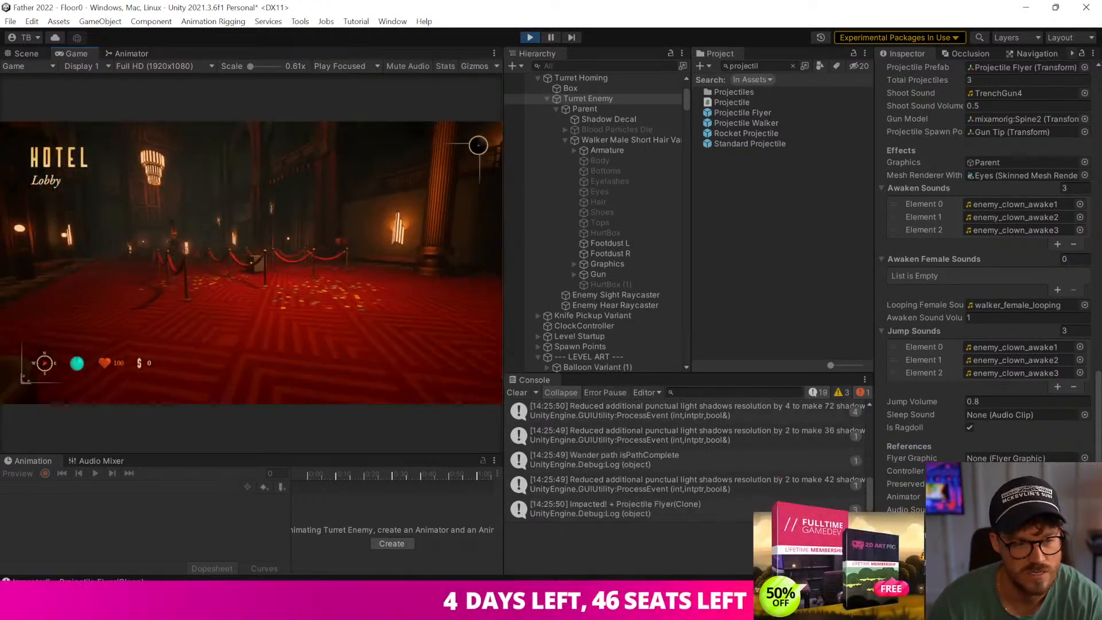
pyautogui.press('w')
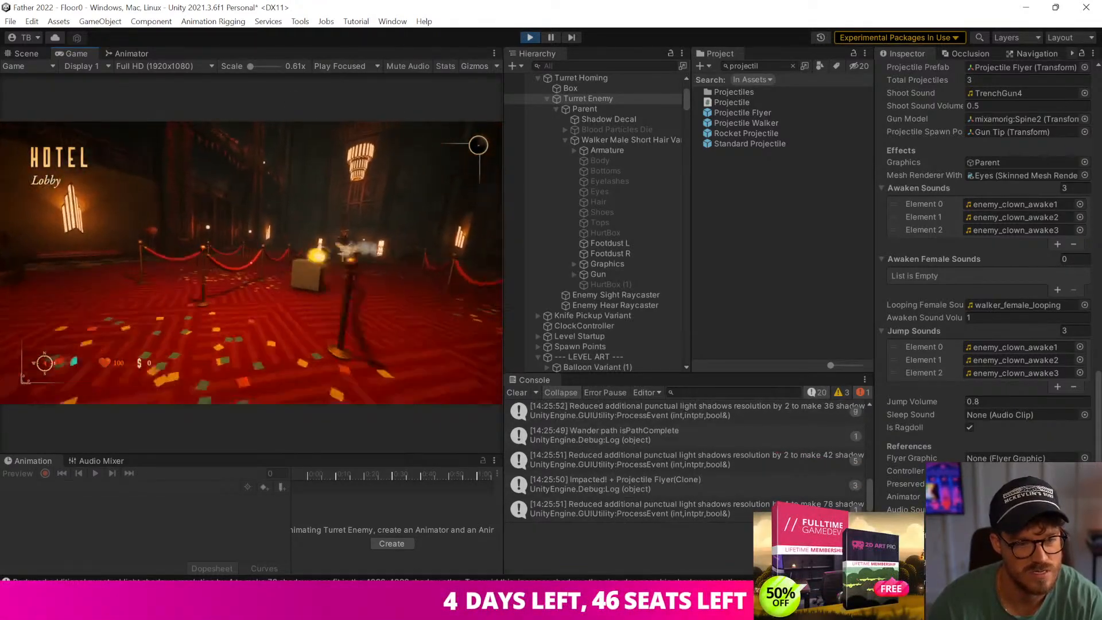
pyautogui.press('w')
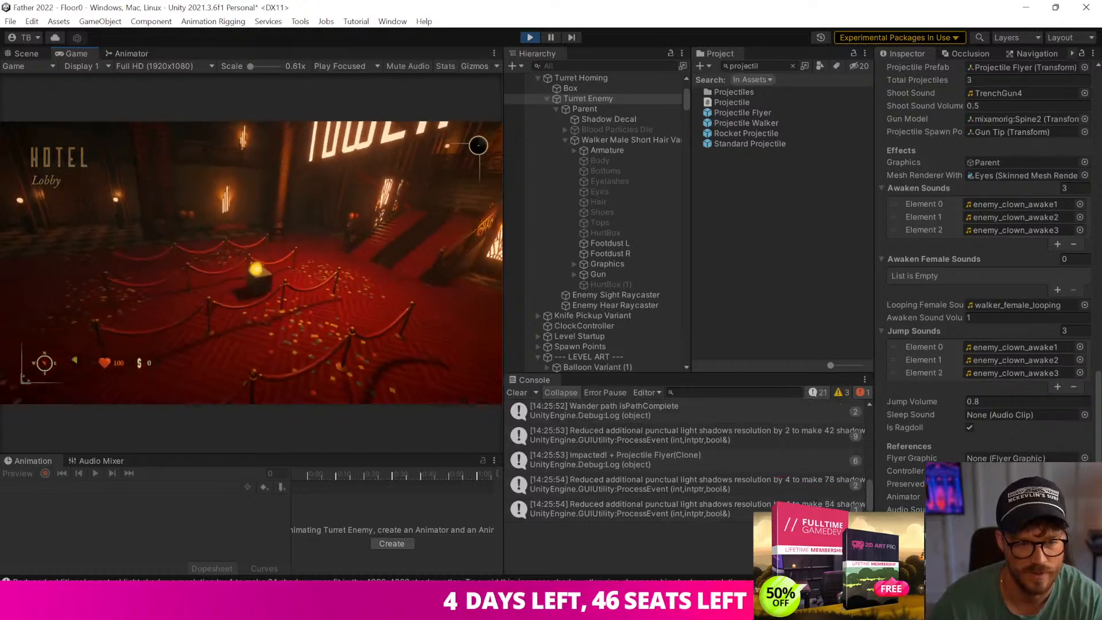
pyautogui.press('w')
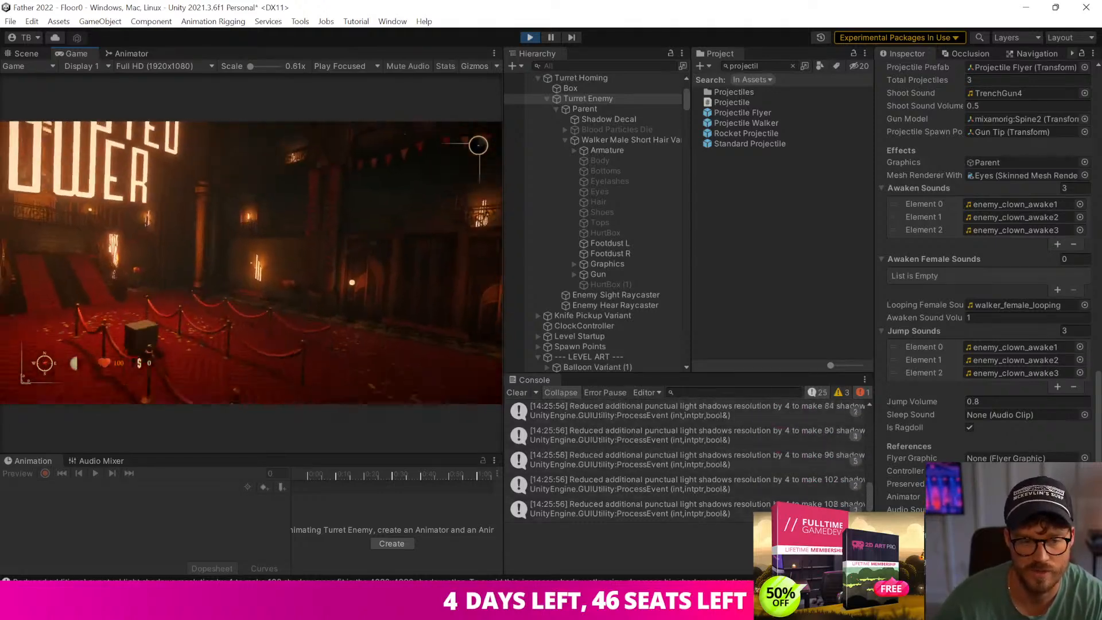
pyautogui.press('w')
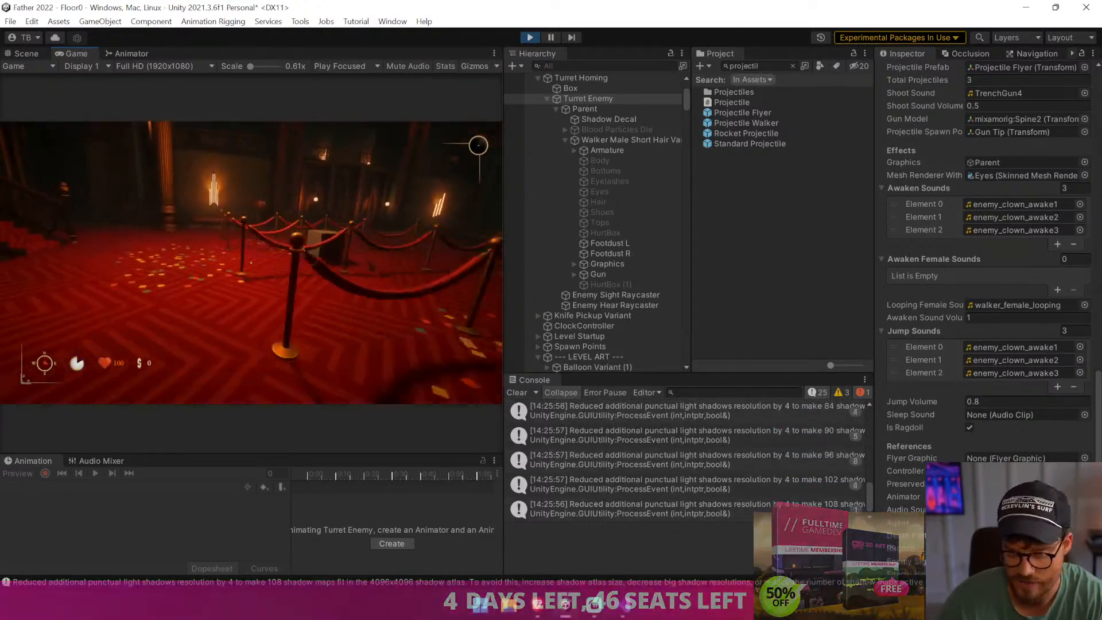
pyautogui.hotkey('ctrl', 'p')
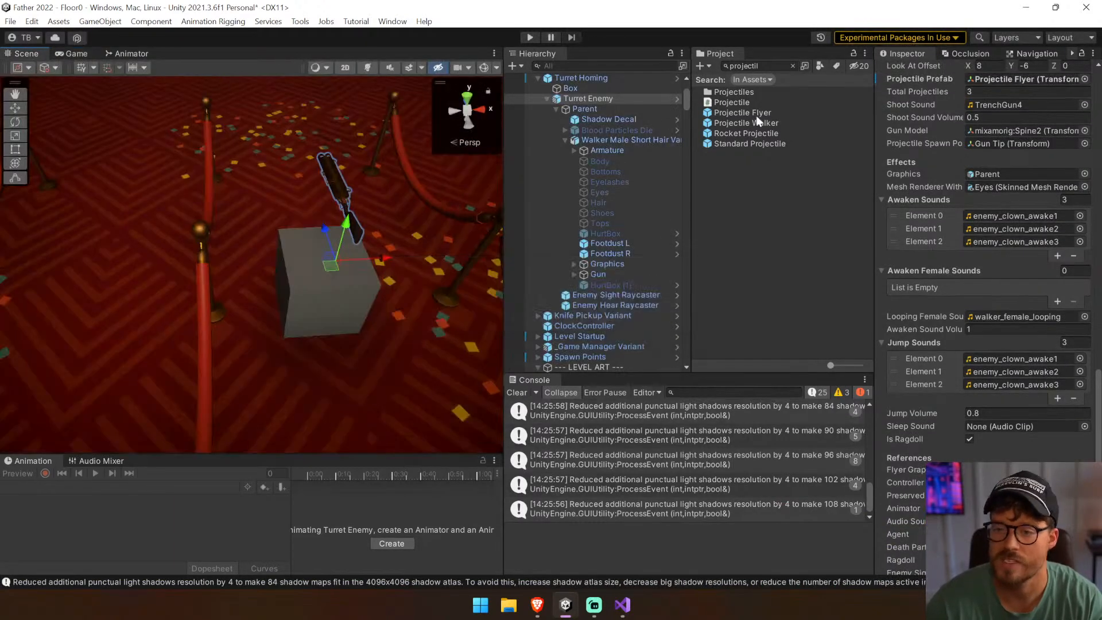
# Duplicate the Projectile Flyer prefab and name the copy Projectile Homing
pyautogui.click(756, 114)
pyautogui.hotkey('ctrl', 'd')
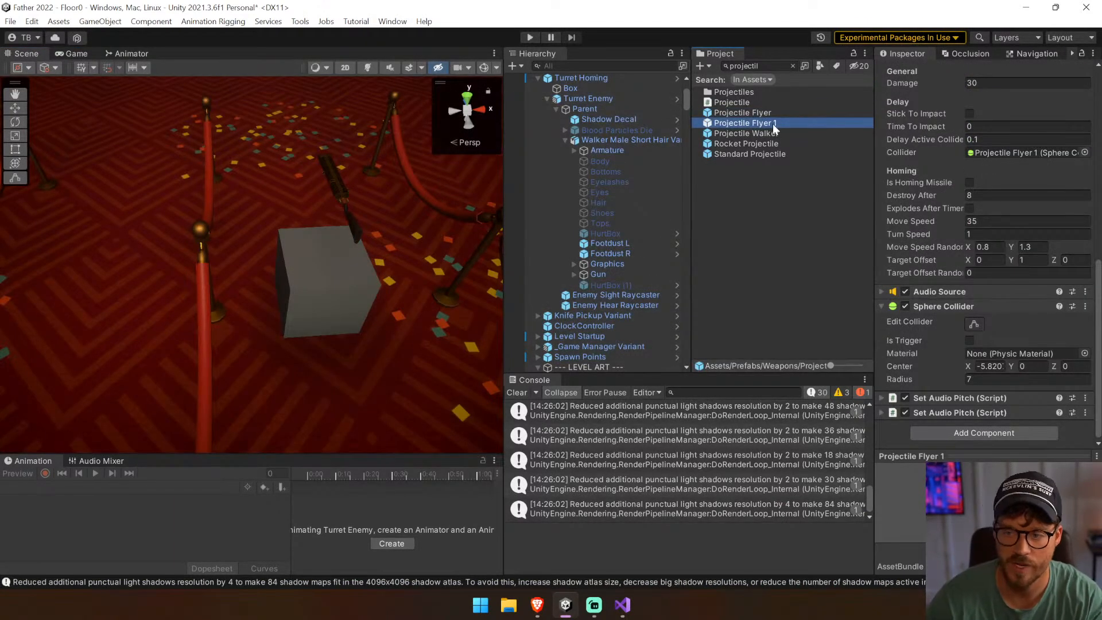
pyautogui.press('F2')
pyautogui.write('Projectile Homing')
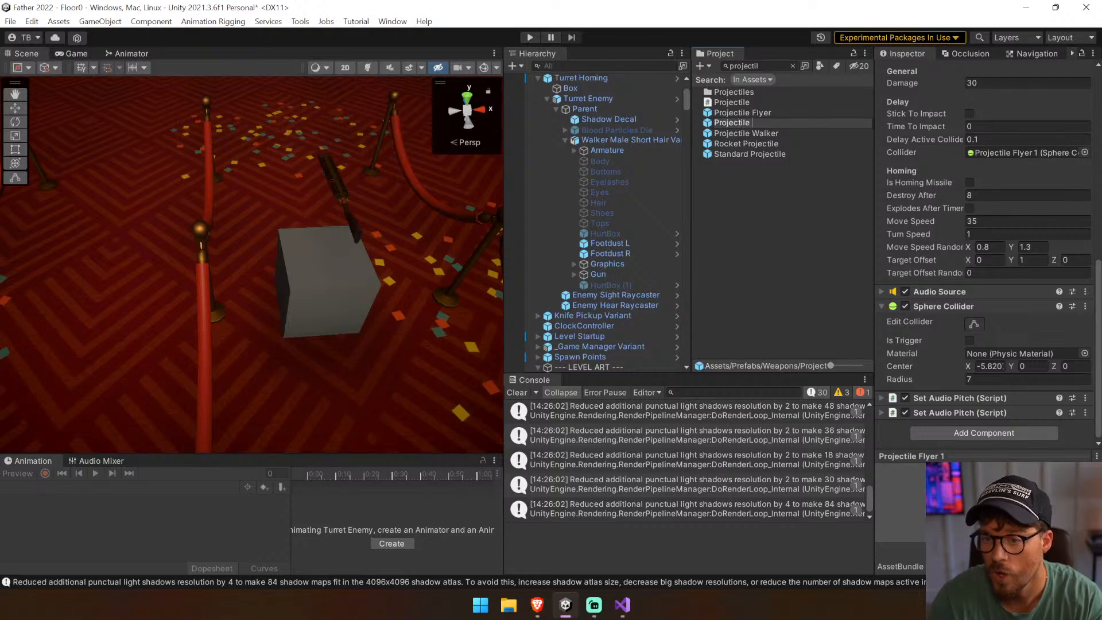
pyautogui.press('Return')
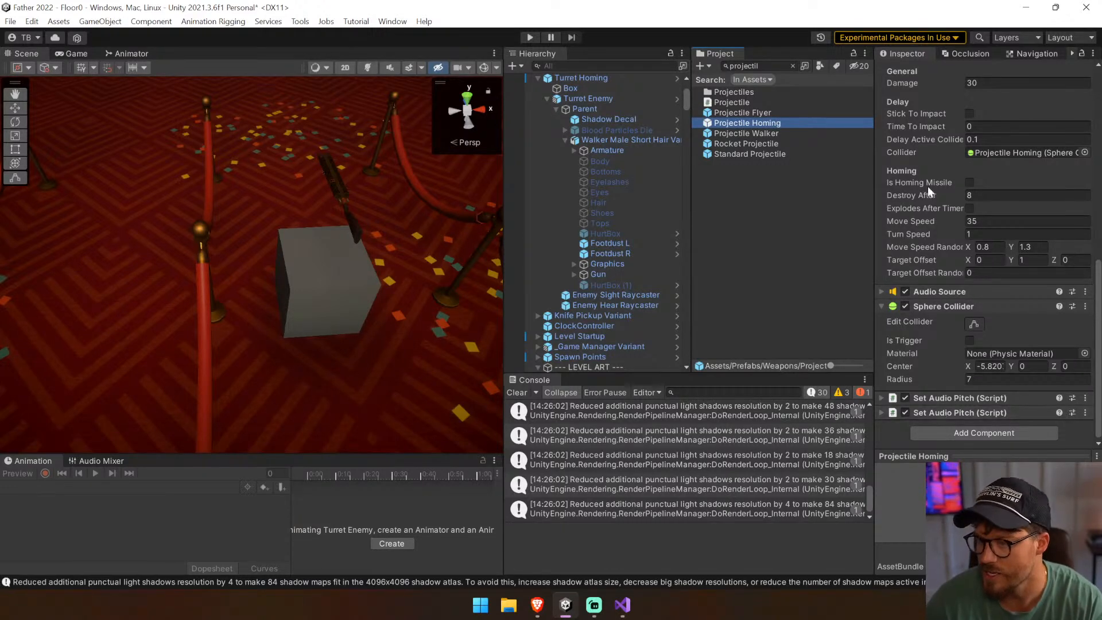
# Widen the component settings area, review the Projectile script, and enable Is Homing Missile on the Projectile Homing prefab
pyautogui.moveTo(871, 151); pyautogui.dragTo(782, 152)
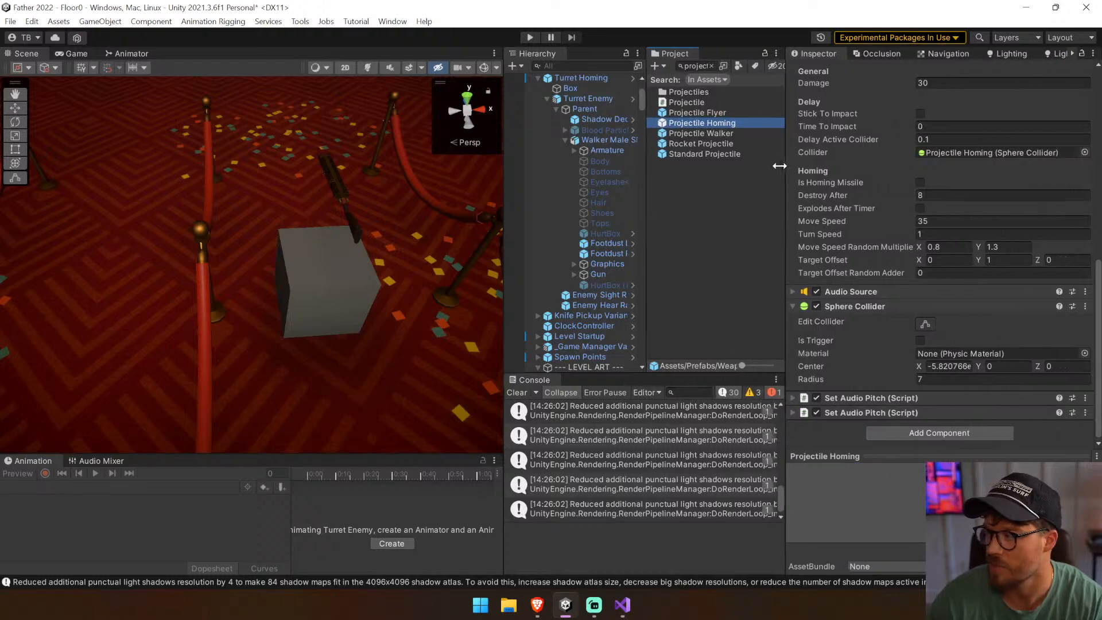
pyautogui.scroll(5, 828, 167)
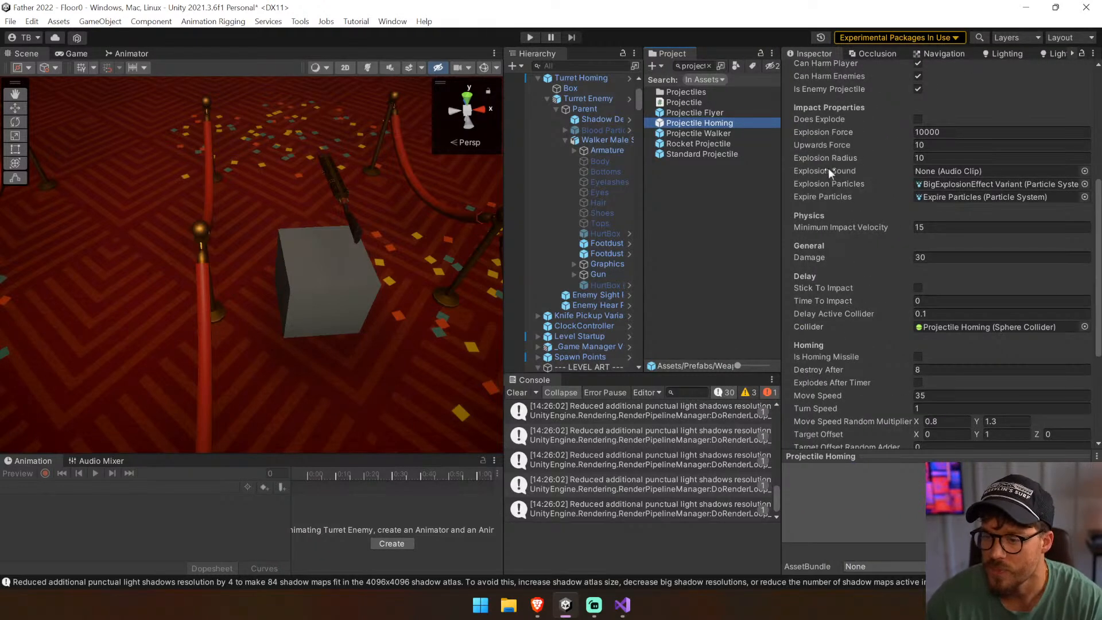
pyautogui.scroll(4, 829, 167)
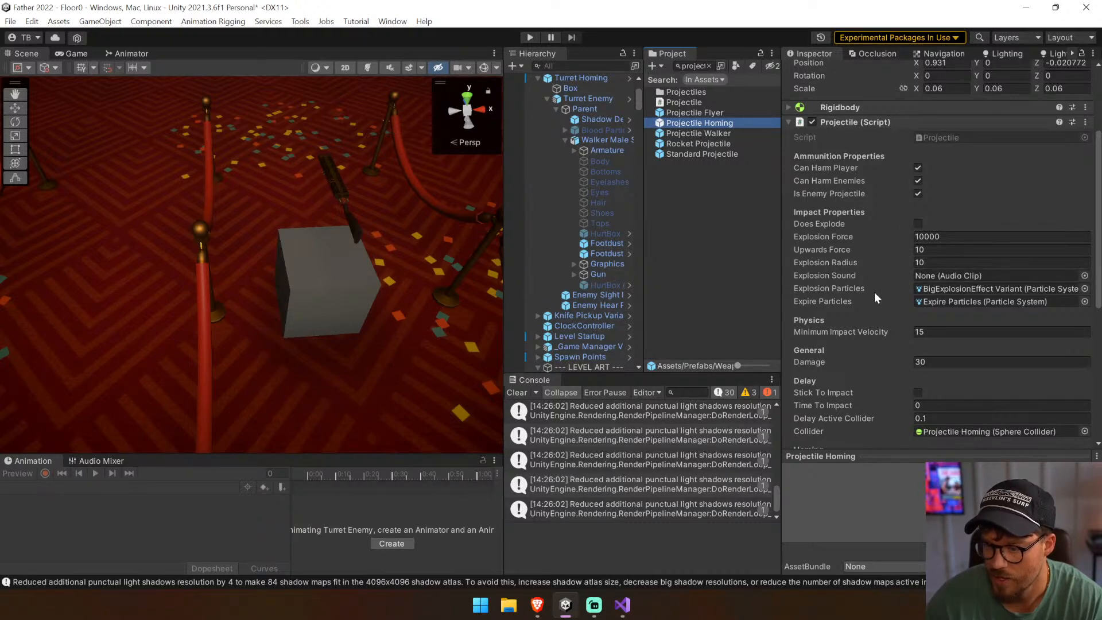
pyautogui.scroll(-3, 875, 294)
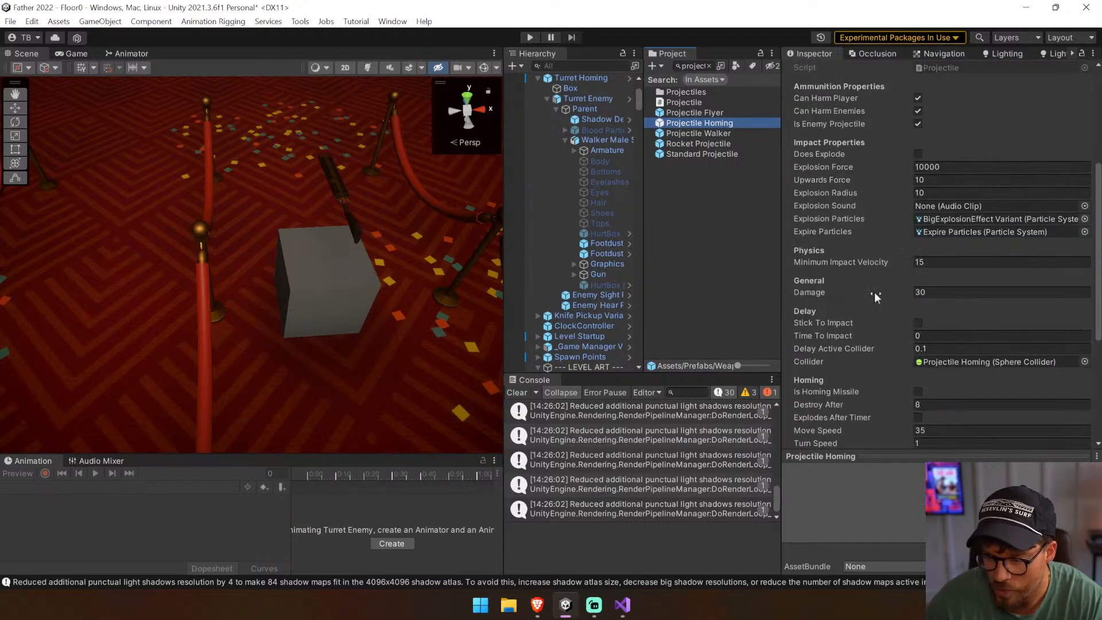
pyautogui.click(918, 392)
# Set the Projectile Homing prefab's homing Move Speed to 18
pyautogui.scroll(-3, 845, 394)
pyautogui.click(849, 361)
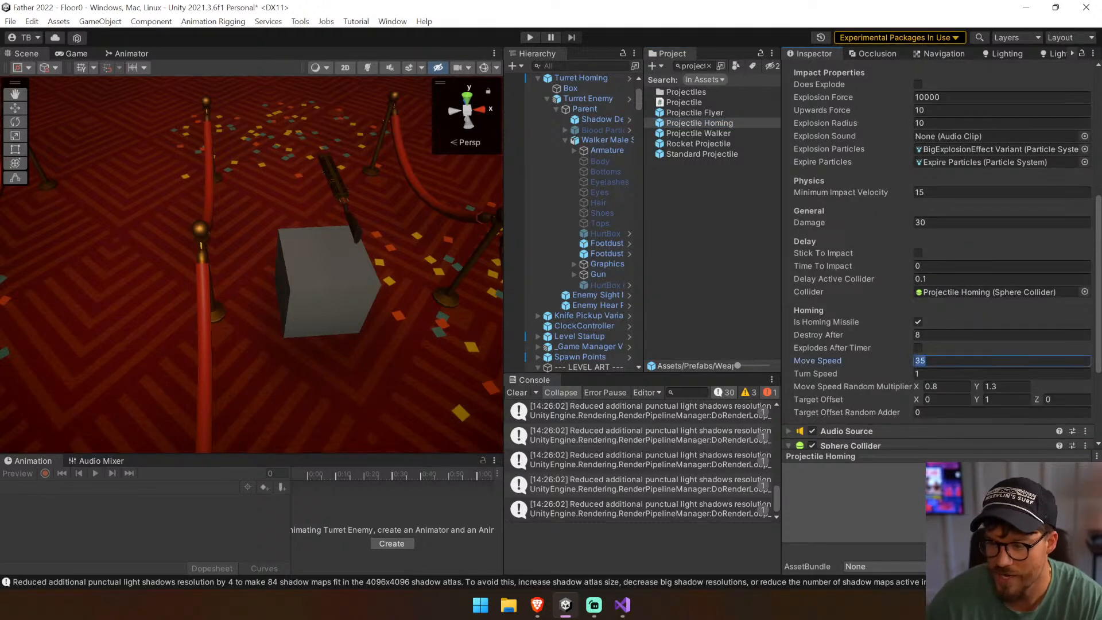
pyautogui.write('10')
pyautogui.press('Return')
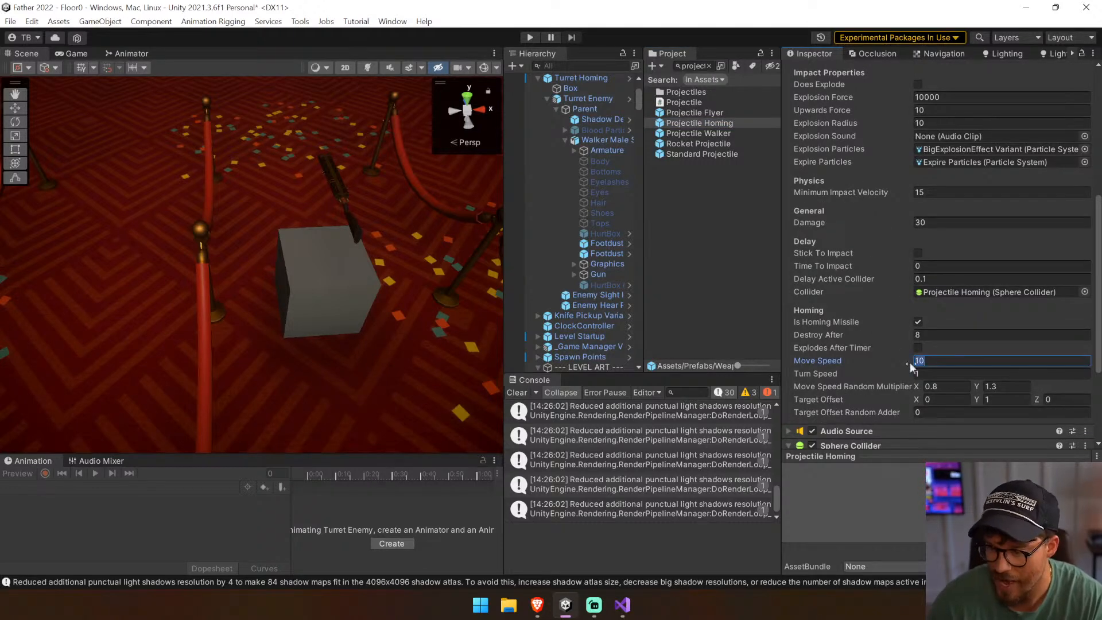
pyautogui.press('Tab')
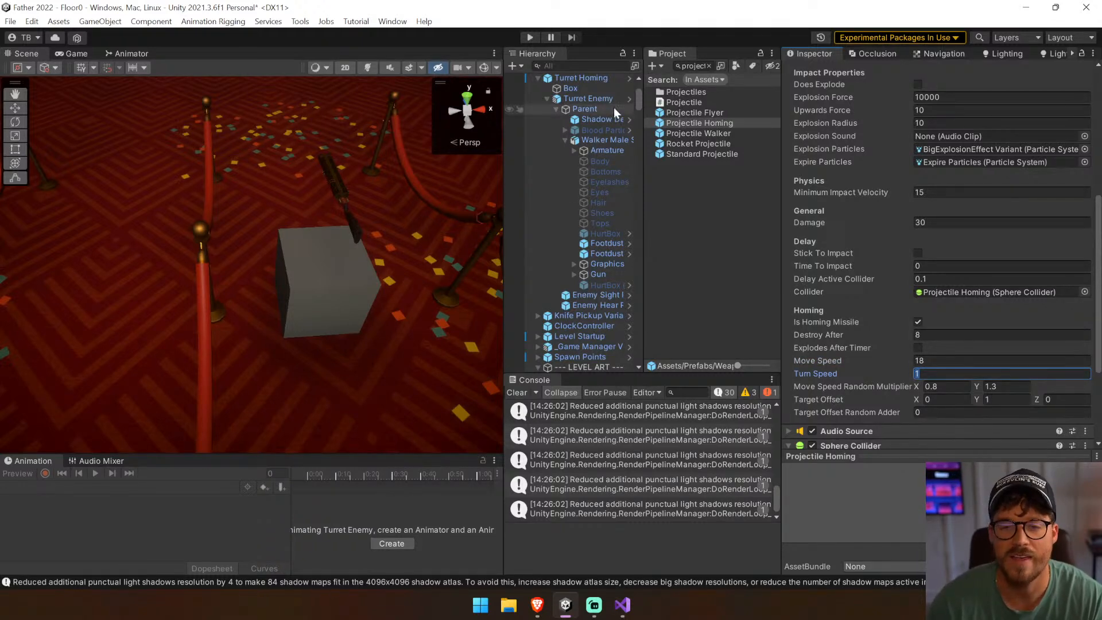
# Assign the Projectile Homing prefab as the Turret Enemy's Projectile Prefab in its shooting settings
pyautogui.click(592, 77)
pyautogui.click(591, 99)
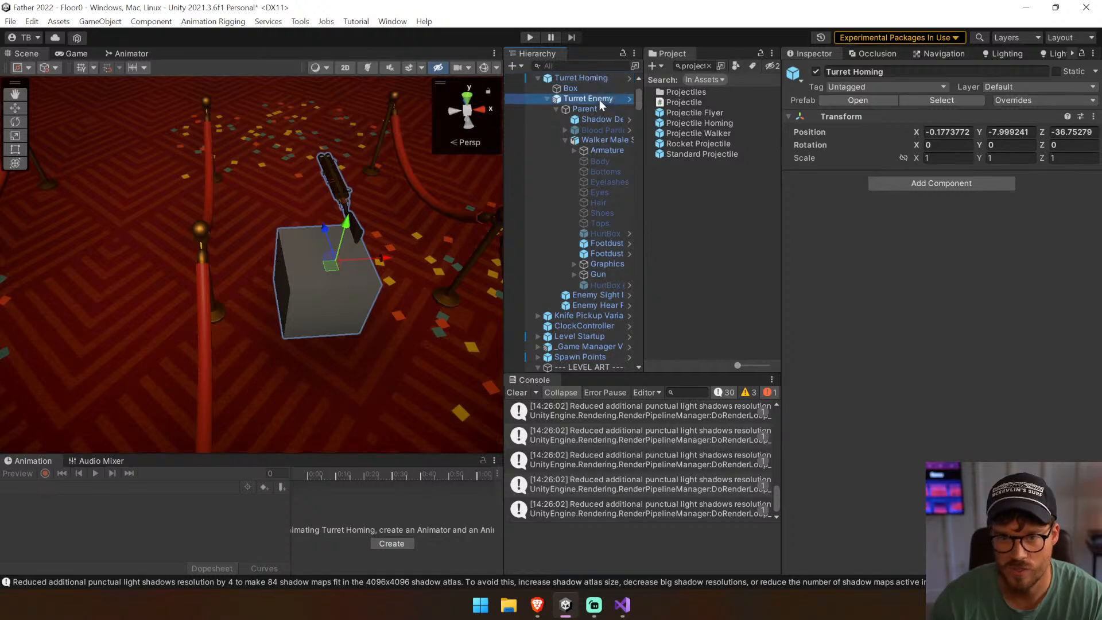
pyautogui.scroll(-10, 918, 240)
pyautogui.click(918, 239)
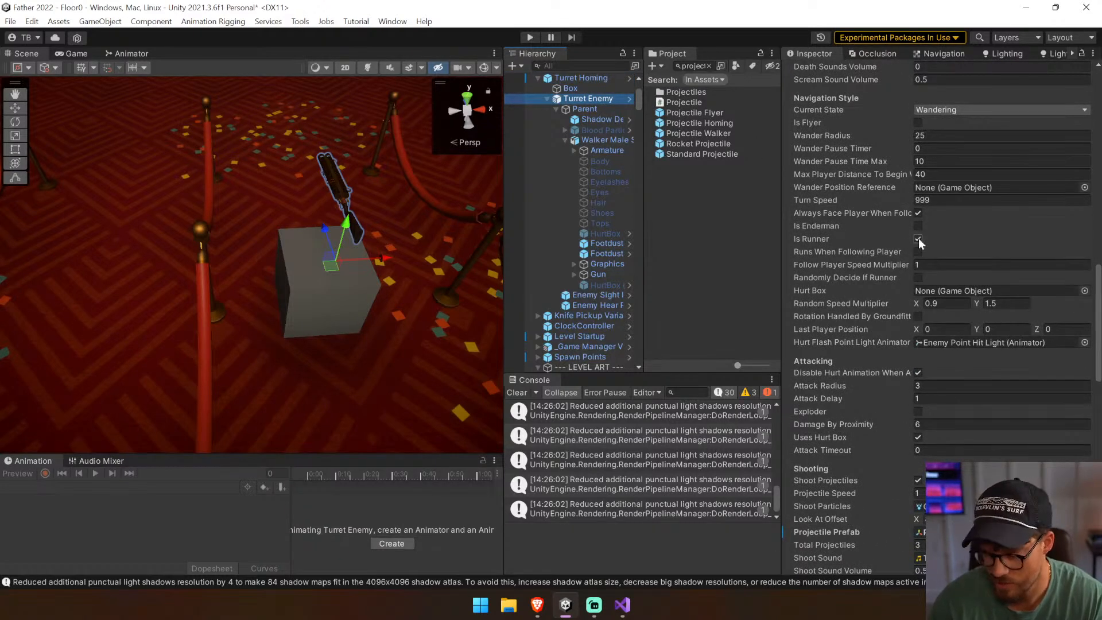
pyautogui.scroll(-5, 884, 238)
pyautogui.moveTo(702, 125); pyautogui.dragTo(1010, 358)
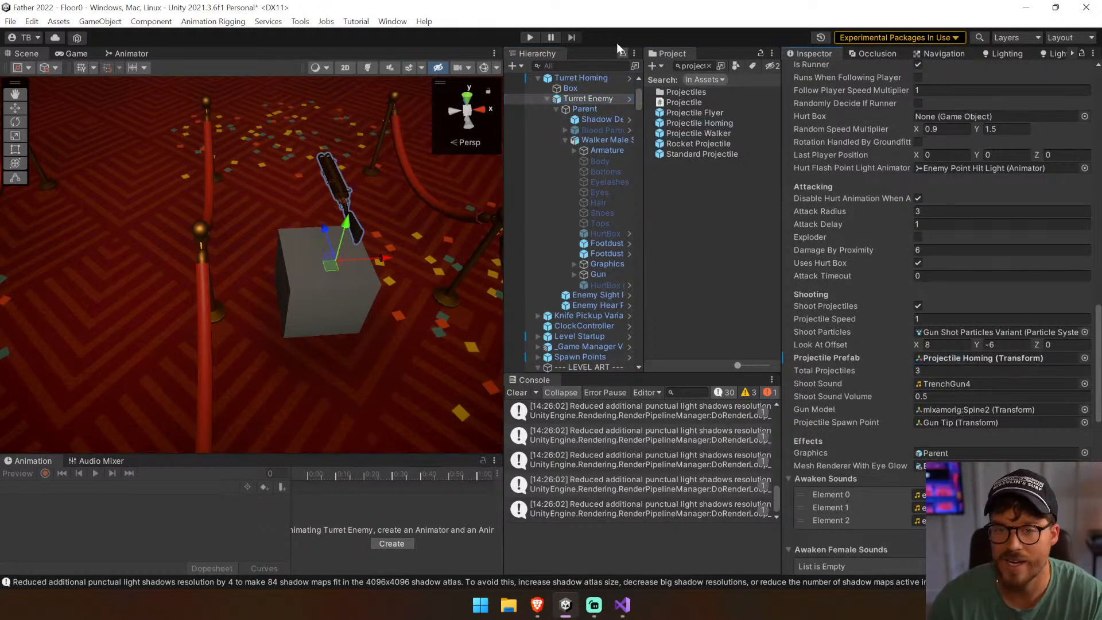
# Run the game with a cleared console, move around the lobby while the turret fires homing projectiles, and stop the game
pyautogui.click(538, 35)
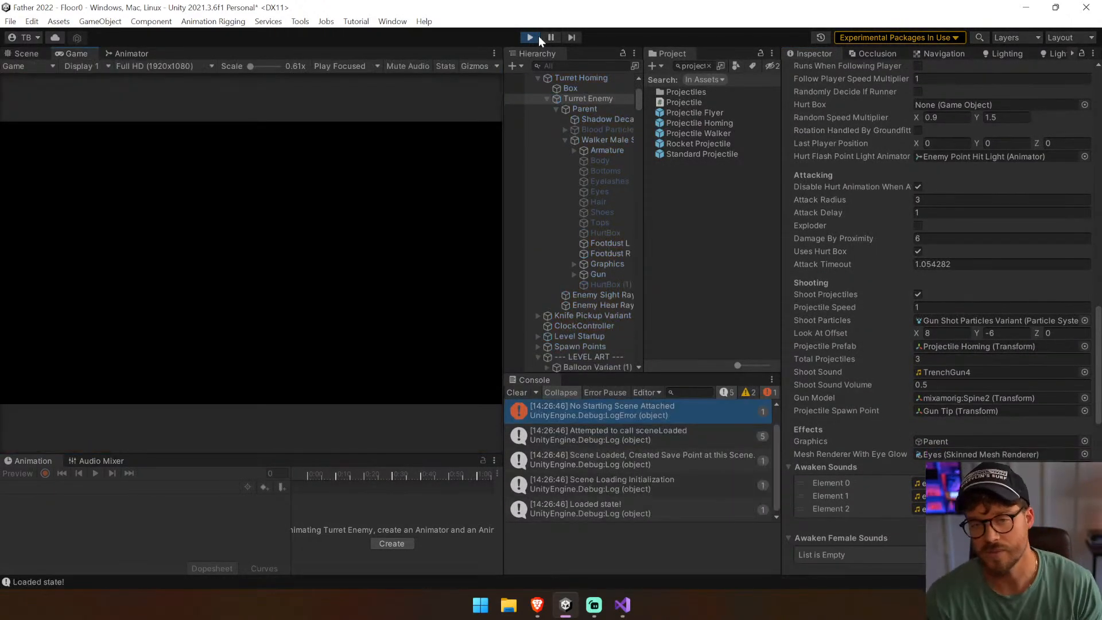
pyautogui.click(523, 392)
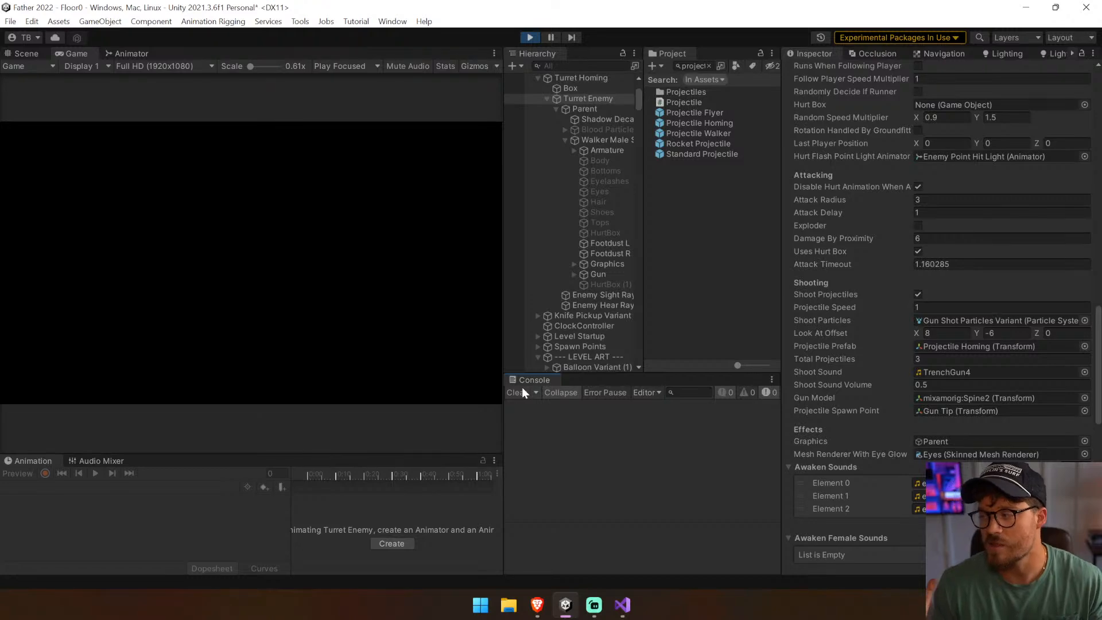
pyautogui.click(436, 327)
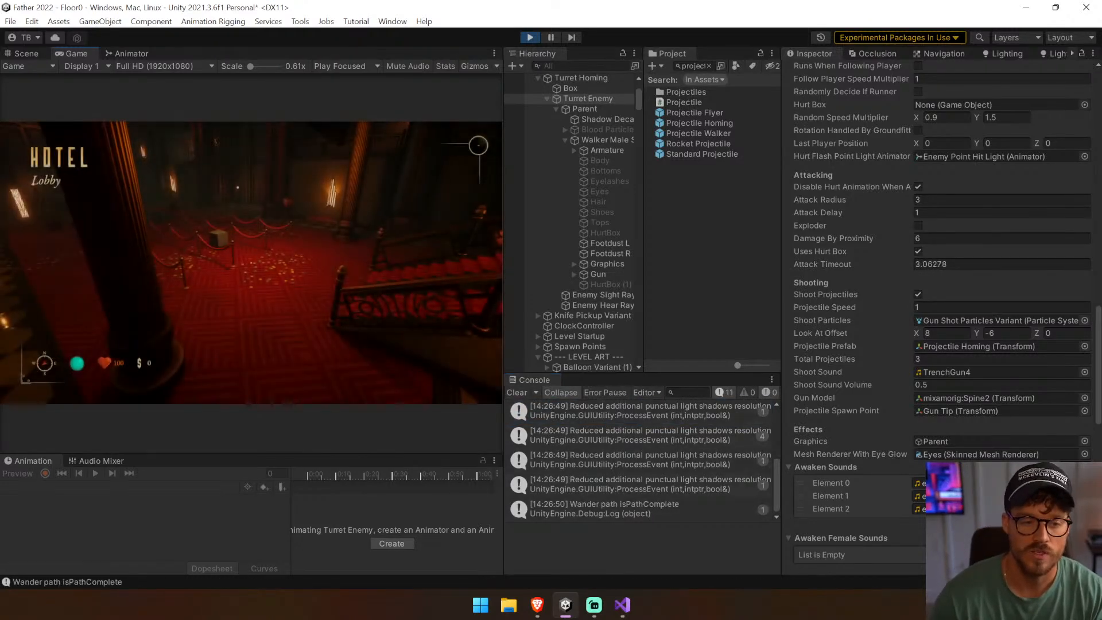
pyautogui.press('w')
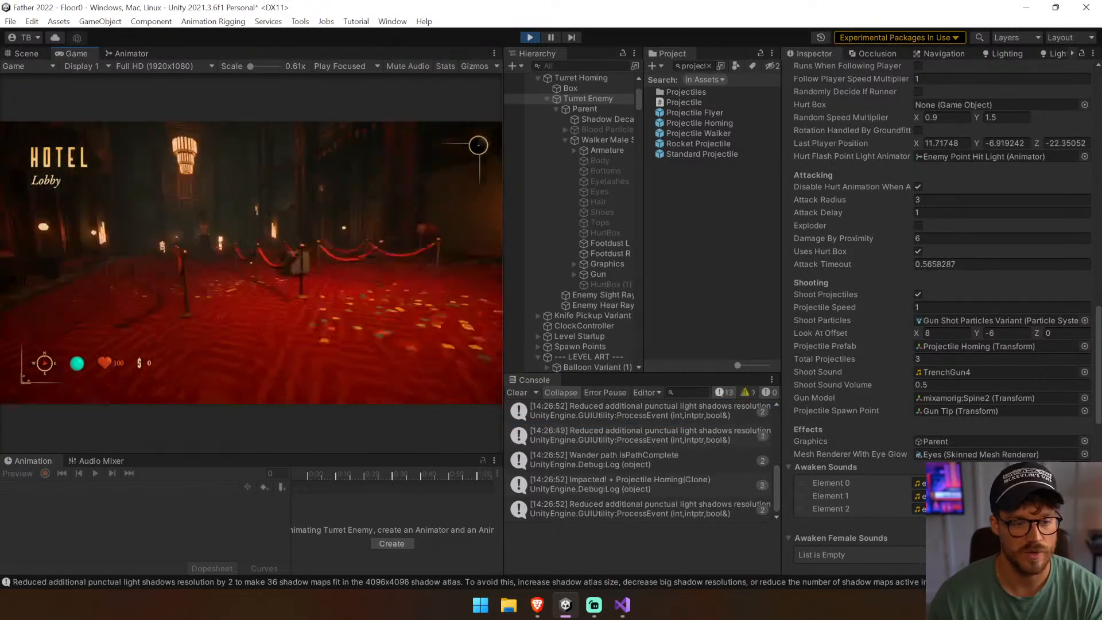
pyautogui.press('w')
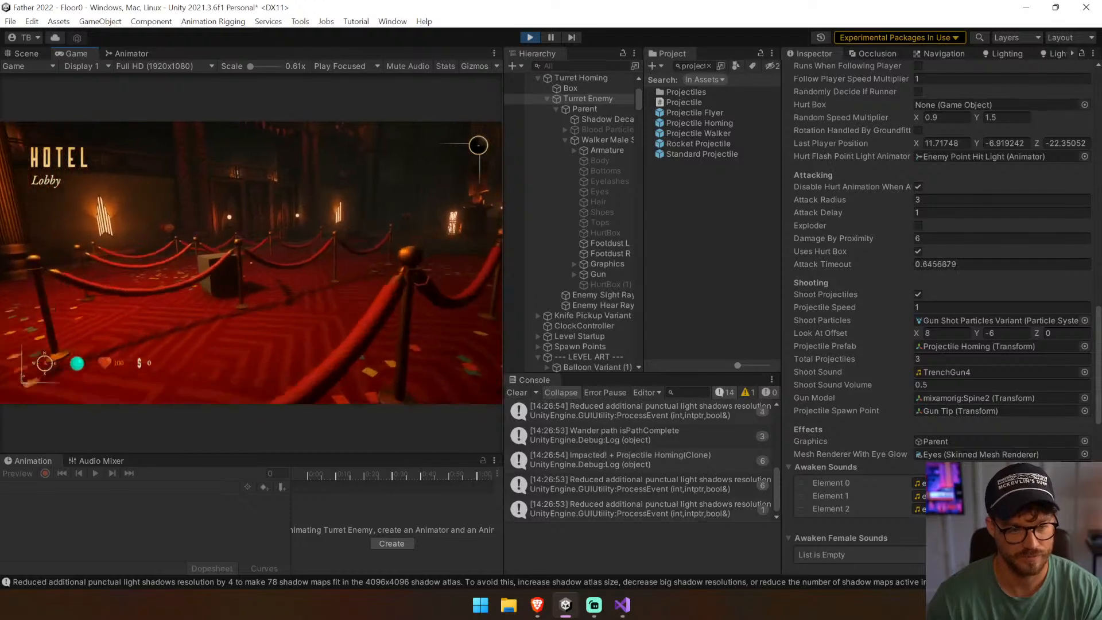
pyautogui.press('space')
pyautogui.press('w')
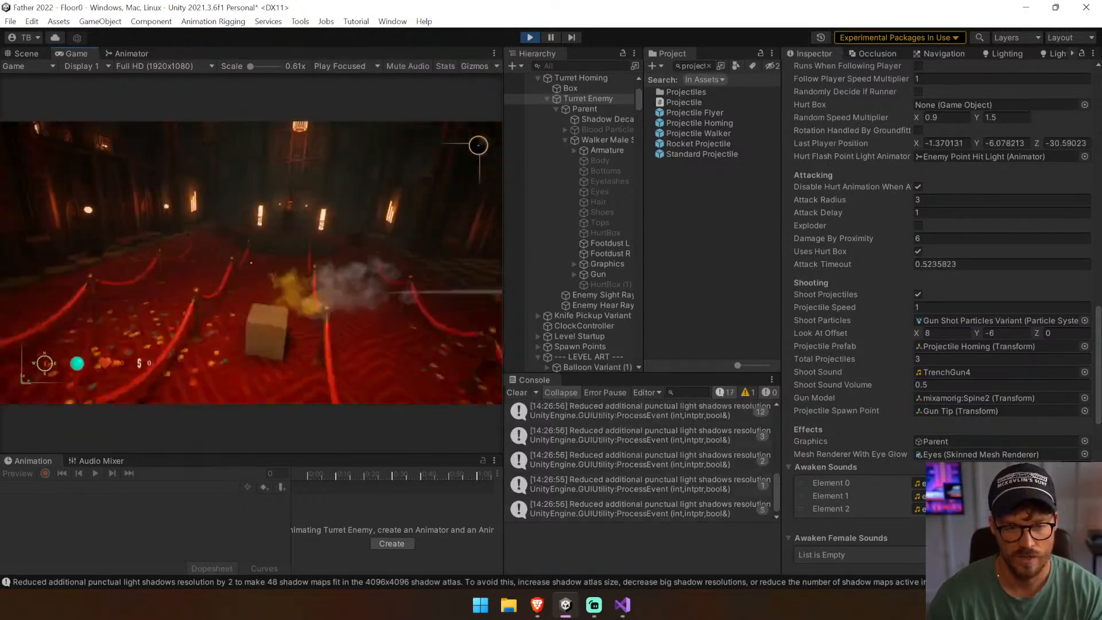
pyautogui.press('w')
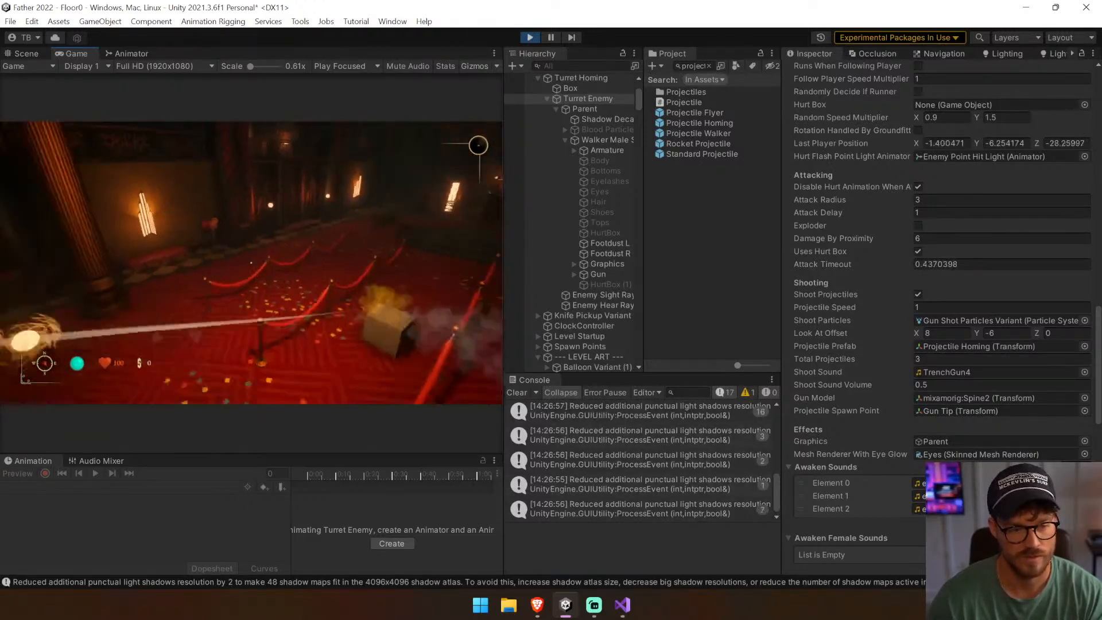
pyautogui.press('w')
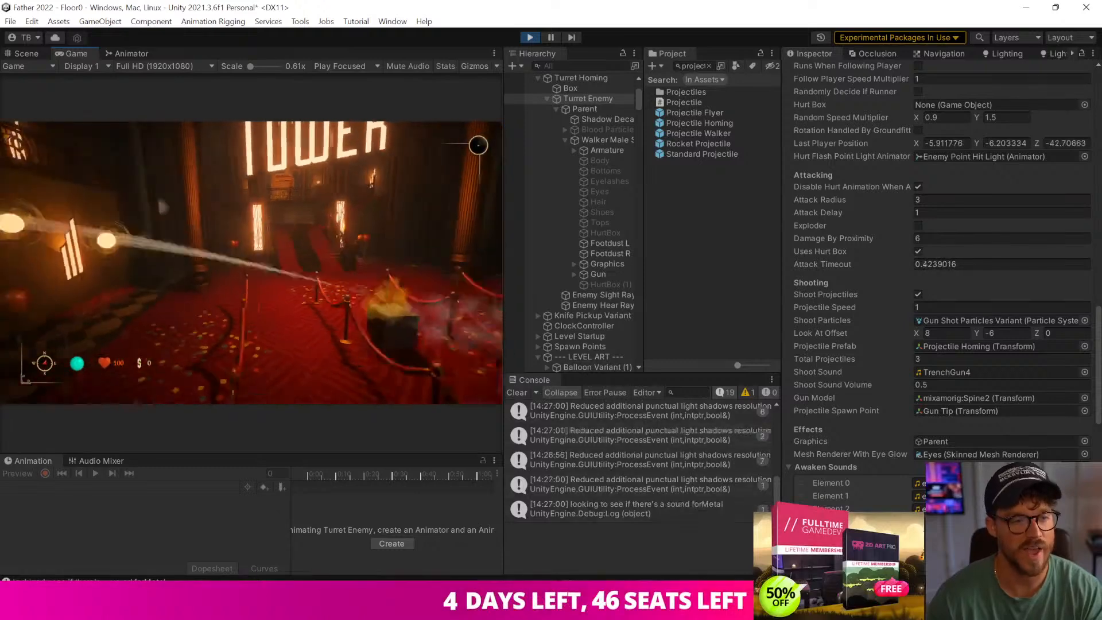
pyautogui.press('w')
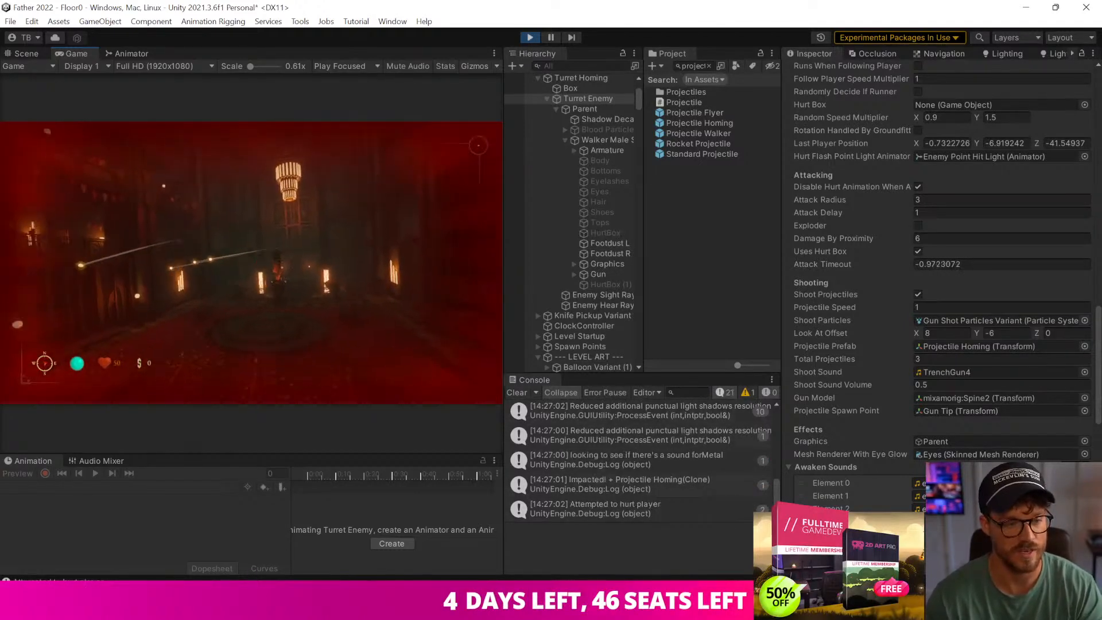
pyautogui.press('w')
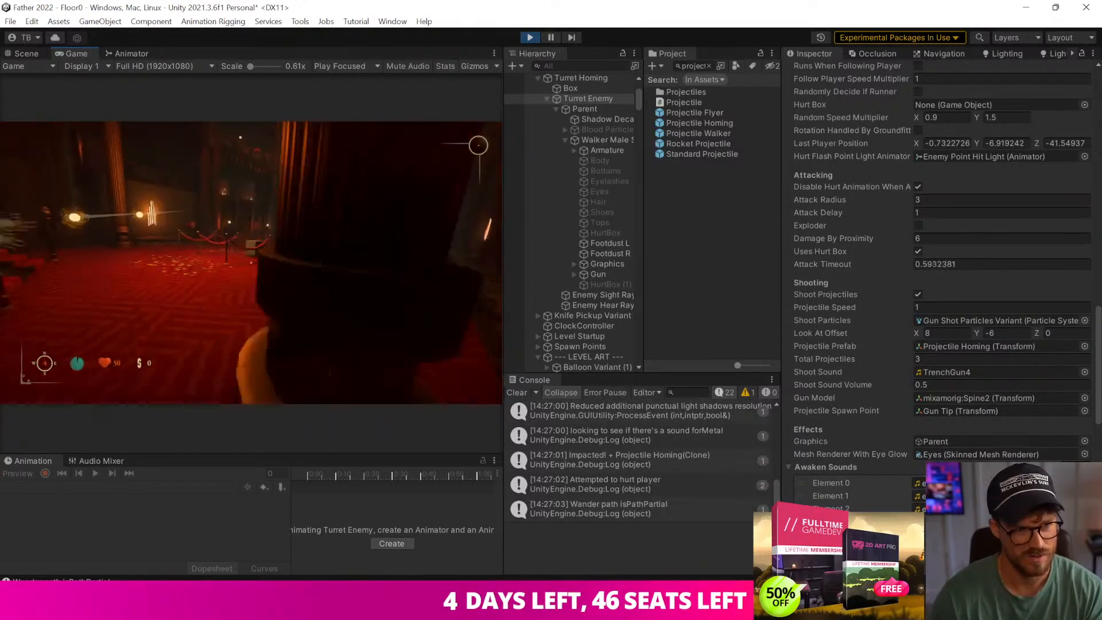
pyautogui.hotkey('ctrl', 'p')
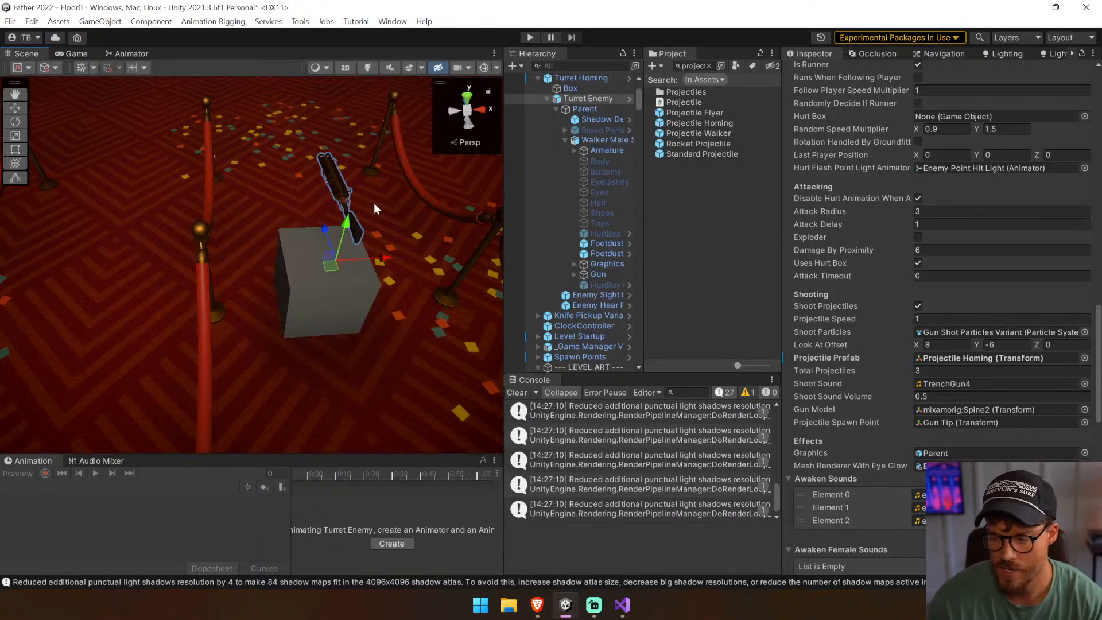
# Locate the Projectile Homing prefab from the turret's reference and set its Move Speed to 10 and Turn Speed to 2
pyautogui.click(983, 357)
pyautogui.click(711, 353)
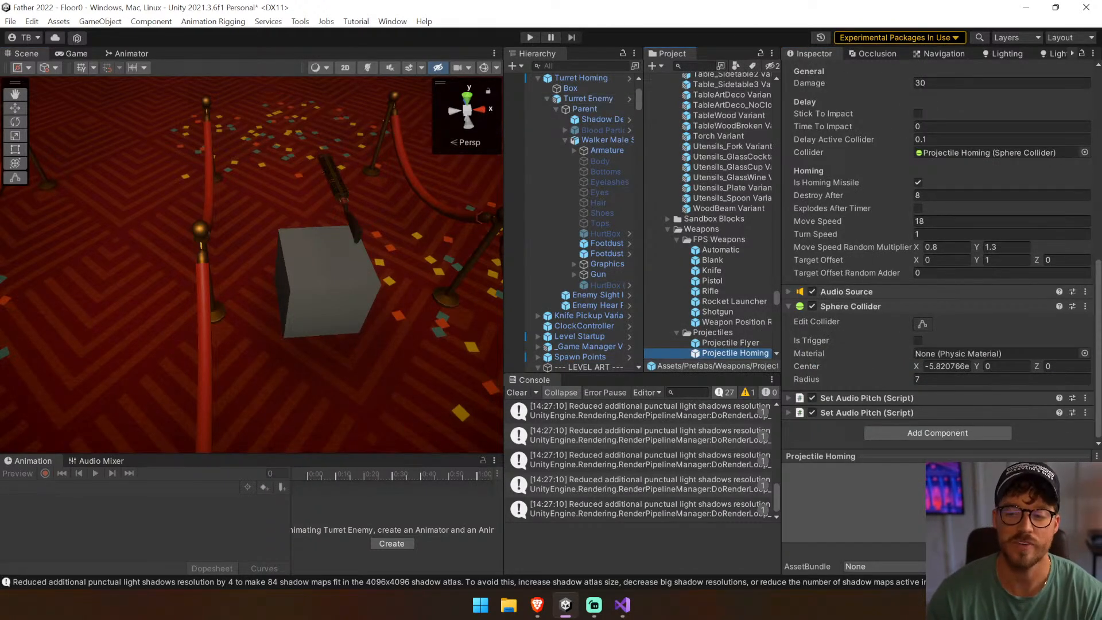
pyautogui.click(900, 221)
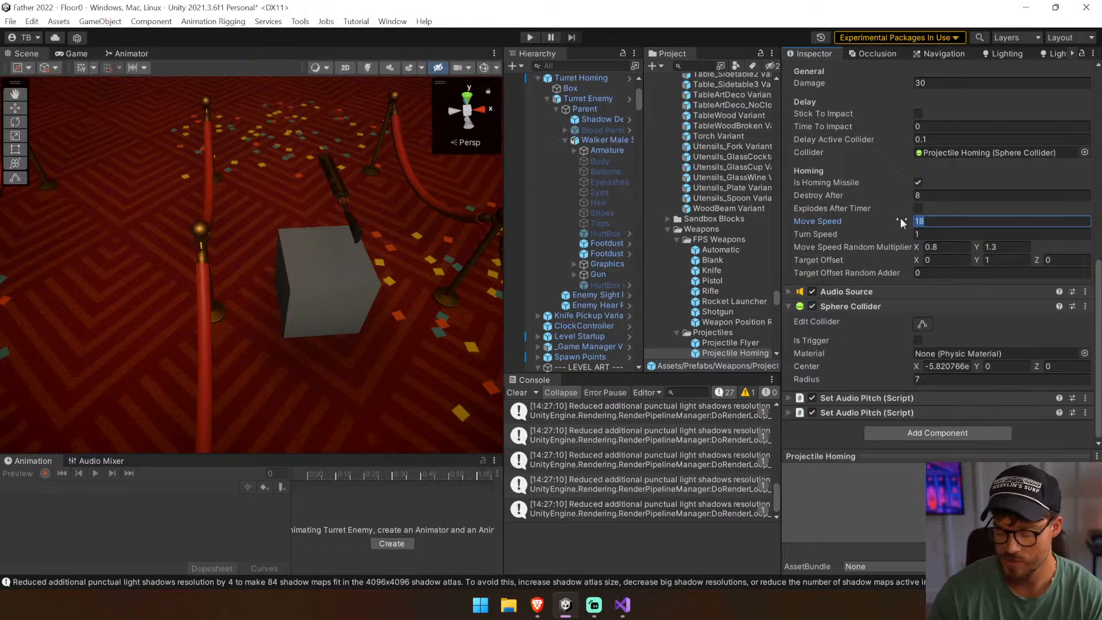
pyautogui.write('10')
pyautogui.press('Tab')
pyautogui.write('2')
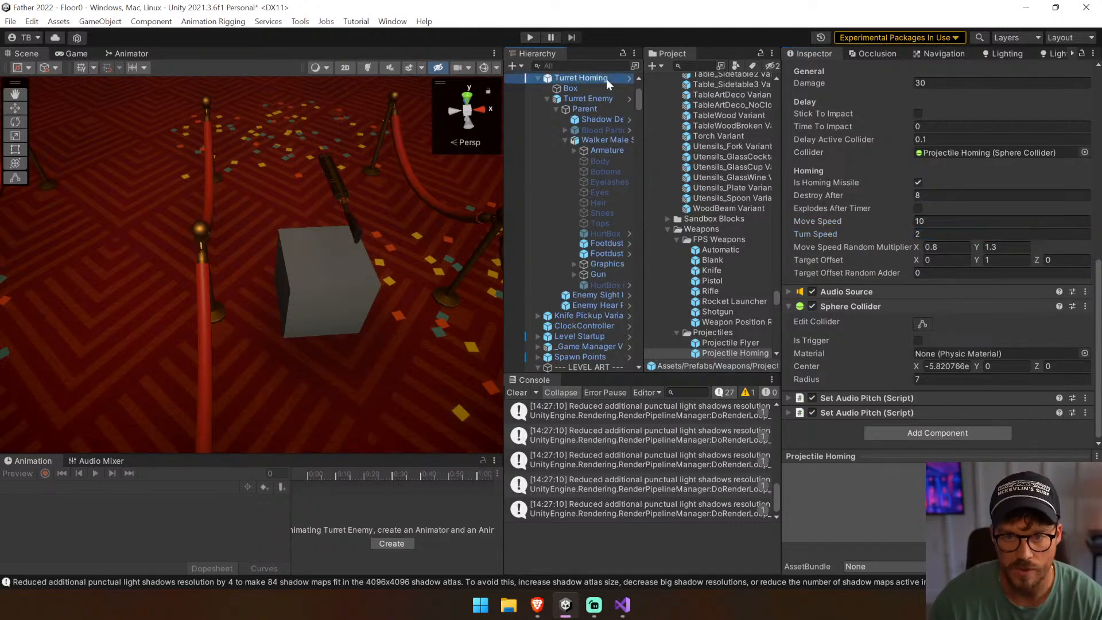
# Apply all overrides of the Turret Homing instance in the scene to its prefab
pyautogui.click(606, 78)
pyautogui.click(970, 98)
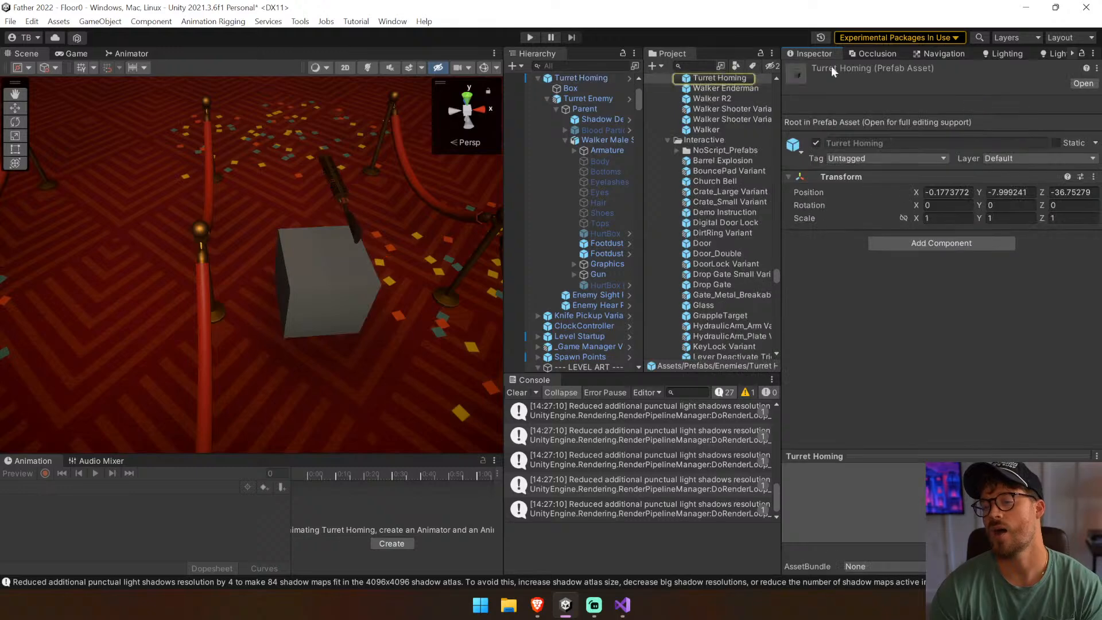
pyautogui.click(581, 77)
pyautogui.click(1068, 99)
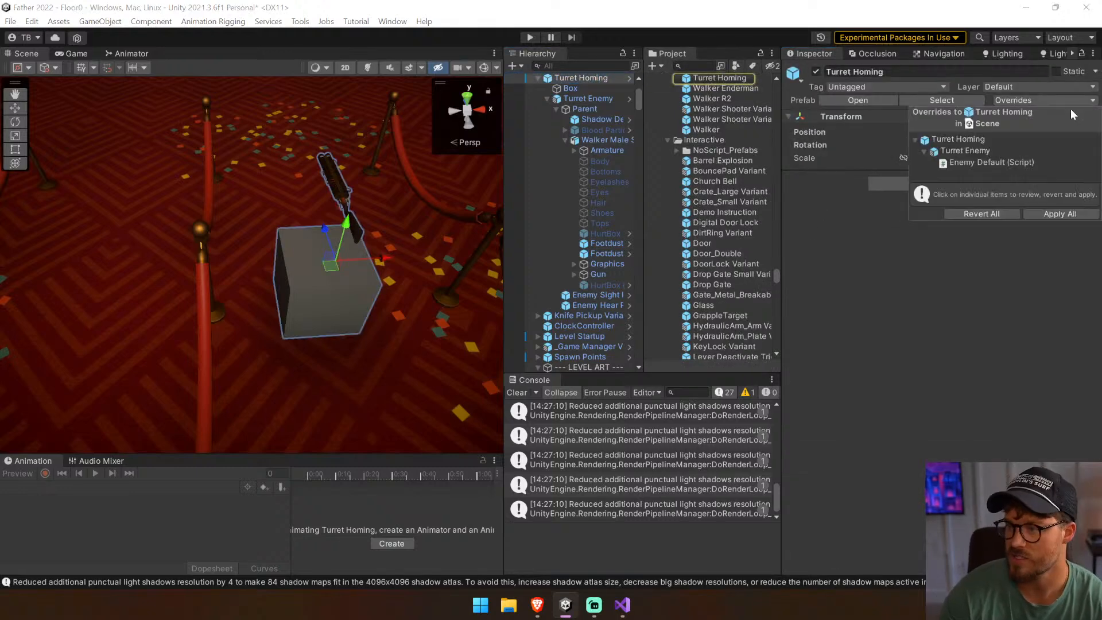
pyautogui.click(1053, 216)
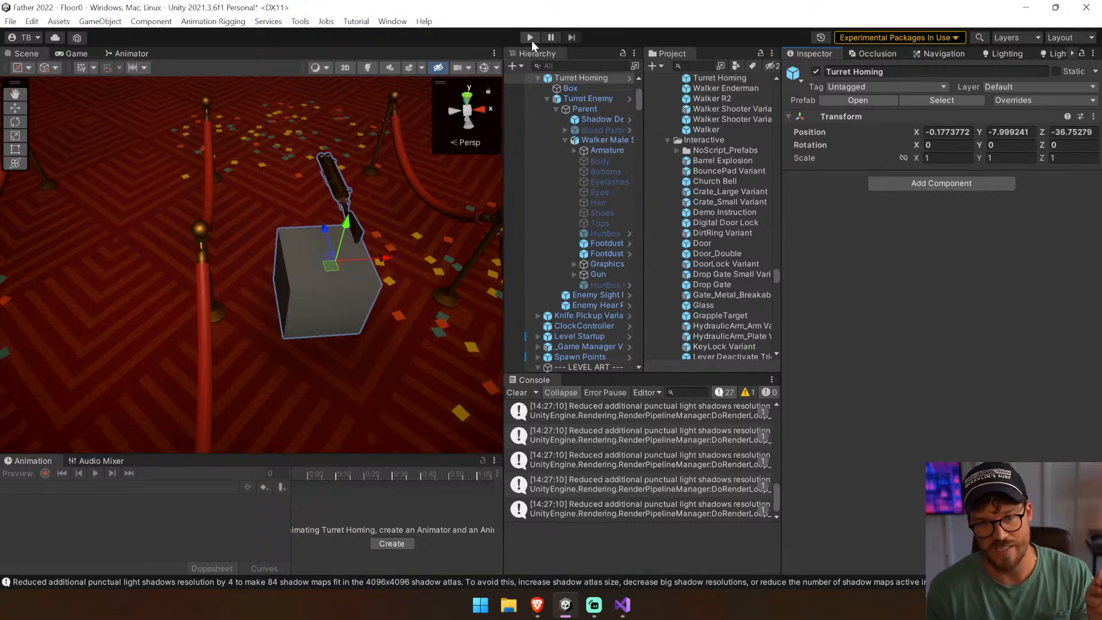
# Play-test the slower, tighter-turning homing shots by dodging them around the turret and through the lobby, and stop the game
pyautogui.click(529, 38)
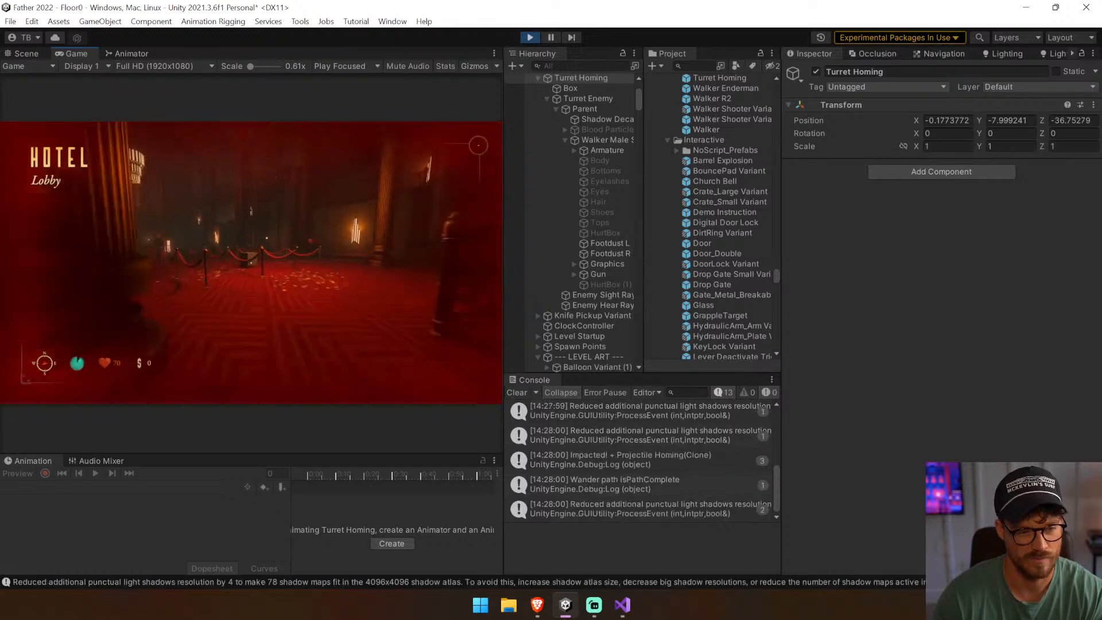
pyautogui.press('w')
pyautogui.press('d')
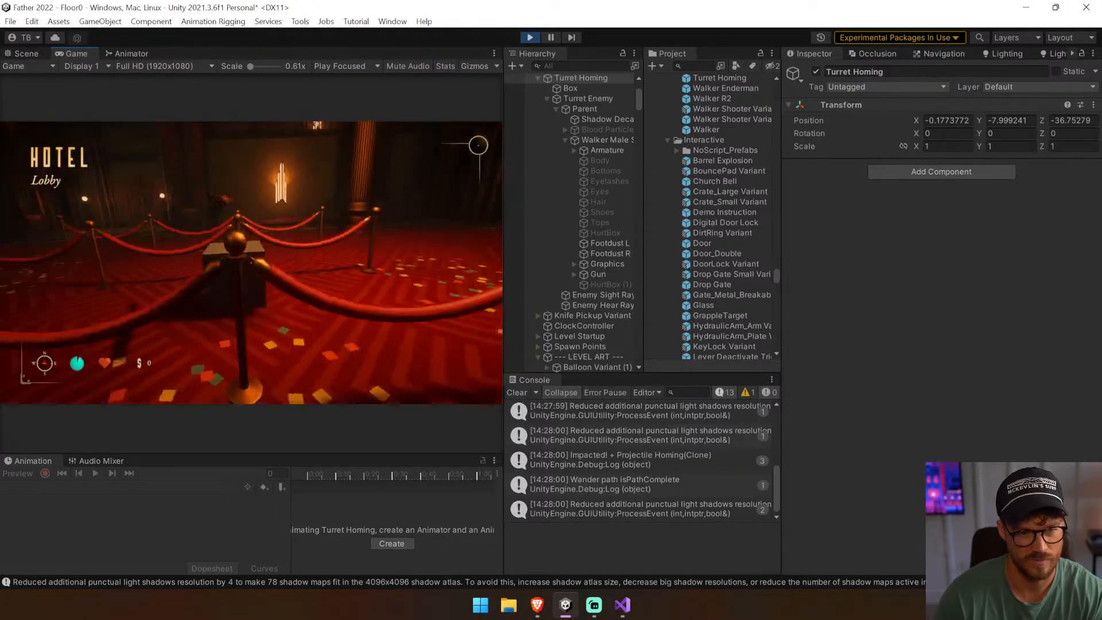
pyautogui.press('w')
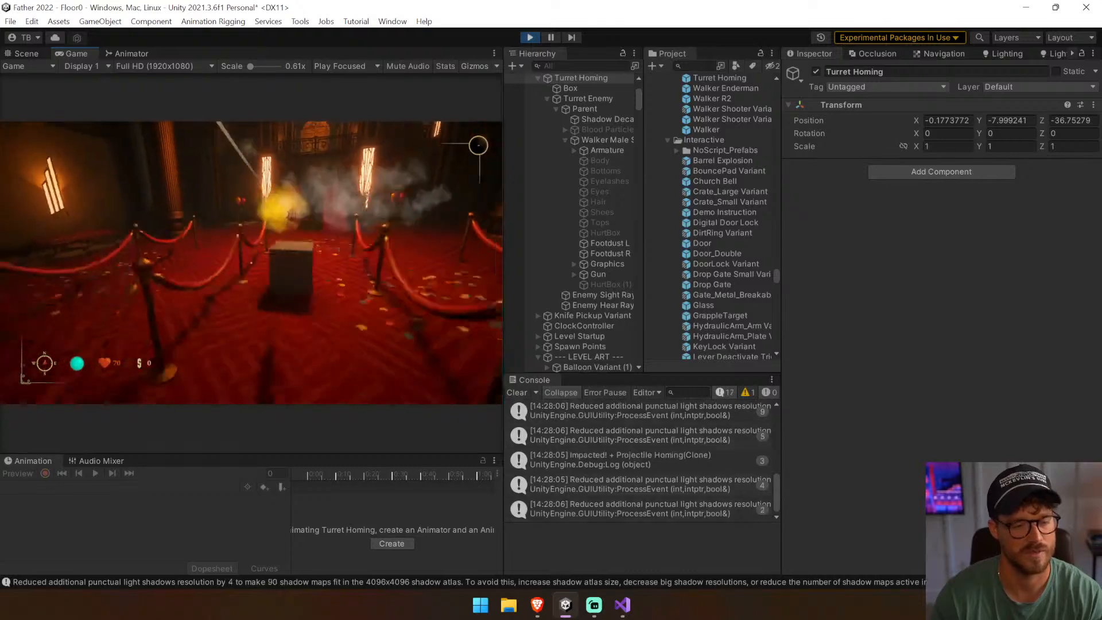
pyautogui.press('s')
pyautogui.press('s')
pyautogui.press('w')
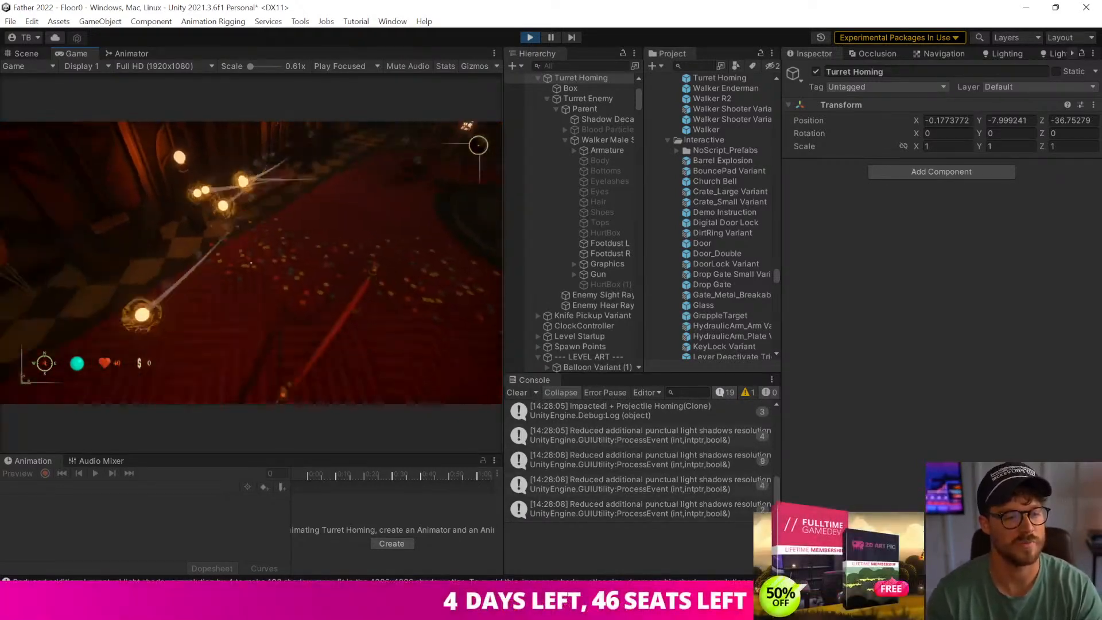
pyautogui.press('s')
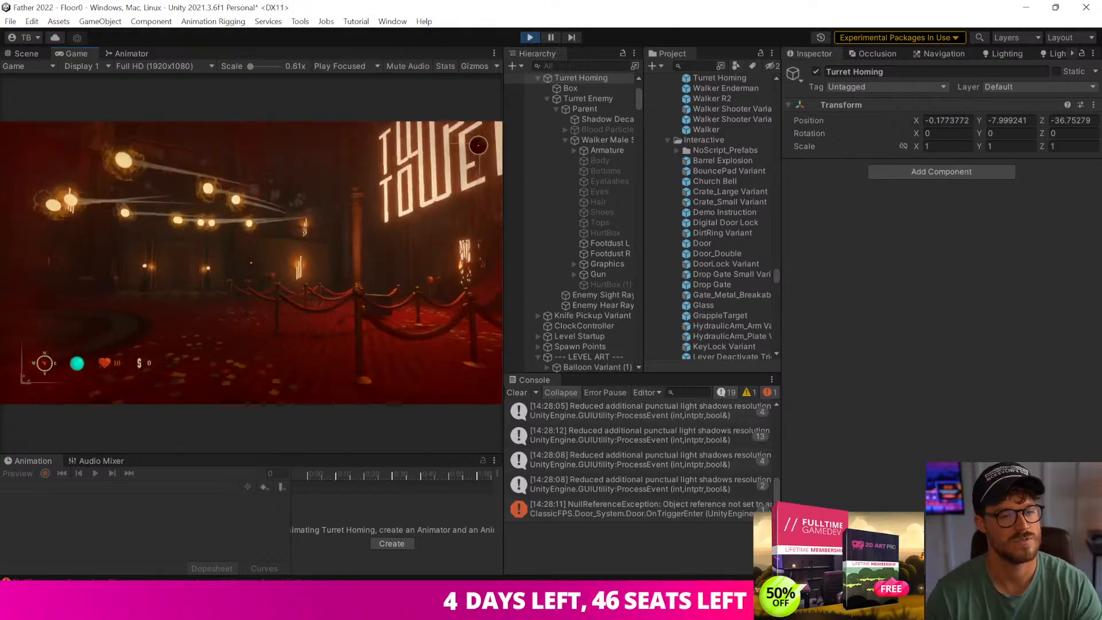
pyautogui.press('w')
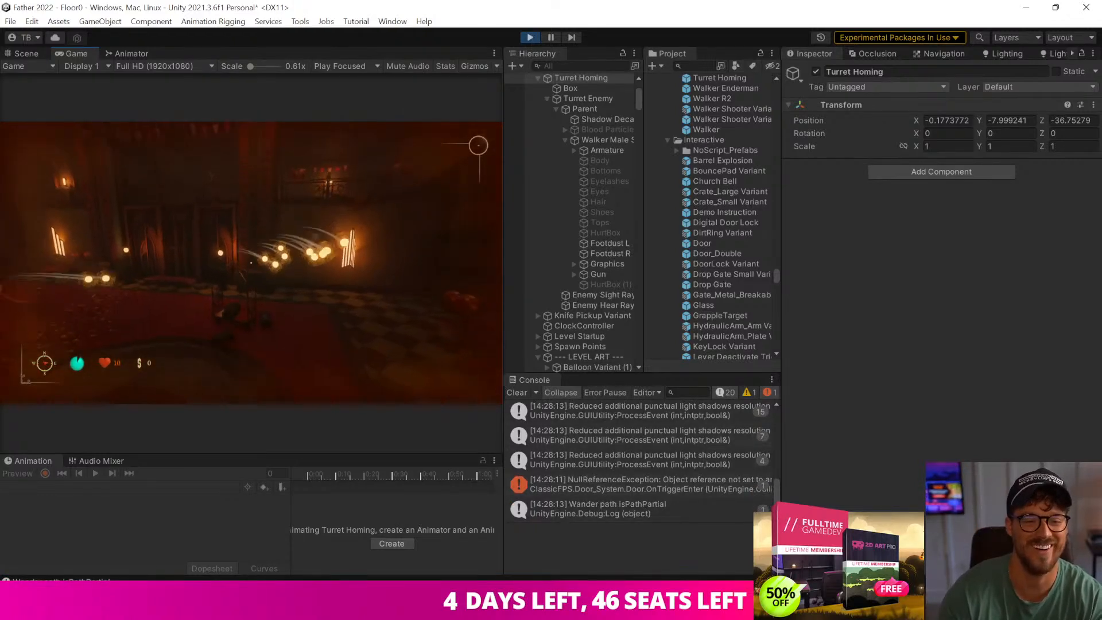
pyautogui.press('w')
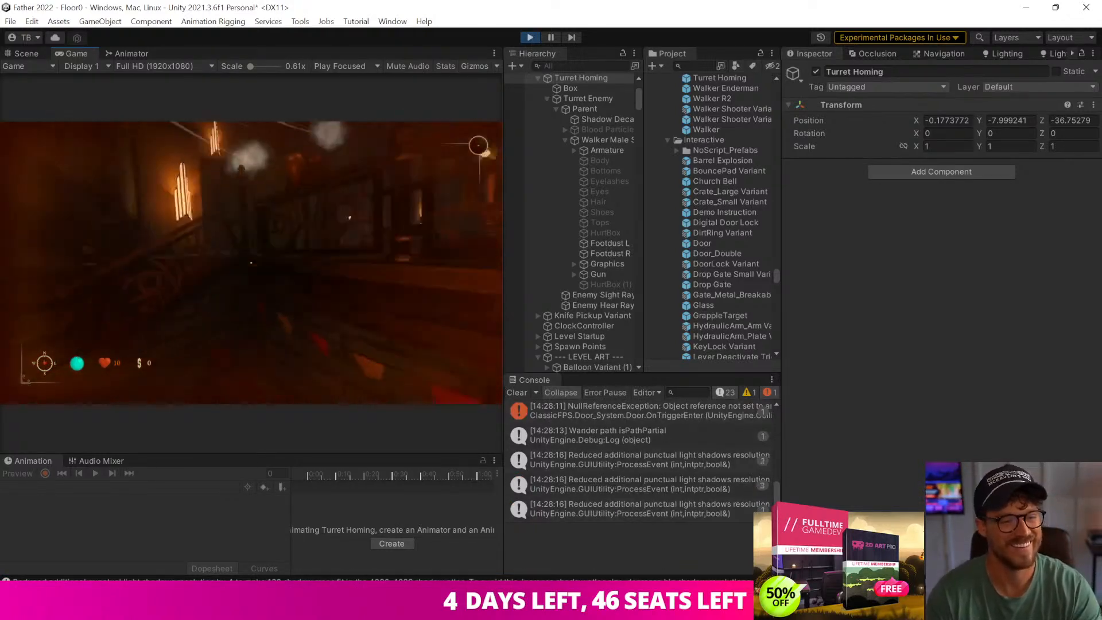
pyautogui.press('w')
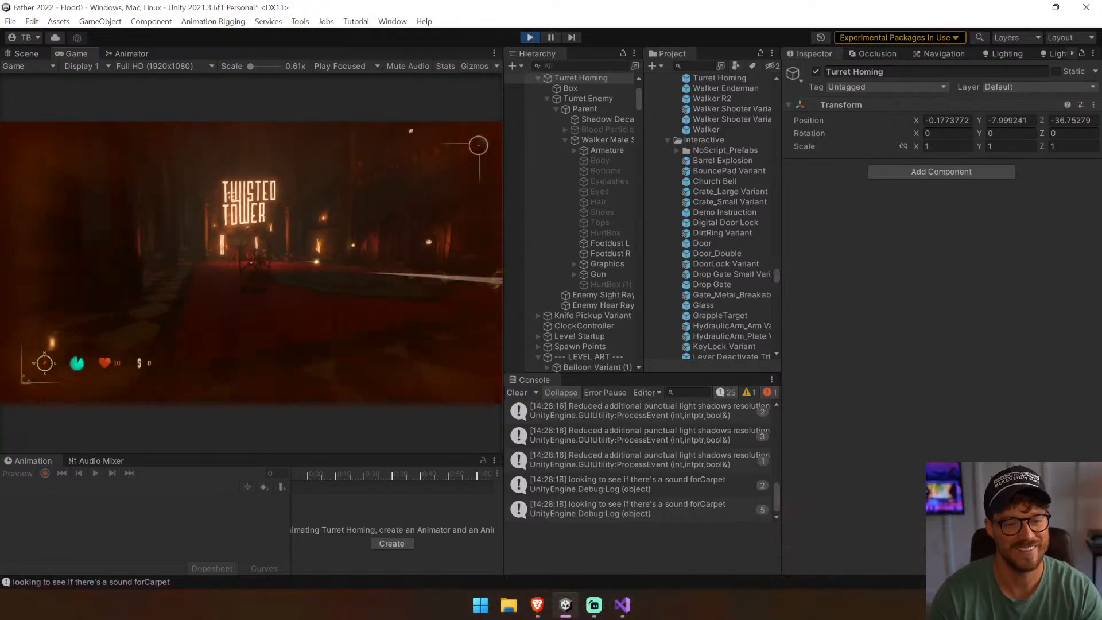
pyautogui.press('w')
pyautogui.press('w')
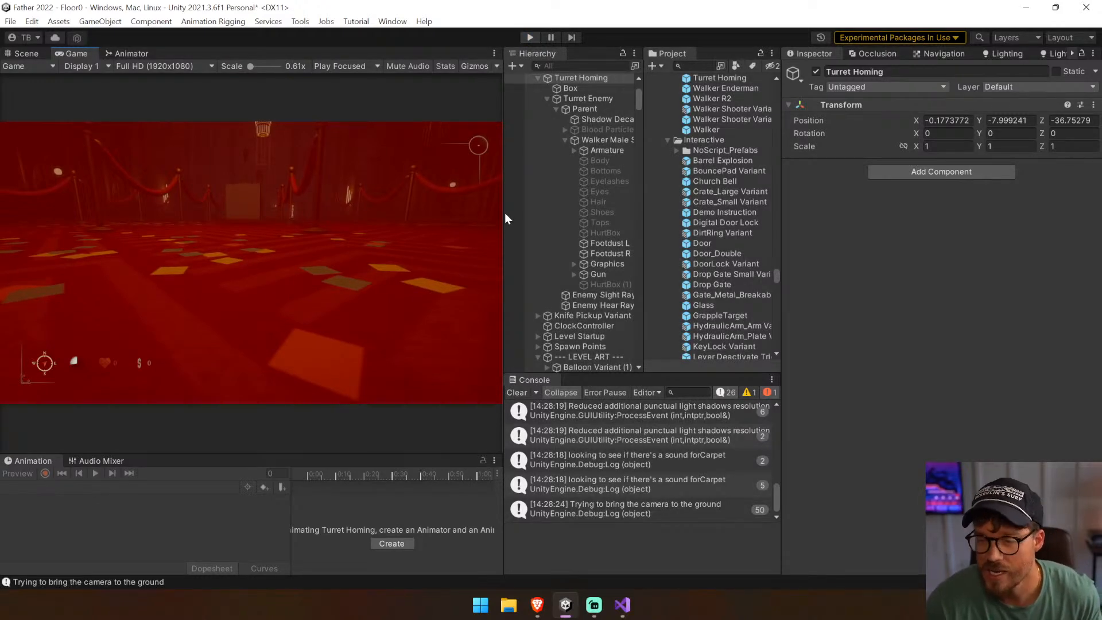
pyautogui.hotkey('ctrl', 'p')
# Set the Turret Enemy's Total Projectiles to 1 in its shooting settings
pyautogui.click(591, 98)
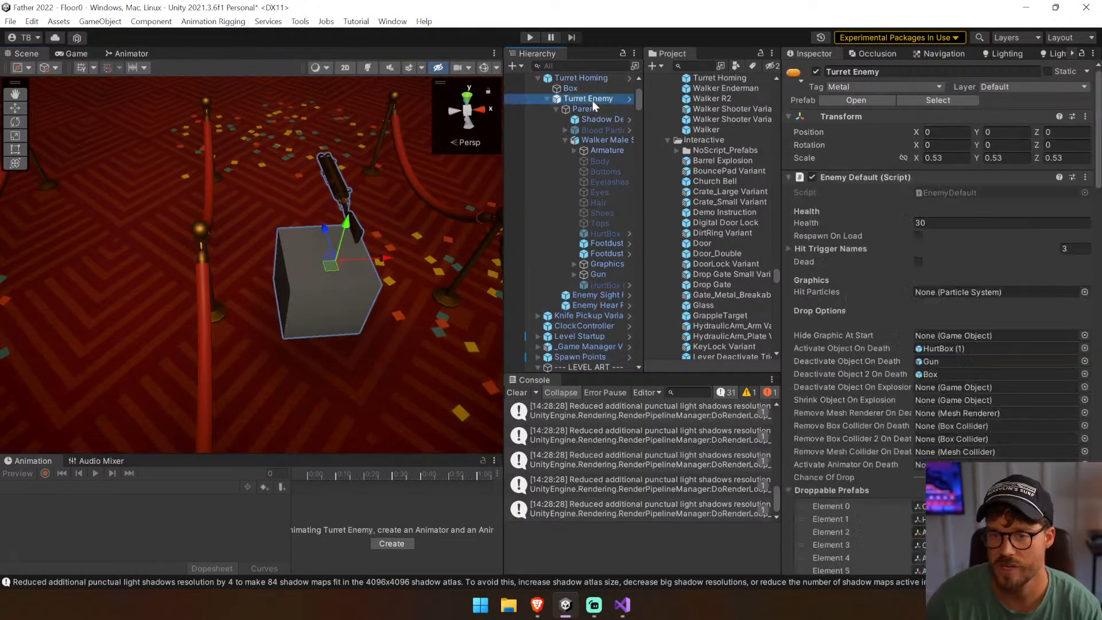
pyautogui.moveTo(1098, 155); pyautogui.dragTo(1098, 192)
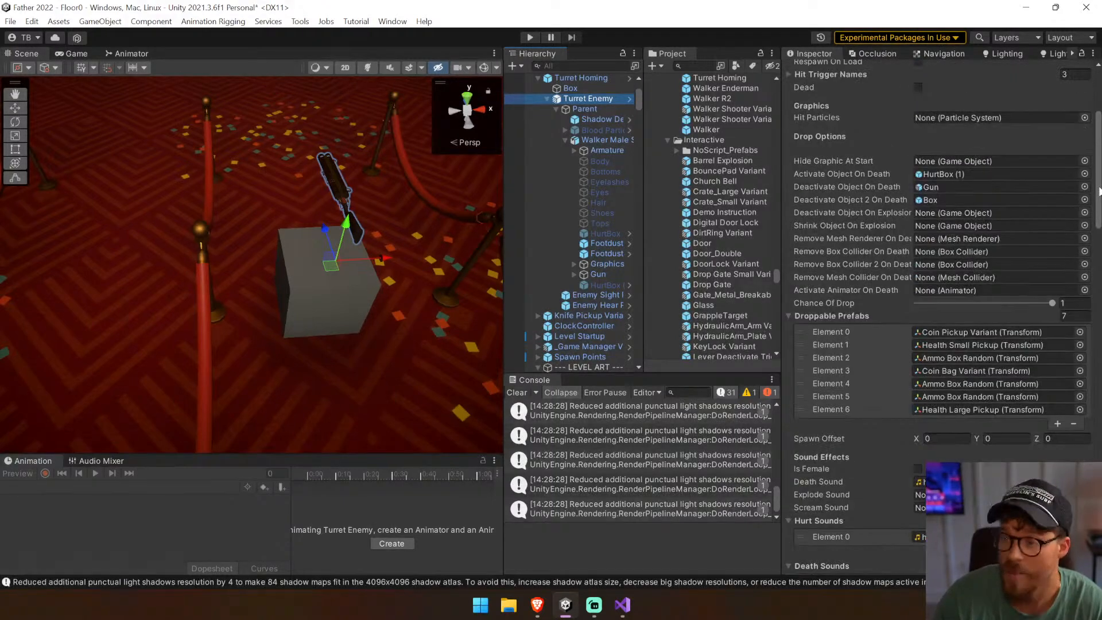
pyautogui.scroll(-20, 1098, 192)
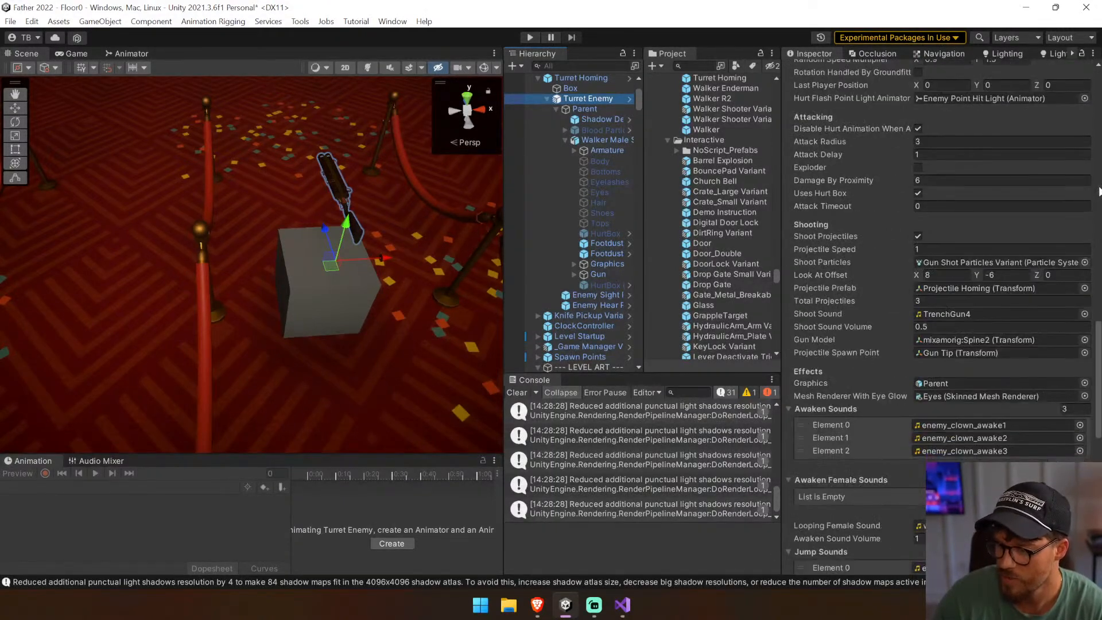
pyautogui.click(848, 300)
pyautogui.write('1')
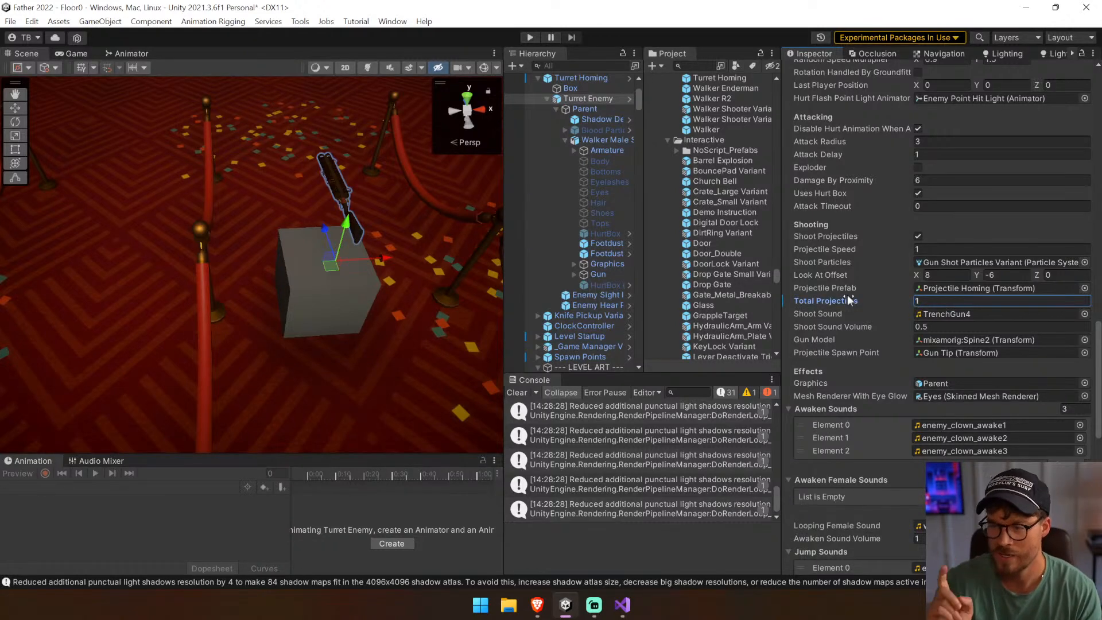
pyautogui.press('Return')
# Play-test the single-projectile turret by walking around it in the hotel lobby, and stop the game
pyautogui.click(516, 393)
pyautogui.click(531, 38)
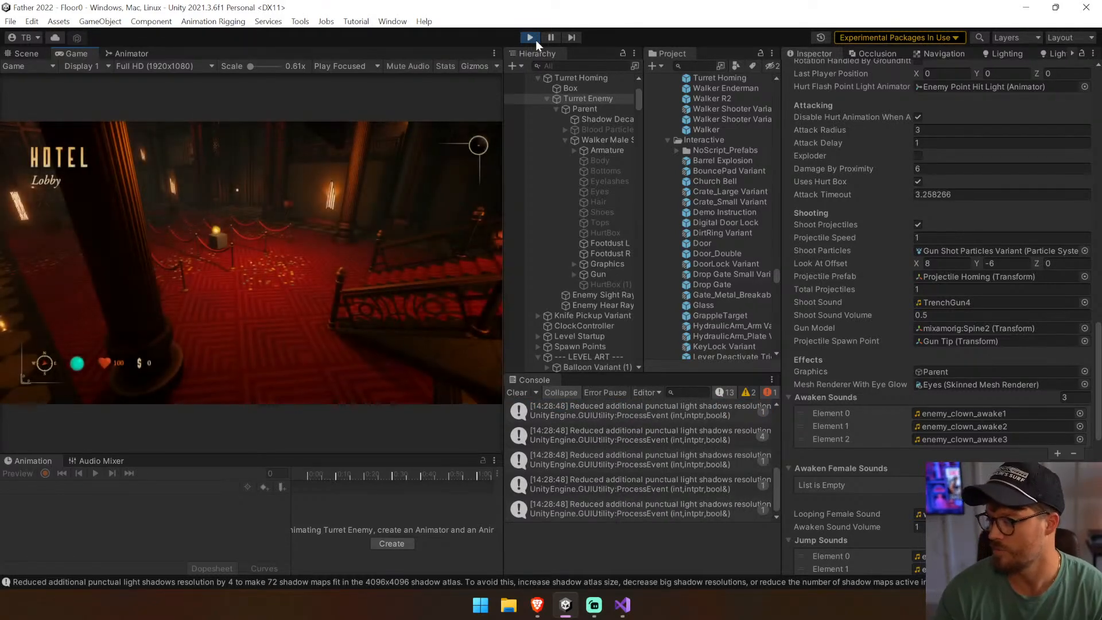
pyautogui.press('w')
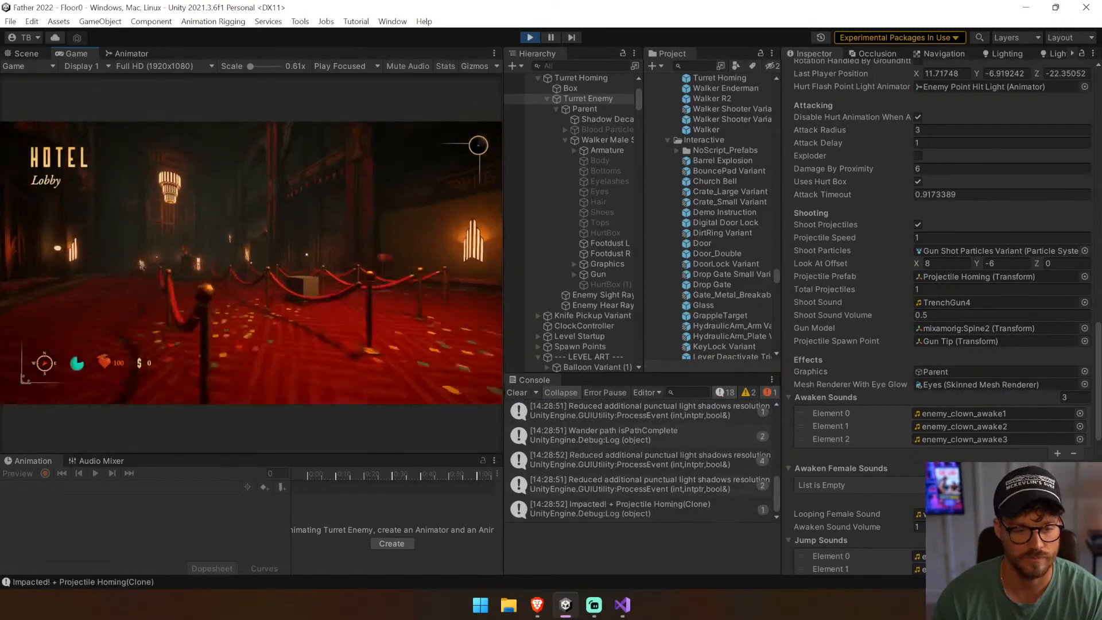
pyautogui.press('w')
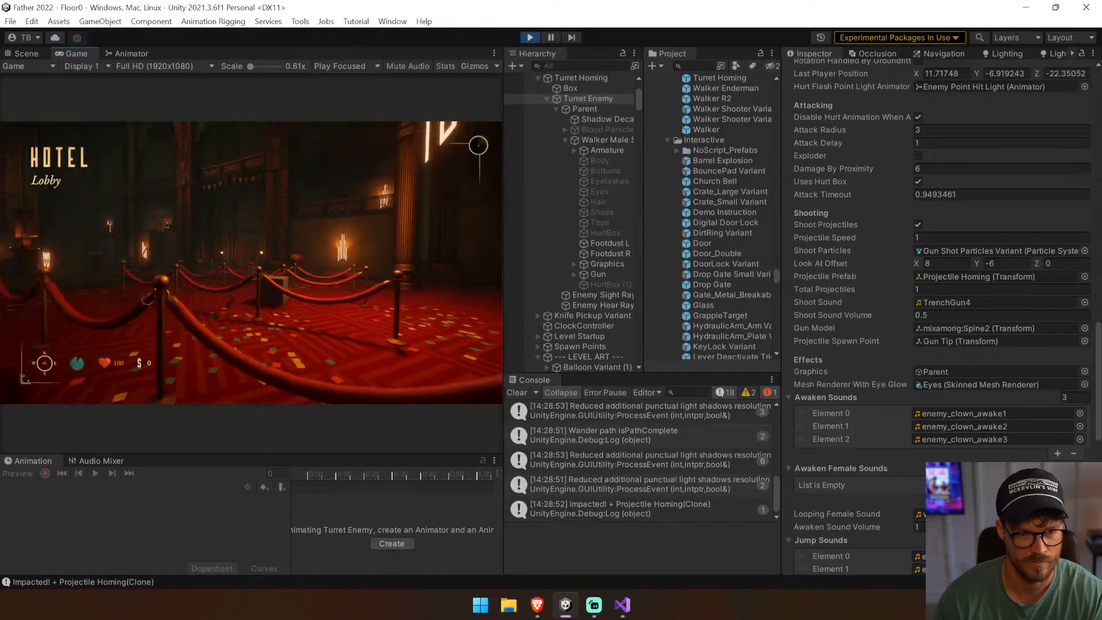
pyautogui.hotkey('ctrl', 'p')
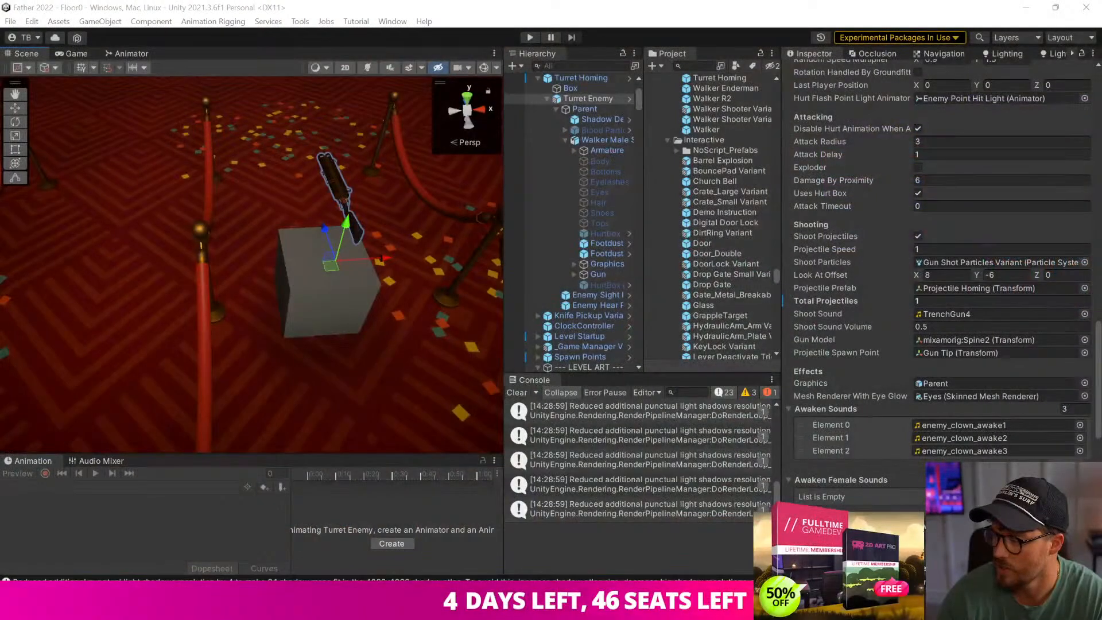
# Run another play test, dodging the turret's single homing shots from several sides of the lobby, stop the game and clear the console
pyautogui.click(518, 393)
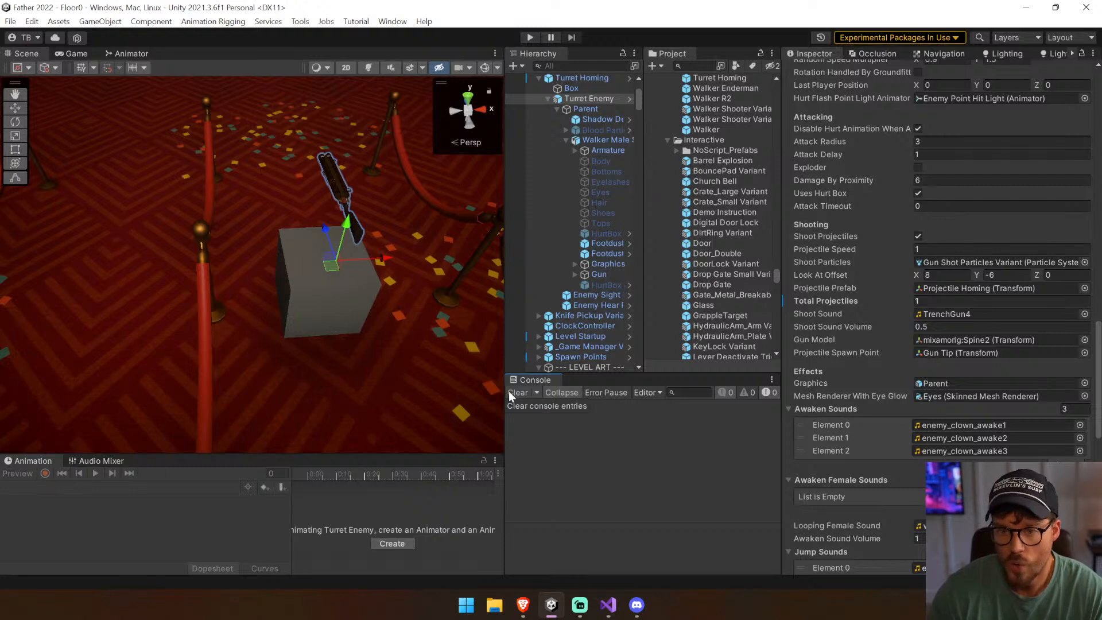
pyautogui.click(526, 37)
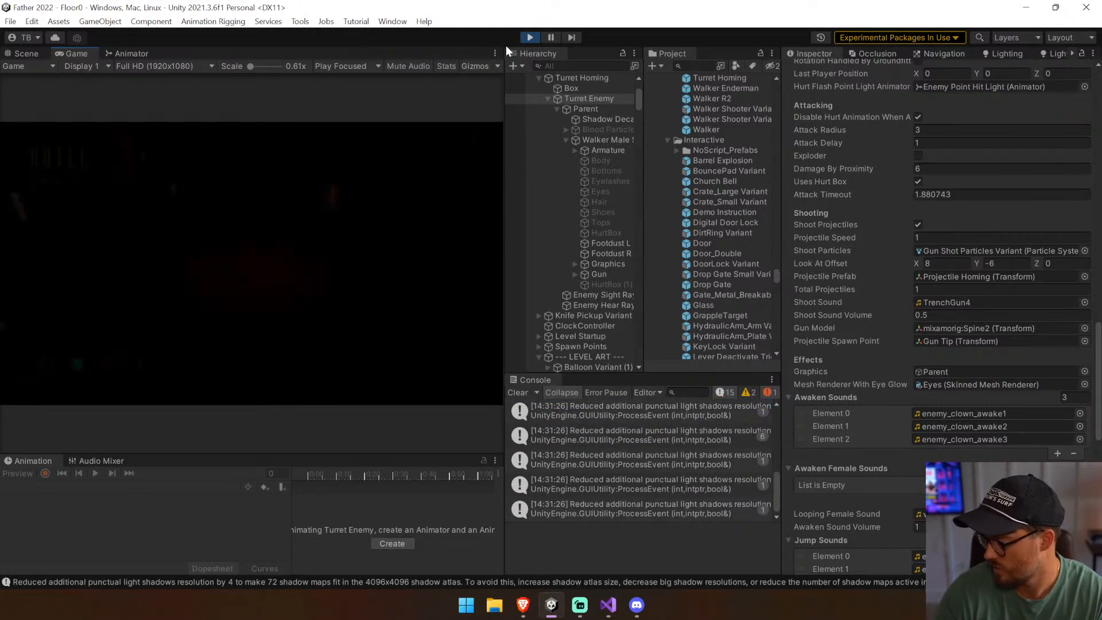
pyautogui.click(430, 103)
pyautogui.press('w')
pyautogui.press('w')
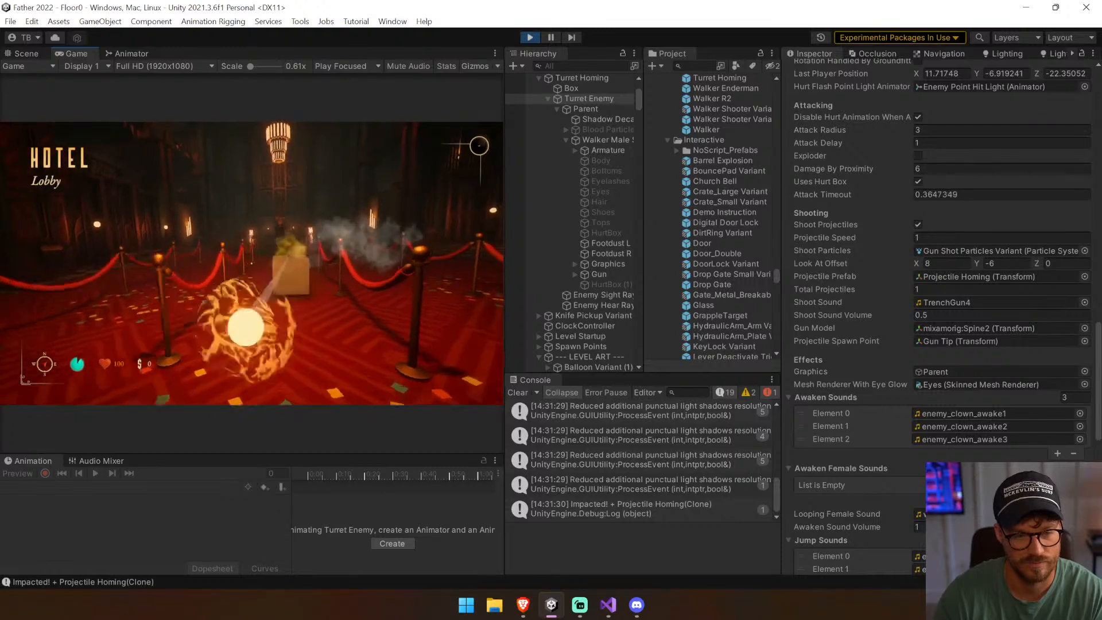
pyautogui.press('w')
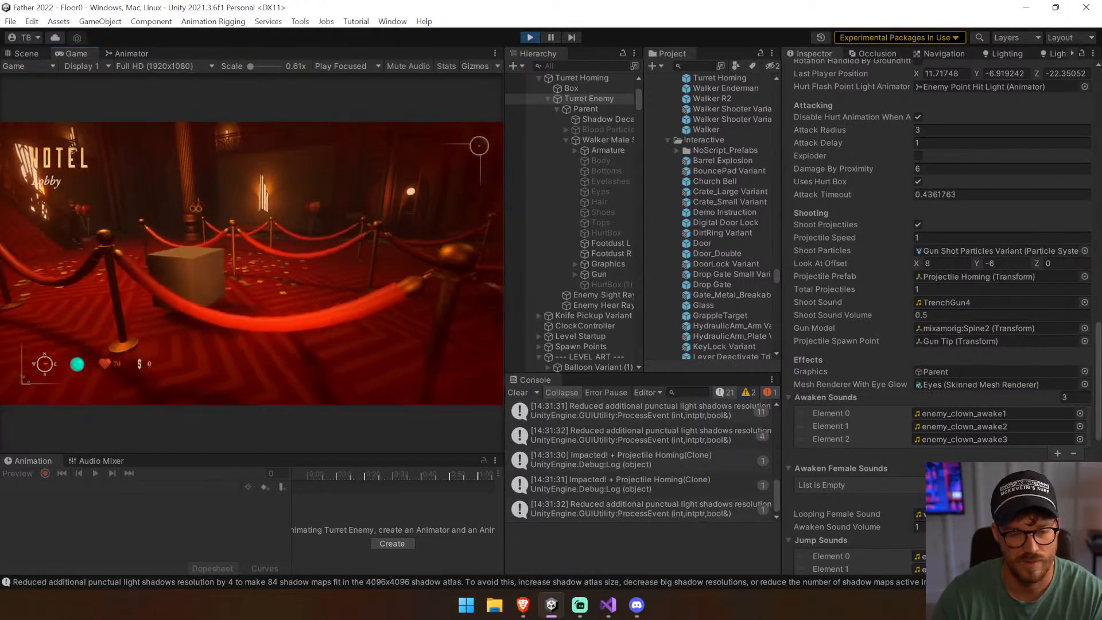
pyautogui.press('w')
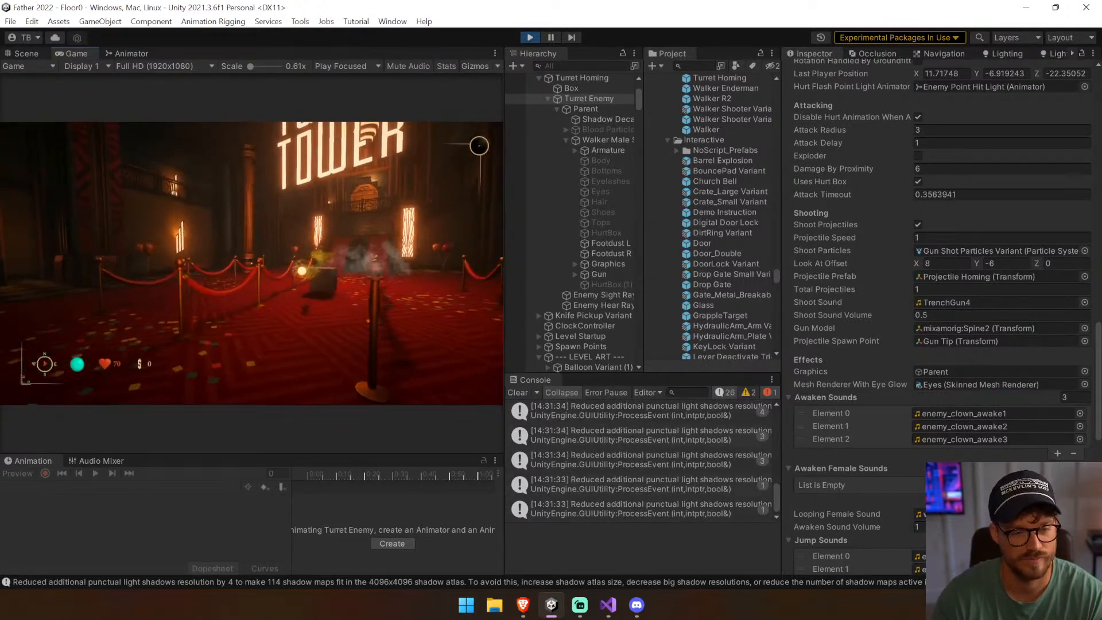
pyautogui.press('w')
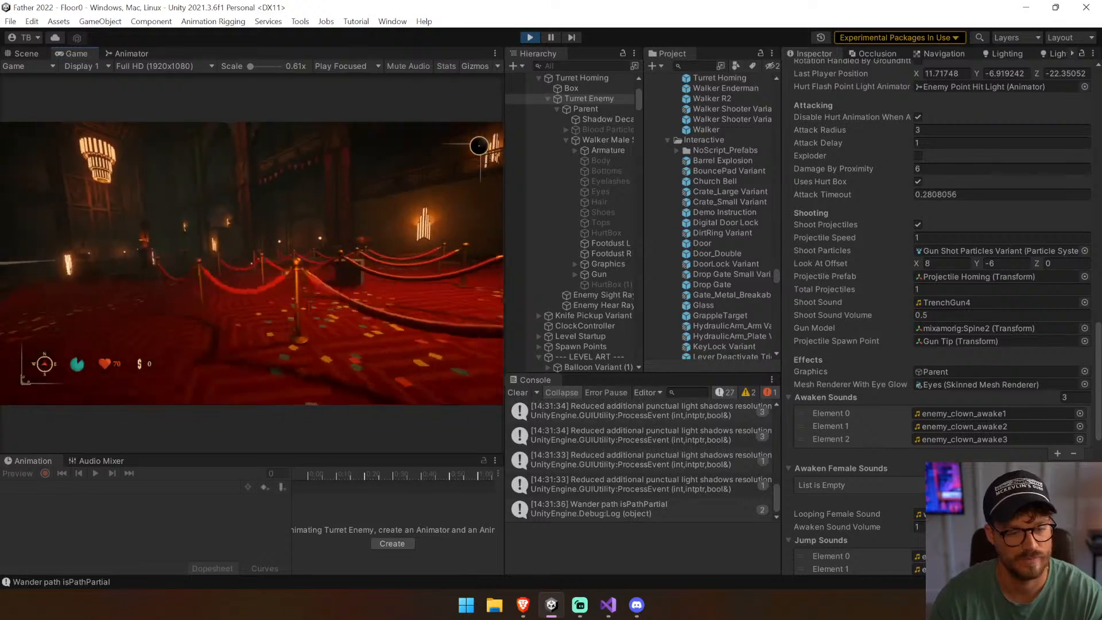
pyautogui.press('w')
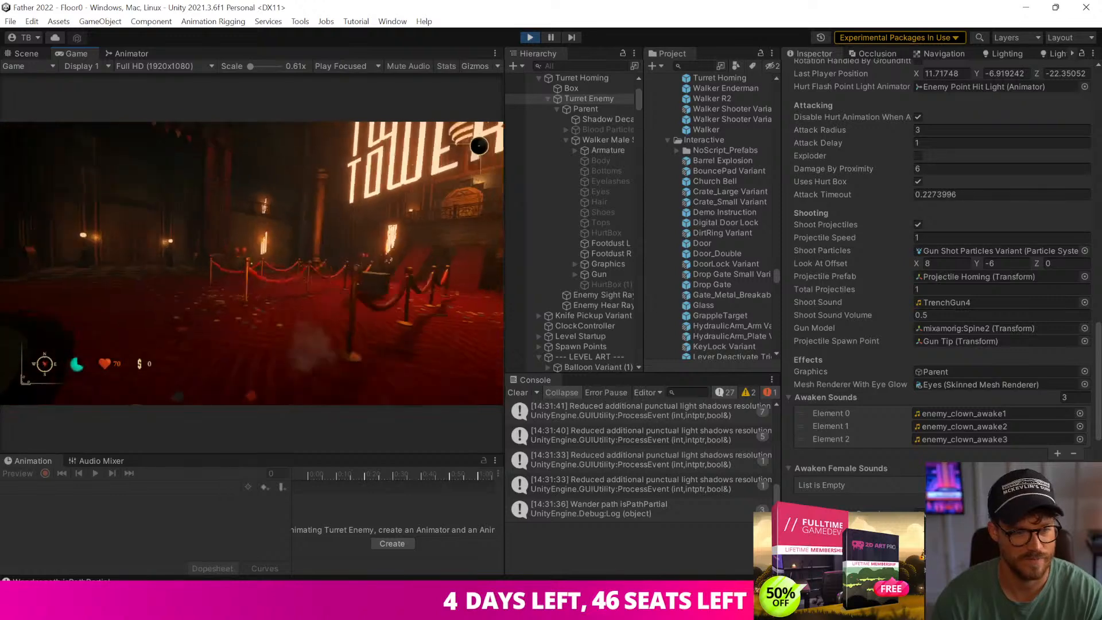
pyautogui.press('s')
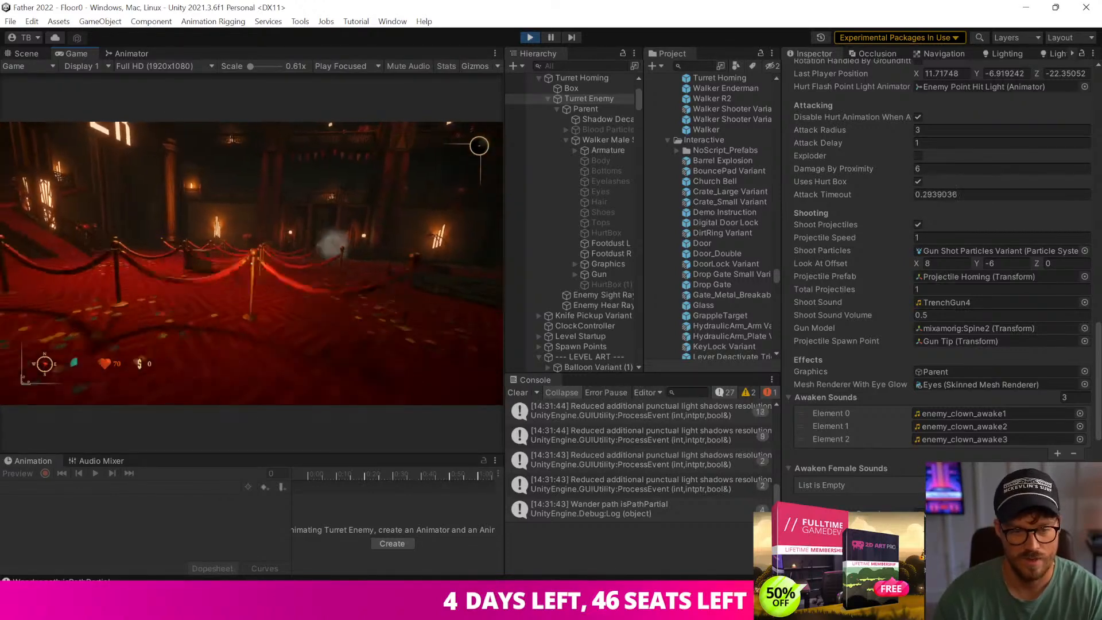
pyautogui.hotkey('ctrl', 'p')
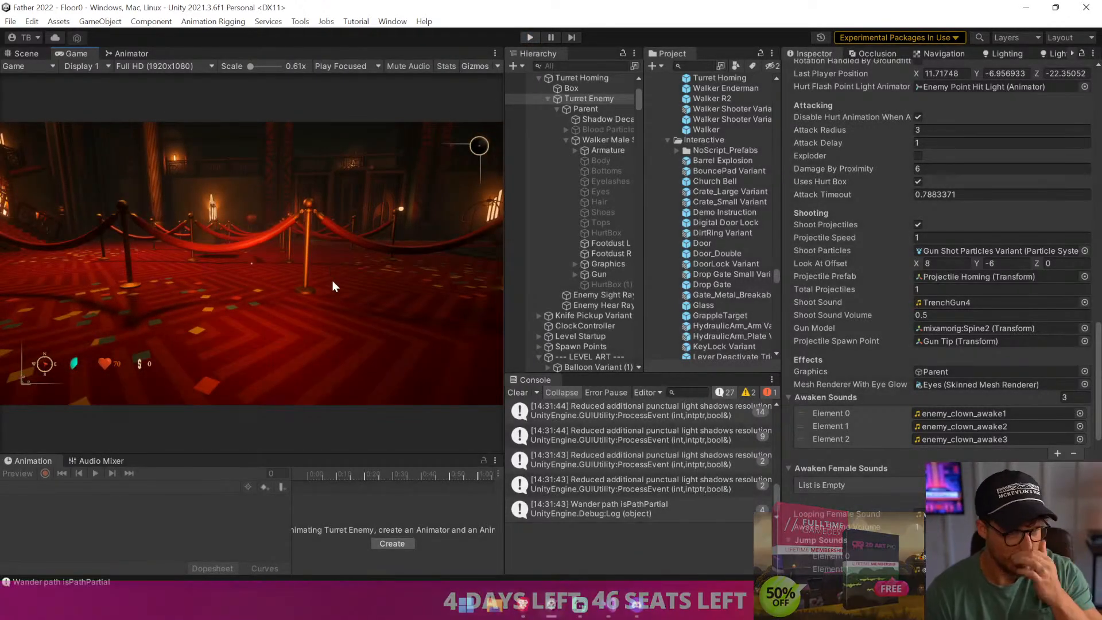
pyautogui.click(520, 393)
# Search the project for projectile and compare the homing and audio settings of the Projectile Walker and Projectile Homing prefabs
pyautogui.scroll(-2, 942, 321)
pyautogui.scroll(-10, 941, 322)
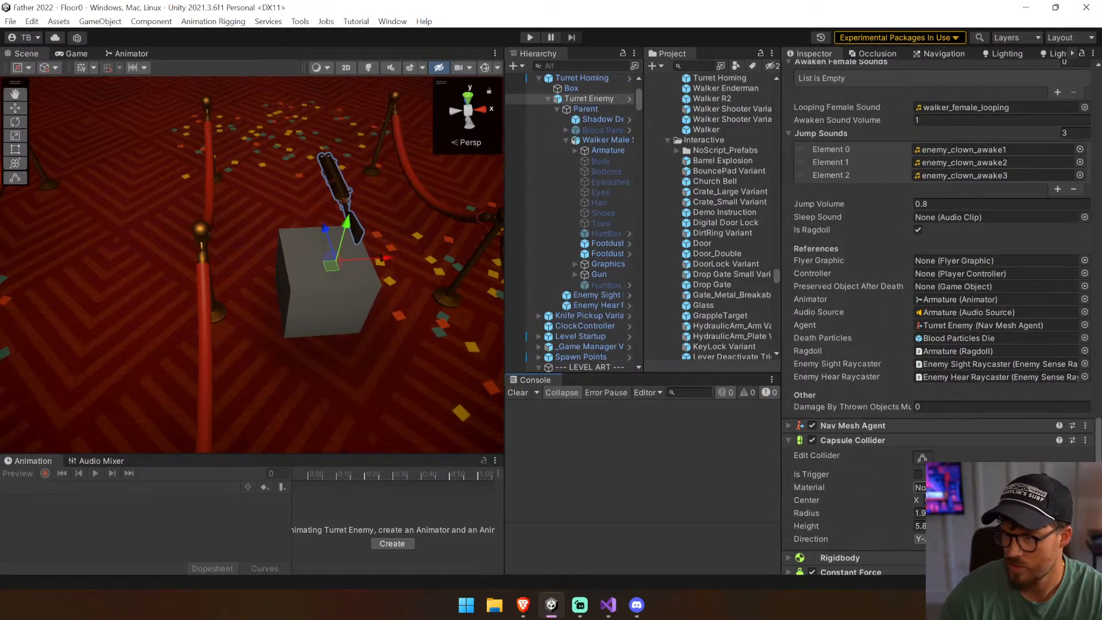
pyautogui.scroll(13, 942, 322)
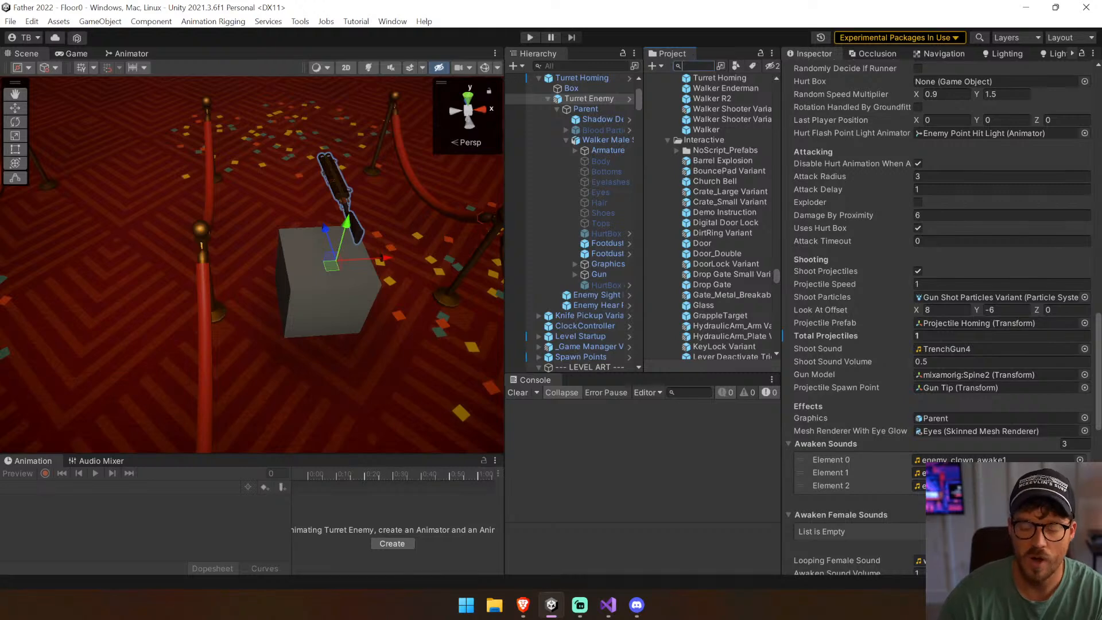
pyautogui.write('projectile')
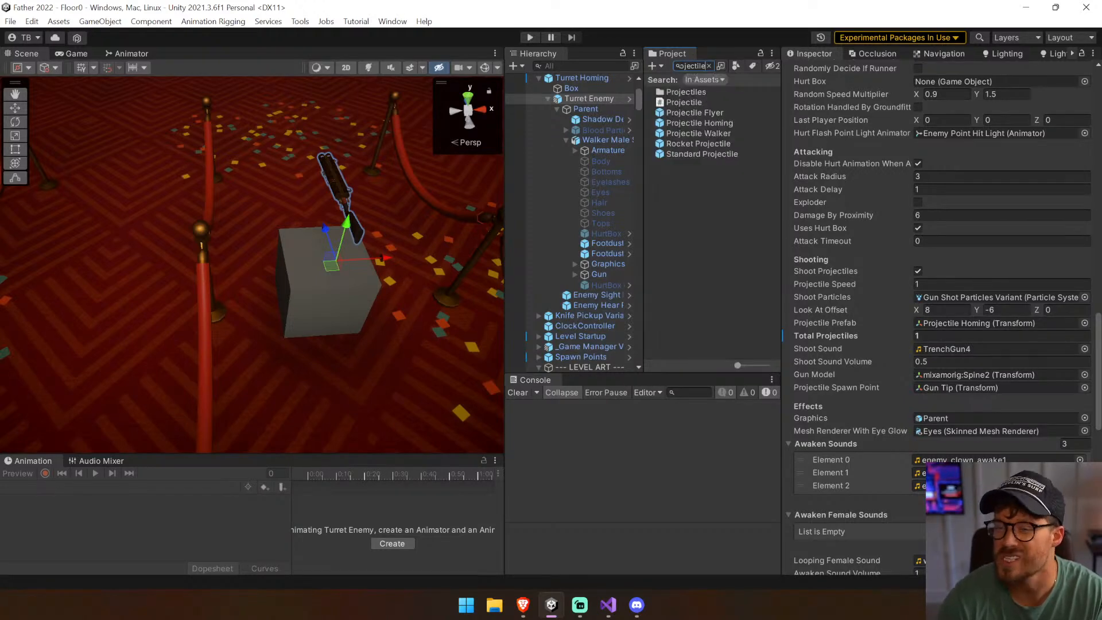
pyautogui.click(737, 137)
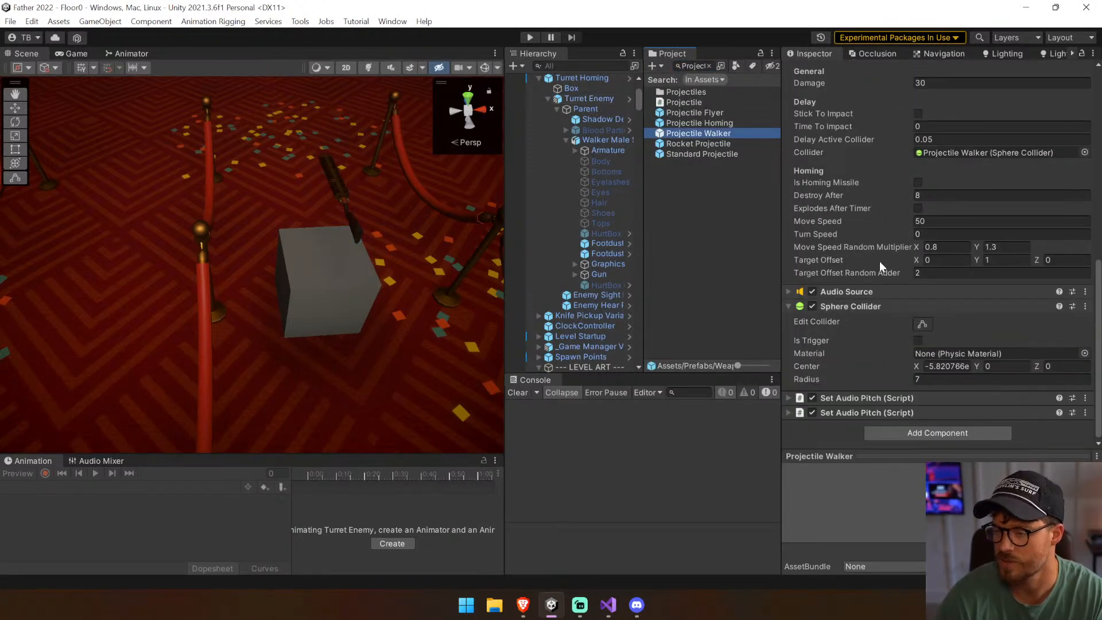
pyautogui.click(878, 291)
pyautogui.click(740, 123)
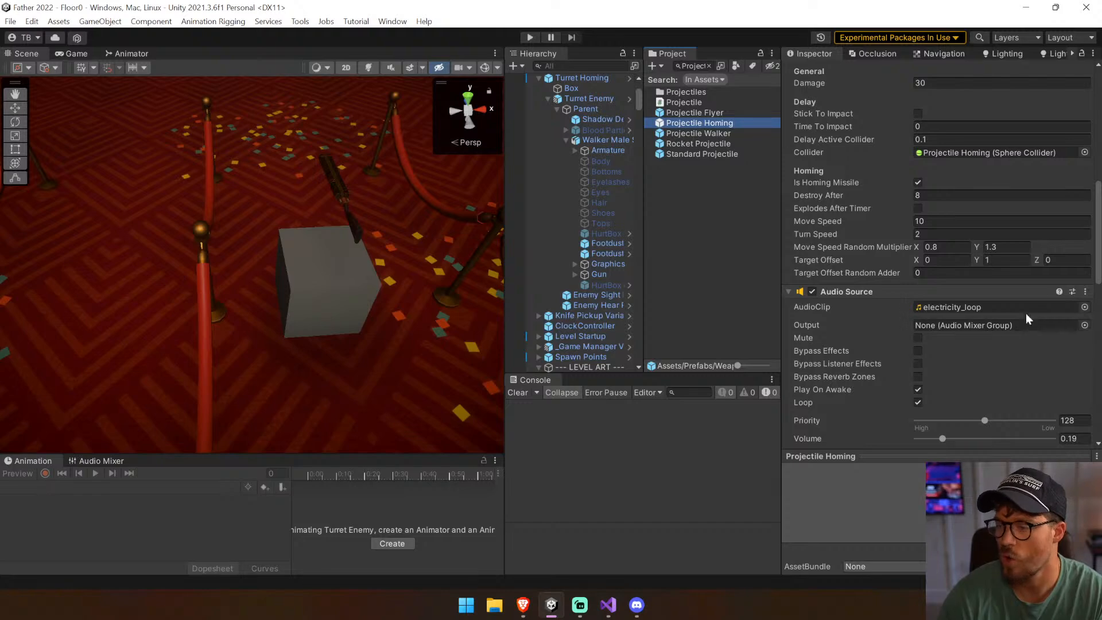
pyautogui.scroll(-5, 1078, 308)
pyautogui.scroll(10, 1078, 308)
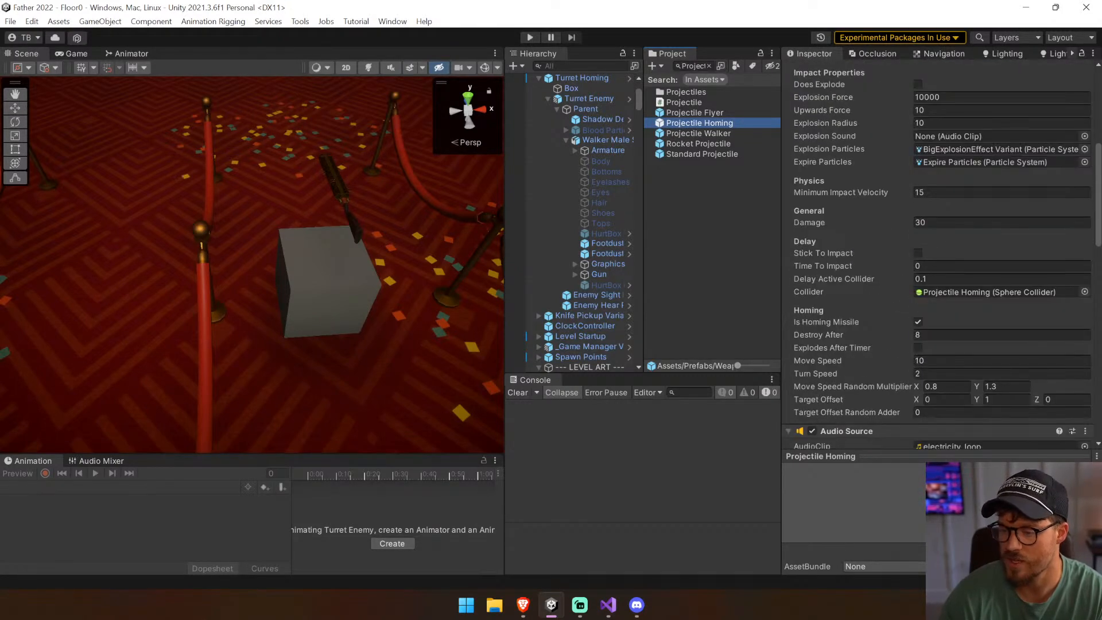
pyautogui.scroll(5, 898, 190)
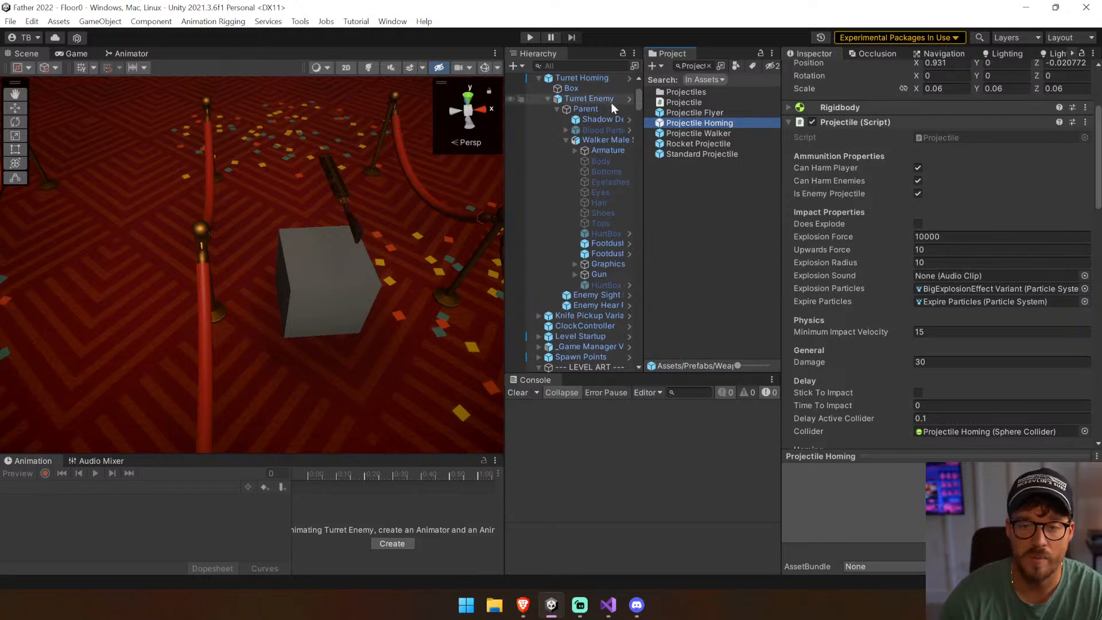
# Open the clip selection for the Turret Enemy's Shoot Sound and search the audio clips for shoot
pyautogui.click(597, 99)
pyautogui.scroll(-5, 894, 245)
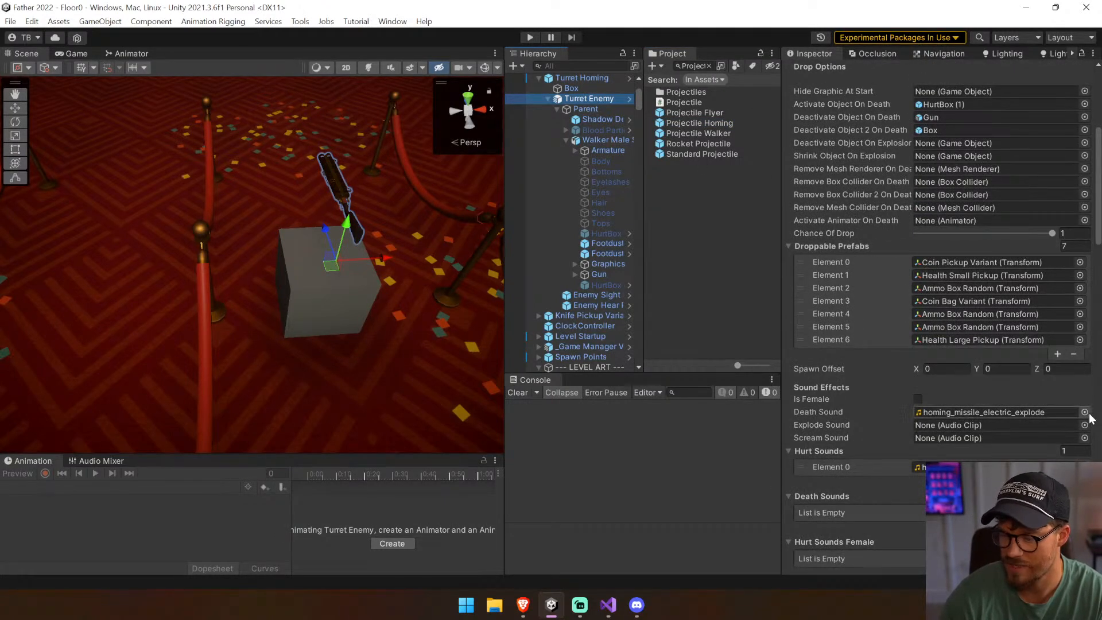
pyautogui.scroll(-12, 948, 402)
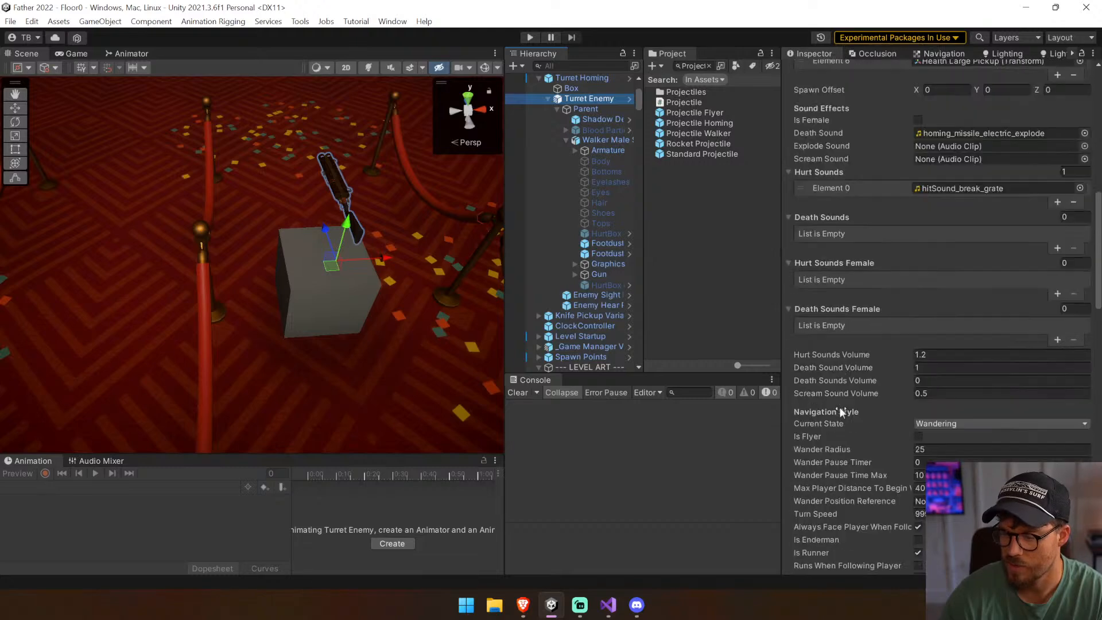
pyautogui.scroll(-12, 840, 407)
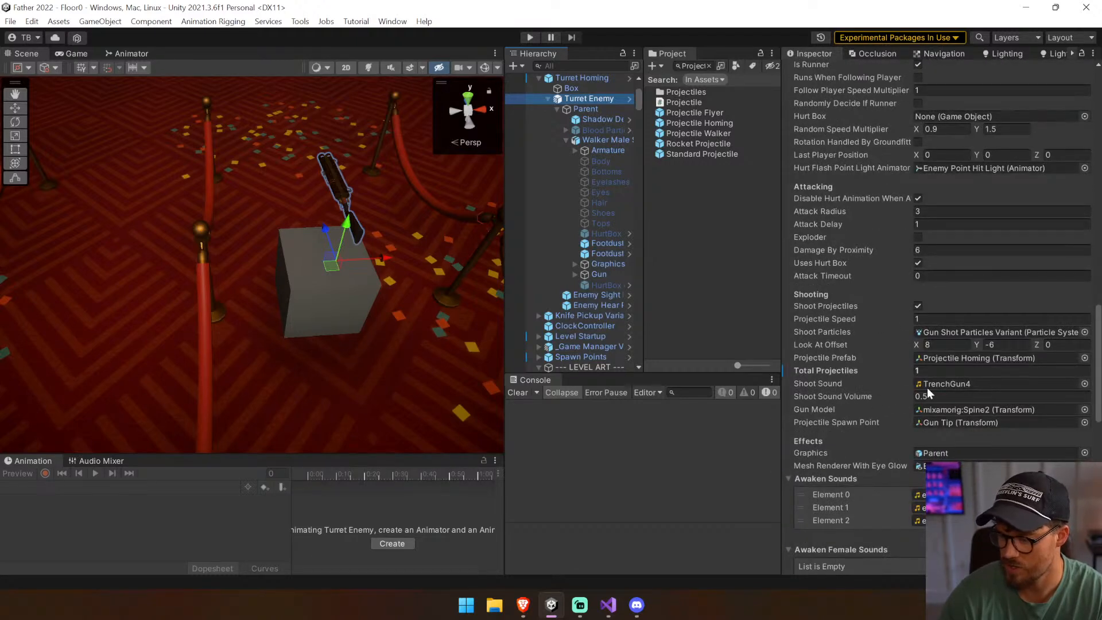
pyautogui.click(1084, 383)
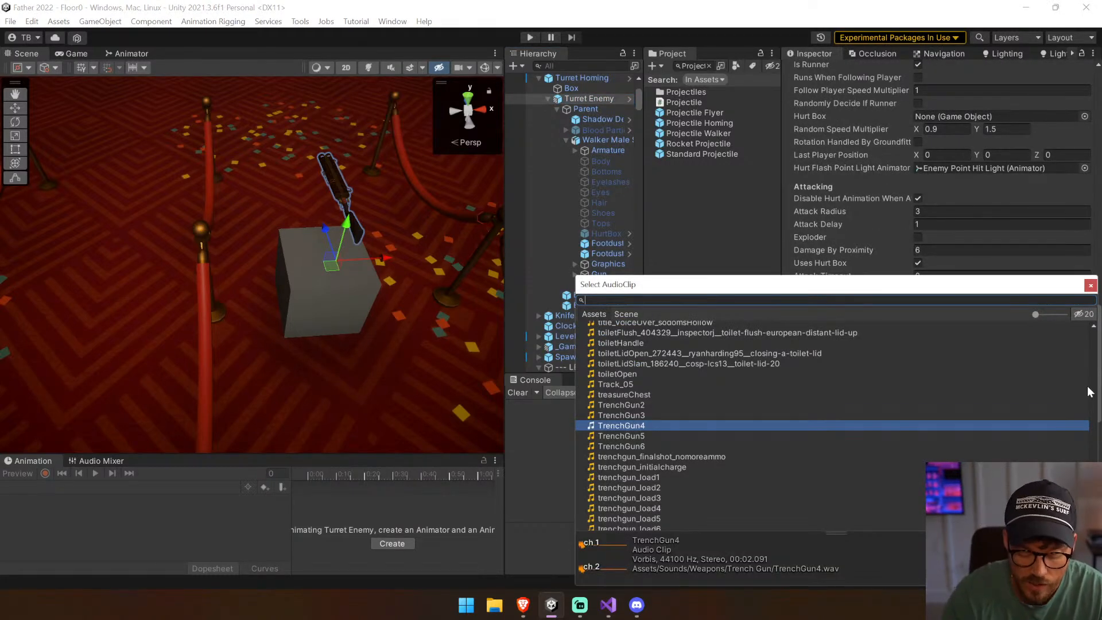
pyautogui.write('shoot')
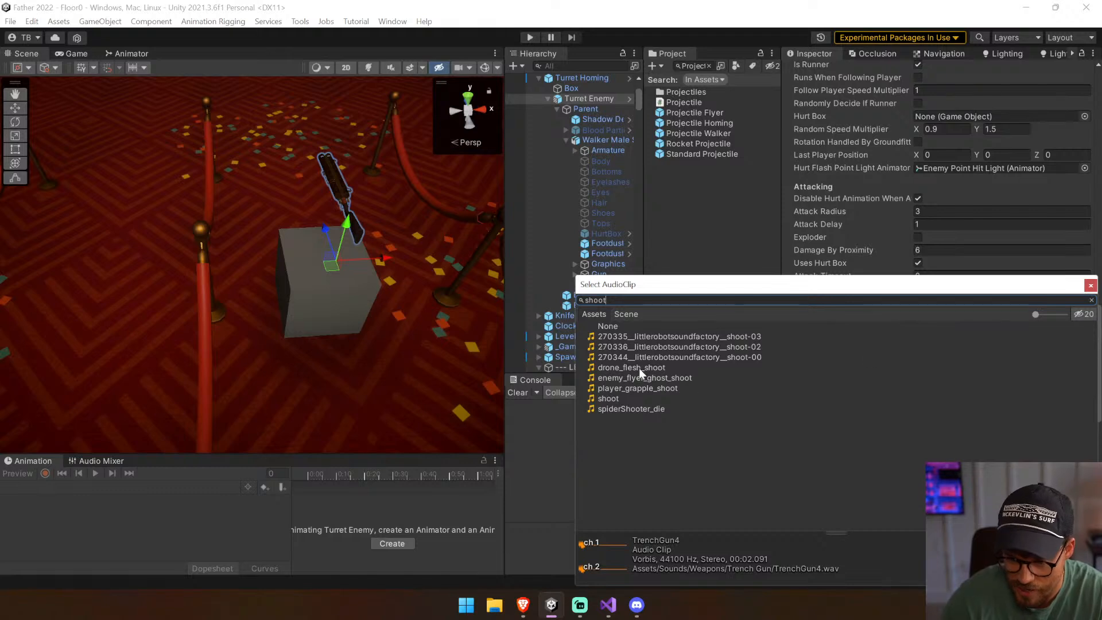
# Preview the drone_flesh_shoot, spiderShooter_die and enemy_flyer_ghost_shoot clips and assign enemy_flyer_ghost_shoot as the Shoot Sound
pyautogui.click(639, 368)
pyautogui.click(580, 556)
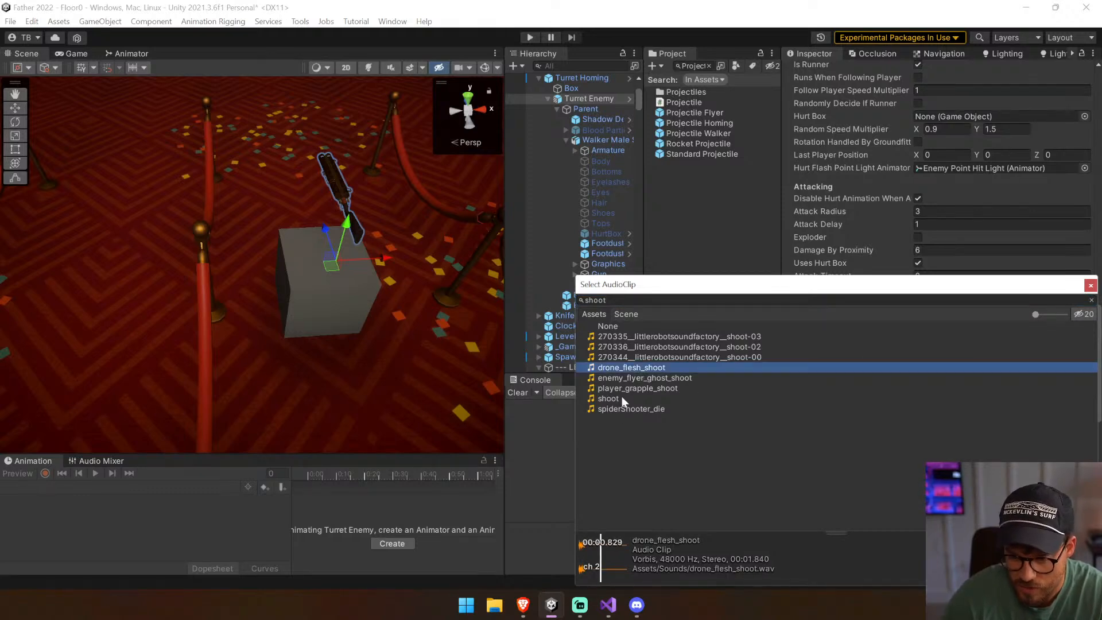
pyautogui.click(614, 408)
pyautogui.click(581, 547)
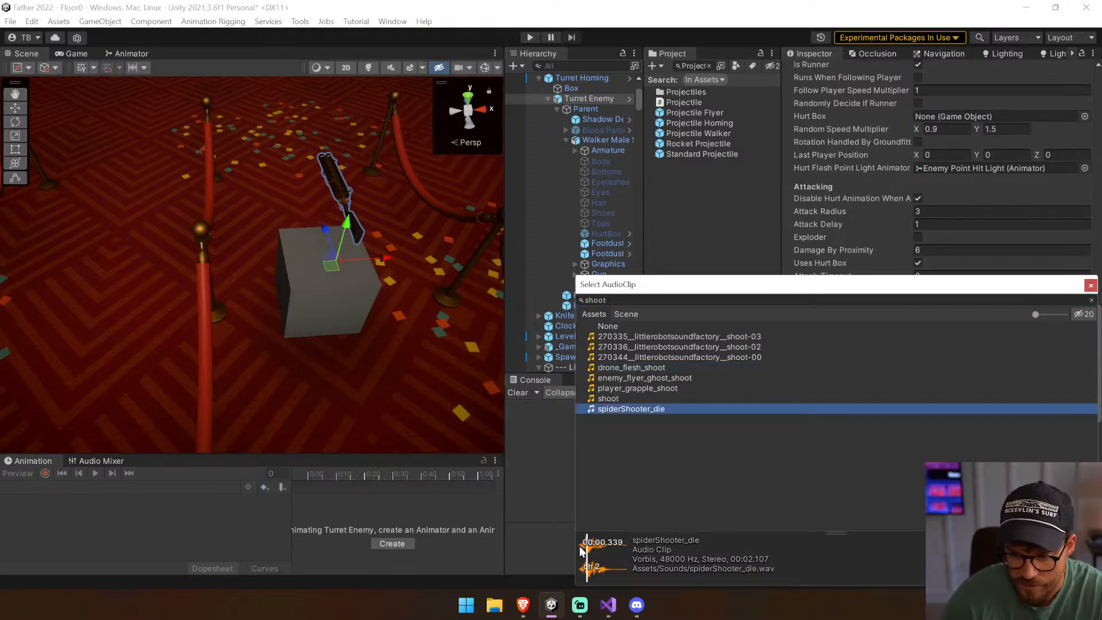
pyautogui.click(618, 400)
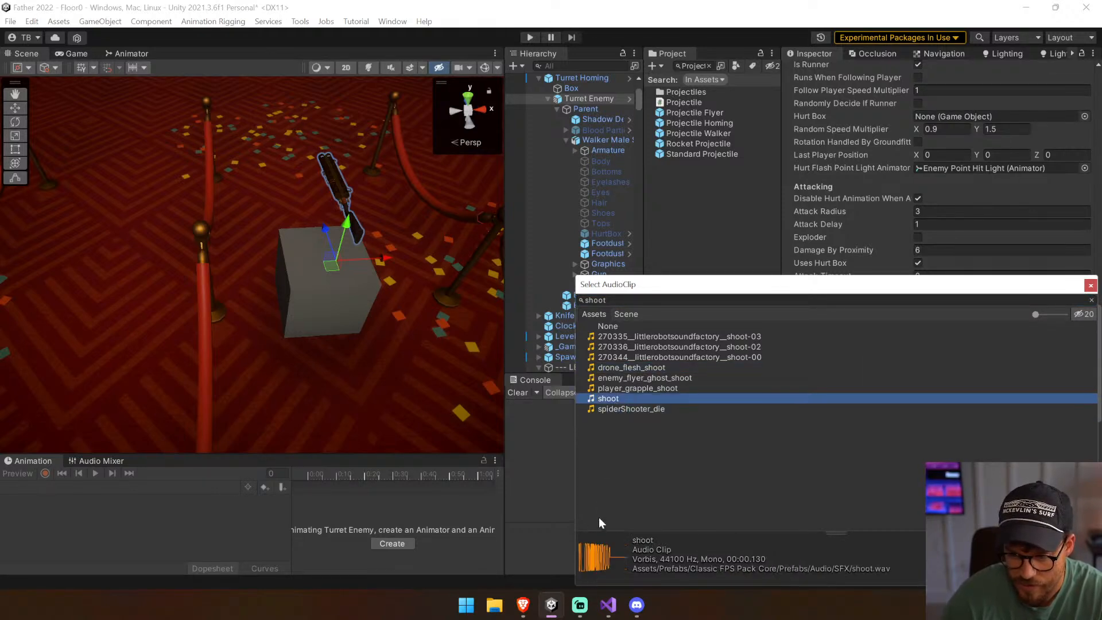
pyautogui.click(637, 379)
pyautogui.click(580, 543)
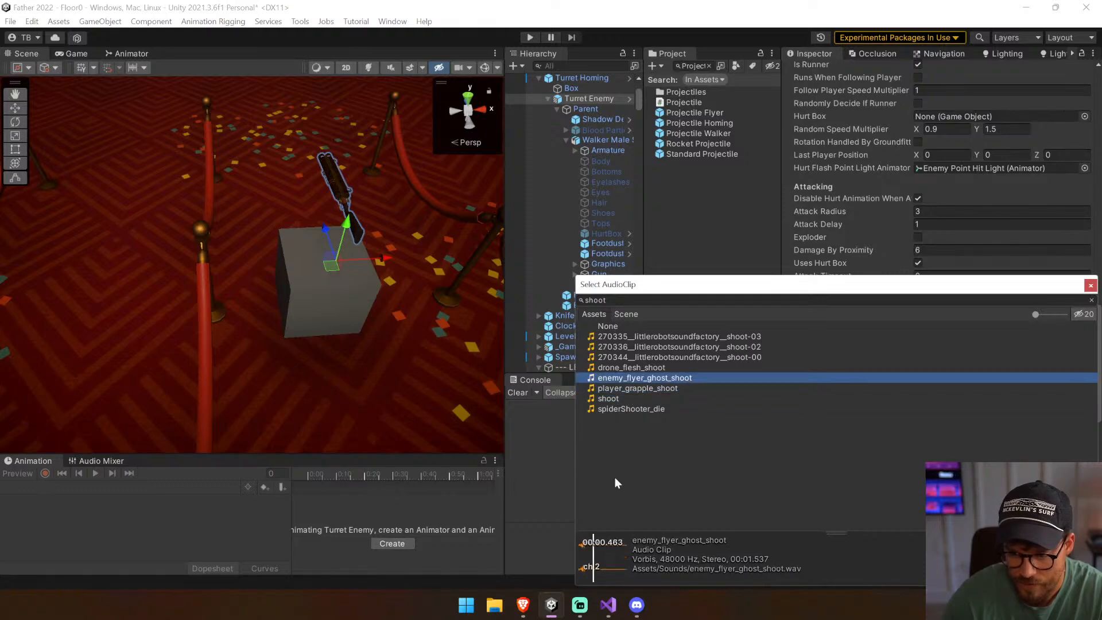
pyautogui.doubleClick(657, 380)
# Apply all overrides of the Turret Homing instance, including its shooting changes, to the prefab
pyautogui.scroll(10, 1056, 194)
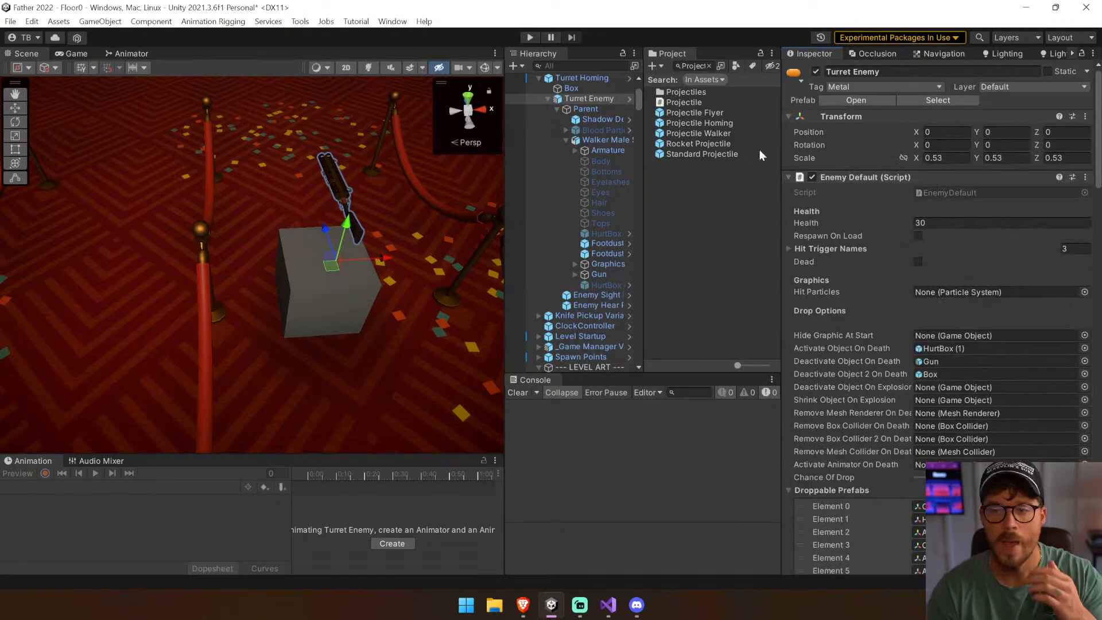
pyautogui.click(582, 78)
pyautogui.click(1011, 99)
pyautogui.click(1062, 217)
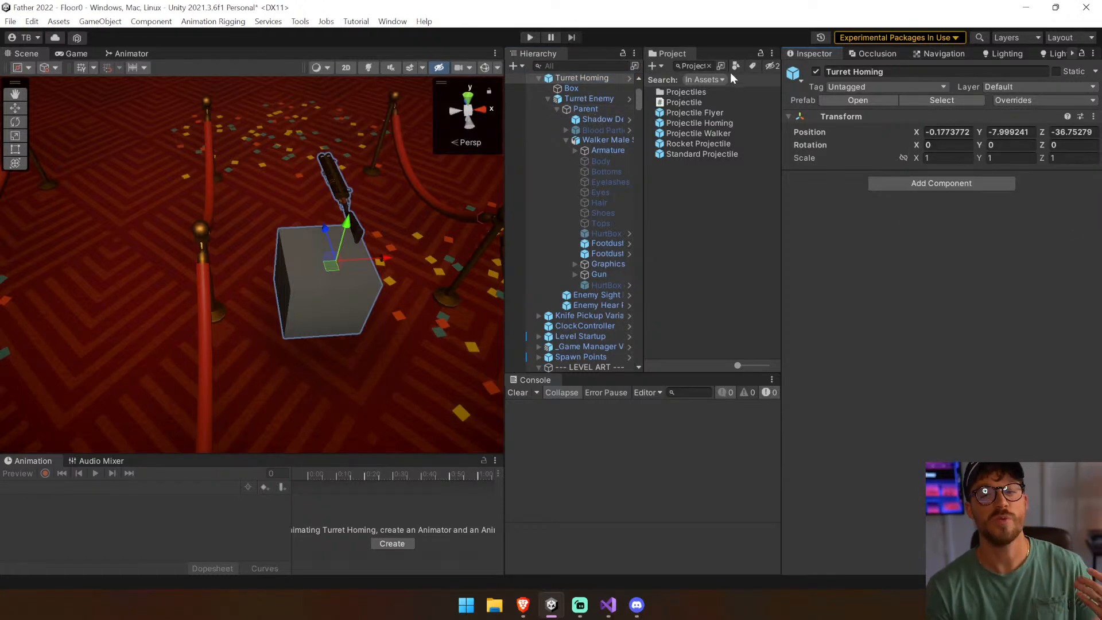
# Clear the project search, enlarge the project browser and locate the Turret Homing prefab asset
pyautogui.click(709, 66)
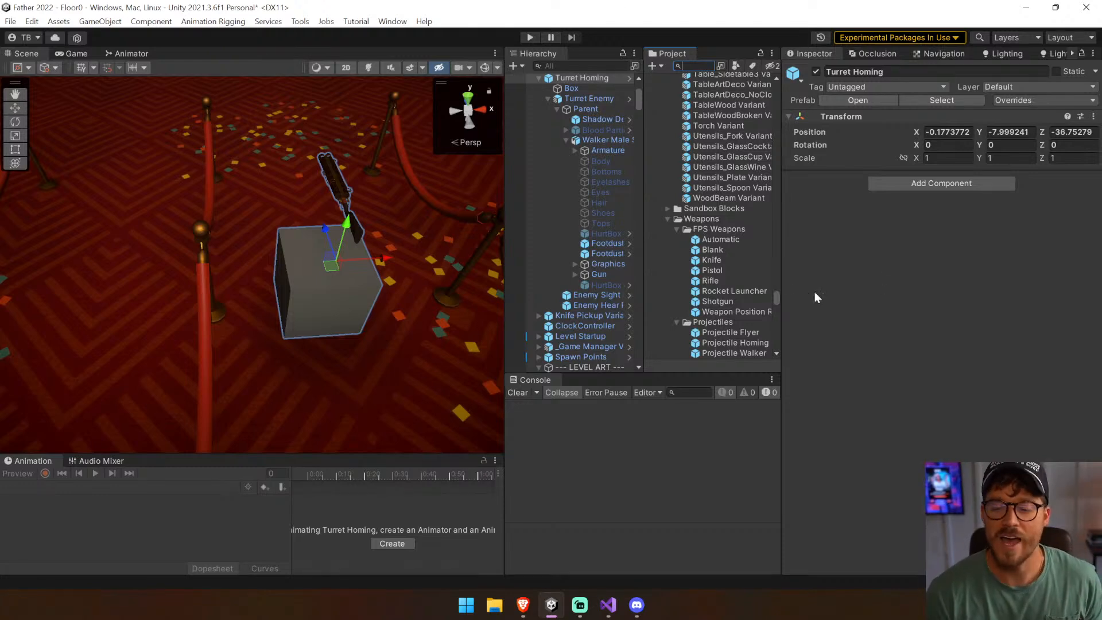
pyautogui.moveTo(783, 269); pyautogui.dragTo(808, 270)
pyautogui.moveTo(734, 373); pyautogui.dragTo(736, 407)
pyautogui.click(954, 100)
# Create a prefab variant of Turret Homing in the Enemies folder and name it Turret Machine Gun
pyautogui.moveTo(582, 78); pyautogui.dragTo(743, 95)
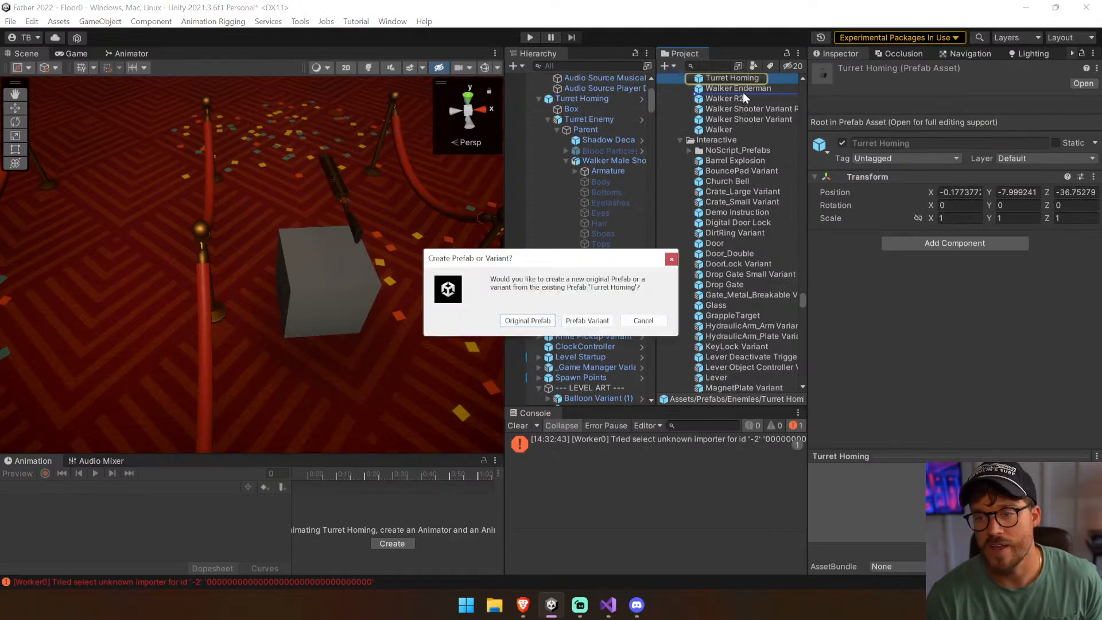
pyautogui.click(587, 320)
pyautogui.click(753, 86)
pyautogui.click(750, 79)
pyautogui.press('F2')
pyautogui.moveTo(730, 79); pyautogui.dragTo(811, 82)
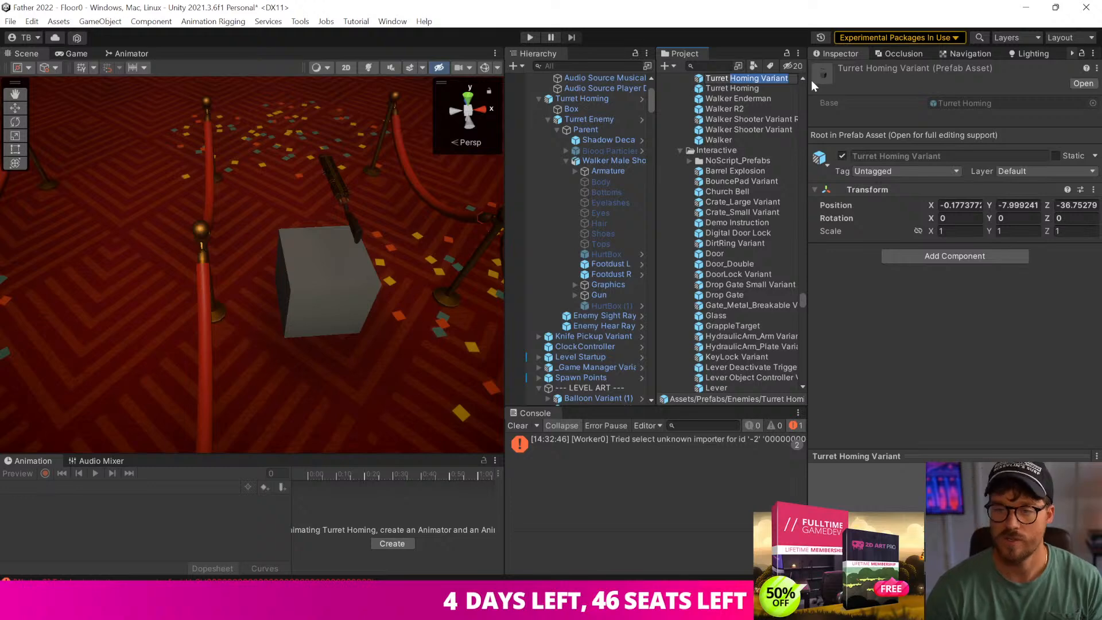
pyautogui.write('Machine Gun')
pyautogui.press('Return')
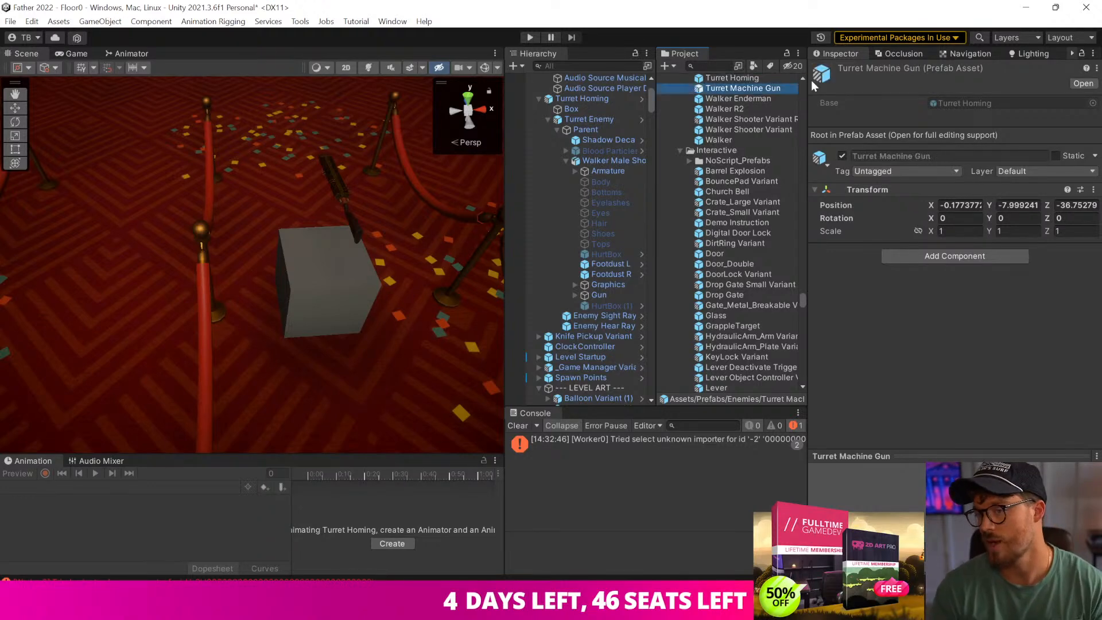
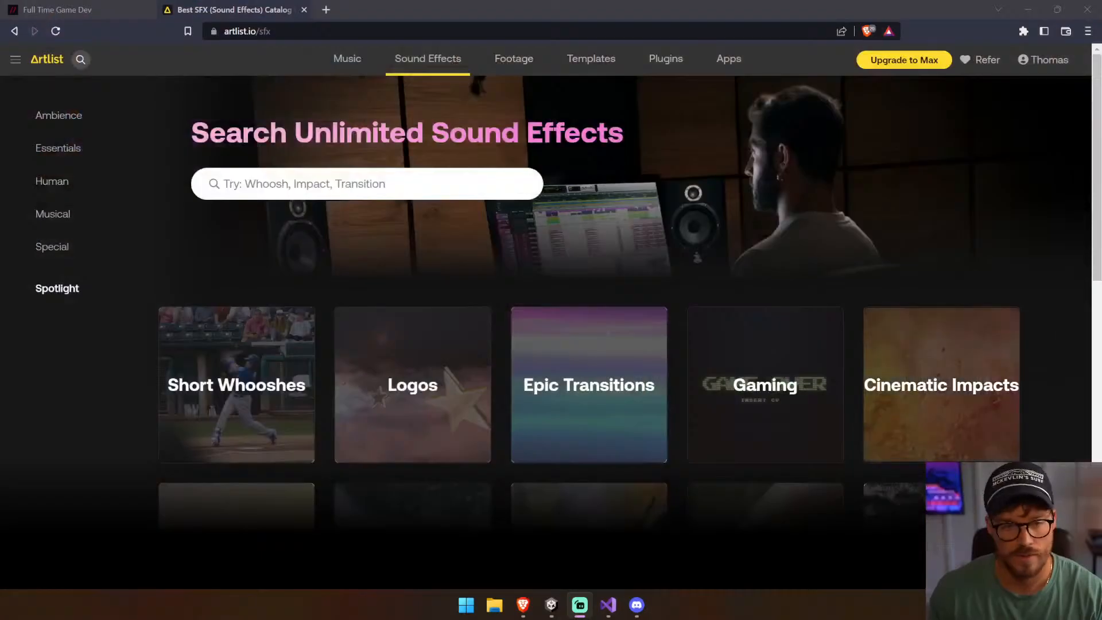
# Search Artlist's sound effects for music box and preview the Misplaced Items mechanism and Merry Christmas Lullaby tracks
pyautogui.write('music box')
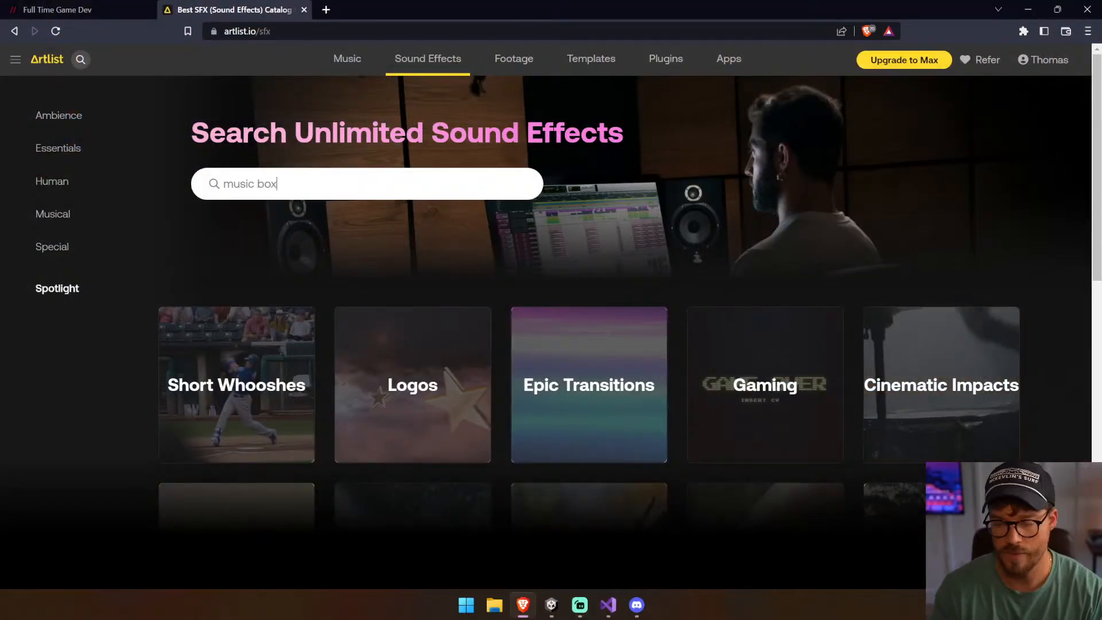
pyautogui.click(402, 213)
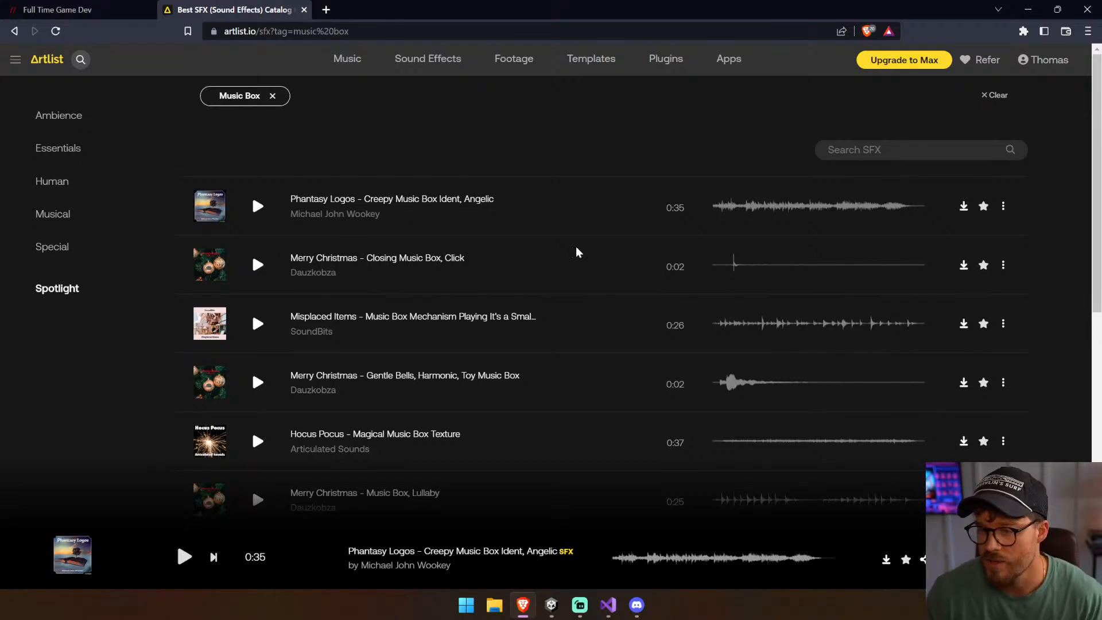
pyautogui.click(721, 328)
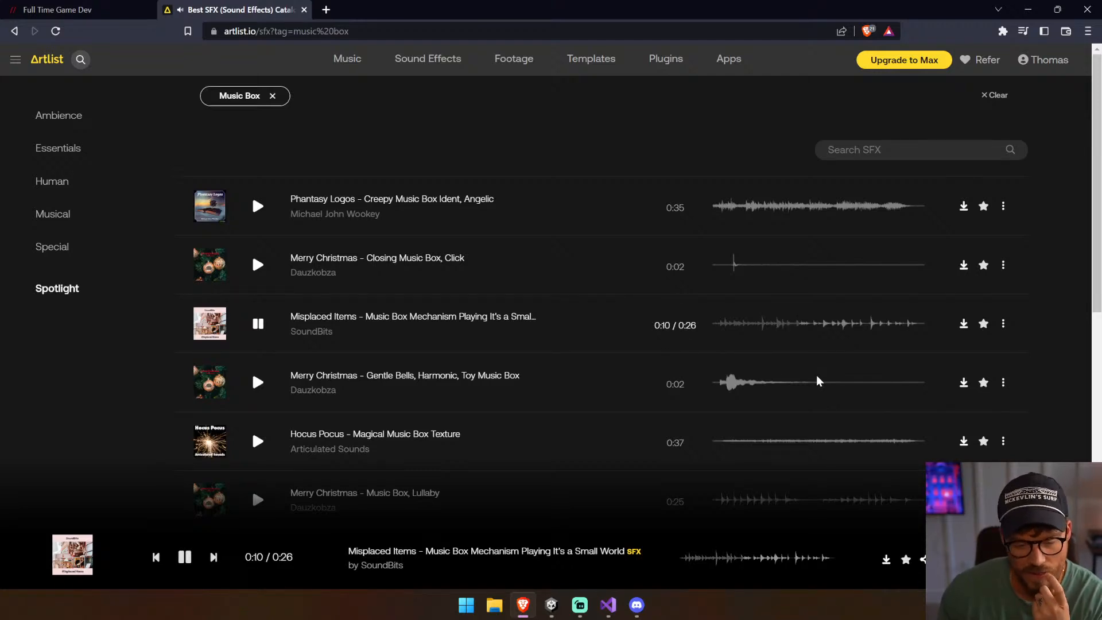
pyautogui.scroll(-2, 800, 455)
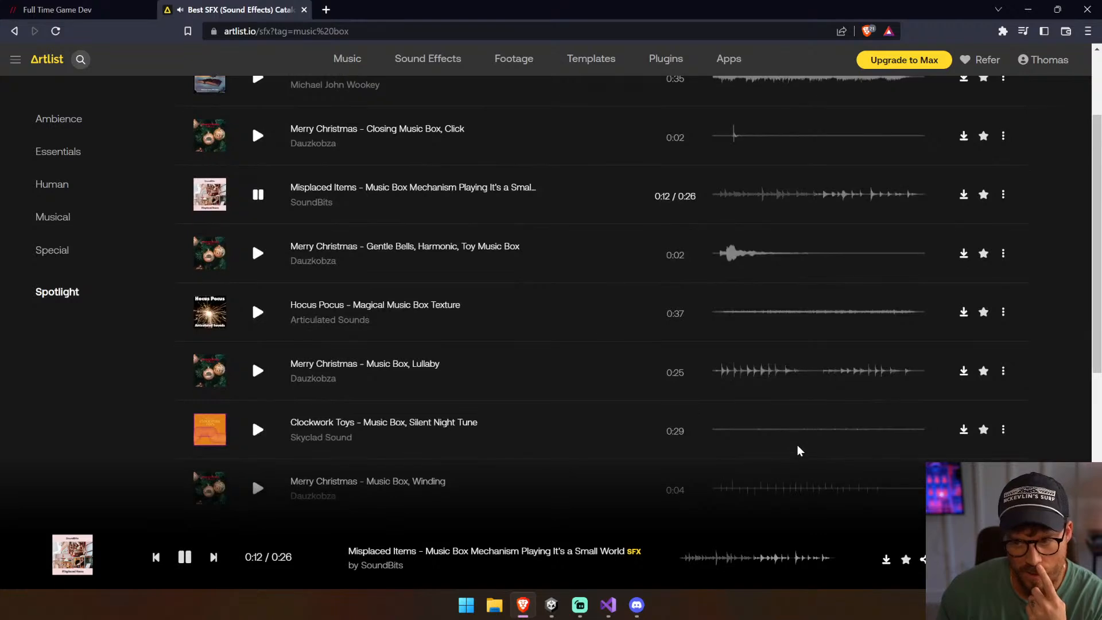
pyautogui.click(725, 374)
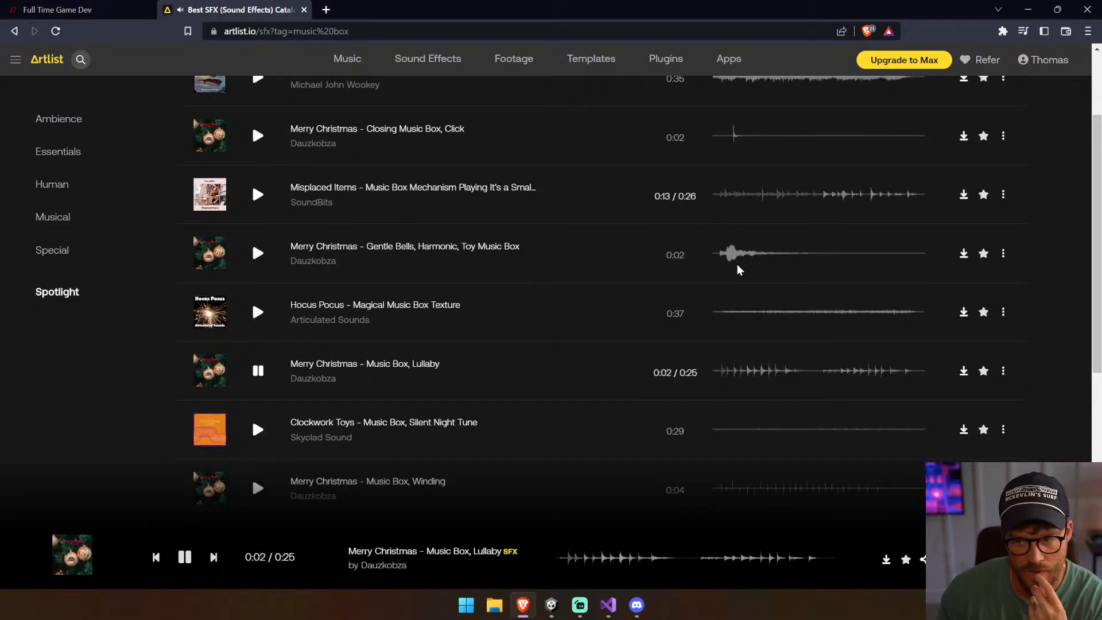
pyautogui.click(754, 208)
# Download the Misplaced Items - Music Box Mechanism Playing It's a Small World track as WAV into Downloads
pyautogui.click(964, 198)
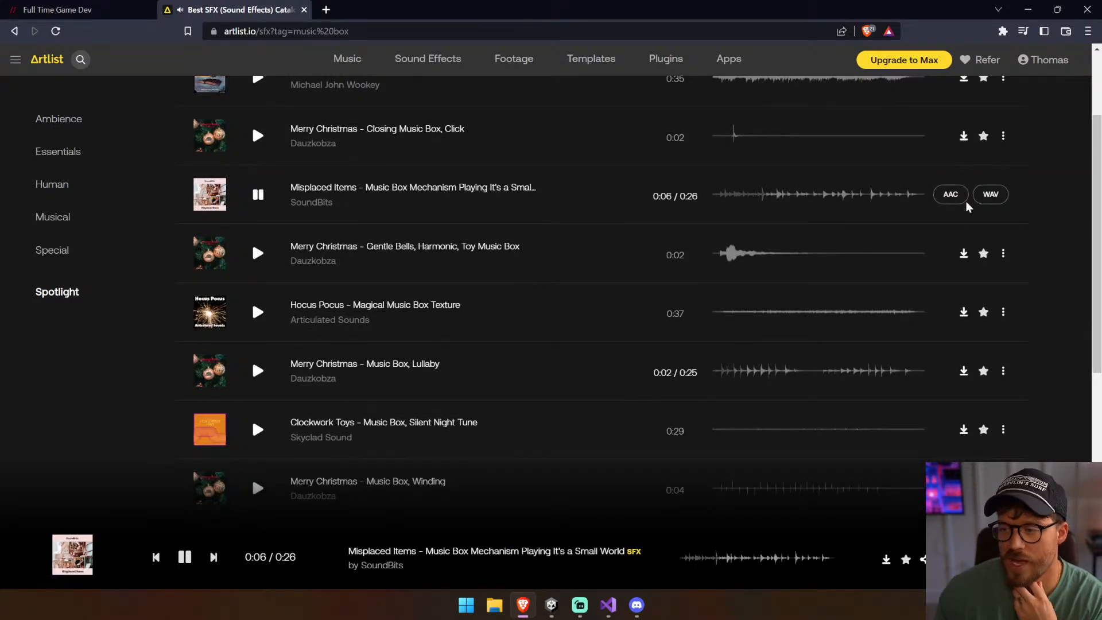
pyautogui.click(990, 195)
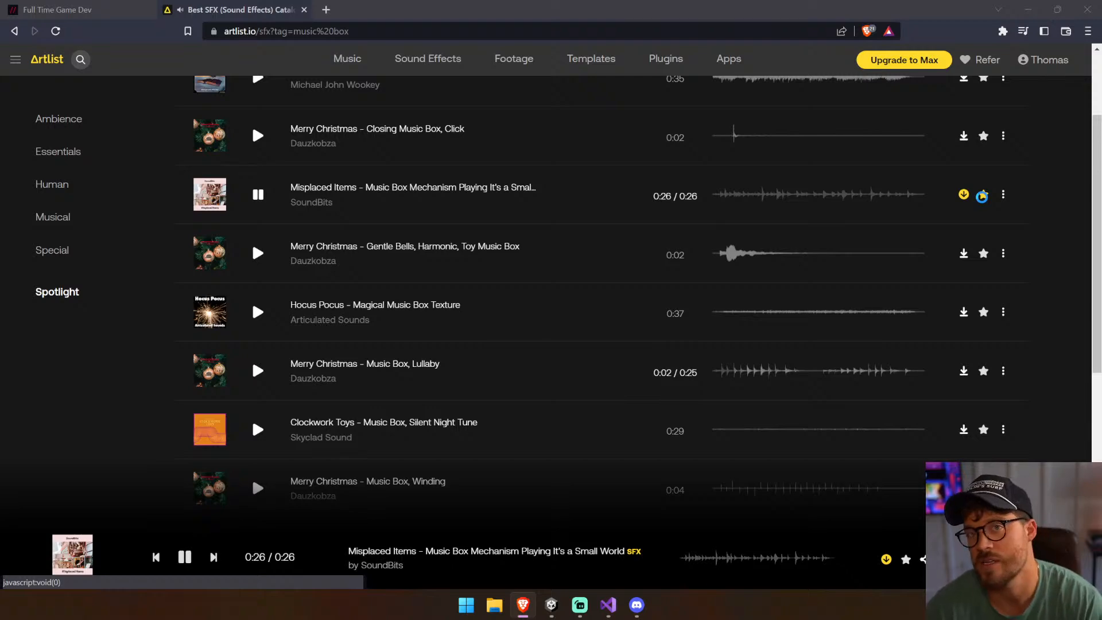
pyautogui.click(982, 196)
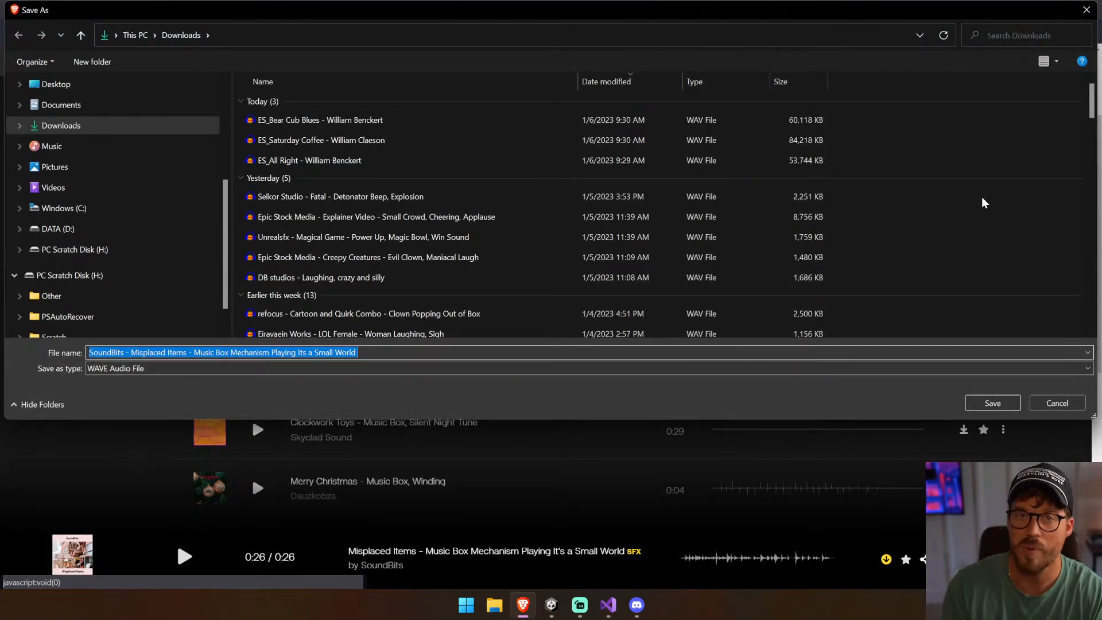
pyautogui.press('Return')
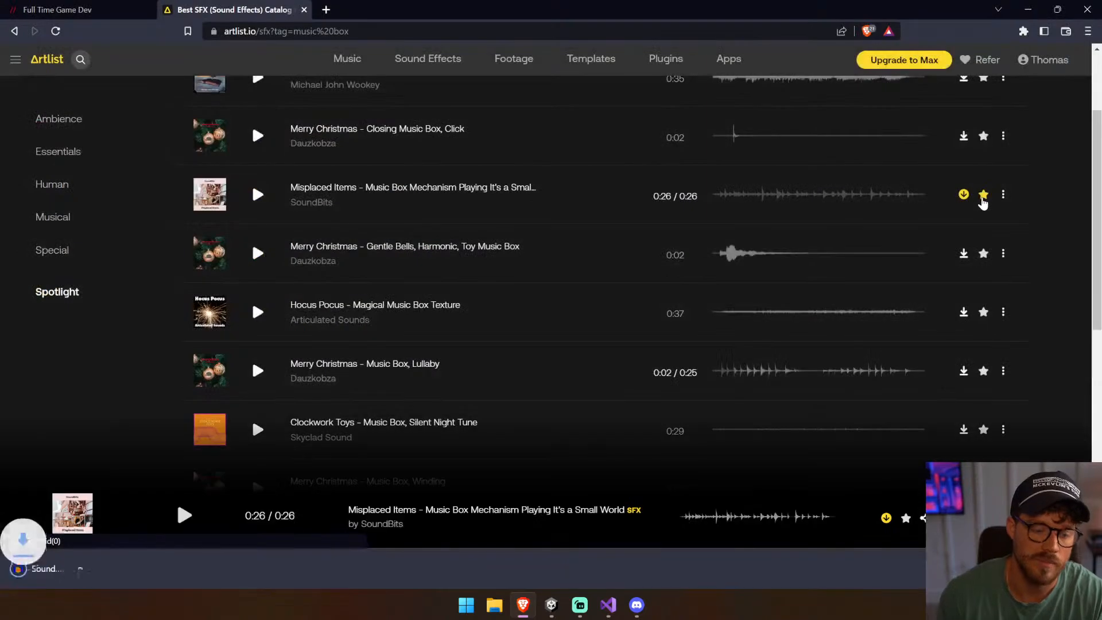
# Open the downloaded music box file in Audacity, skipping project recovery and dismissing the welcome window
pyautogui.click(79, 569)
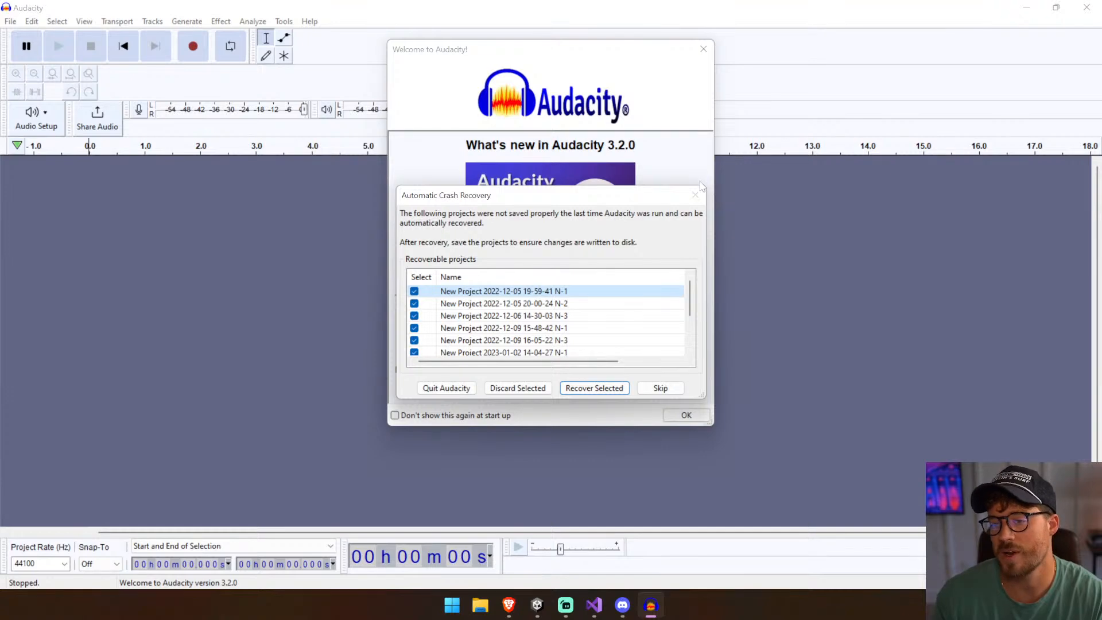
pyautogui.click(660, 388)
pyautogui.press('Return')
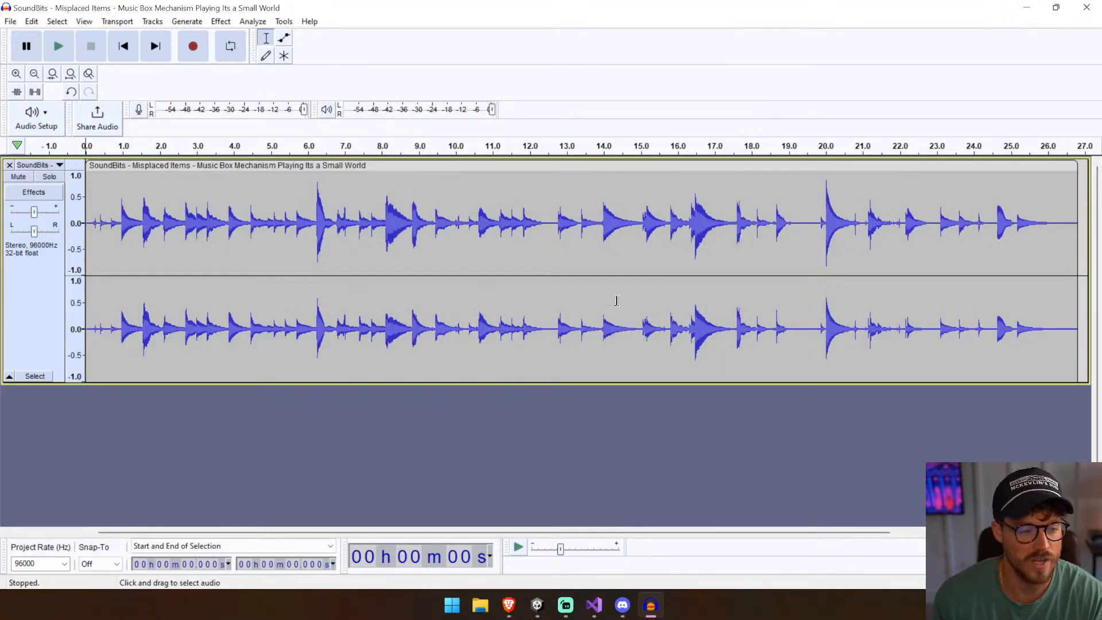
# Listen to the opening of the music box clip from its start and again from about 0.24 s
pyautogui.press('space')
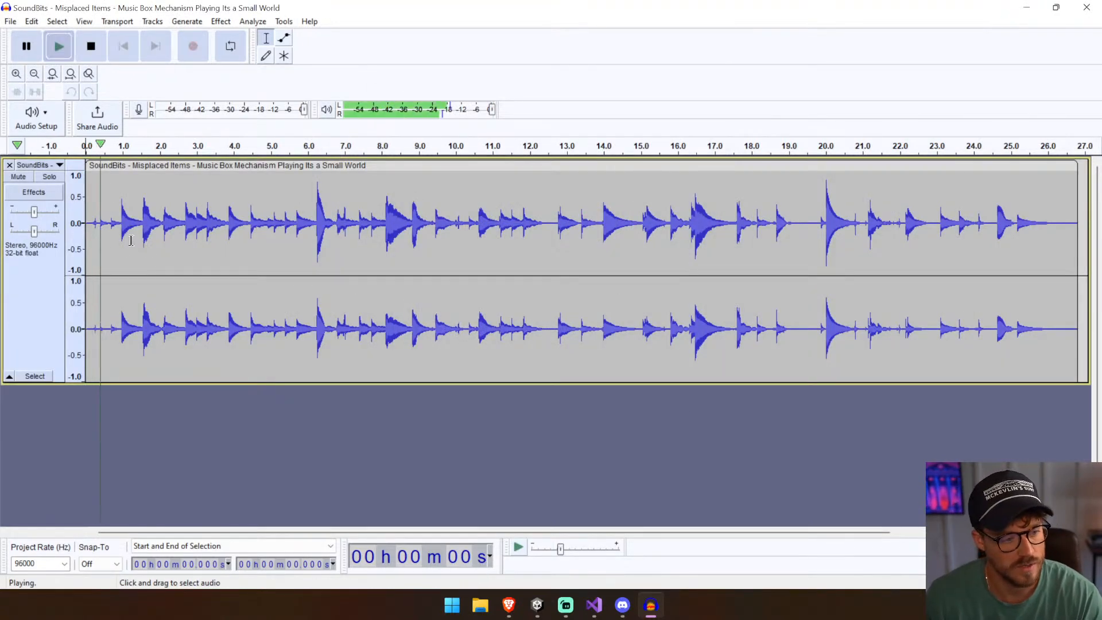
pyautogui.press('space')
pyautogui.click(95, 225)
pyautogui.press('space')
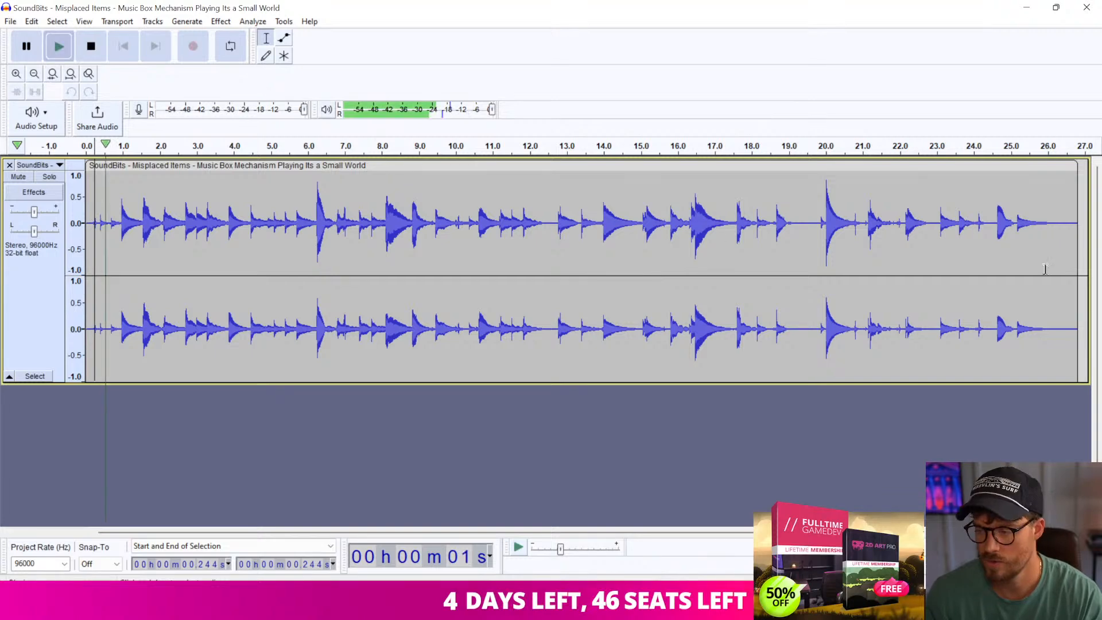
pyautogui.press('space')
# Delete the silent tail from about 26.07 s to the clip's end, and listen to the ending and the beginning
pyautogui.moveTo(1076, 209); pyautogui.dragTo(1049, 210)
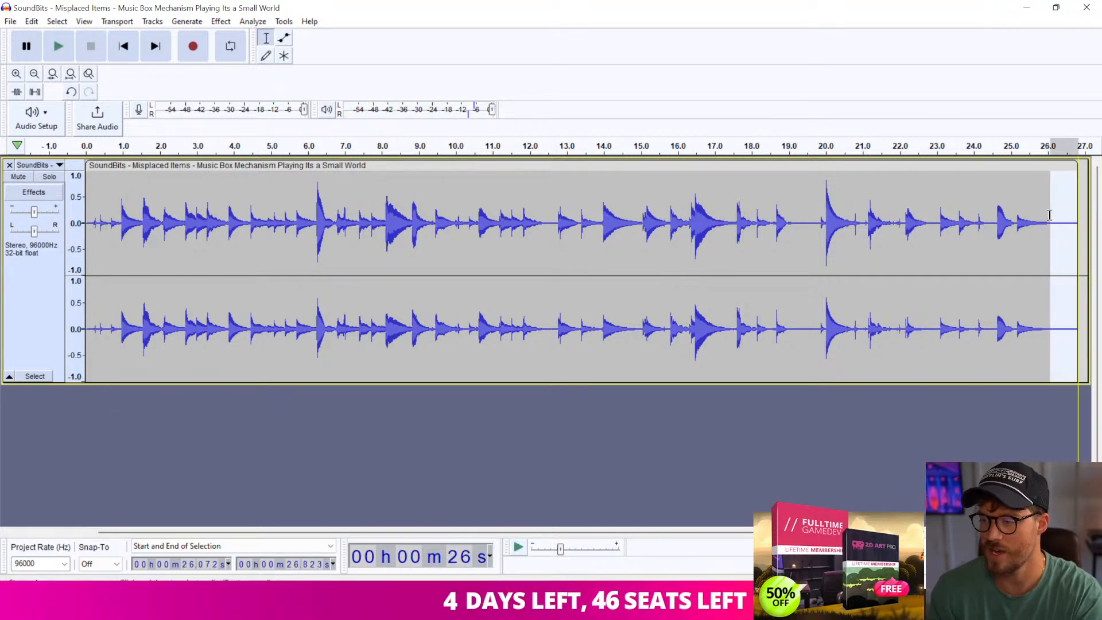
pyautogui.click(906, 230)
pyautogui.press('space')
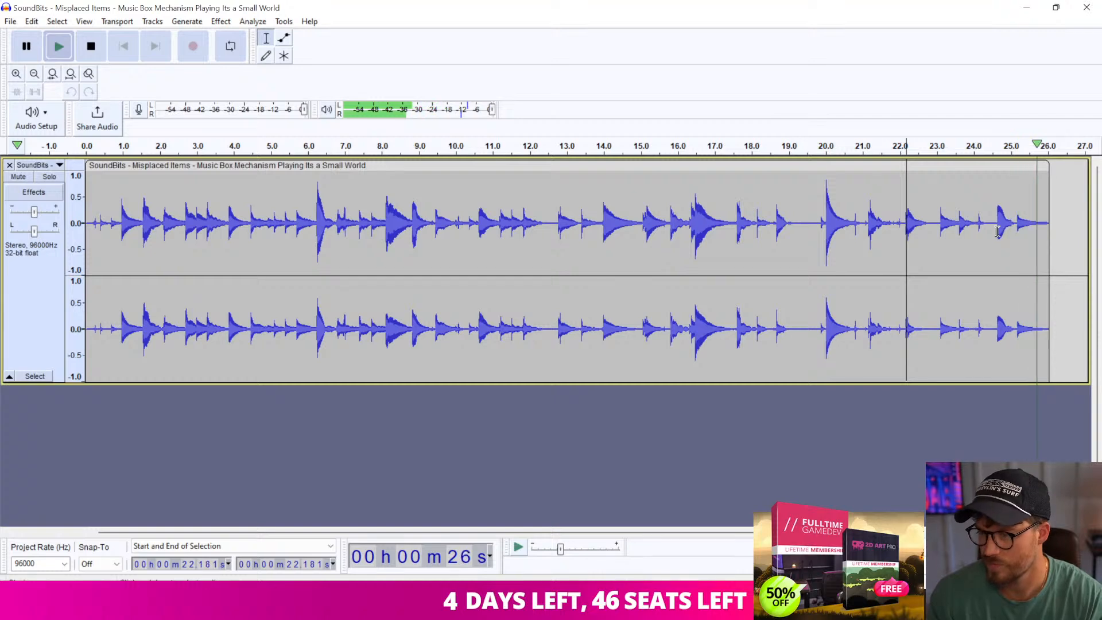
pyautogui.click(122, 51)
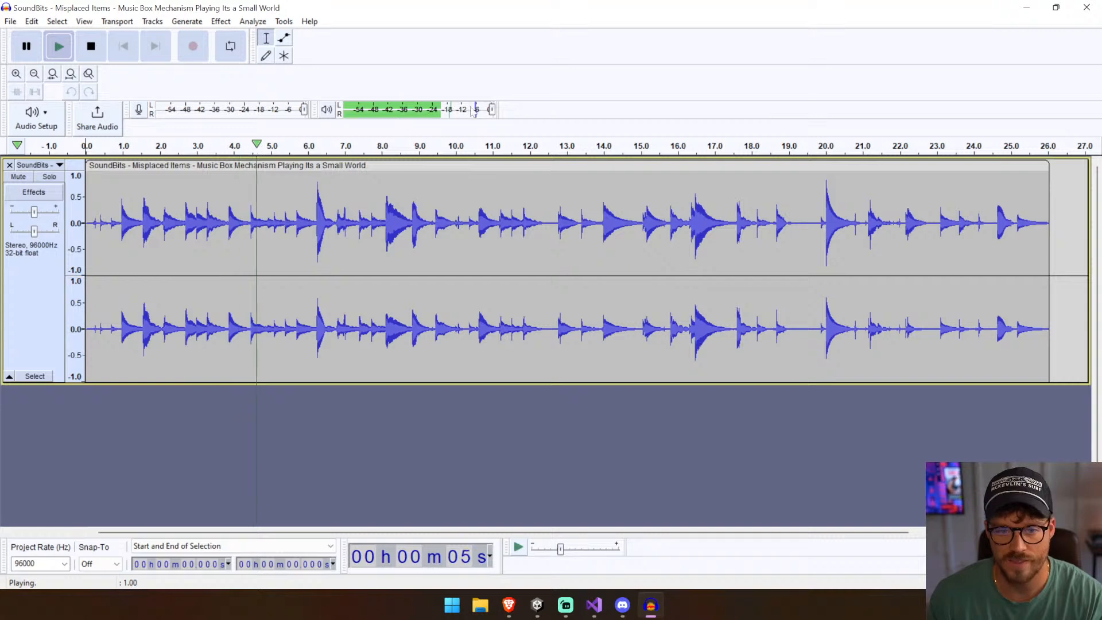
pyautogui.press('space')
# Preview a Change Pitch effect of -8 percent on the whole clip and close it without applying
pyautogui.hotkey('ctrl', 'a')
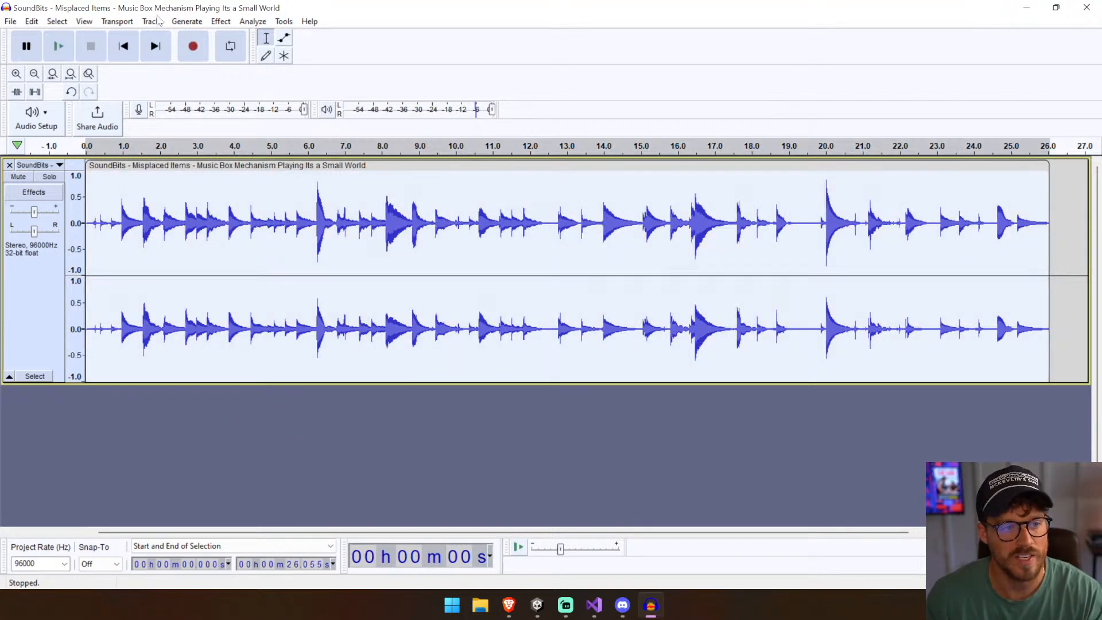
pyautogui.click(152, 22)
pyautogui.moveTo(221, 22)
pyautogui.moveTo(322, 124)
pyautogui.click(419, 124)
pyautogui.moveTo(493, 379); pyautogui.dragTo(497, 377)
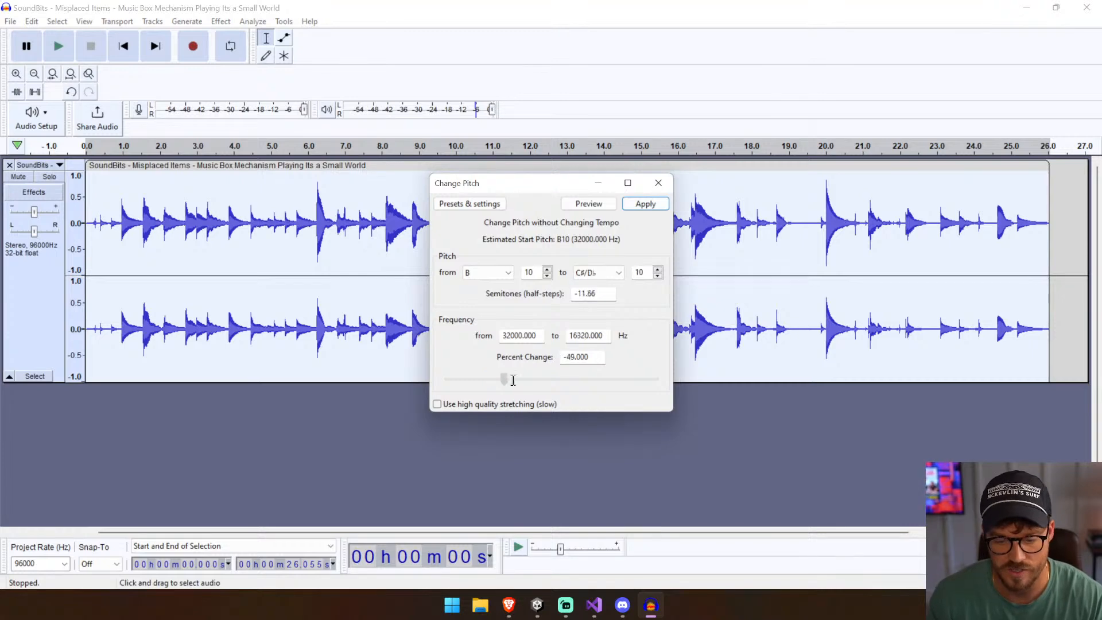
pyautogui.click(596, 204)
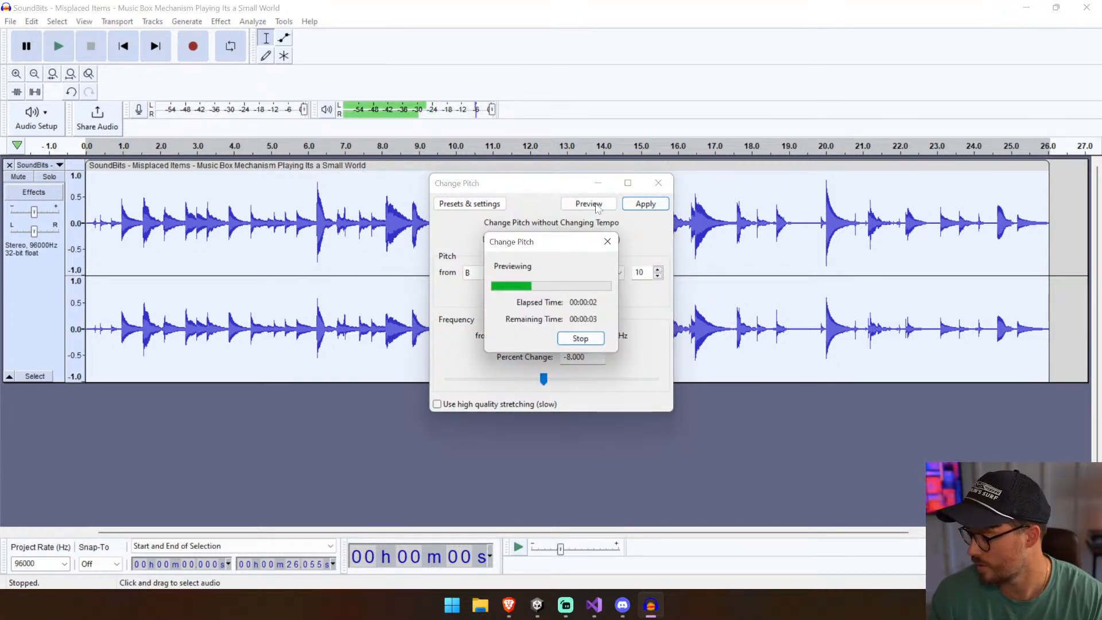
pyautogui.click(576, 341)
pyautogui.click(658, 184)
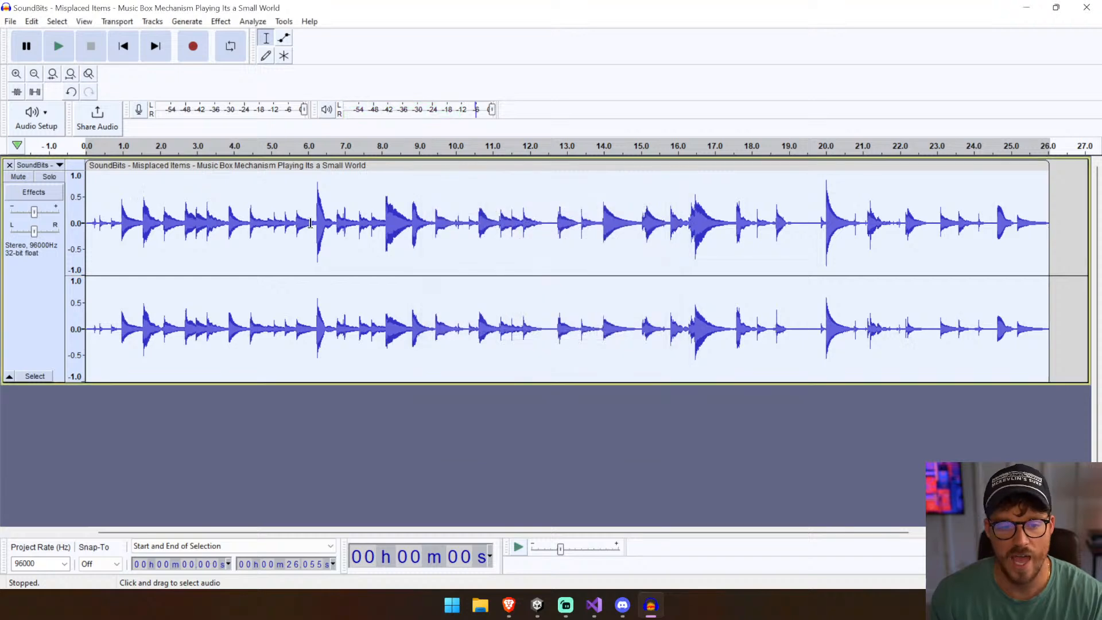
# Repeat the Change Pitch effect on the section from about 1.55 s to 2.65 s
pyautogui.click(143, 220)
pyautogui.moveTo(142, 220); pyautogui.dragTo(186, 222)
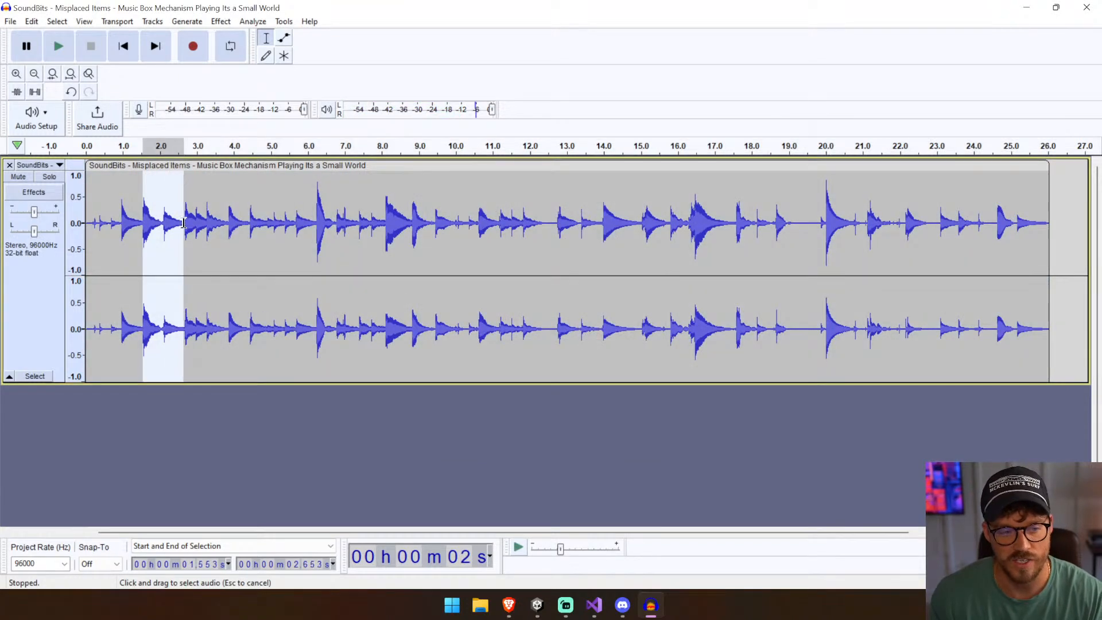
pyautogui.click(195, 21)
pyautogui.click(246, 74)
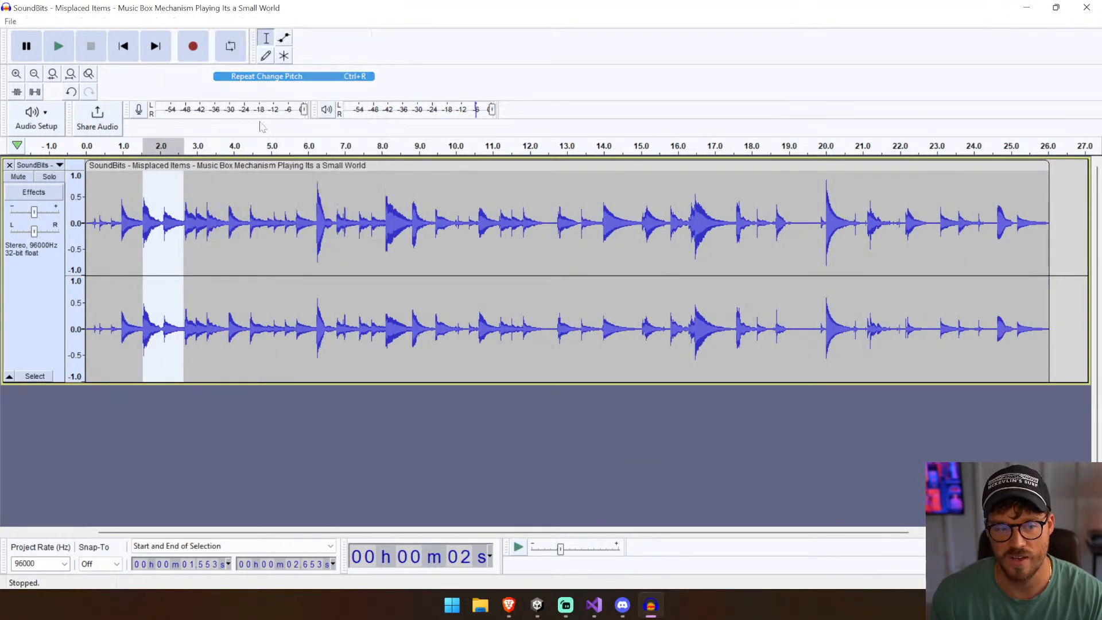
# Repeat the Change Pitch effect on the section from about 6.77 s to 8.10 s
pyautogui.moveTo(229, 219); pyautogui.dragTo(386, 227)
pyautogui.click(220, 21)
pyautogui.click(264, 76)
pyautogui.click(220, 21)
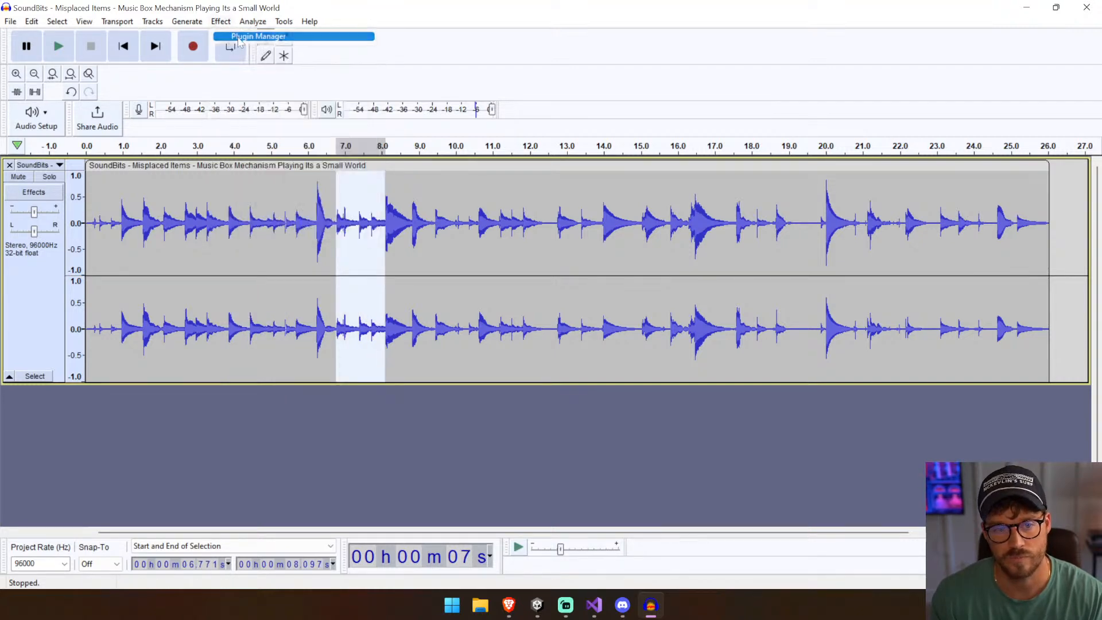
pyautogui.click(241, 35)
pyautogui.click(709, 388)
pyautogui.click(221, 22)
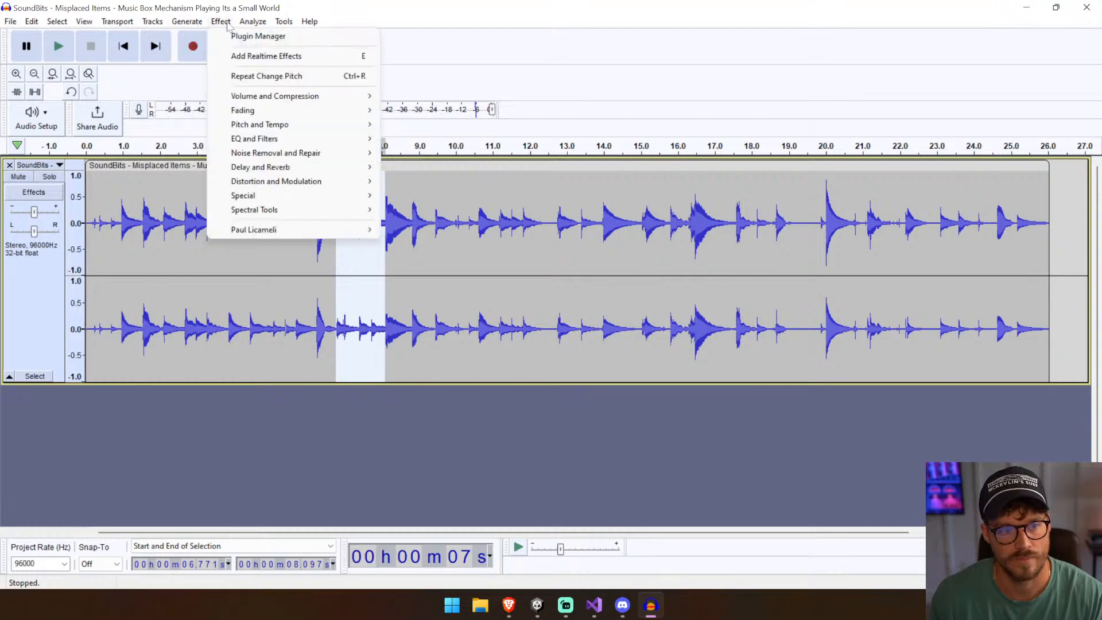
pyautogui.click(264, 76)
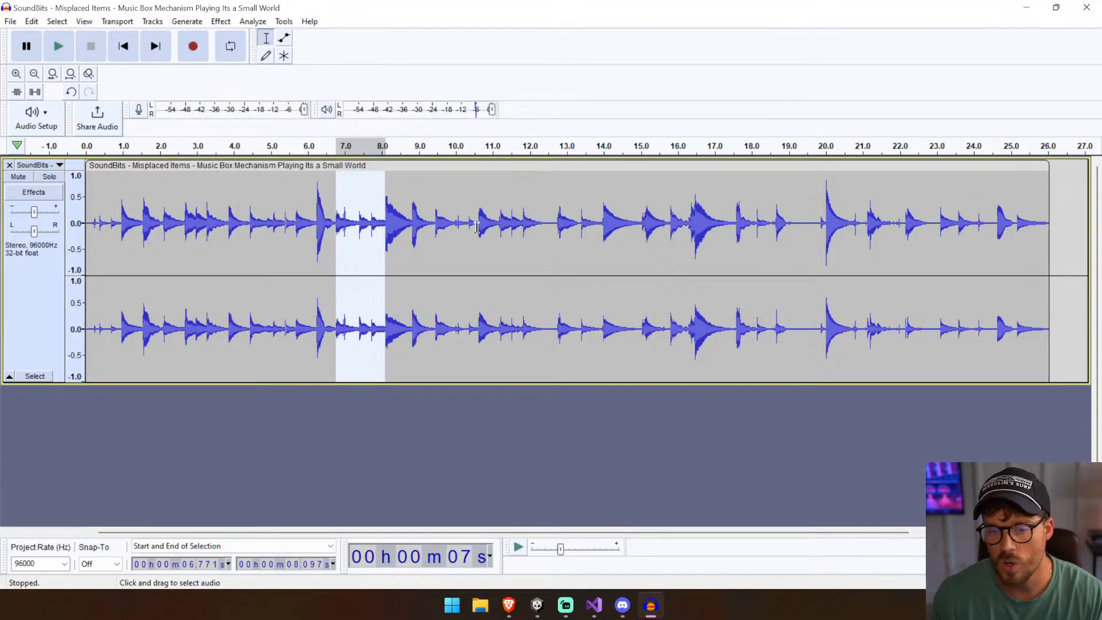
# Apply Change Pitch to the section from about 10.61 s to 12.72 s and repeat it on about 15 s to 17.6 s
pyautogui.moveTo(478, 228); pyautogui.dragTo(556, 228)
pyautogui.click(218, 22)
pyautogui.moveTo(316, 124)
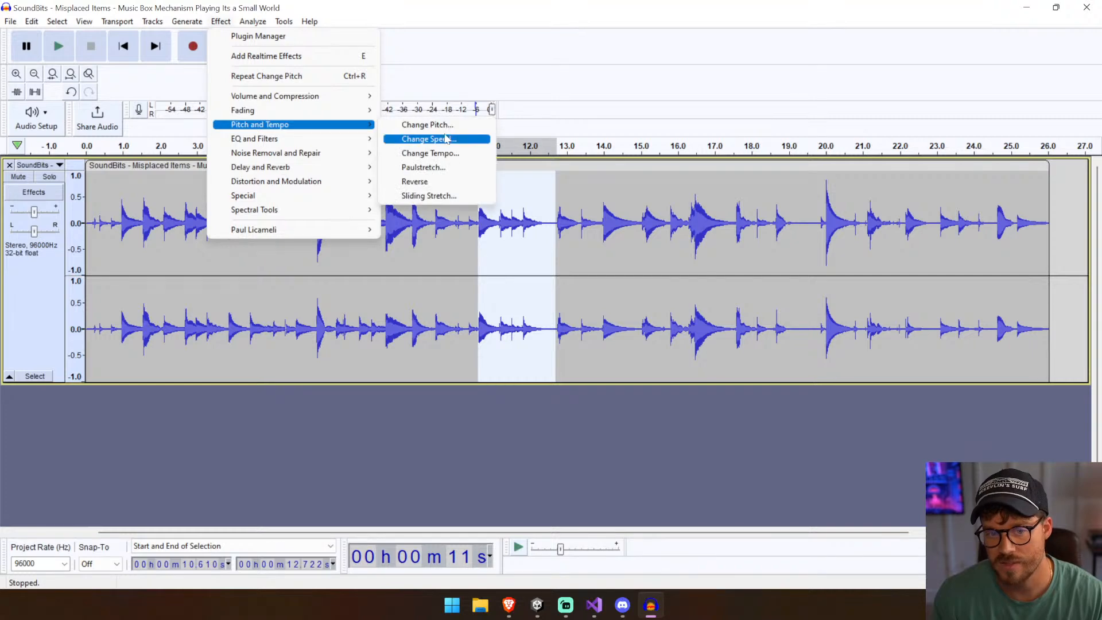
pyautogui.click(448, 125)
pyautogui.click(644, 205)
pyautogui.moveTo(641, 229); pyautogui.dragTo(737, 228)
pyautogui.click(221, 22)
pyautogui.click(283, 75)
# Repeat the pitch change on the section from about 0.35 s to 0.86 s, and play the clip from its start
pyautogui.click(117, 214)
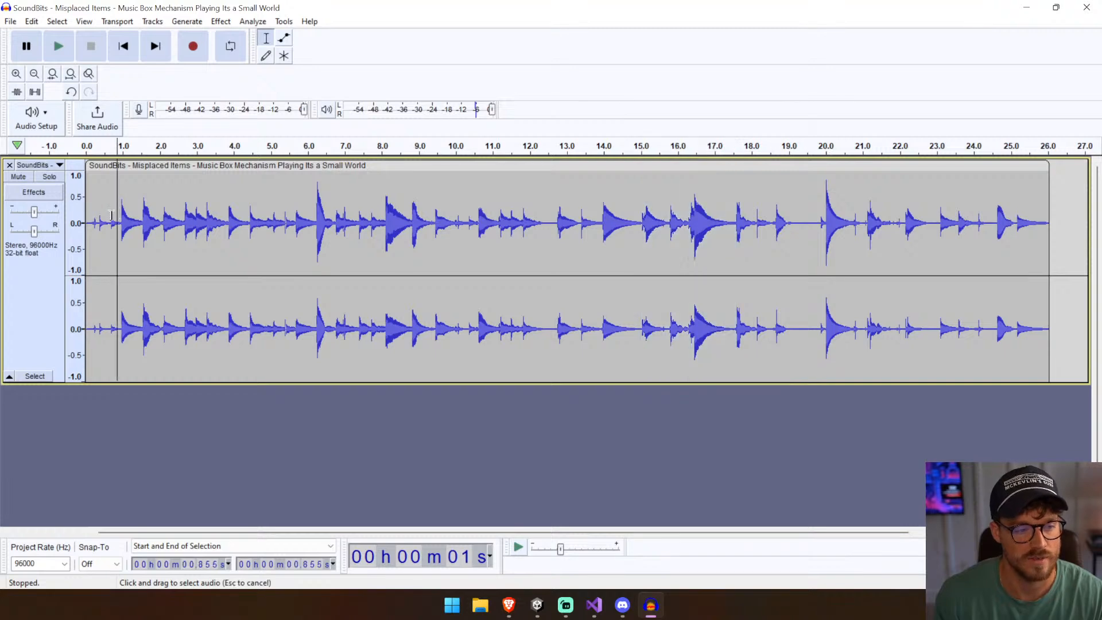
pyautogui.moveTo(116, 214); pyautogui.dragTo(98, 215)
pyautogui.click(221, 22)
pyautogui.click(270, 75)
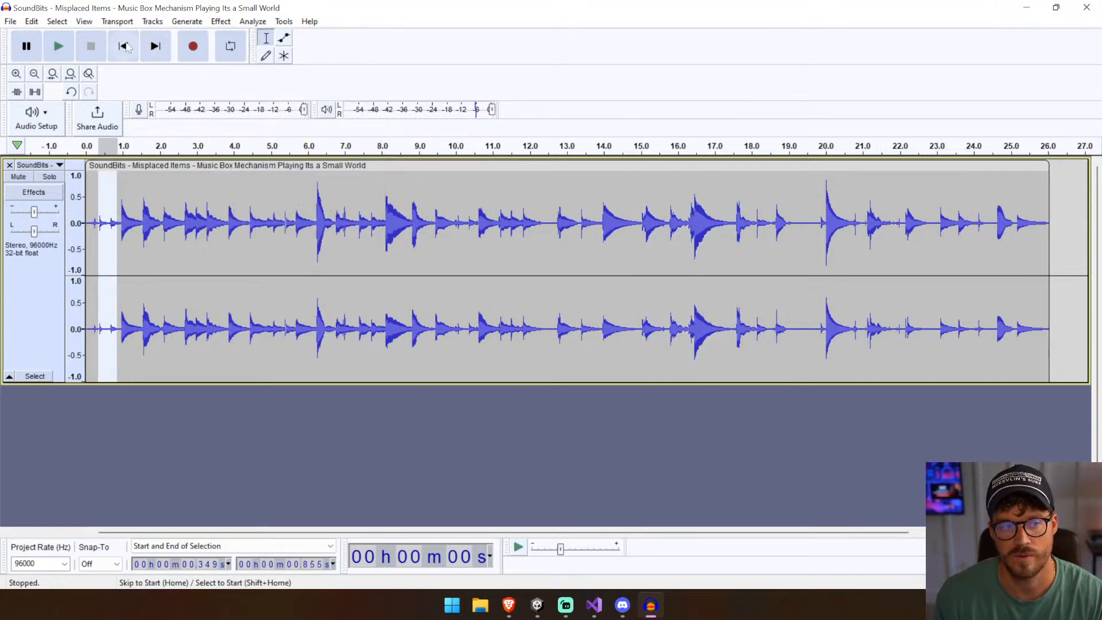
pyautogui.click(124, 44)
pyautogui.press('space')
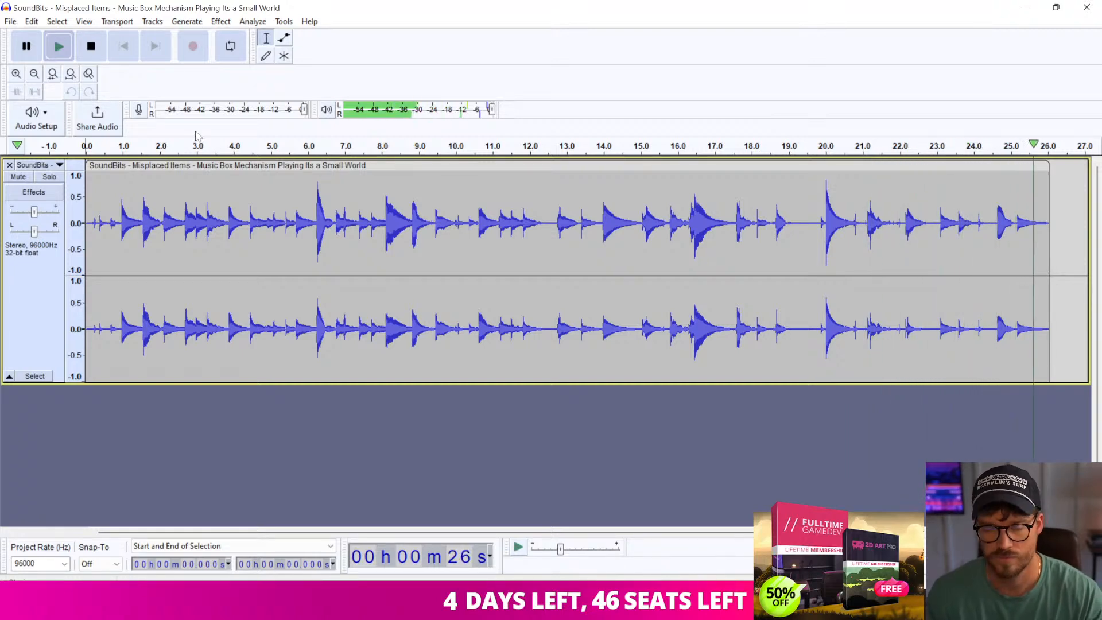
# Copy the whole clip onto a new stereo track and repeat the Change Pitch effect on the copy
pyautogui.hotkey('ctrl', 'a')
pyautogui.click(152, 22)
pyautogui.moveTo(175, 38)
pyautogui.click(336, 51)
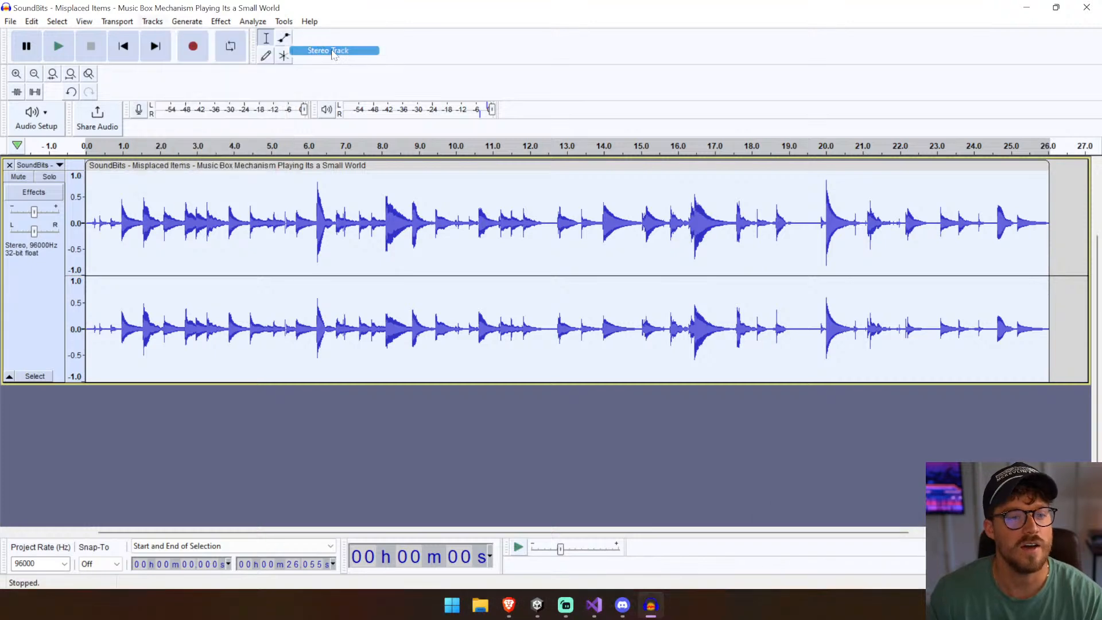
pyautogui.hotkey('ctrl', 'v')
pyautogui.click(225, 22)
pyautogui.click(277, 75)
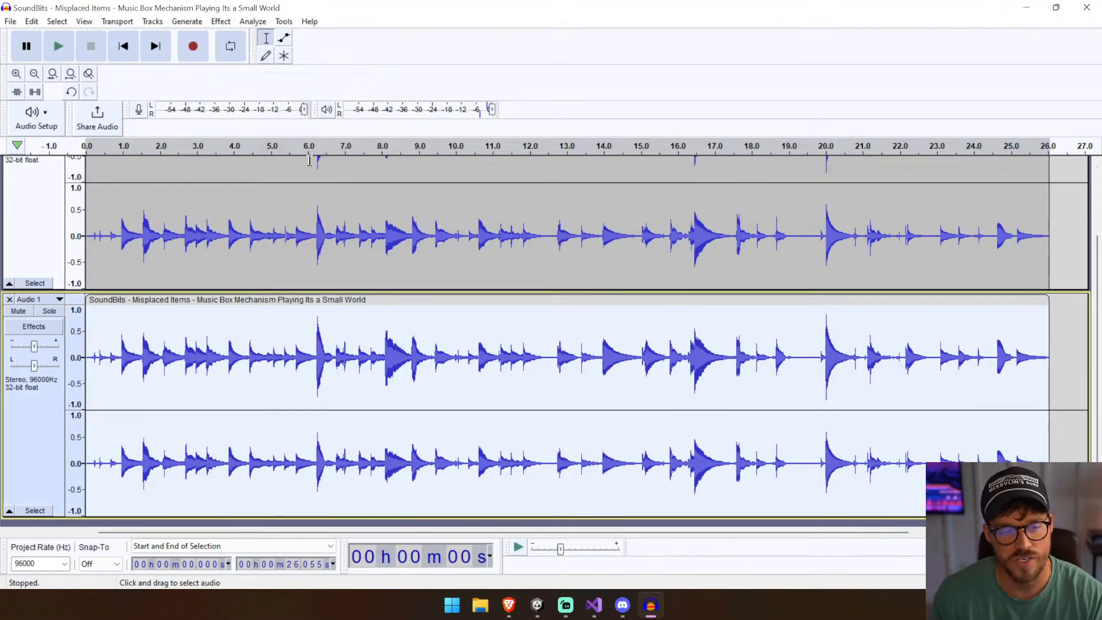
# Lower the gain of the copied track below the original while playing both tracks together
pyautogui.moveTo(34, 346); pyautogui.dragTo(16, 350)
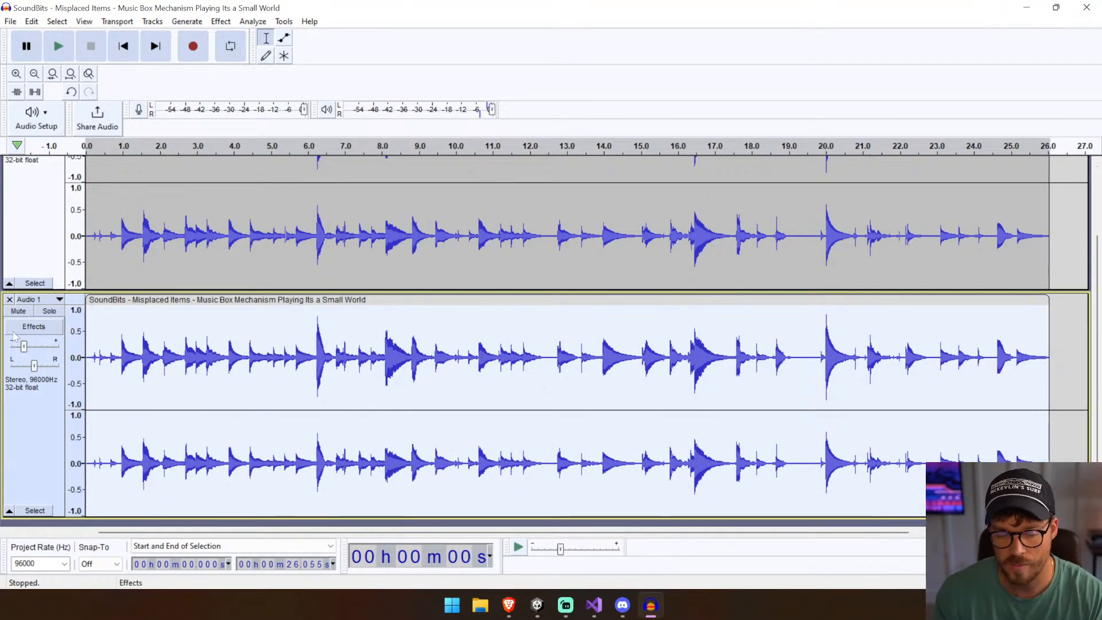
pyautogui.press('space')
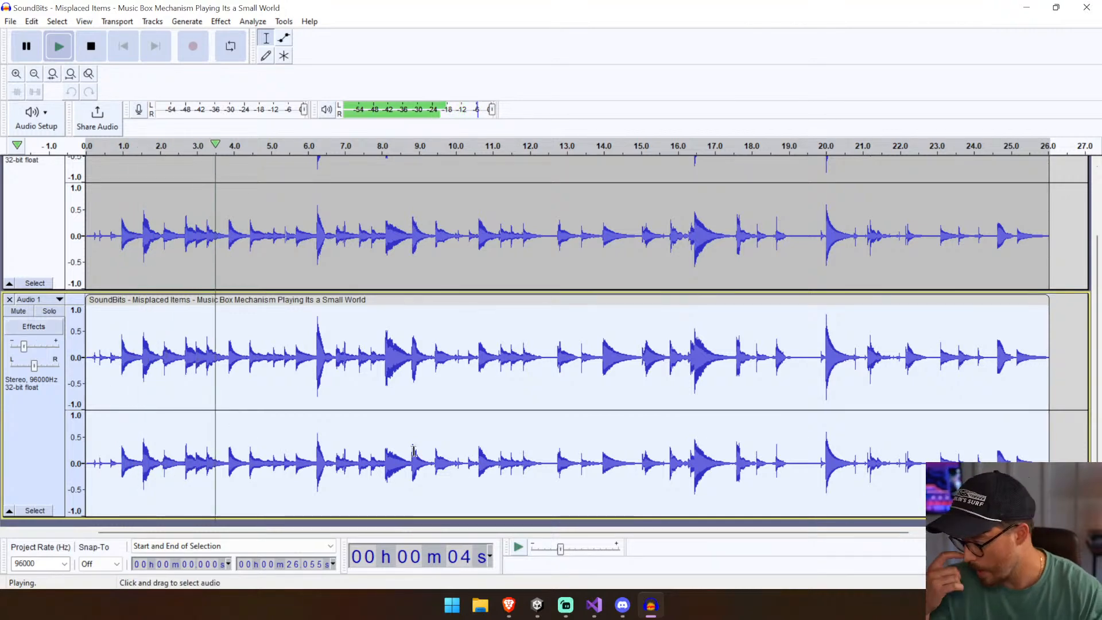
pyautogui.moveTo(24, 347); pyautogui.dragTo(22, 347)
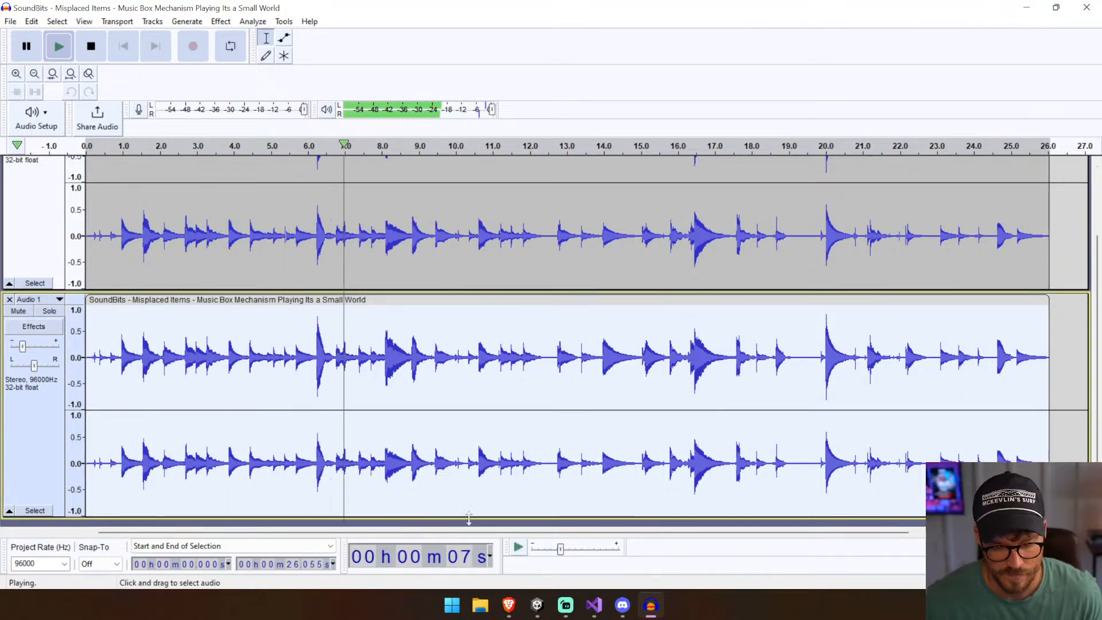
# Stop the playback, switch to the Artlist page in the browser, and replace the music box filter with a sound effects search for "crank"
pyautogui.click(518, 548)
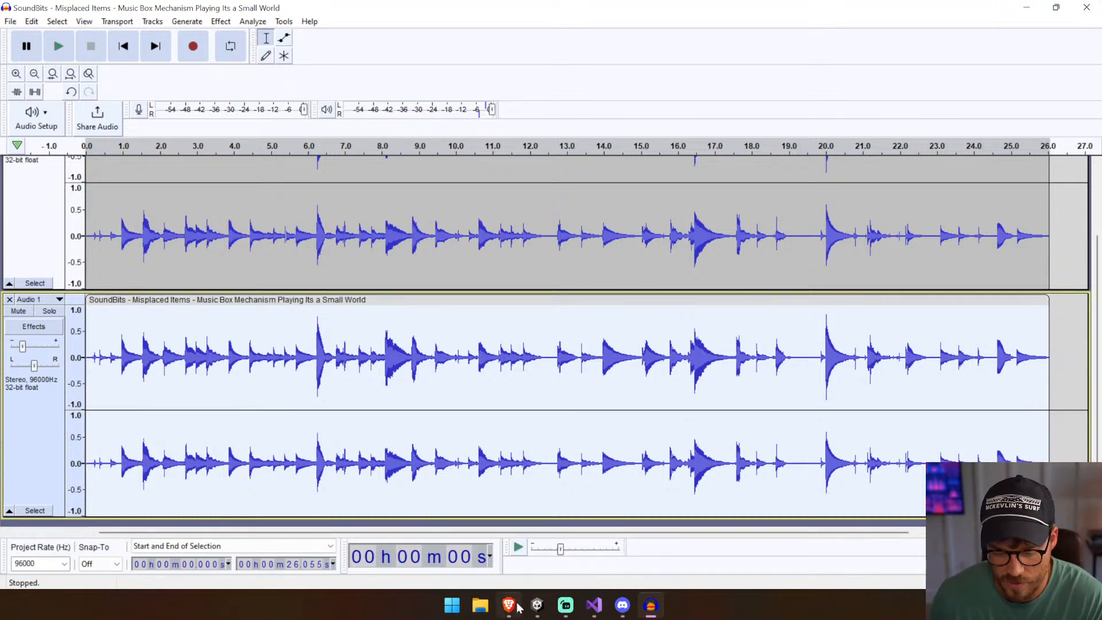
pyautogui.moveTo(518, 607)
pyautogui.click(511, 551)
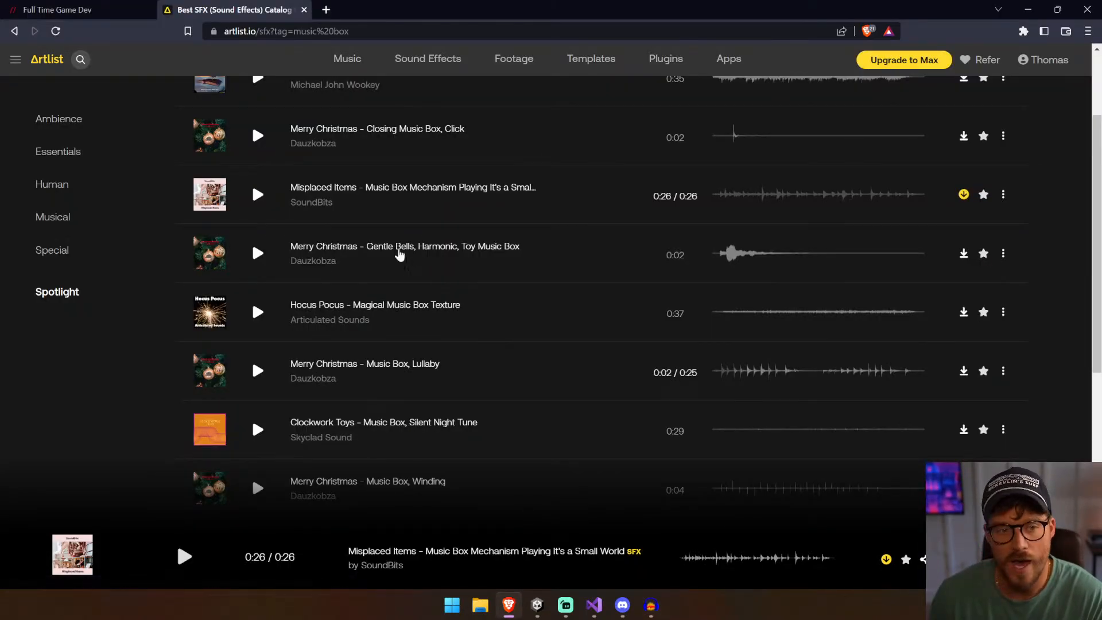
pyautogui.scroll(3, 409, 265)
pyautogui.click(272, 96)
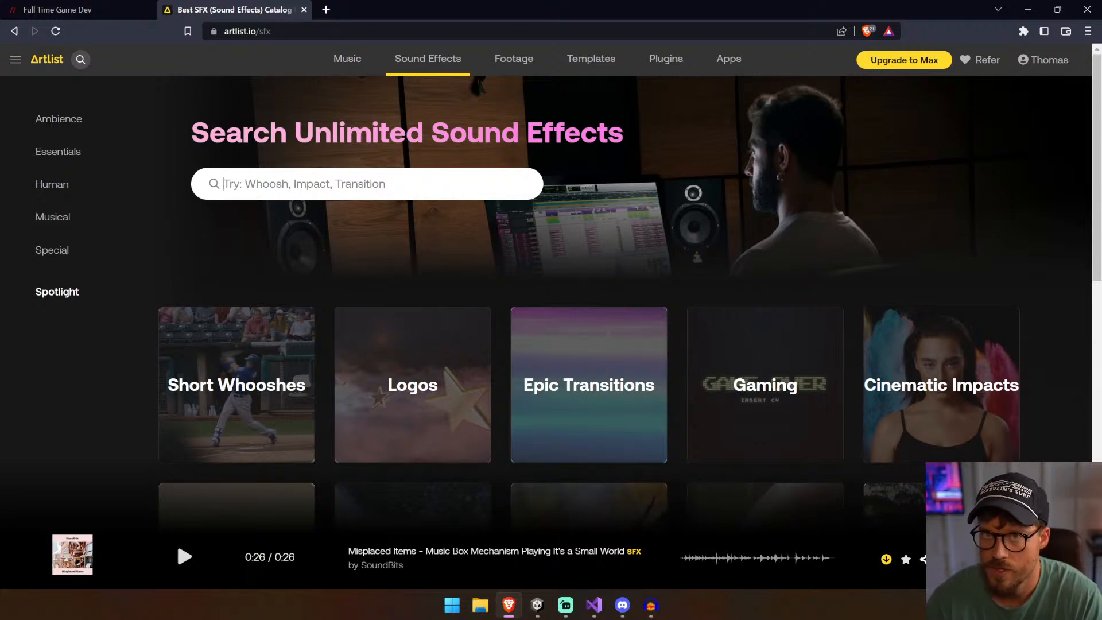
pyautogui.write('crank')
pyautogui.press('Return')
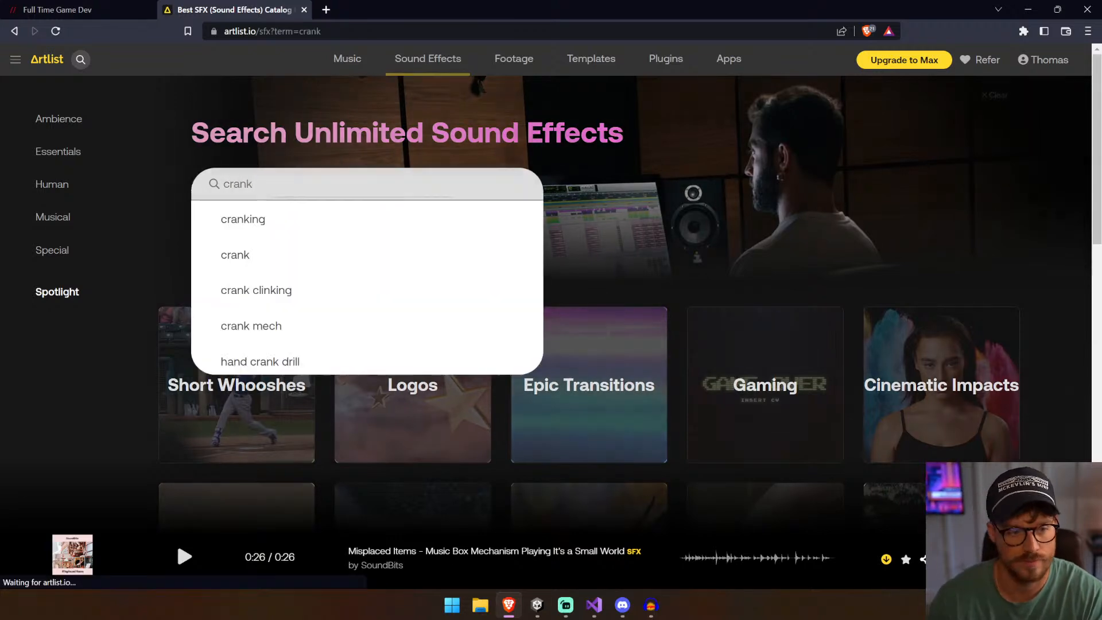
# Preview the first crank results, from Wooden Crank Mechanism through the winch and metallic clattering sounds to Hand Crank Wheel, Spinning Mech
pyautogui.click(720, 206)
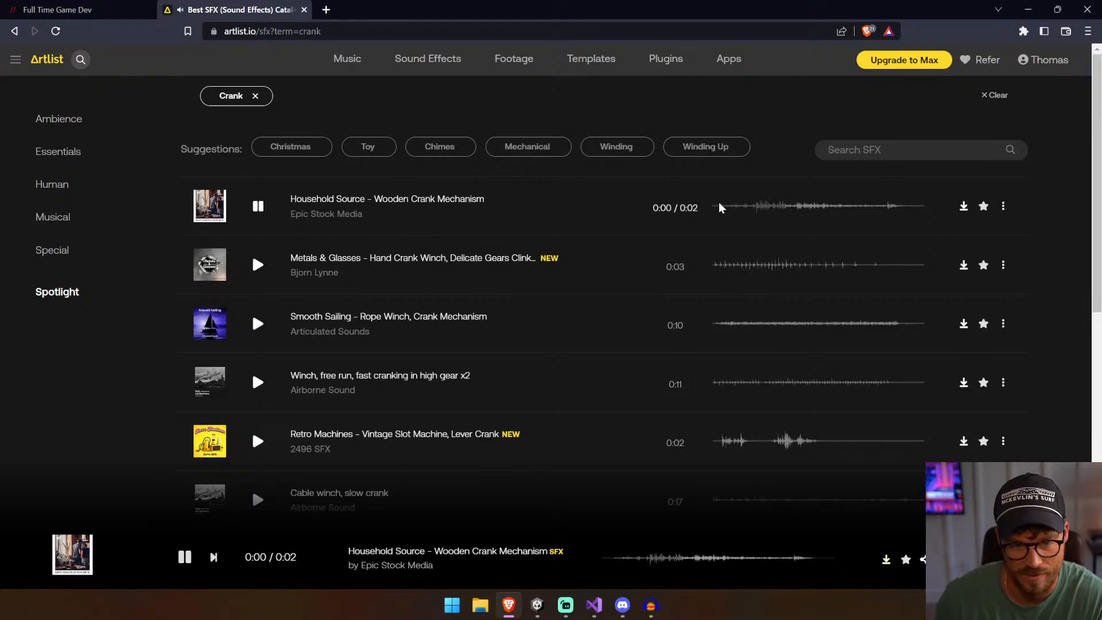
pyautogui.click(721, 204)
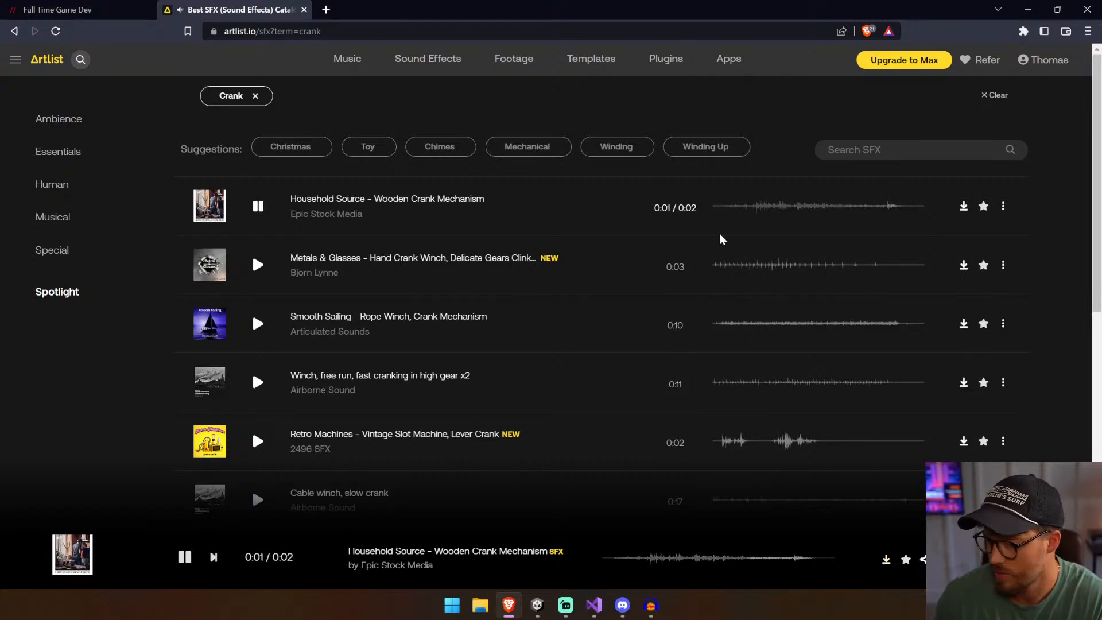
pyautogui.click(725, 263)
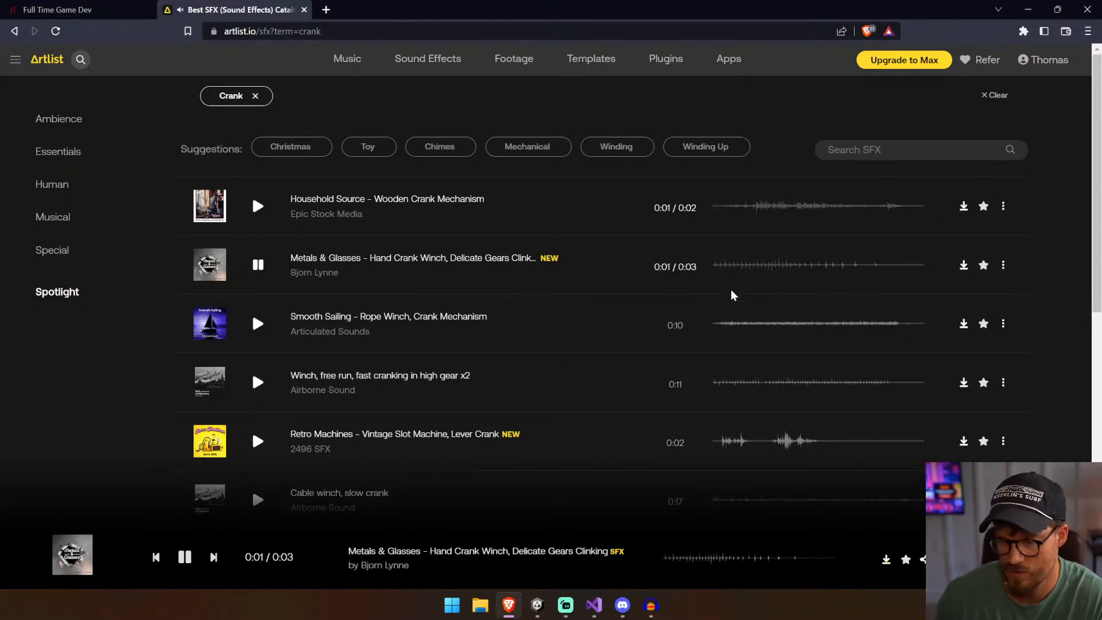
pyautogui.click(721, 387)
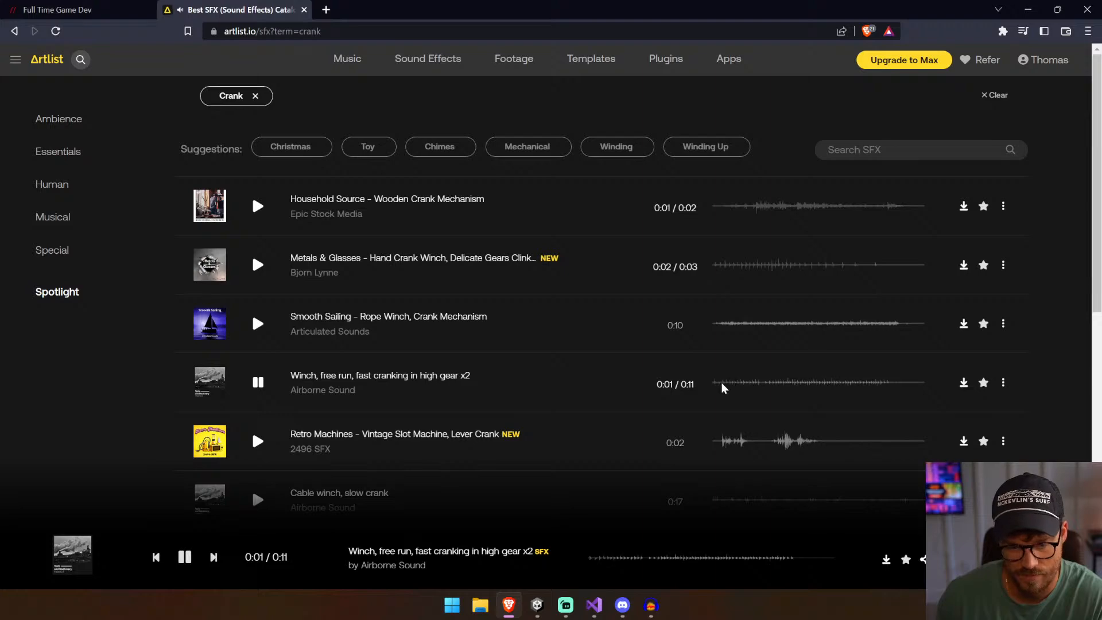
pyautogui.scroll(-2, 724, 439)
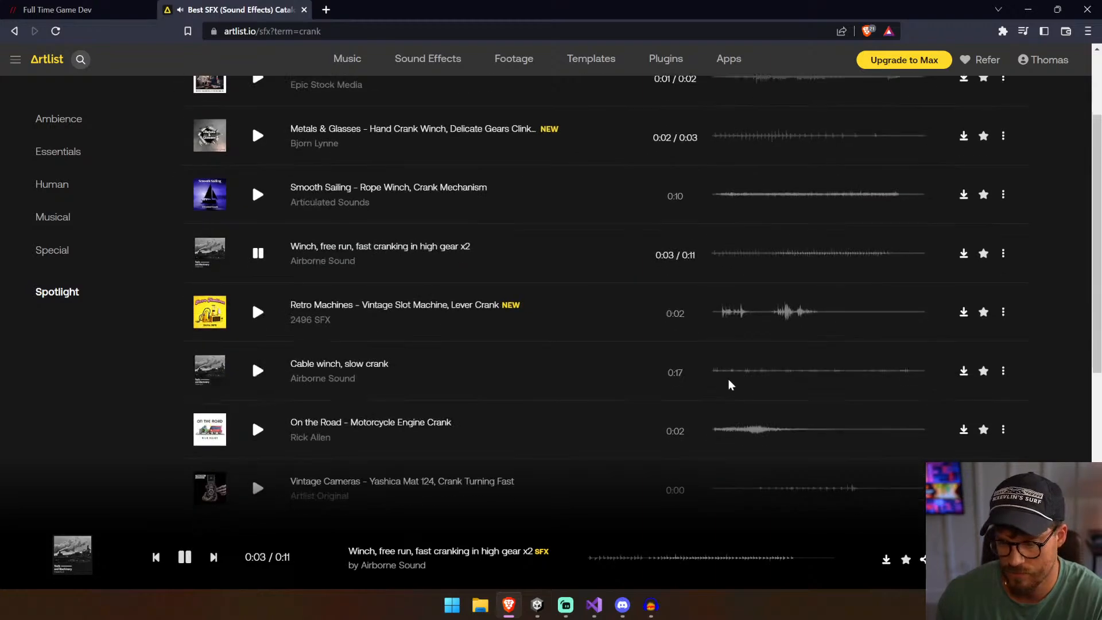
pyautogui.click(726, 373)
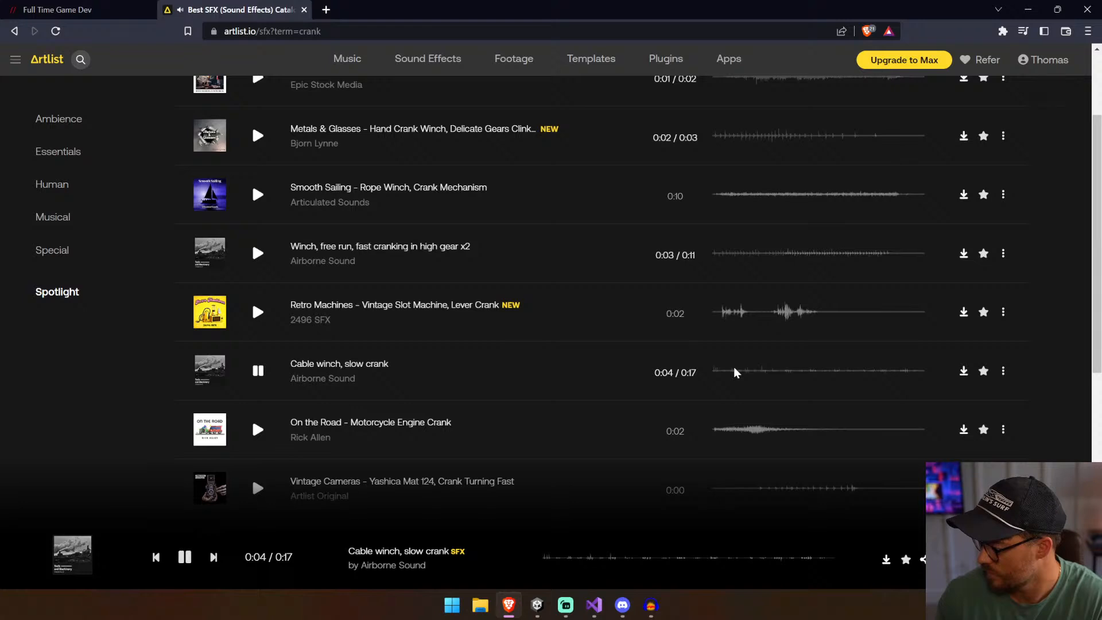
pyautogui.scroll(-2, 737, 373)
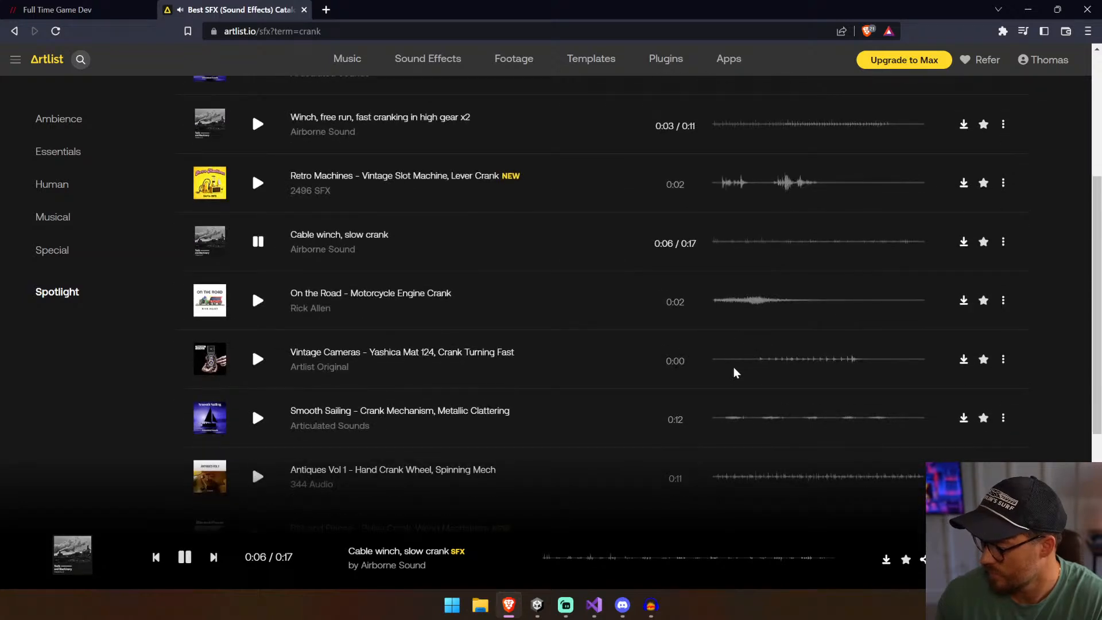
pyautogui.click(730, 418)
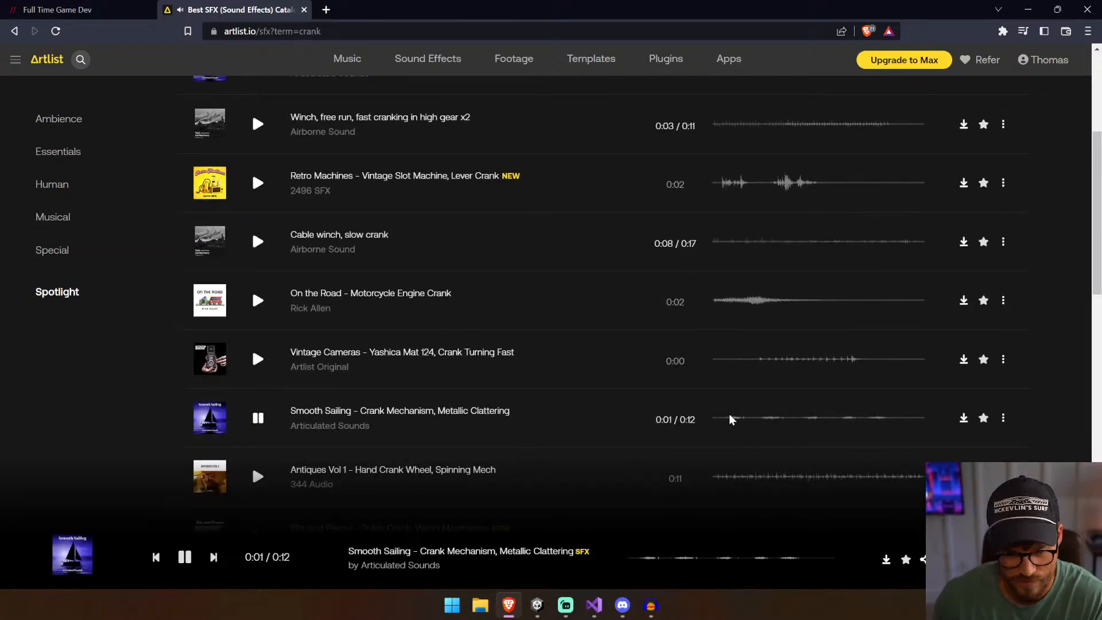
pyautogui.click(721, 477)
# Audition the squeaky crank, adding machine, bell gear, metal gear, chain cranking and clock hand sounds as candidates for a crank effect
pyautogui.scroll(-3, 715, 436)
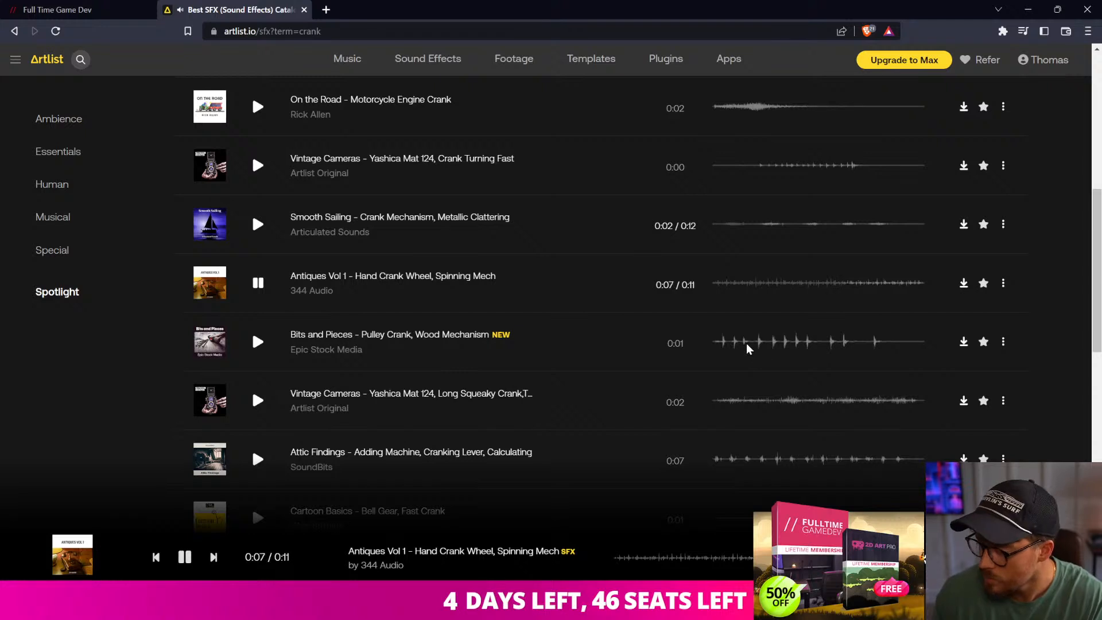
pyautogui.click(738, 402)
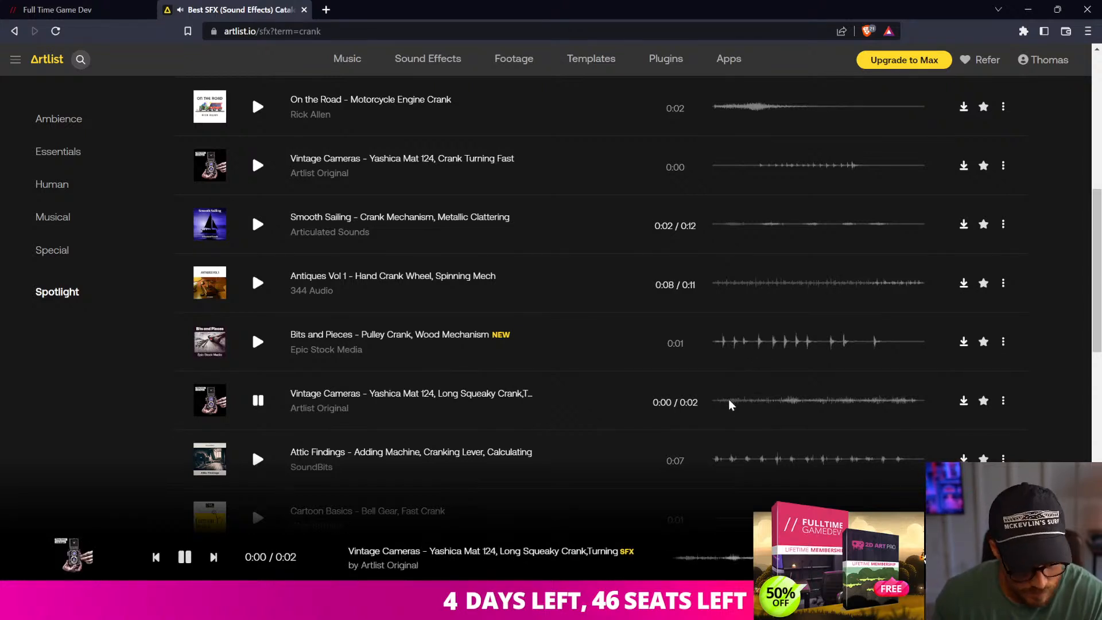
pyautogui.click(722, 463)
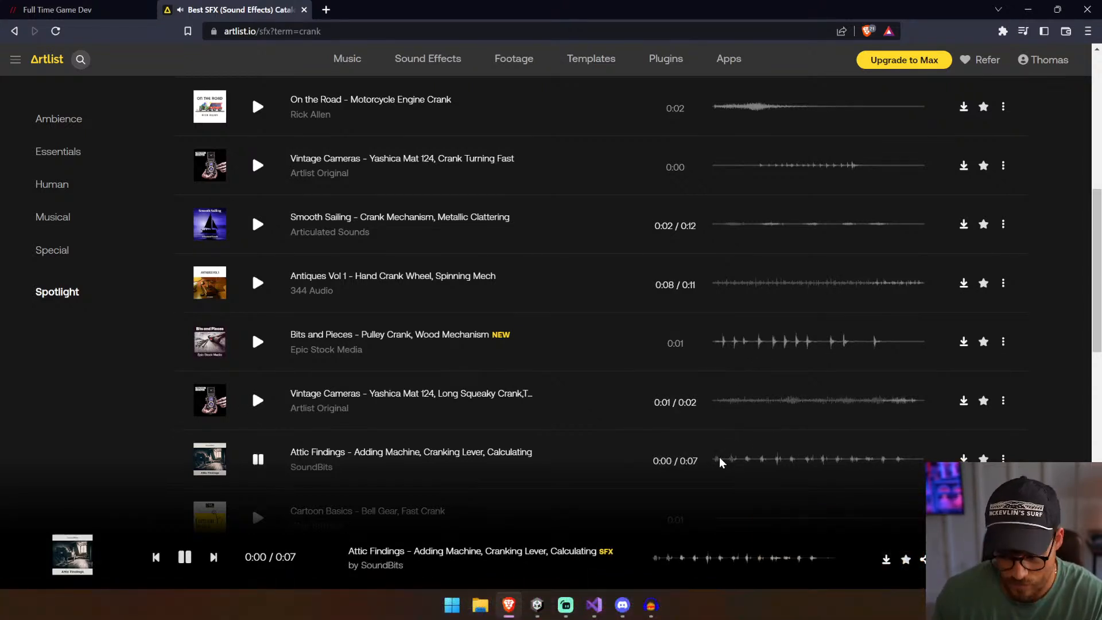
pyautogui.scroll(-2, 721, 457)
pyautogui.click(753, 393)
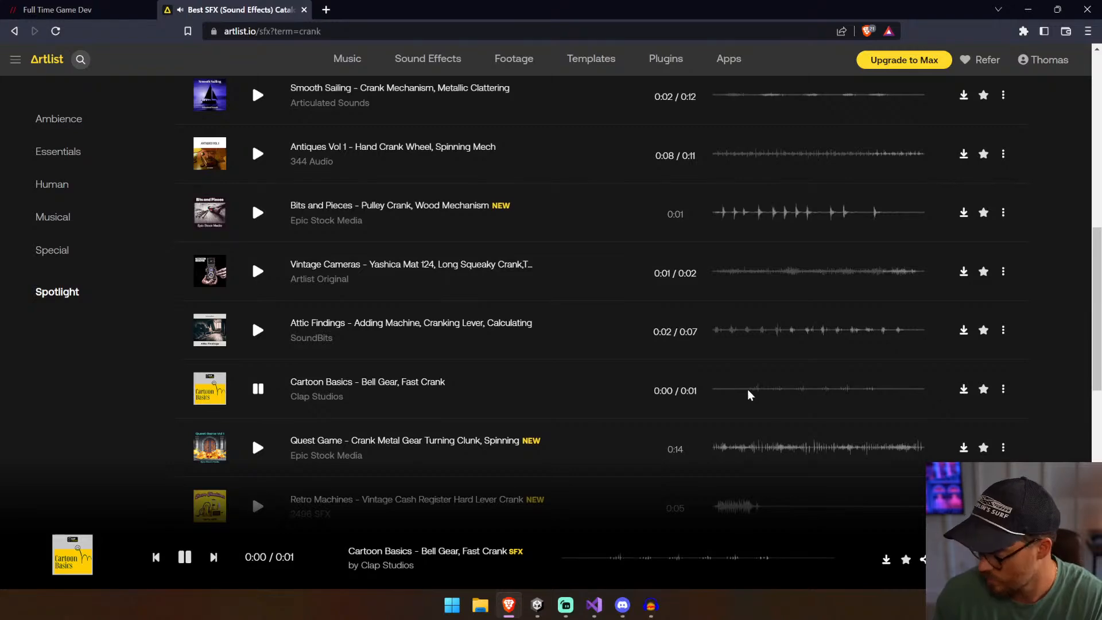
pyautogui.click(723, 450)
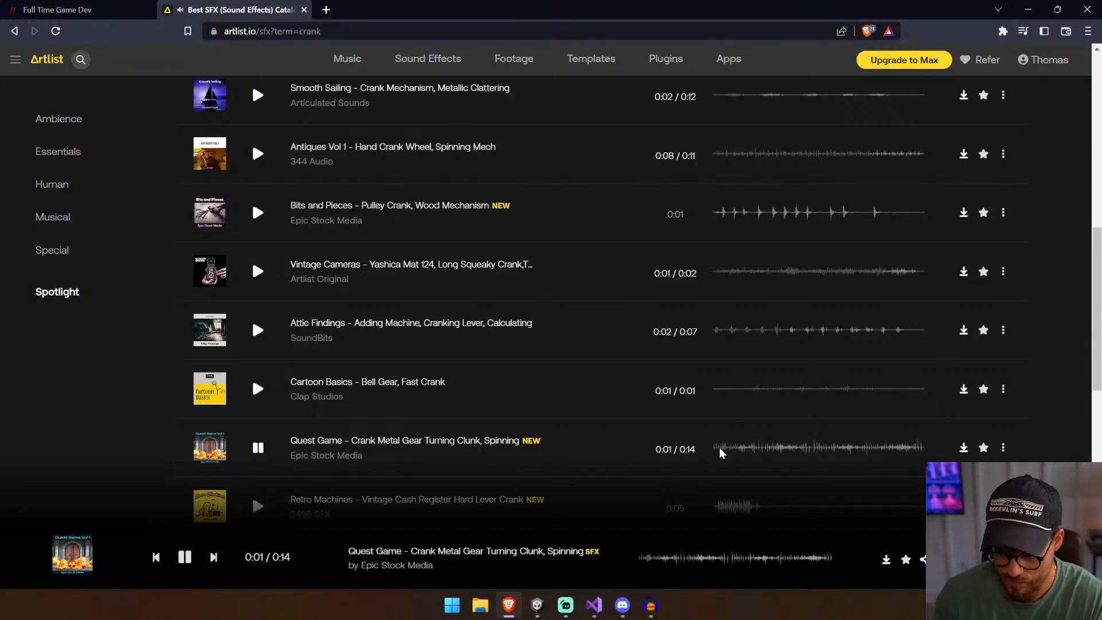
pyautogui.scroll(-2, 723, 443)
pyautogui.click(723, 496)
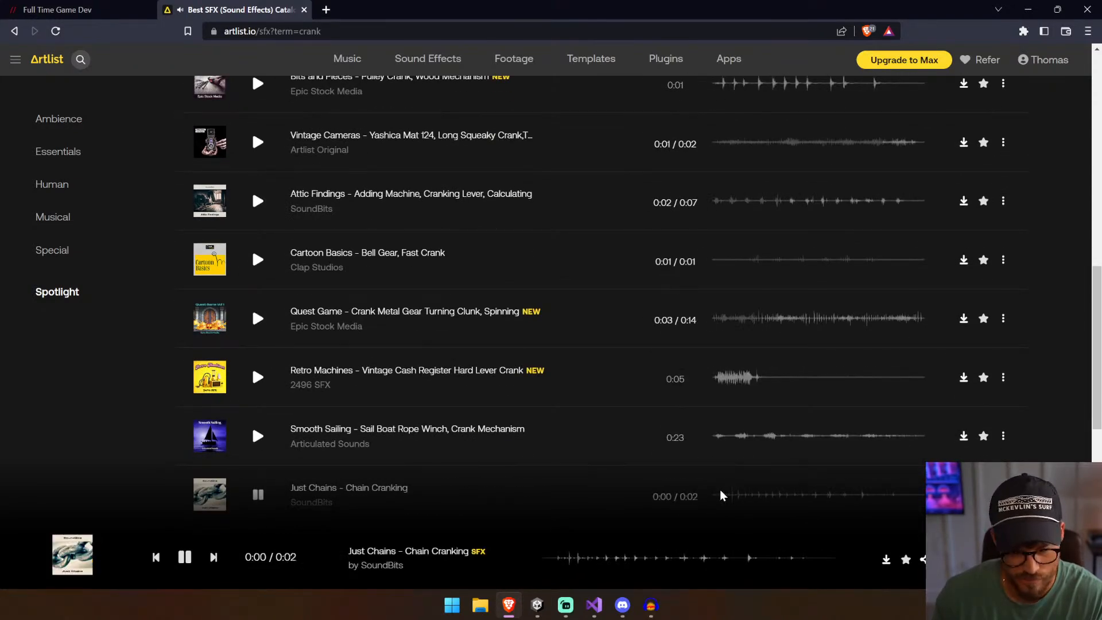
pyautogui.scroll(-2, 722, 494)
pyautogui.click(722, 483)
pyautogui.click(753, 427)
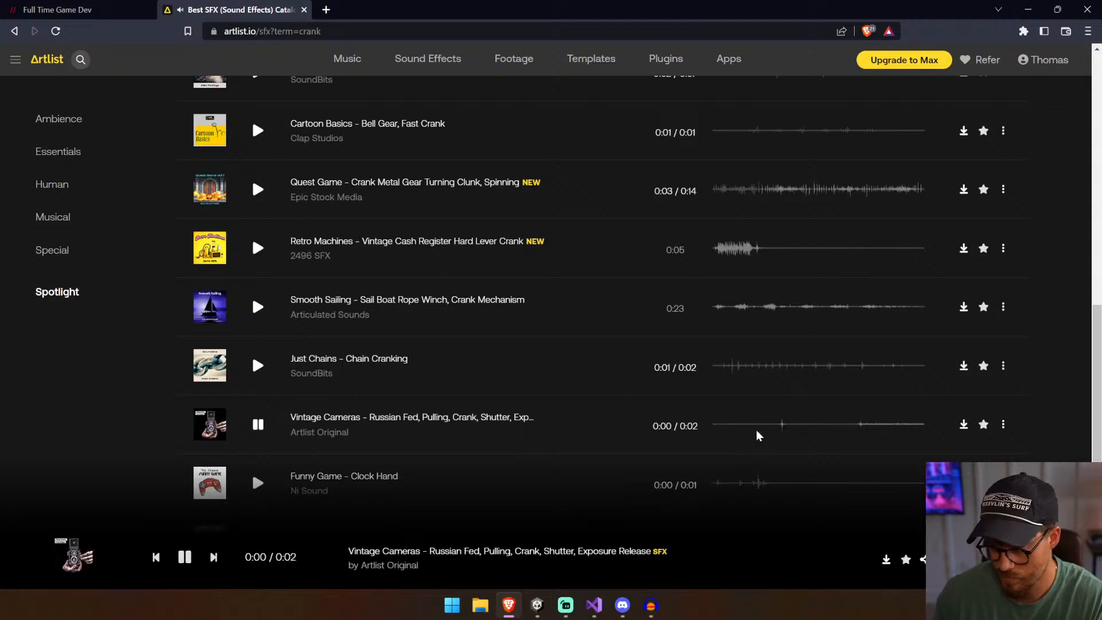
# Listen to the Metallic Lever Mechanism loop, Tape Machine Wind Up, Cogwheel Cranking, Adding Machine Calculating and Repair, Fix Gear sounds
pyautogui.scroll(-2, 779, 425)
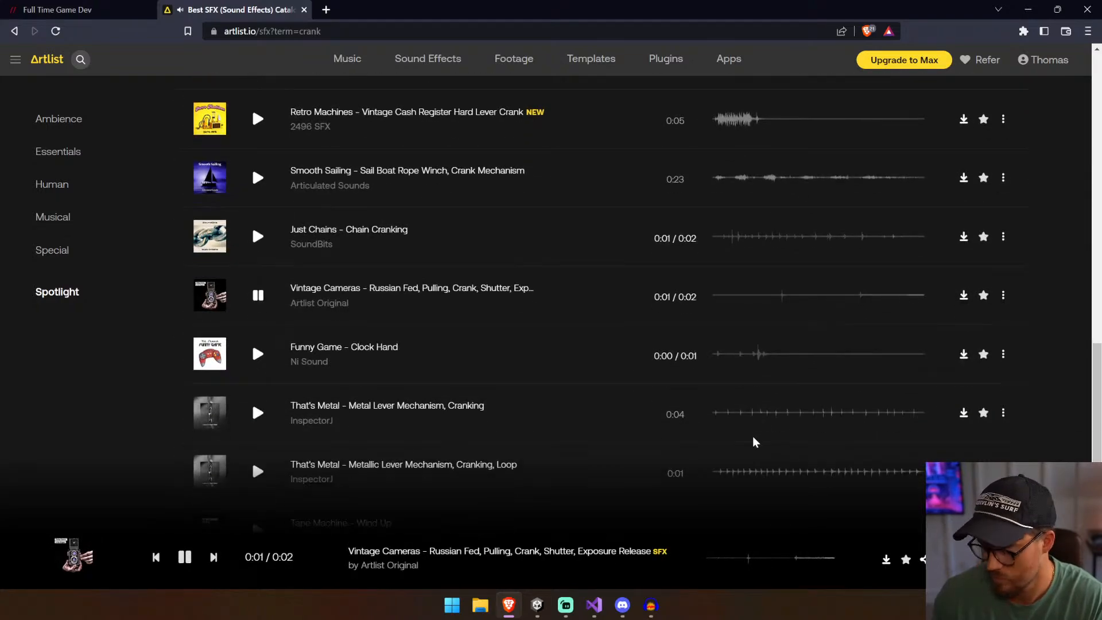
pyautogui.click(724, 474)
pyautogui.scroll(-3, 720, 468)
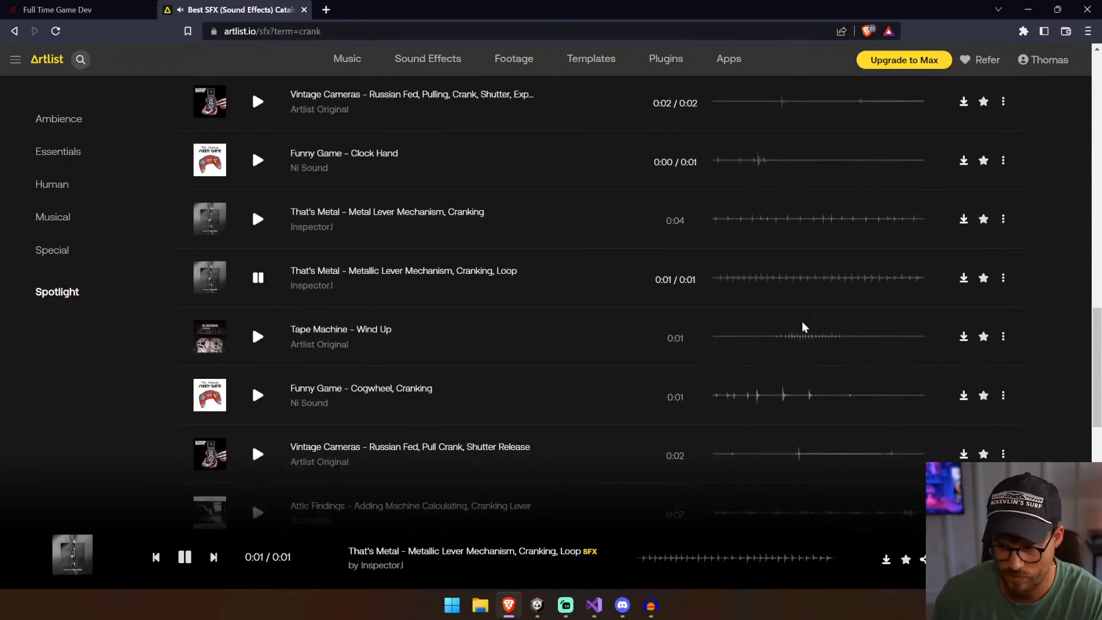
pyautogui.click(771, 340)
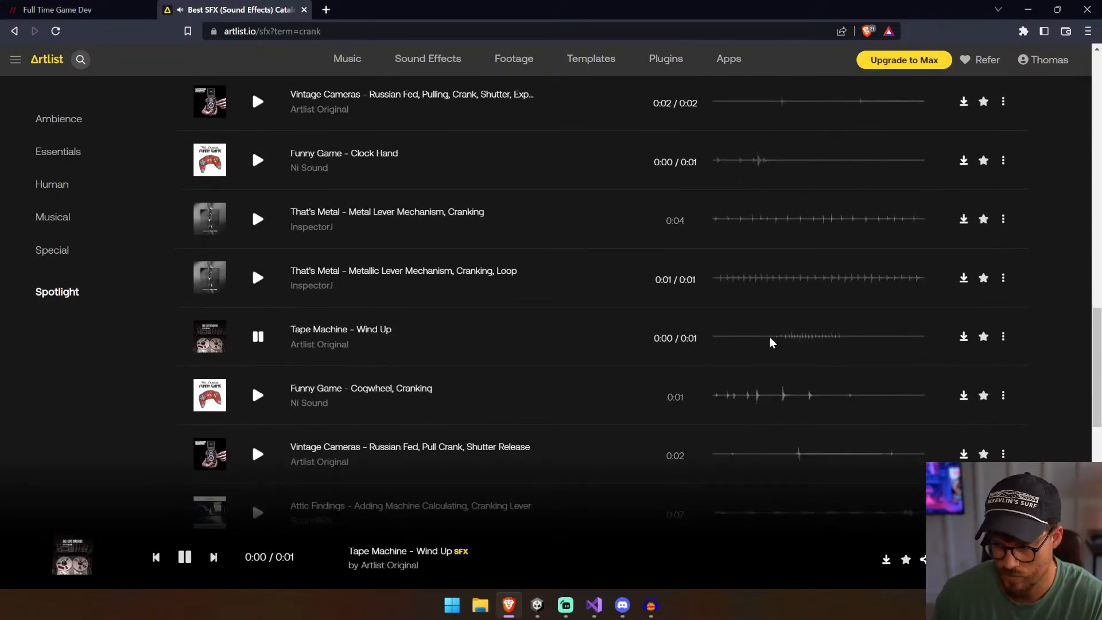
pyautogui.click(718, 400)
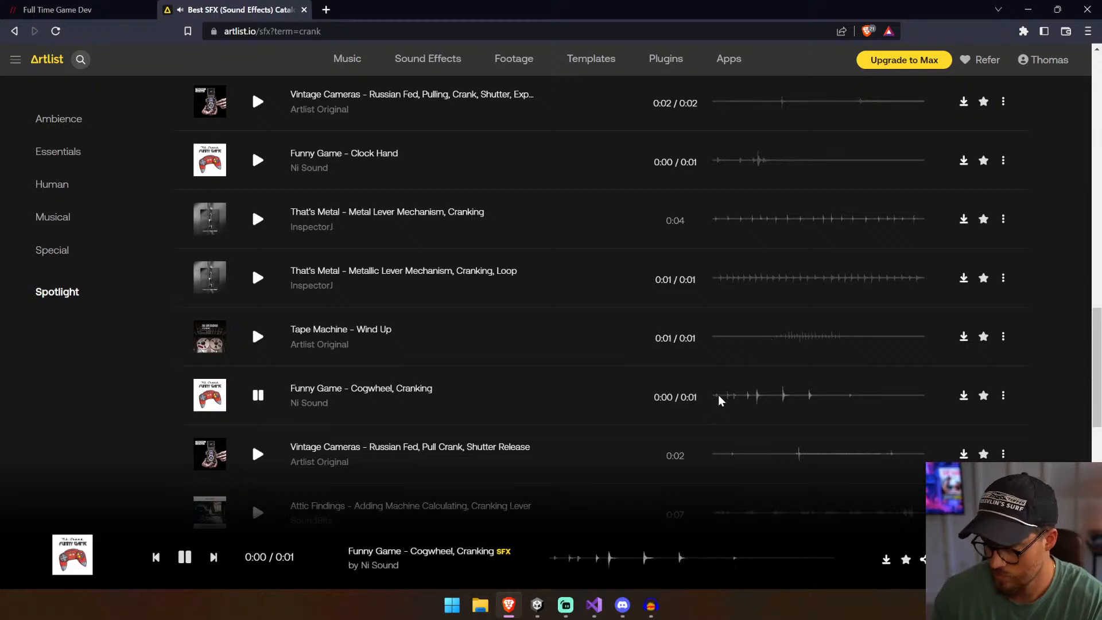
pyautogui.click(722, 450)
pyautogui.scroll(-2, 721, 454)
pyautogui.click(724, 388)
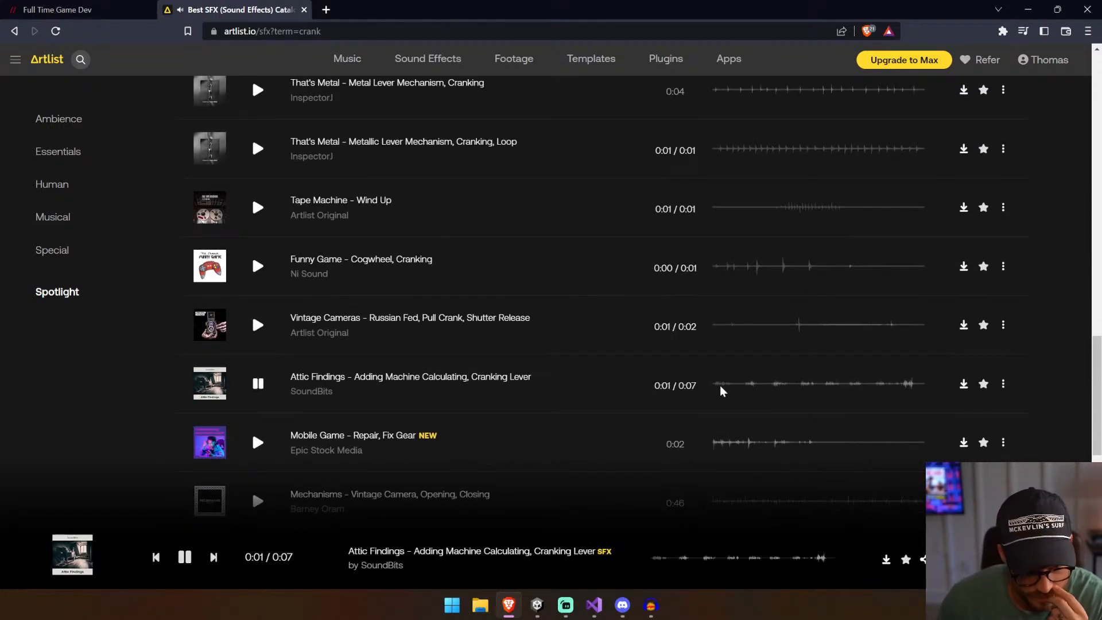
pyautogui.click(718, 446)
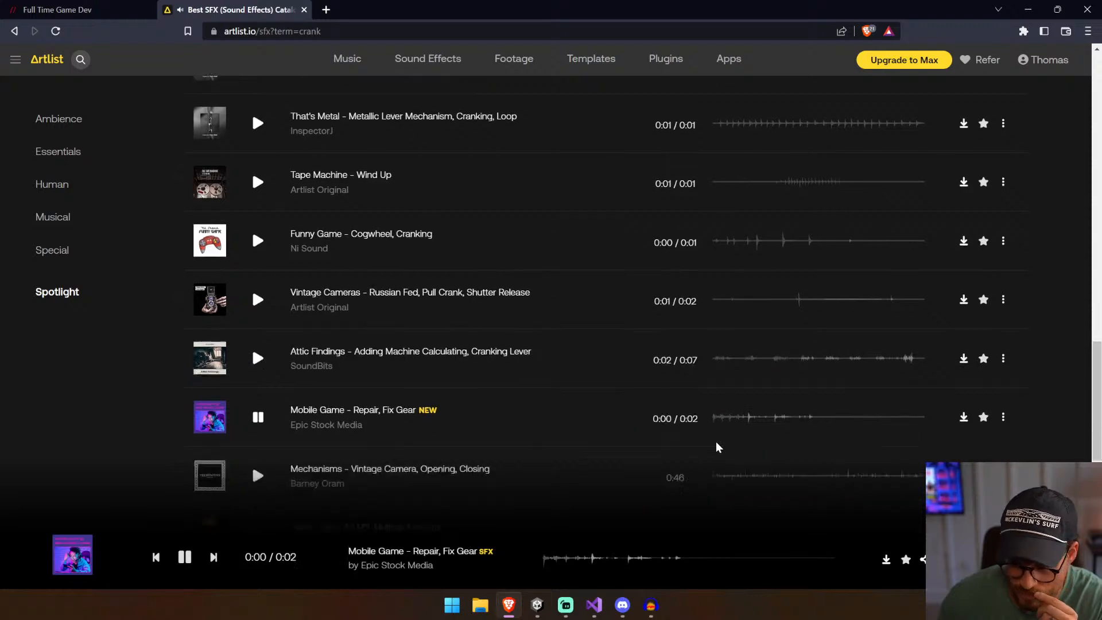
# Preview the Vintage Camera mechanism, Tiny Mechanical Gear, Wind Up Toy, and Sony A6500 and Minolta XG9 shutter sounds
pyautogui.scroll(-2, 718, 402)
pyautogui.click(718, 375)
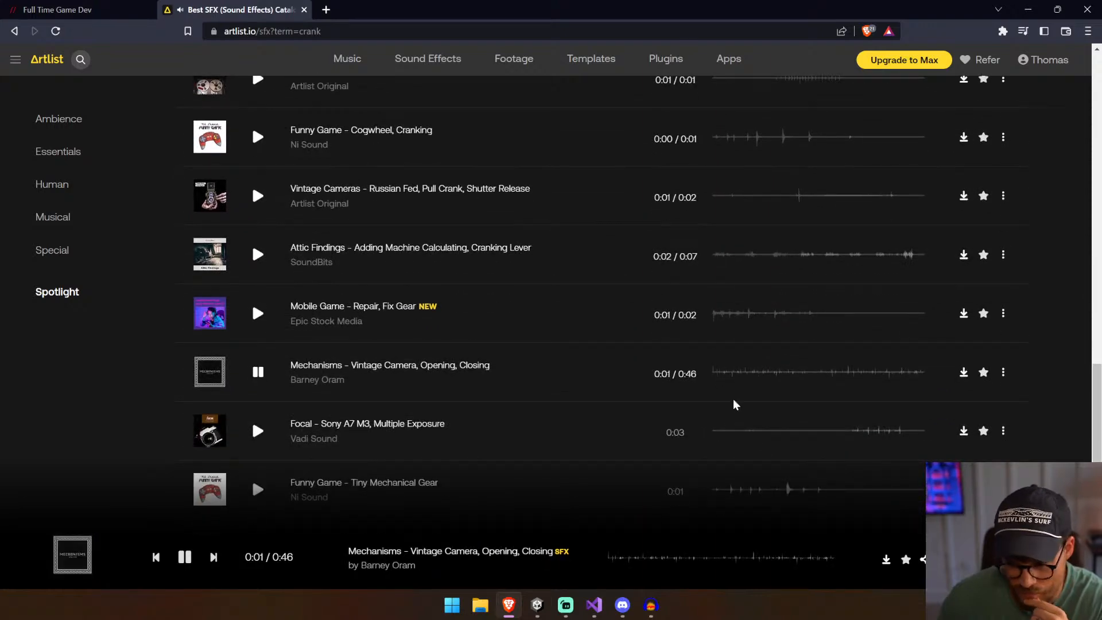
pyautogui.click(732, 486)
pyautogui.scroll(-2, 738, 453)
pyautogui.click(736, 423)
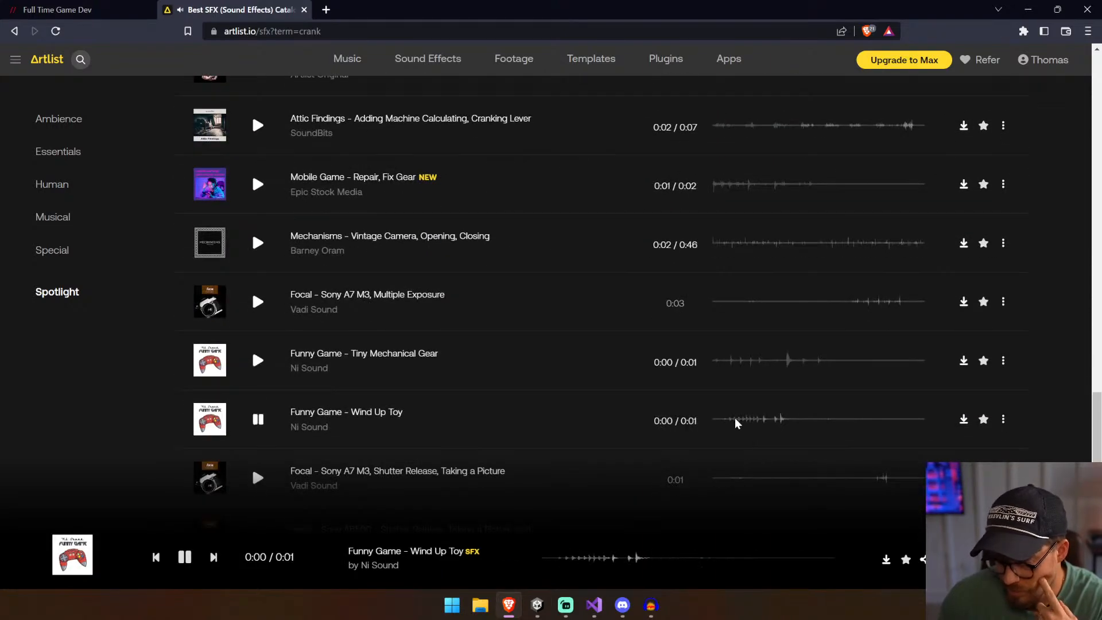
pyautogui.scroll(-2, 733, 419)
pyautogui.click(722, 409)
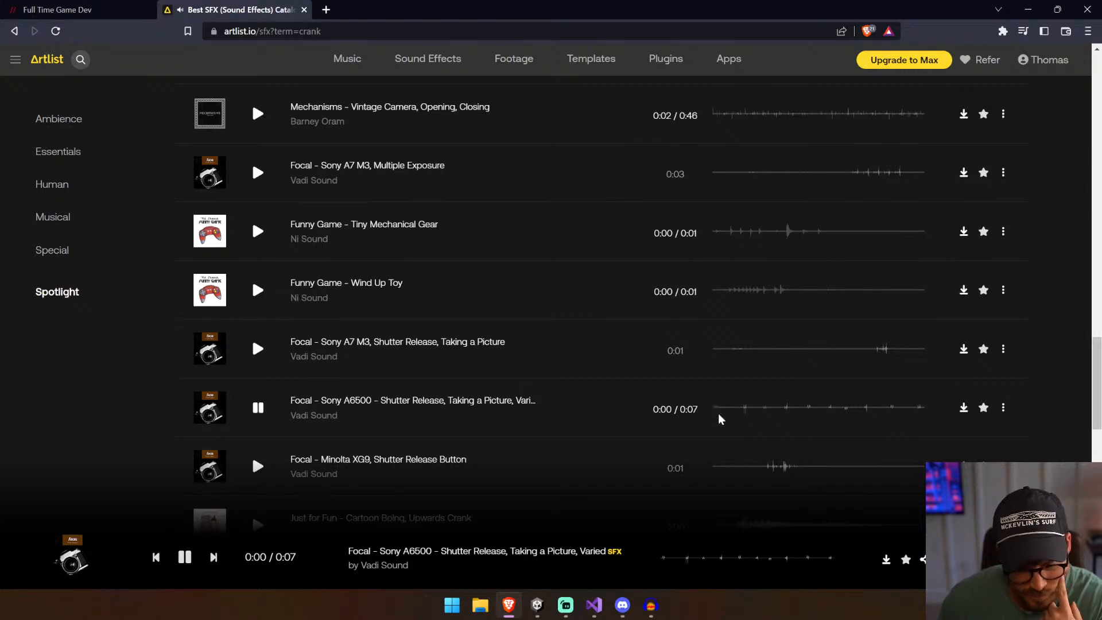
pyautogui.click(734, 468)
# Sample further camera shutter sounds, the Jack in A Box musical box, and Mechanical Toys - Wind Up, Turning 3 Times
pyautogui.scroll(-3, 735, 471)
pyautogui.click(733, 340)
pyautogui.click(802, 453)
pyautogui.scroll(-2, 798, 450)
pyautogui.click(730, 386)
pyautogui.click(745, 494)
pyautogui.scroll(-2, 729, 494)
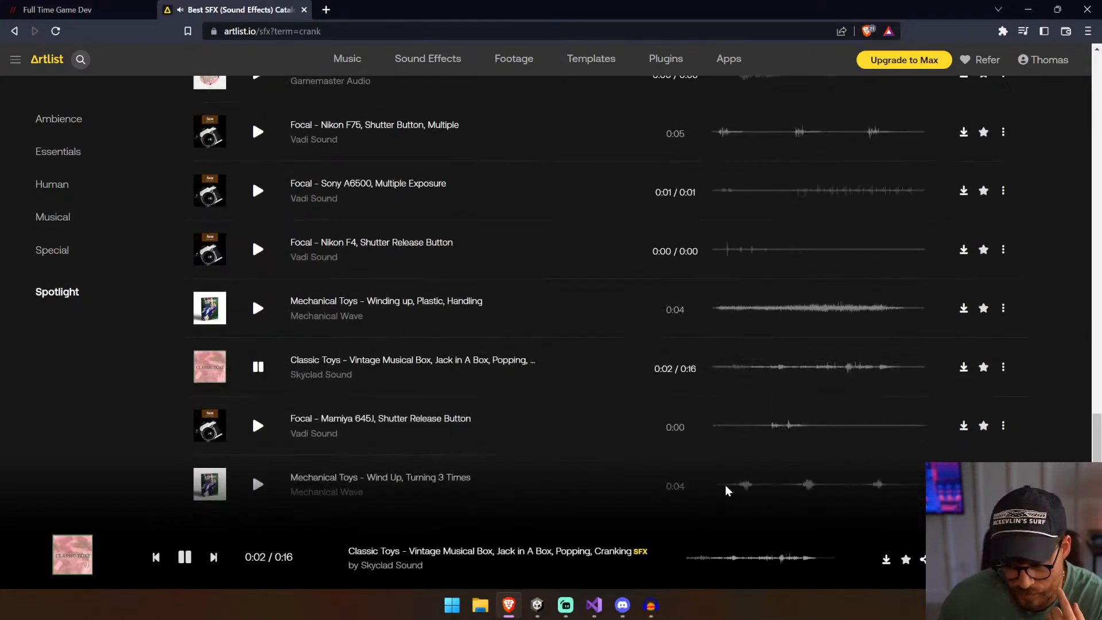
pyautogui.click(769, 428)
pyautogui.click(743, 486)
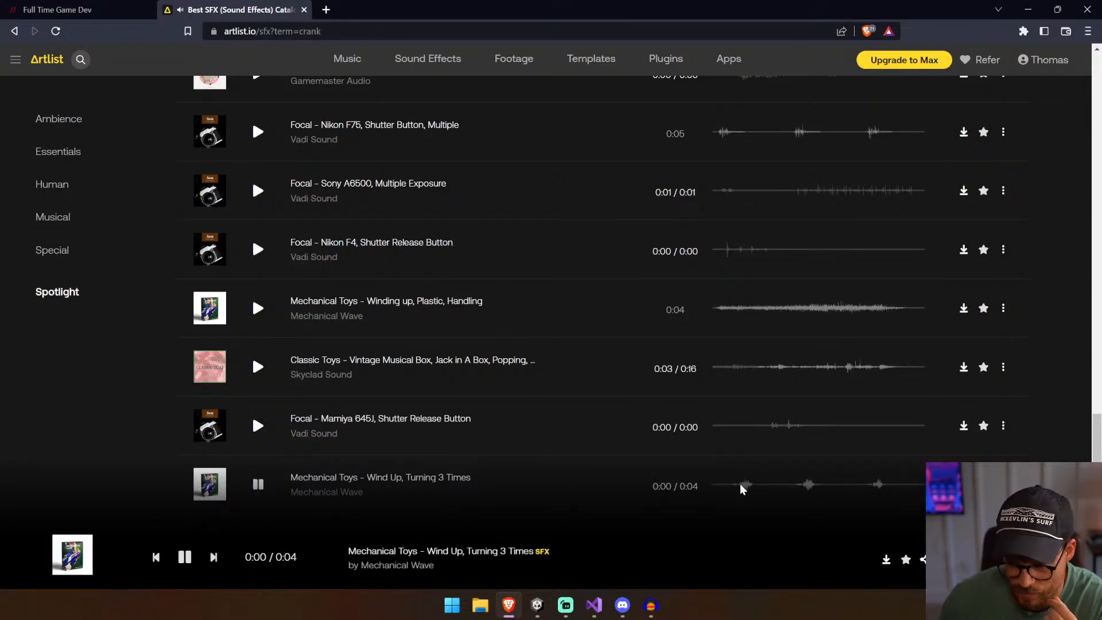
# Preview the high speed exposure, factory engine room, Winding up Coil, 1910 gas engine and Vintage Motorcycle ignition sounds
pyautogui.scroll(-2, 737, 454)
pyautogui.click(792, 409)
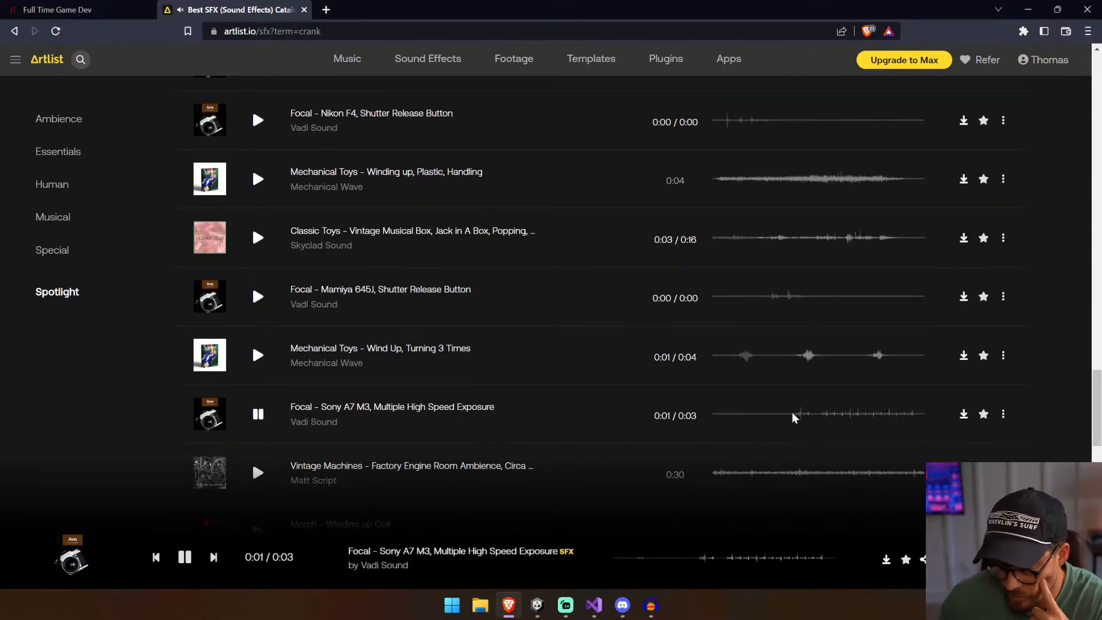
pyautogui.click(728, 474)
pyautogui.scroll(-2, 711, 459)
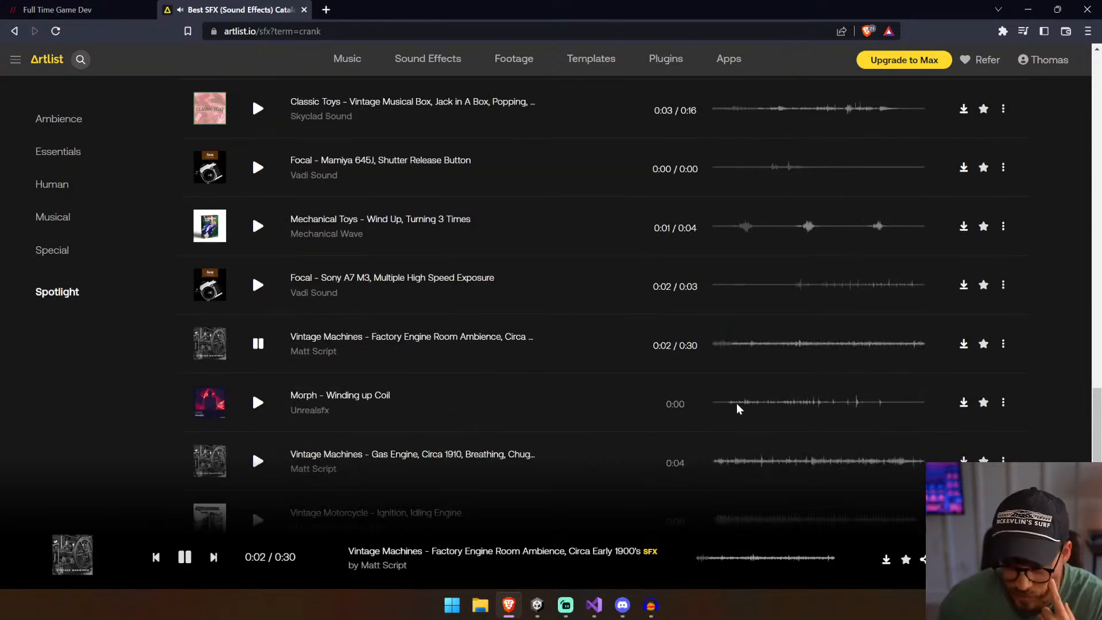
pyautogui.click(739, 407)
pyautogui.click(724, 462)
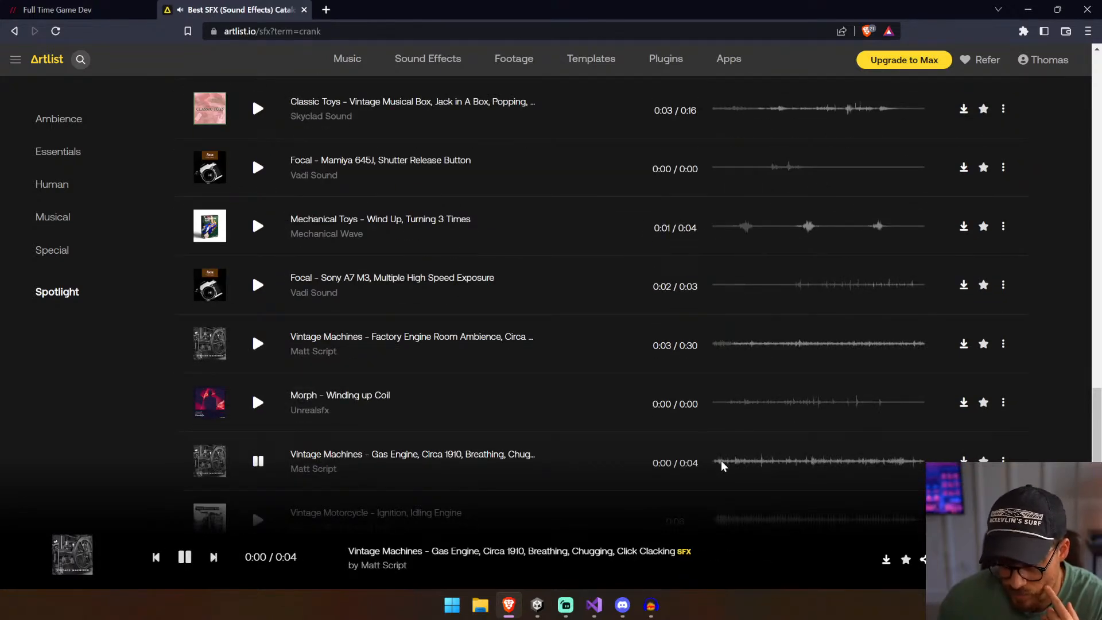
pyautogui.scroll(-2, 723, 453)
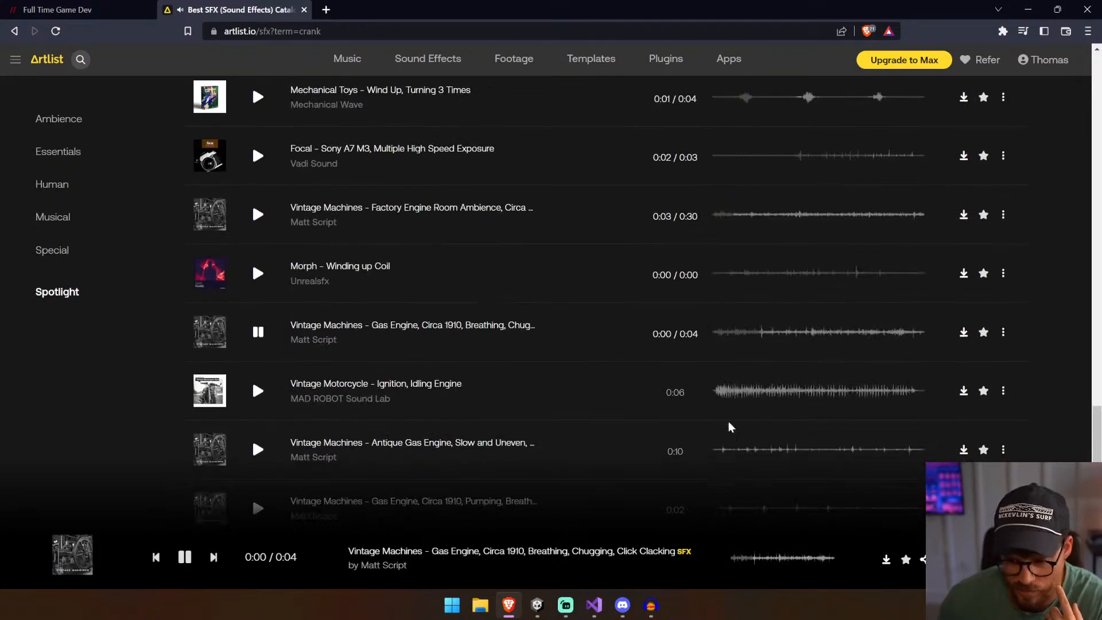
pyautogui.click(719, 392)
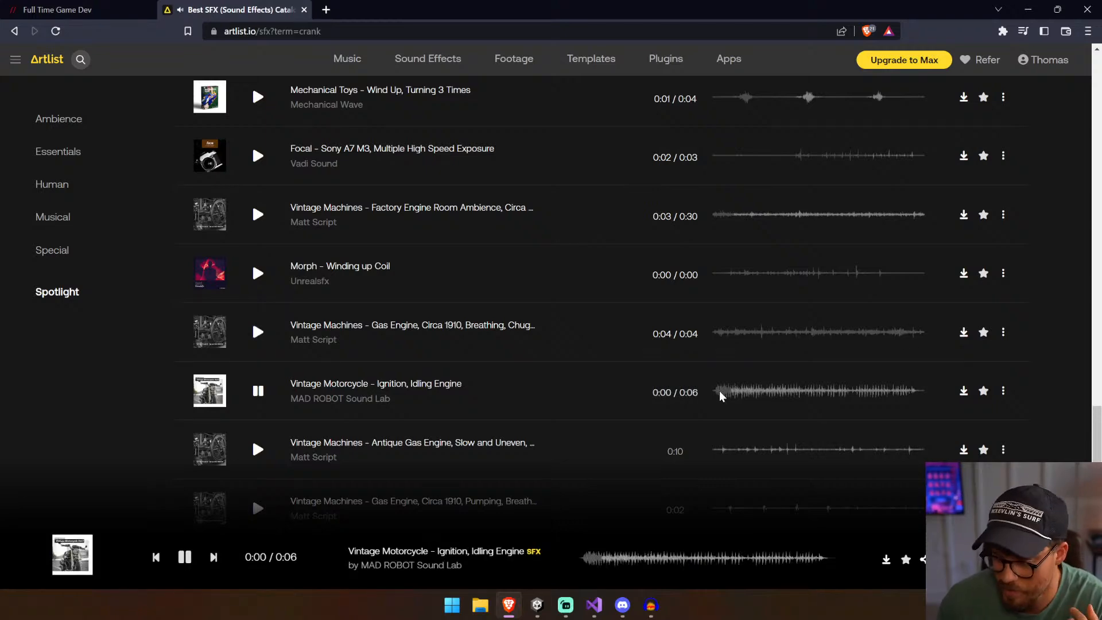
# Preview the Antique Gas Engine, Gas Engine Pumping, Nikon F75 Focus Beep and Squeaky Manual Hand Drill sounds
pyautogui.click(727, 451)
pyautogui.scroll(-2, 723, 450)
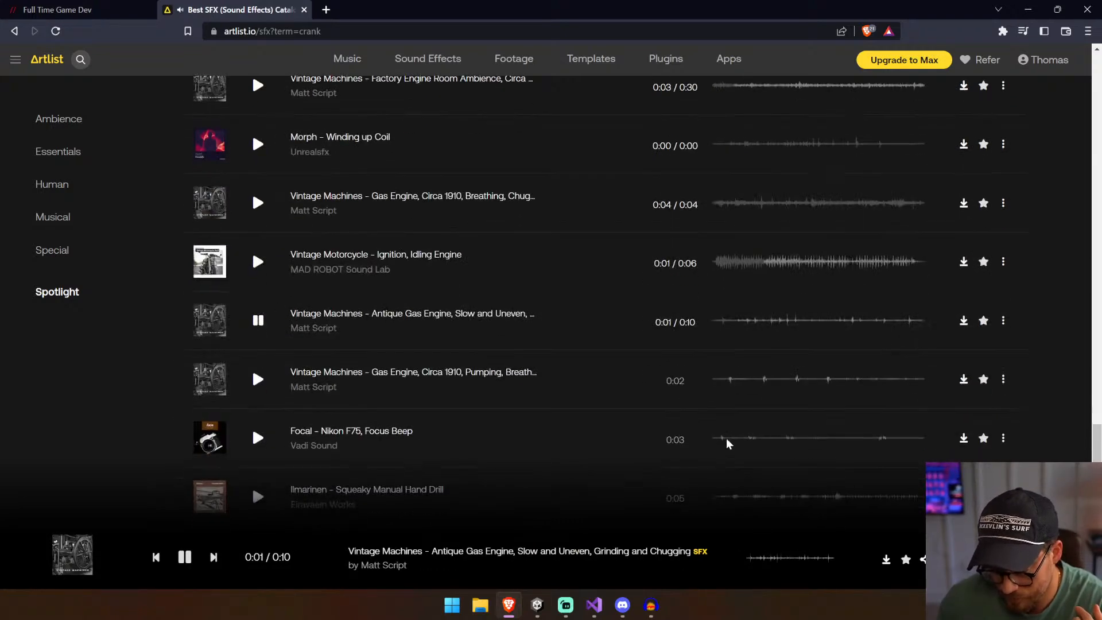
pyautogui.click(731, 381)
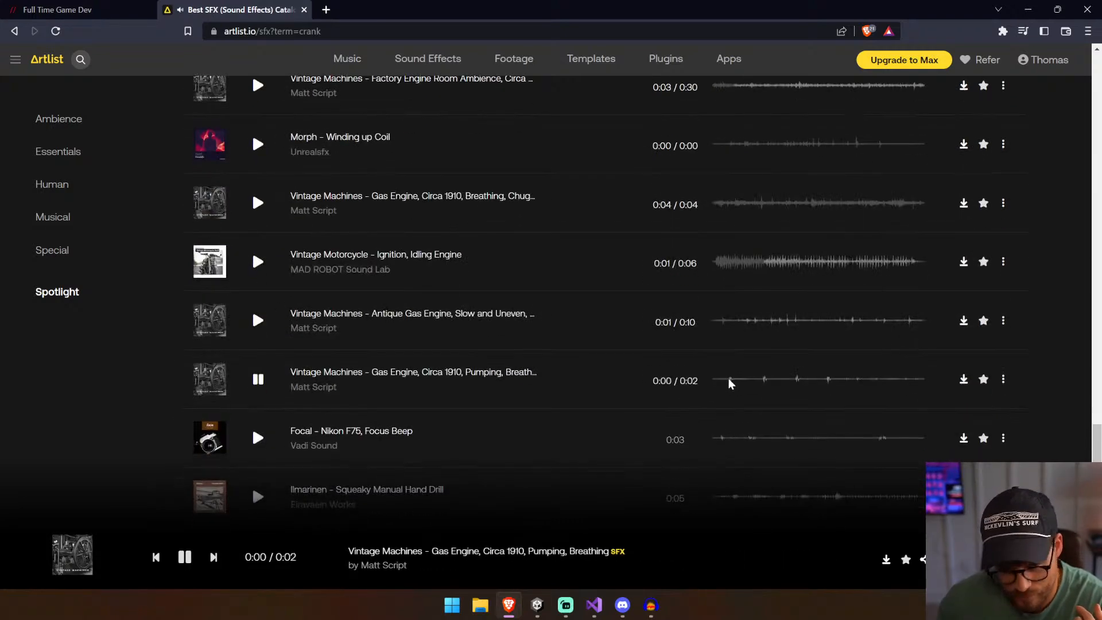
pyautogui.click(723, 441)
pyautogui.click(737, 500)
# Download the Squeaky Manual Hand Drill sound as a WAV into Downloads and show the downloaded file in its folder
pyautogui.scroll(-2, 763, 482)
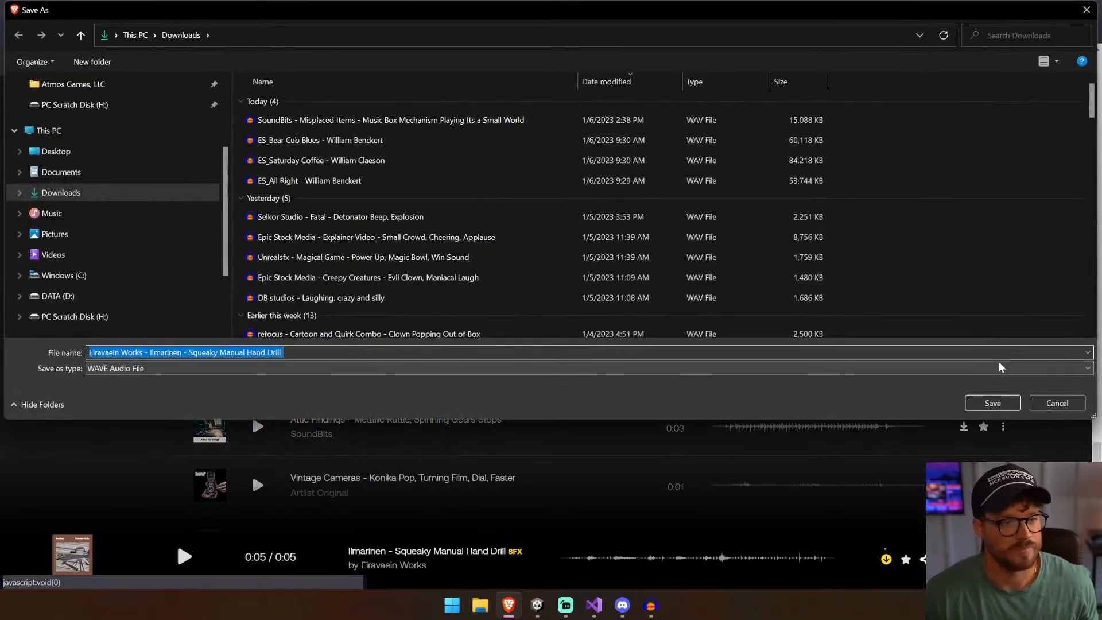
pyautogui.press('Return')
pyautogui.click(137, 568)
pyautogui.click(181, 522)
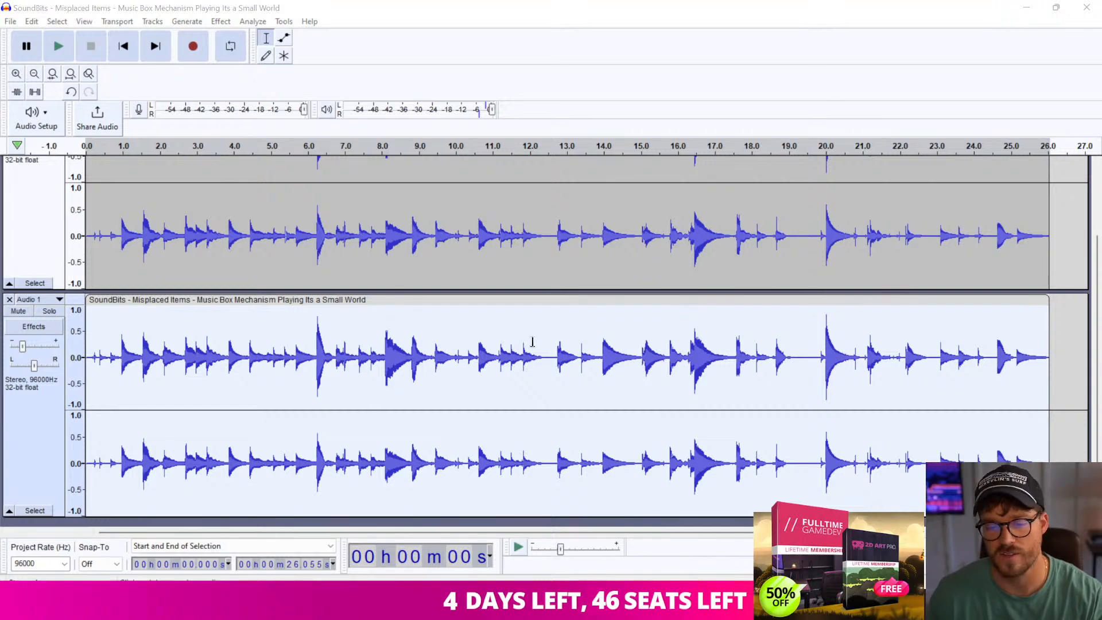
# In Audacity, select both music box tracks and mix and render them into a single track
pyautogui.scroll(3, 587, 347)
pyautogui.hotkey('ctrl', 'a')
pyautogui.click(153, 22)
pyautogui.moveTo(207, 63)
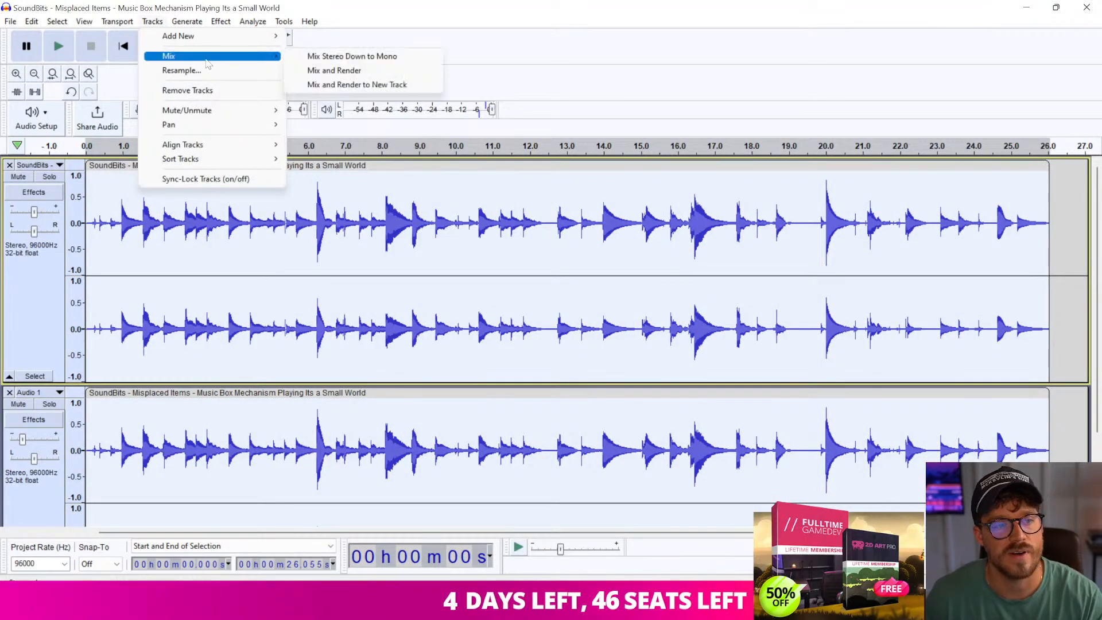
pyautogui.click(334, 70)
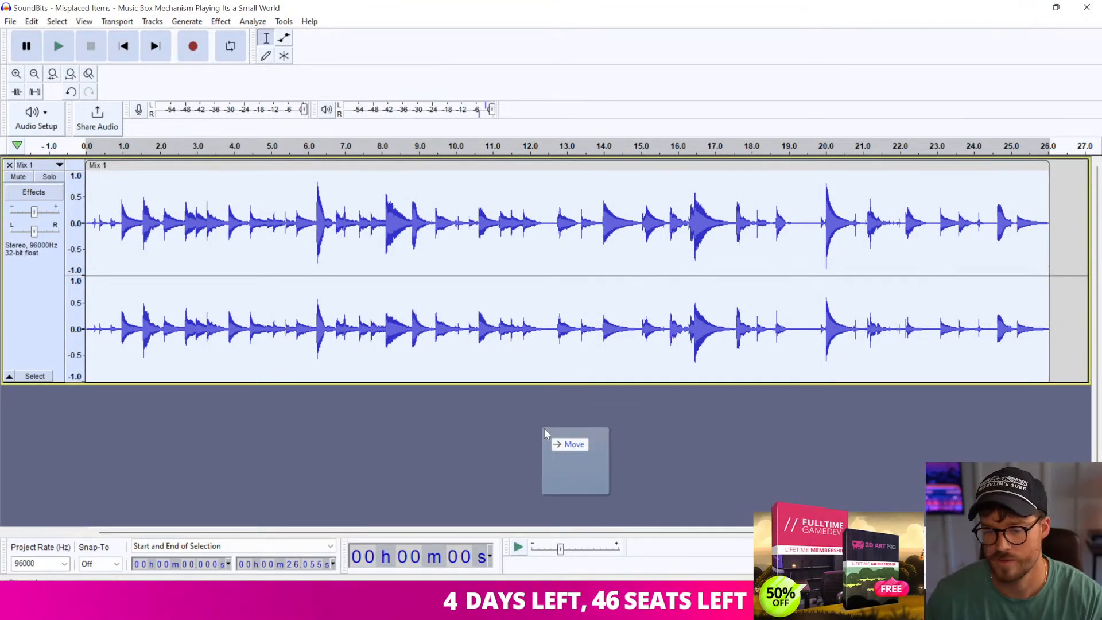
# Import the Squeaky Manual Hand Drill file as a second track and lower its gain to -13 dB during playback
pyautogui.moveTo(543, 436); pyautogui.dragTo(517, 410)
pyautogui.press('space')
pyautogui.moveTo(35, 439); pyautogui.dragTo(26, 439)
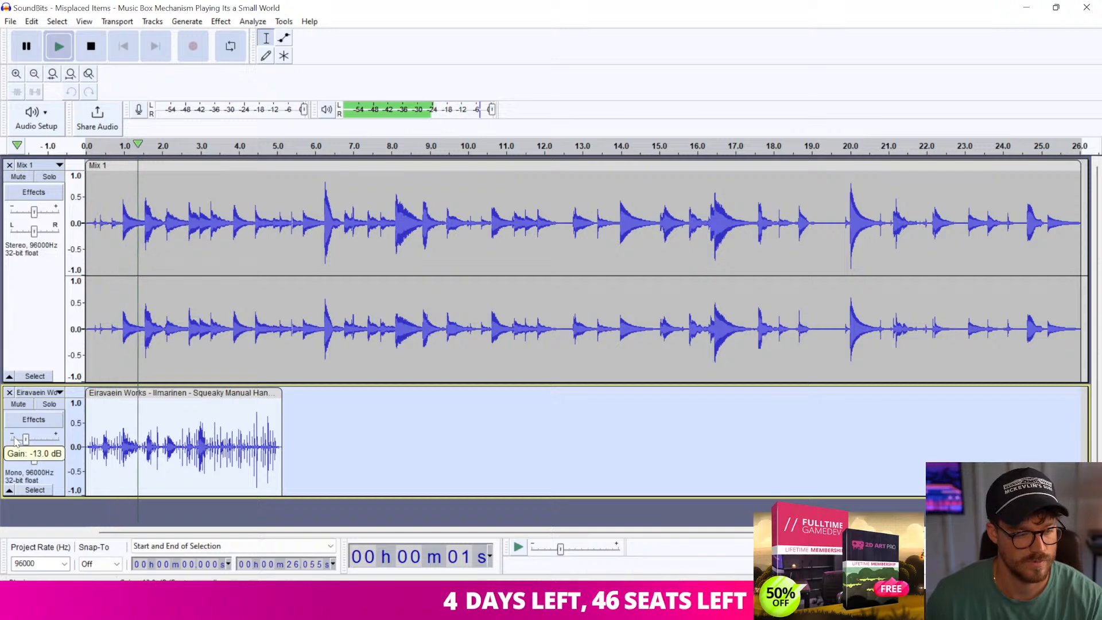
pyautogui.press('space')
# Copy the hand drill audio, leaving out its first instant, and paste it repeatedly until it nearly spans the music box mix
pyautogui.click(273, 447)
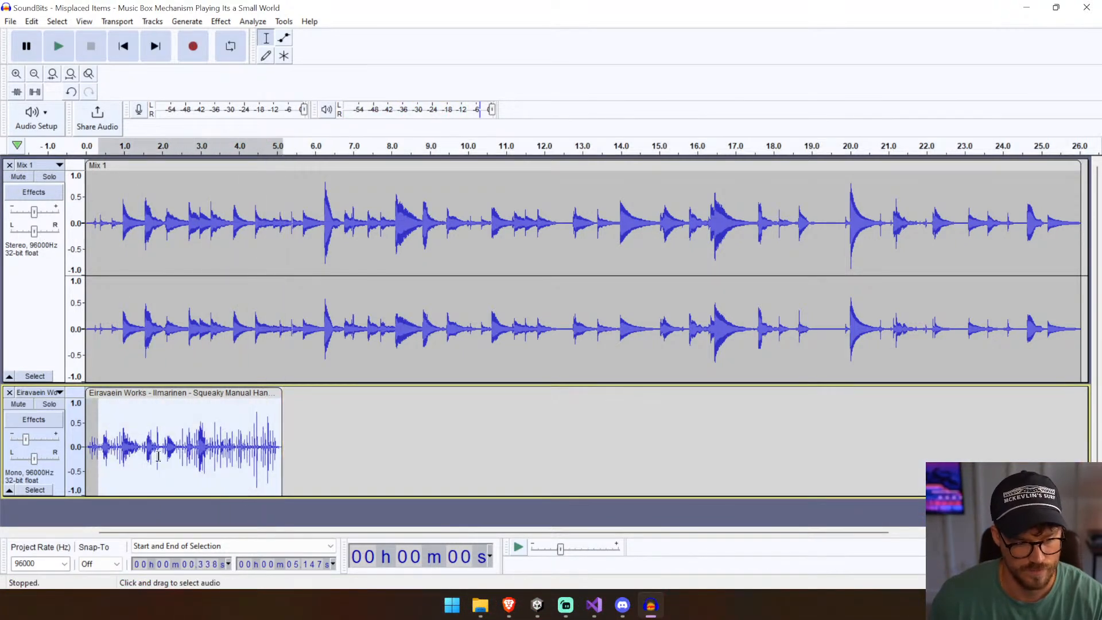
pyautogui.click(292, 445)
pyautogui.moveTo(284, 445); pyautogui.dragTo(676, 447)
pyautogui.hotkey('ctrl', 'v')
pyautogui.click(672, 449)
pyautogui.click(676, 450)
pyautogui.click(885, 444)
pyautogui.click(868, 442)
pyautogui.hotkey('ctrl', 'v')
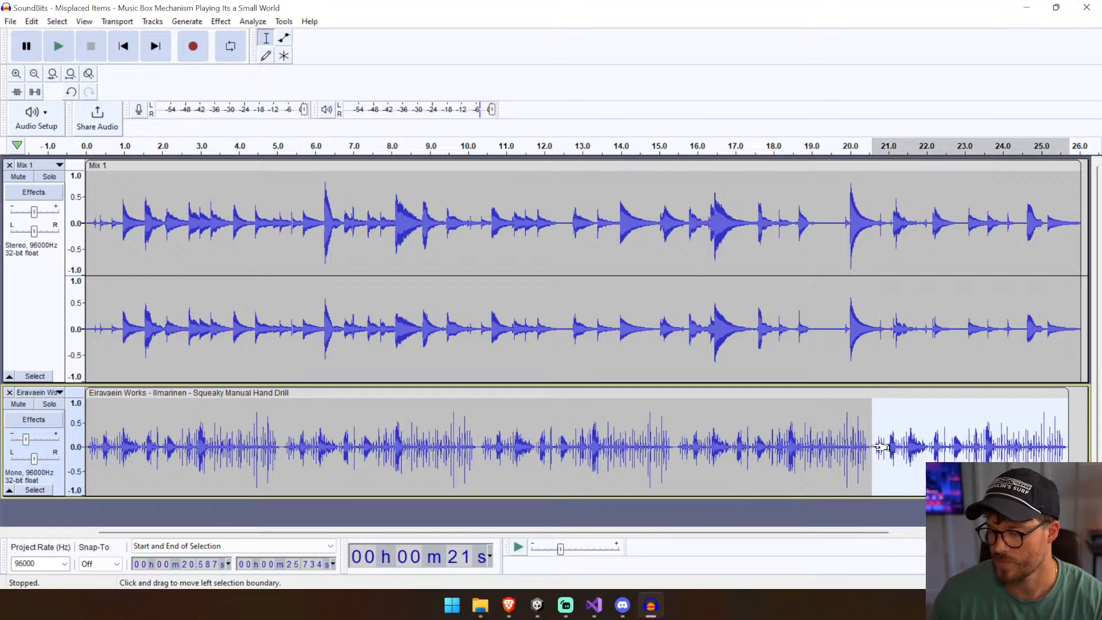
# Fill the remaining gap with a copied piece of the hand drill's end and trim the excess to match the music box mix
pyautogui.click(567, 606)
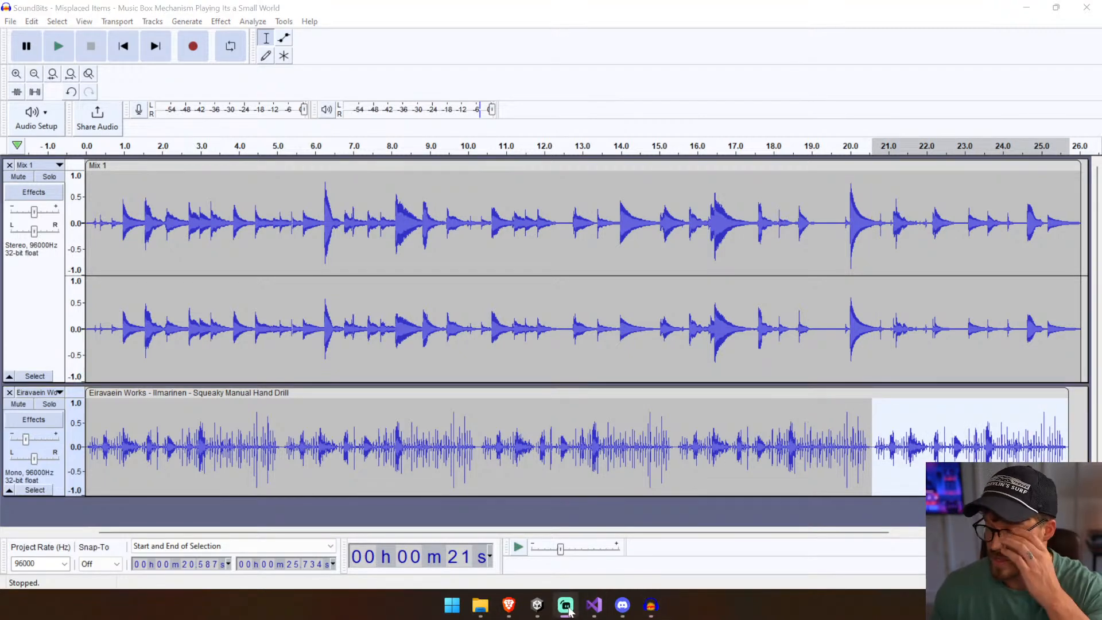
pyautogui.click(35, 74)
pyautogui.click(389, 247)
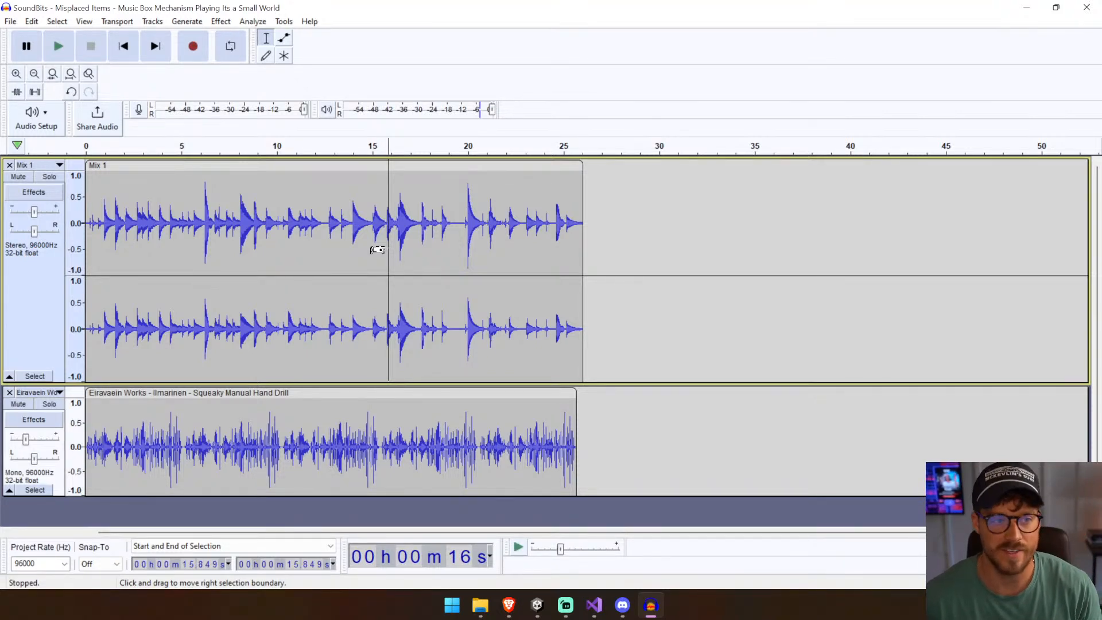
pyautogui.moveTo(616, 434); pyautogui.dragTo(563, 423)
pyautogui.click(576, 434)
pyautogui.click(553, 421)
pyautogui.hotkey('ctrl', 'c')
pyautogui.click(610, 426)
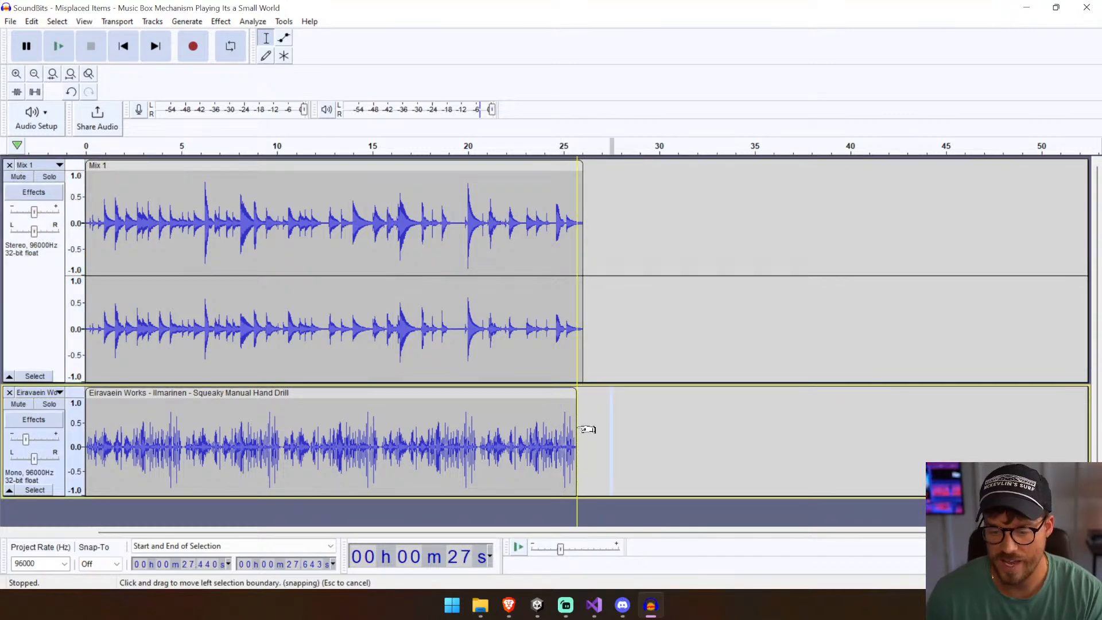
pyautogui.hotkey('ctrl', 'v')
pyautogui.click(578, 431)
pyautogui.moveTo(611, 396); pyautogui.dragTo(584, 411)
pyautogui.press('Delete')
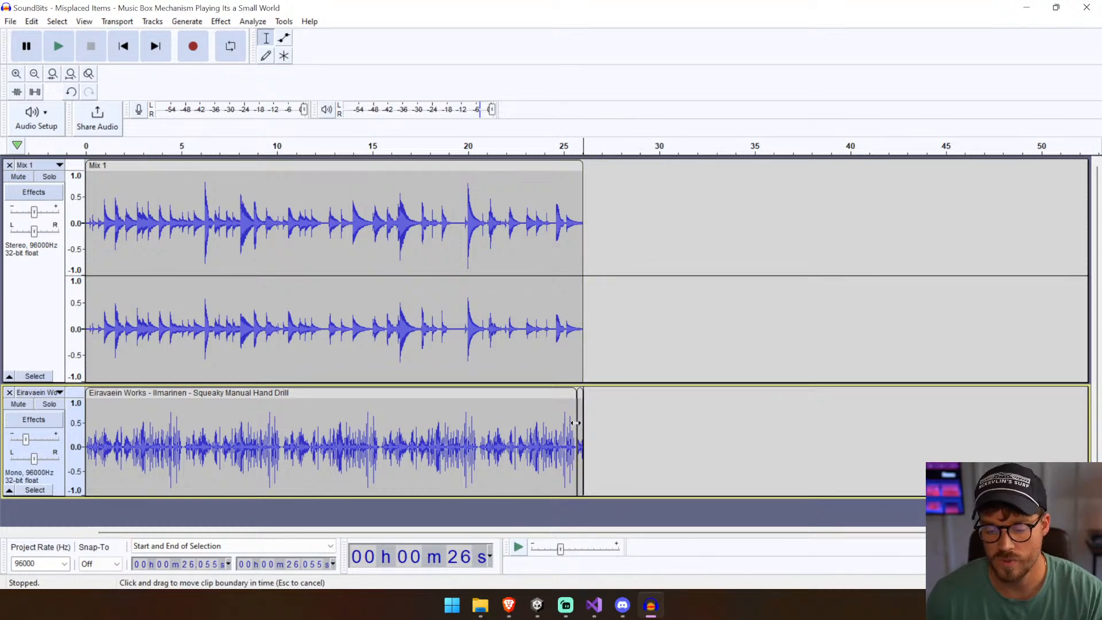
# Play both tracks from the start and lower the hand drill track's gain to -18 dB
pyautogui.click(304, 345)
pyautogui.click(134, 59)
pyautogui.press('space')
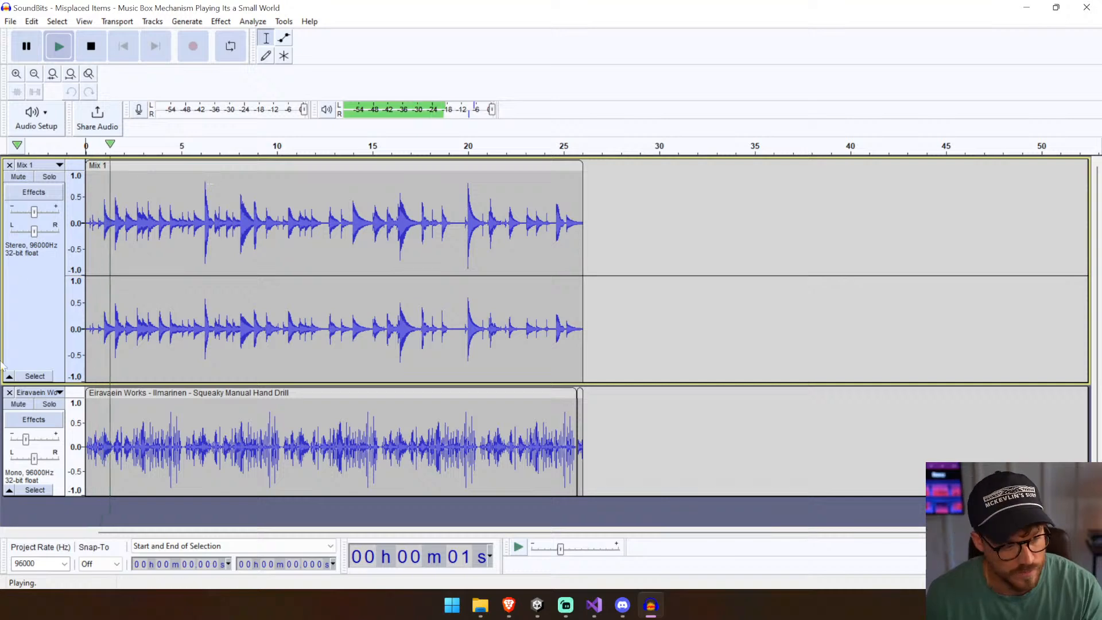
pyautogui.moveTo(33, 443); pyautogui.dragTo(20, 448)
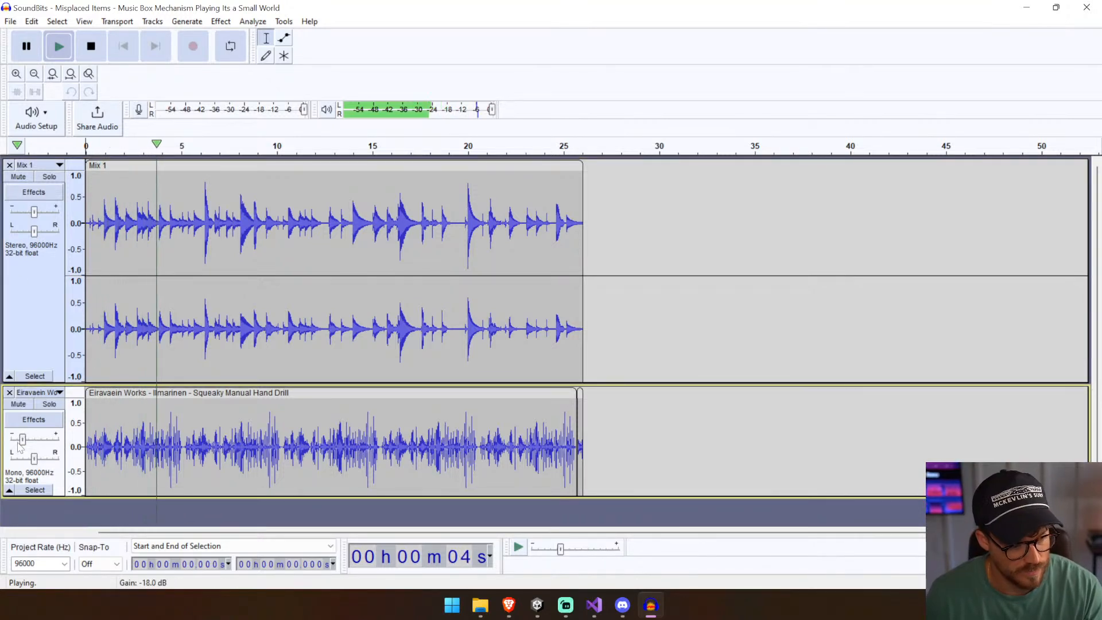
# Stop playback, select all the hand drill audio and mix and render it into one clip
pyautogui.click(584, 418)
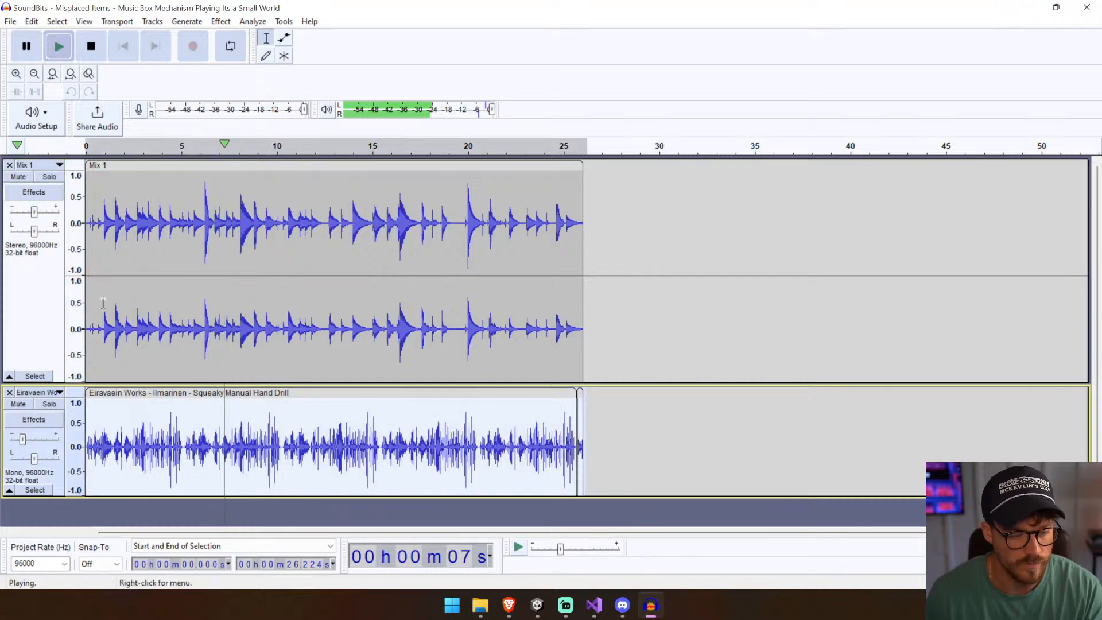
pyautogui.press('space')
pyautogui.click(222, 21)
pyautogui.moveTo(151, 21)
pyautogui.click(181, 56)
pyautogui.click(358, 71)
# Apply Change Pitch with a -45% change to the hand drill track
pyautogui.click(221, 21)
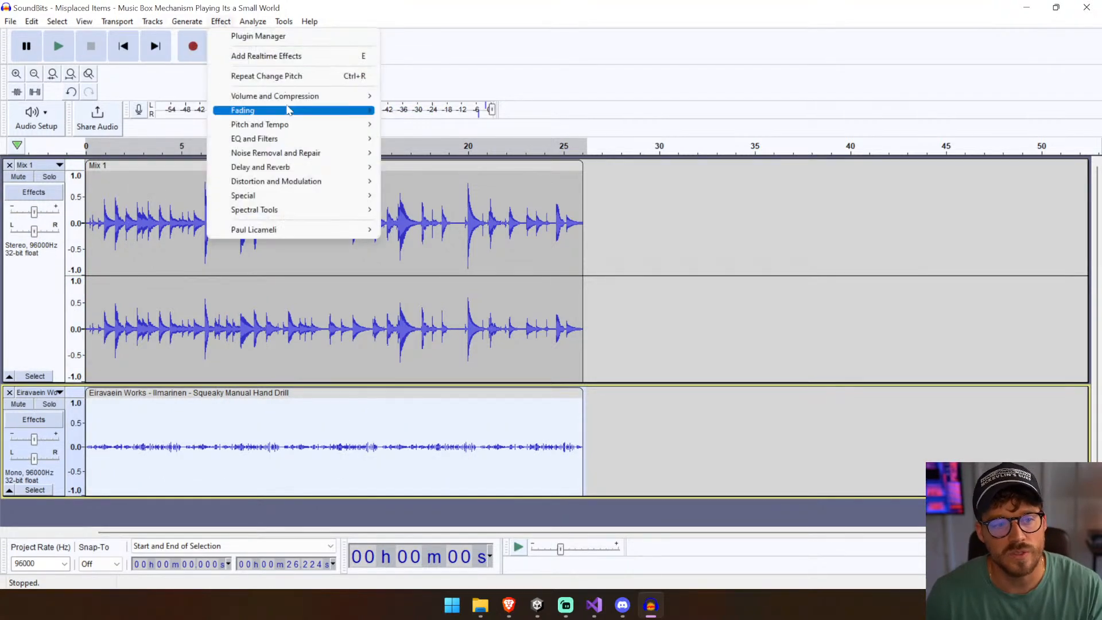
pyautogui.moveTo(288, 125)
pyautogui.click(431, 125)
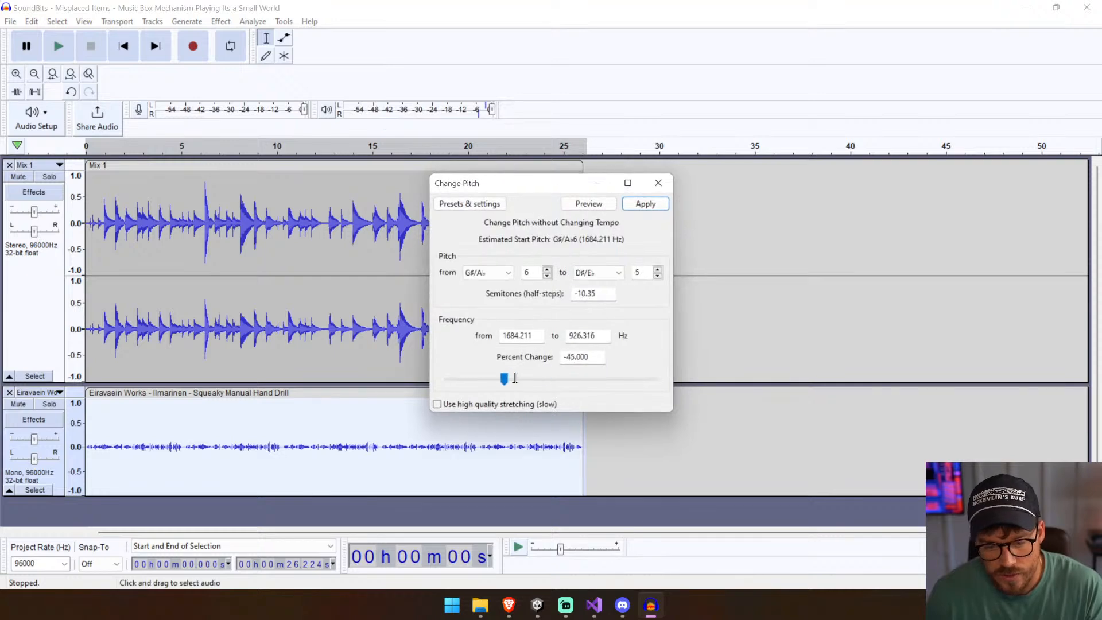
pyautogui.click(645, 204)
# Play the combined tracks and raise the hand drill track's gain to balance it against the music box
pyautogui.press('space')
pyautogui.moveTo(35, 439); pyautogui.dragTo(46, 446)
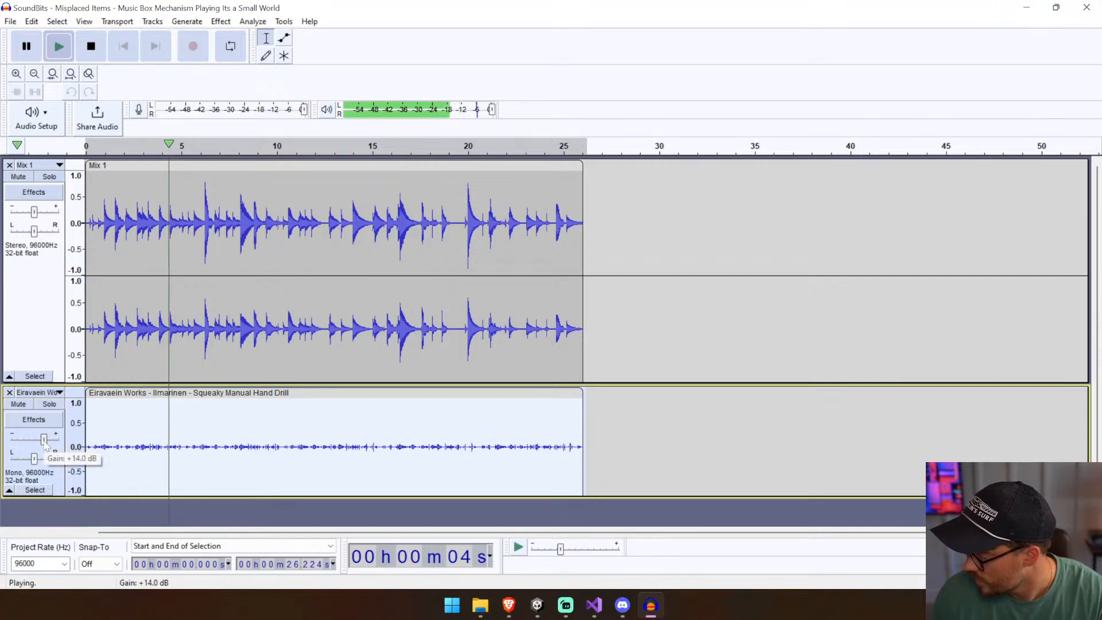
pyautogui.moveTo(46, 446); pyautogui.dragTo(42, 444)
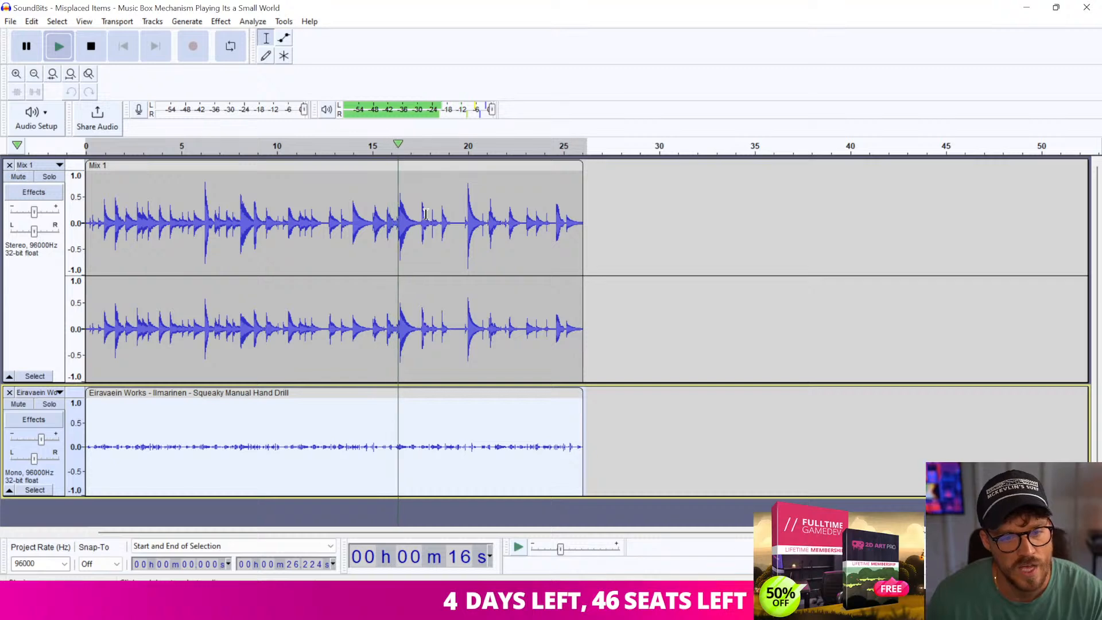
pyautogui.press('space')
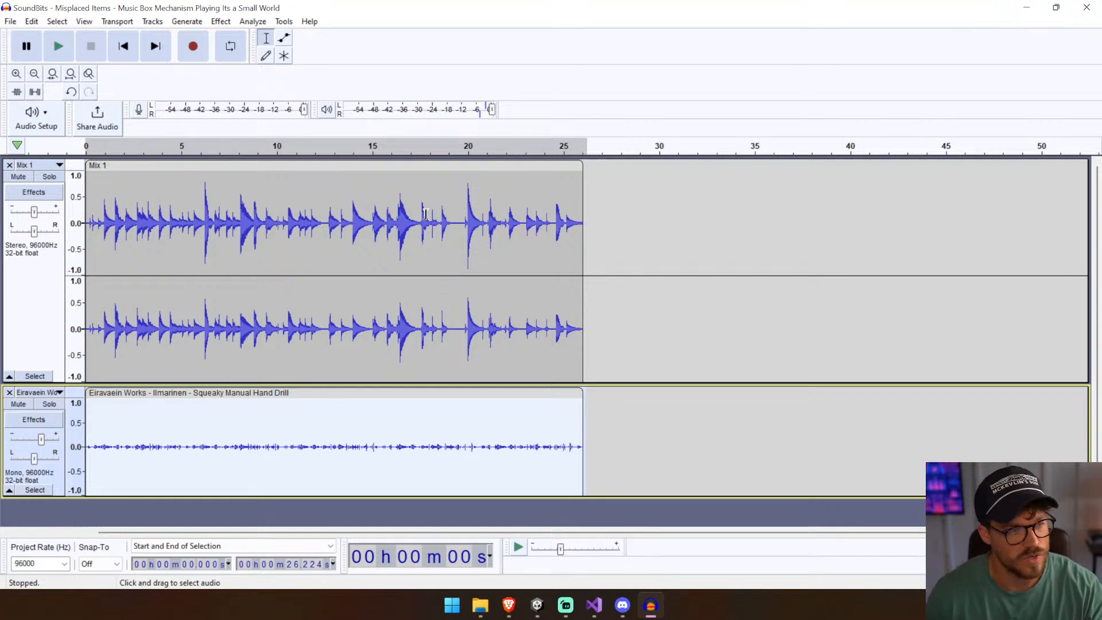
# Export the mix as the WAV file jackInTheBoxLoop in the Sounds folder, leaving the metadata tags empty
pyautogui.click(10, 21)
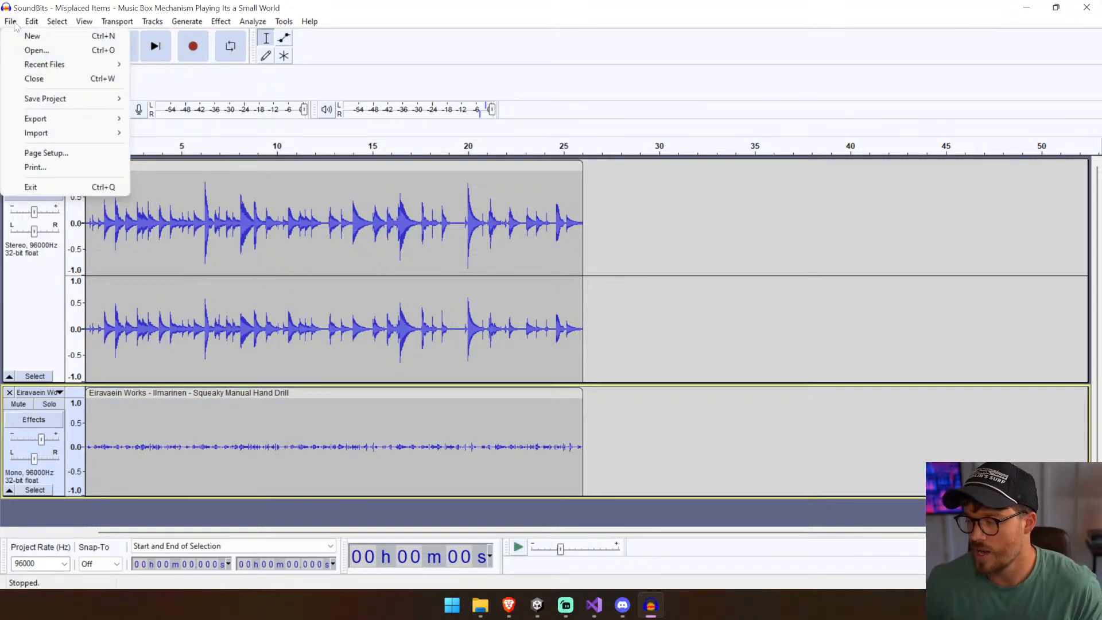
pyautogui.moveTo(86, 118)
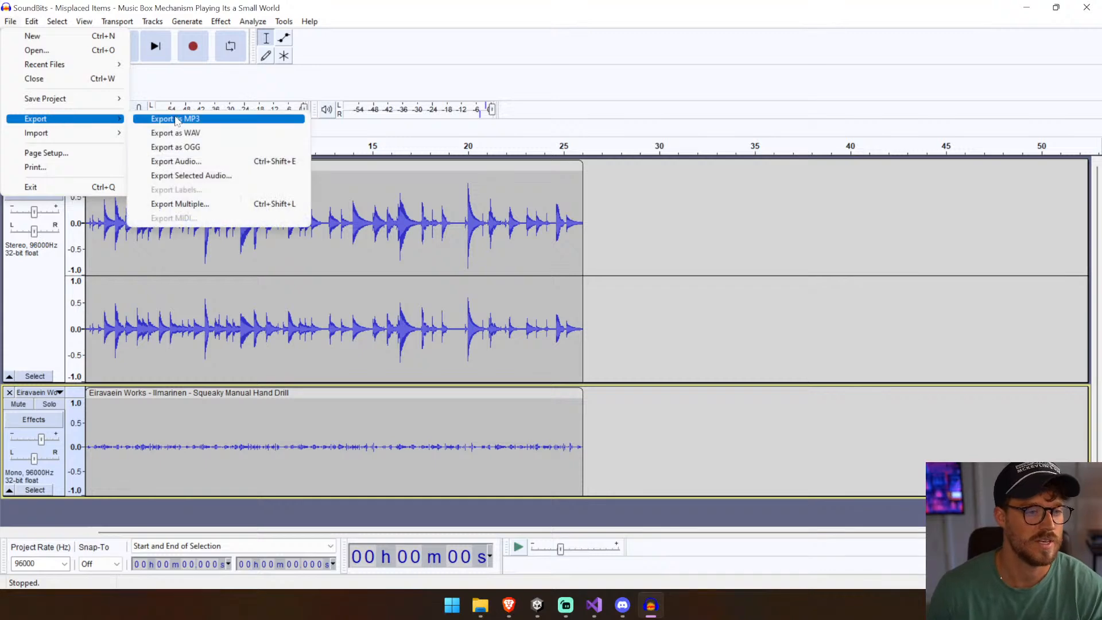
pyautogui.click(184, 133)
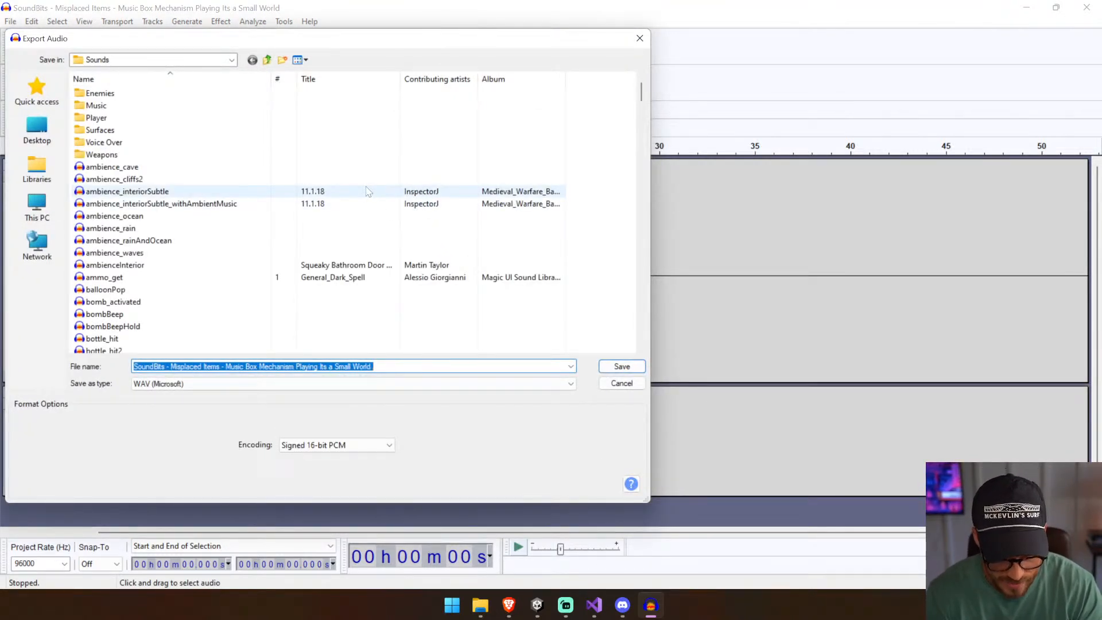
pyautogui.write('jack')
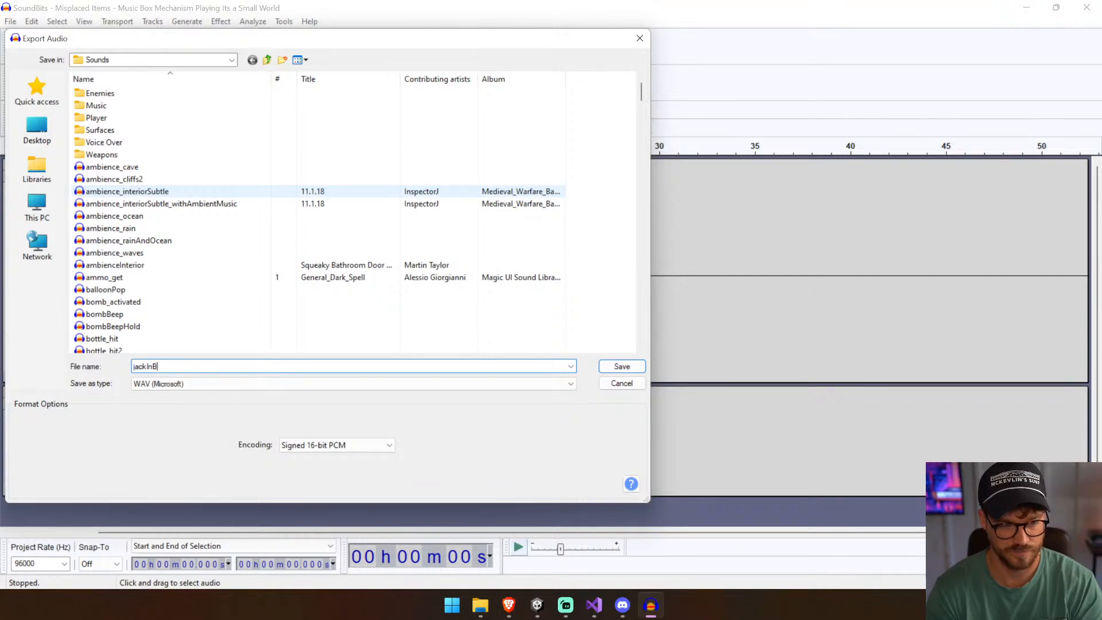
pyautogui.write('InTheBoxLoop')
pyautogui.press('Return')
pyautogui.press('Return')
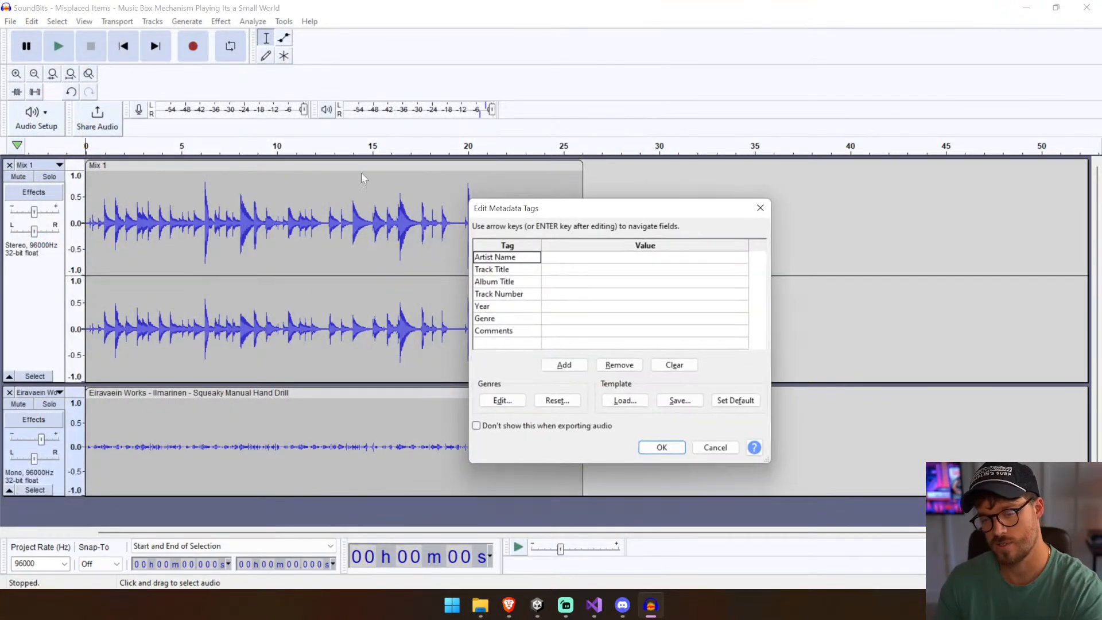
pyautogui.click(677, 449)
# In Unity, assign jackInTheBoxLoop as the audio clip of the Audio Source on the Turret Machine Gun's Armature
pyautogui.click(537, 605)
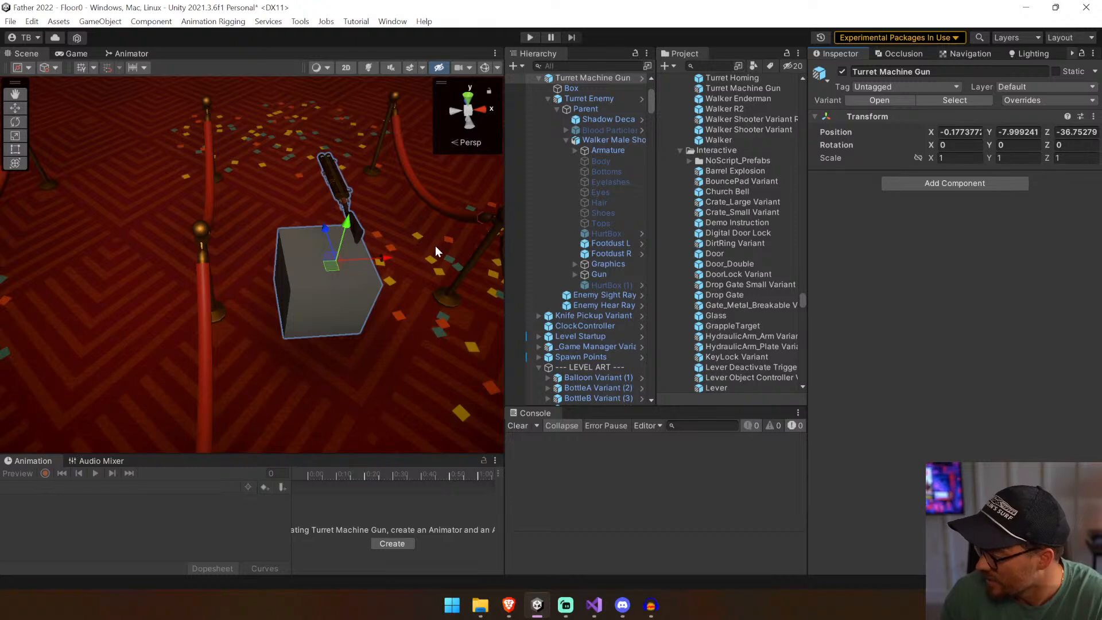
pyautogui.click(587, 80)
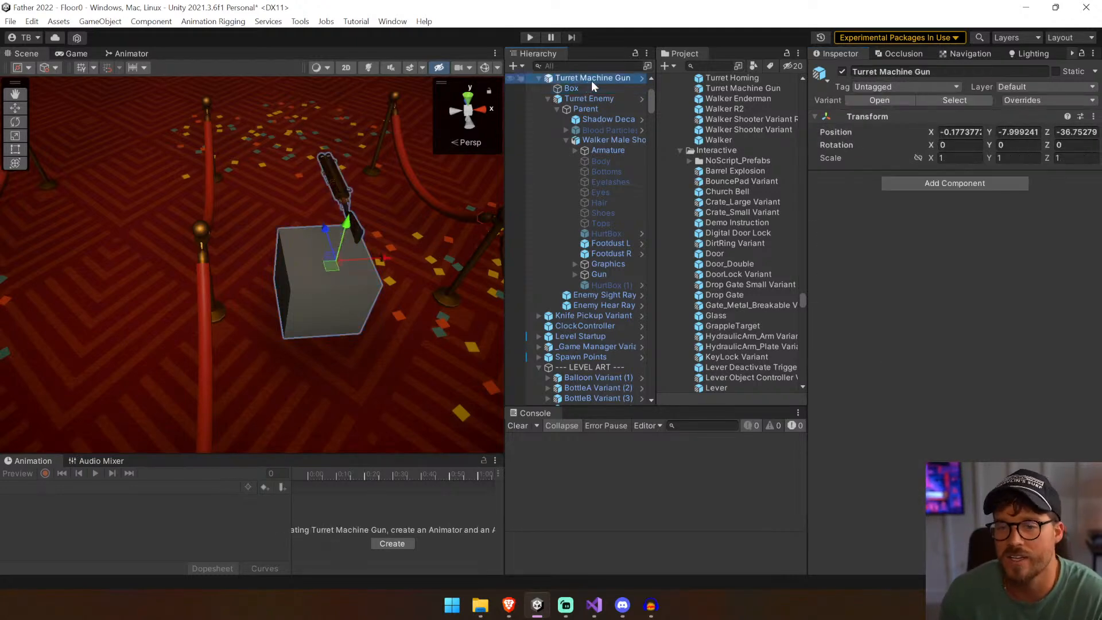
pyautogui.click(608, 99)
pyautogui.click(613, 108)
pyautogui.click(615, 140)
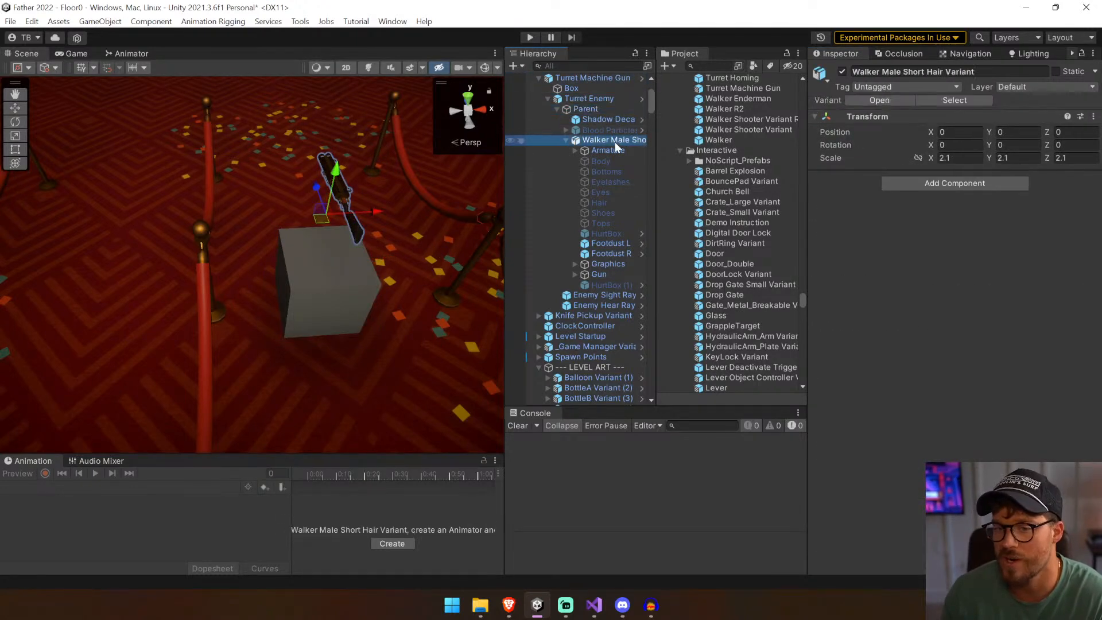
pyautogui.click(599, 151)
pyautogui.click(1083, 181)
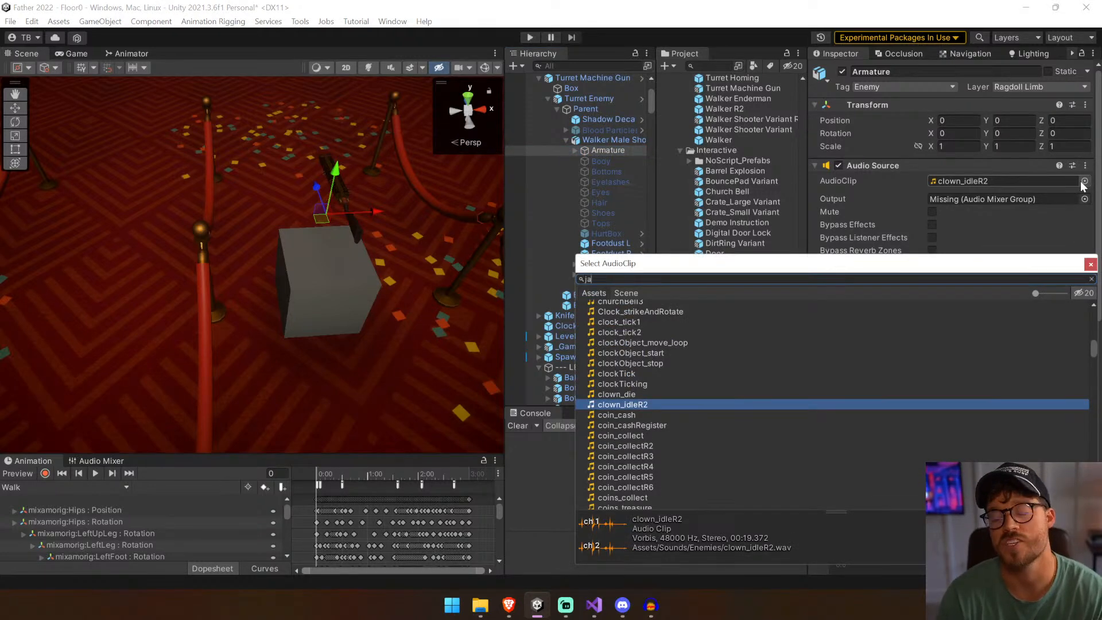
pyautogui.doubleClick(642, 315)
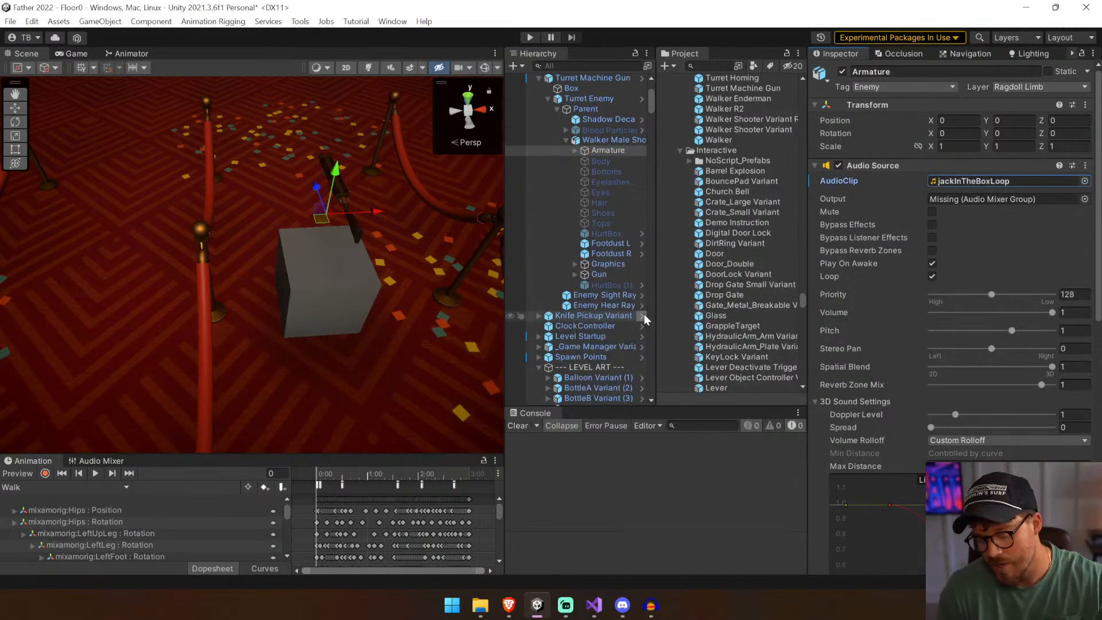